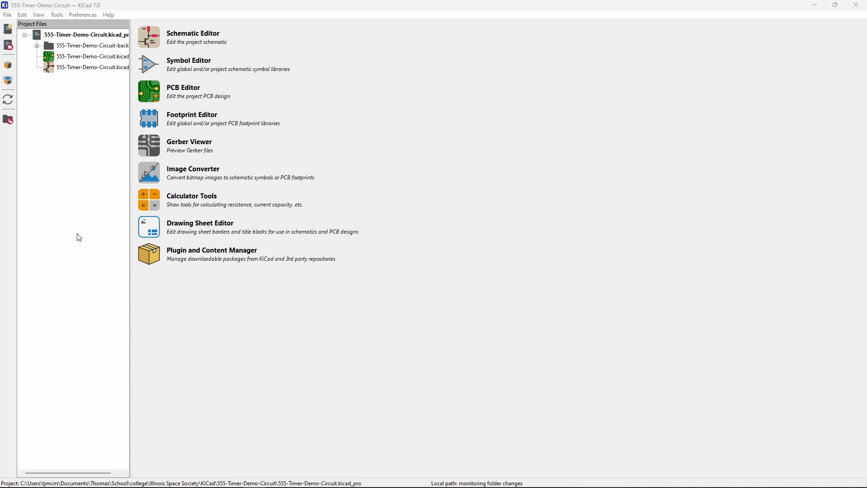
- Open the 555-Timer-Demo-Circuit board in the PCB Editor from the project manager
click(151, 94)
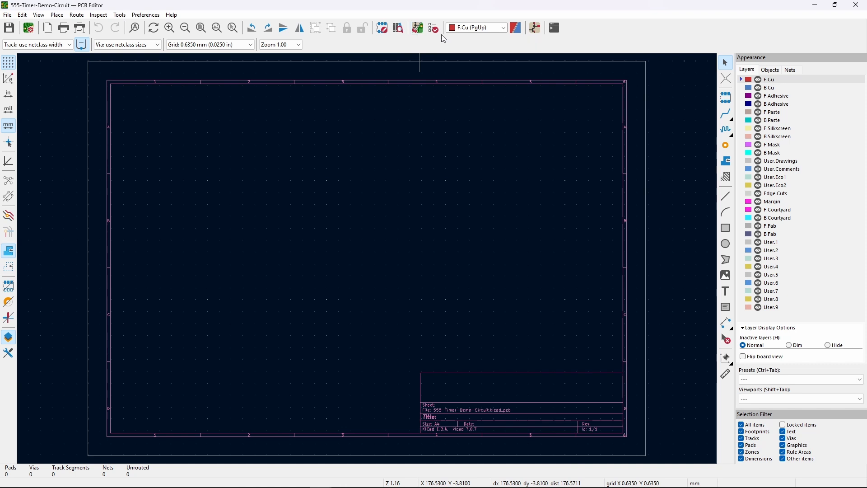
- Update the PCB from the schematic, bringing in 20 footprints and 10 nets
click(418, 28)
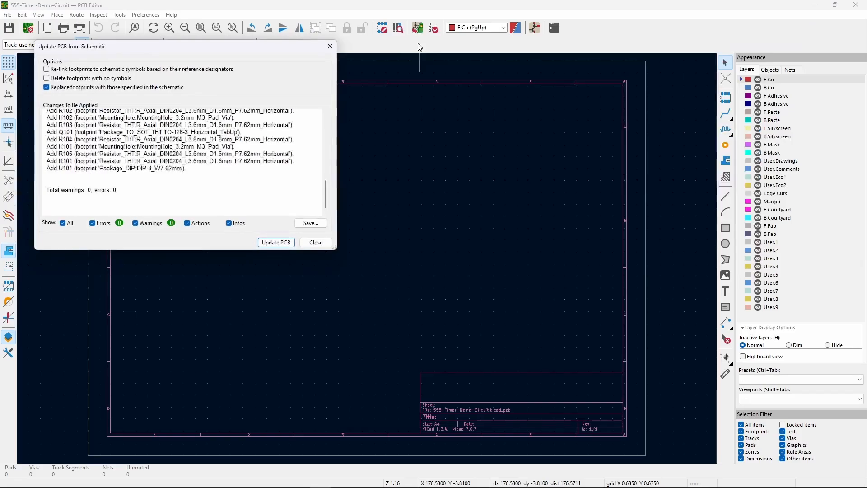
scroll(168, 168, up, 10)
scroll(109, 148, down, 7)
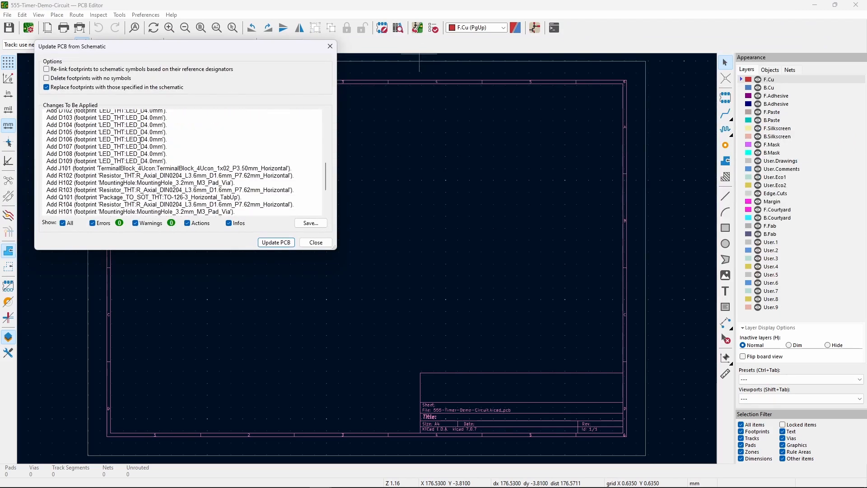
scroll(140, 139, down, 3)
scroll(147, 171, up, 1)
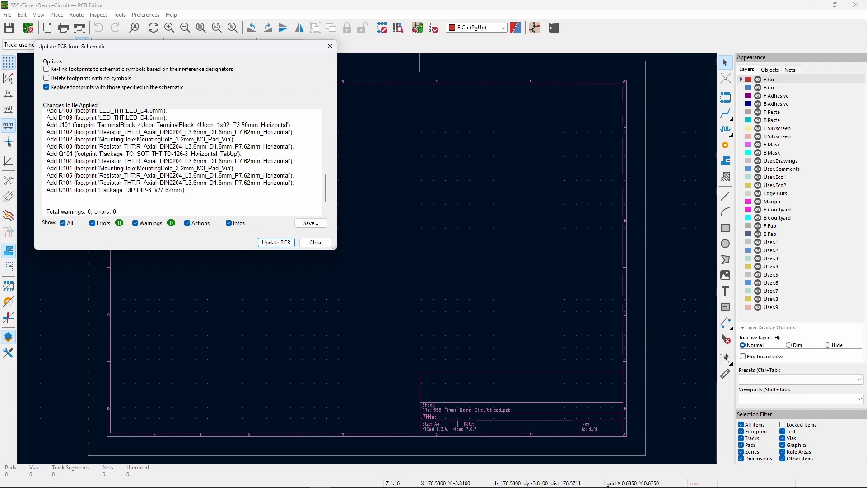
scroll(182, 175, up, 5)
scroll(201, 192, down, 10)
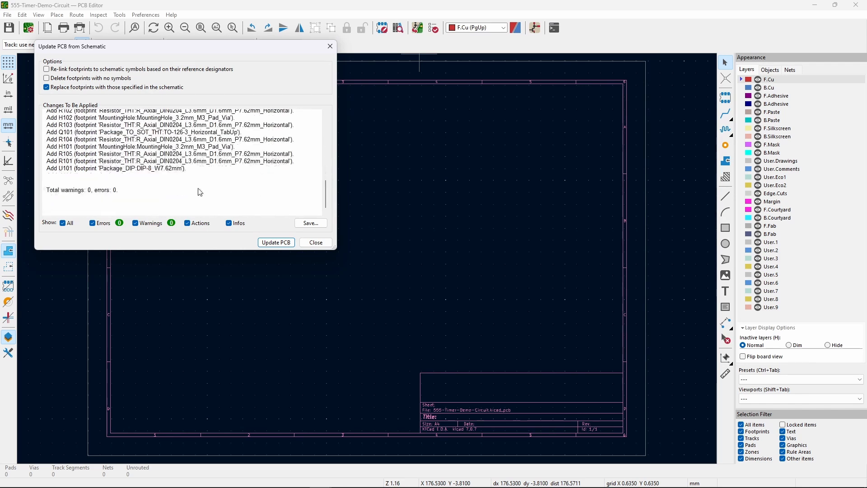
click(274, 244)
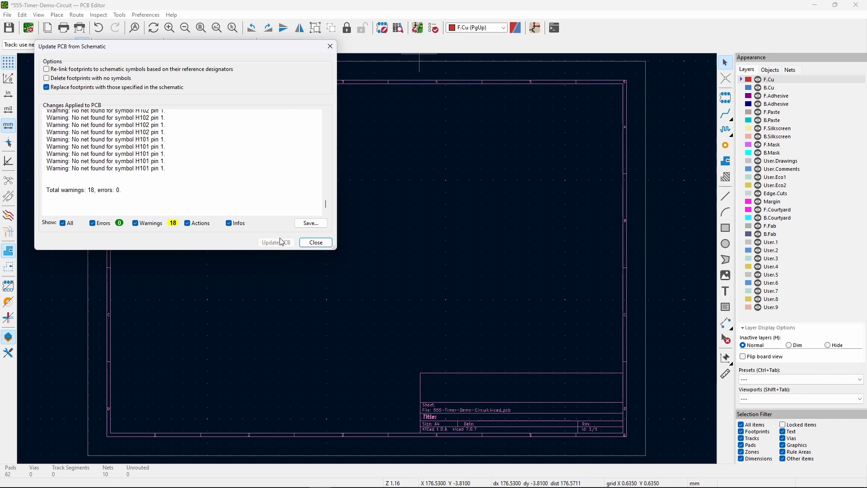
click(316, 242)
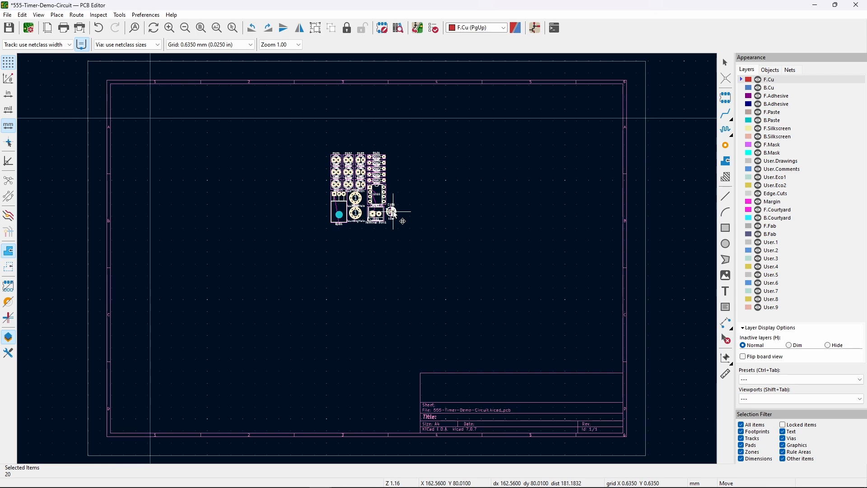
- Set the imported footprint block down on the board and check the net on D102's pad
click(394, 214)
scroll(362, 186, up, 6)
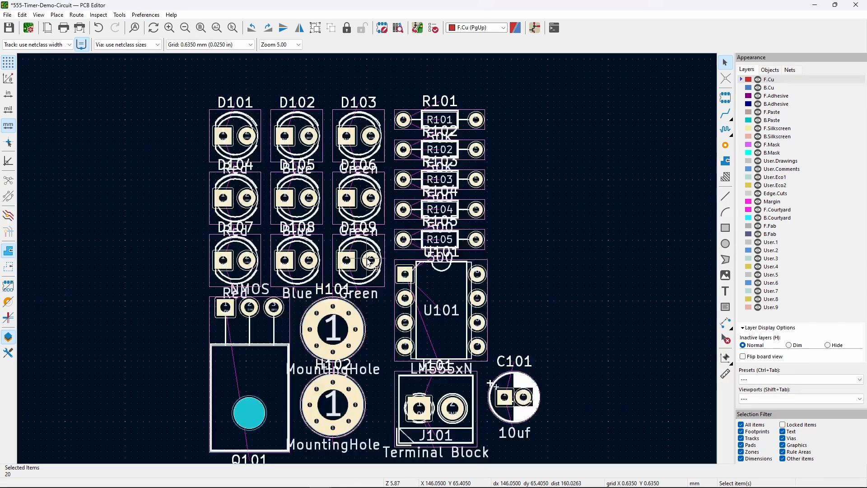
click(552, 242)
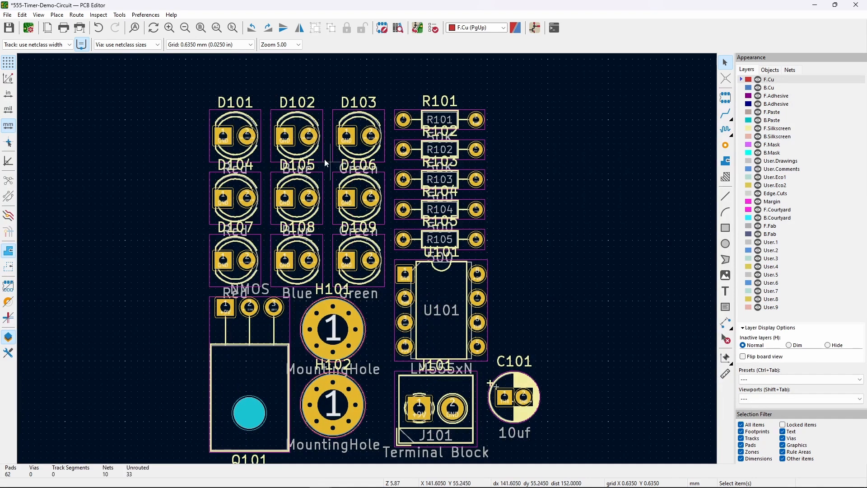
click(285, 136)
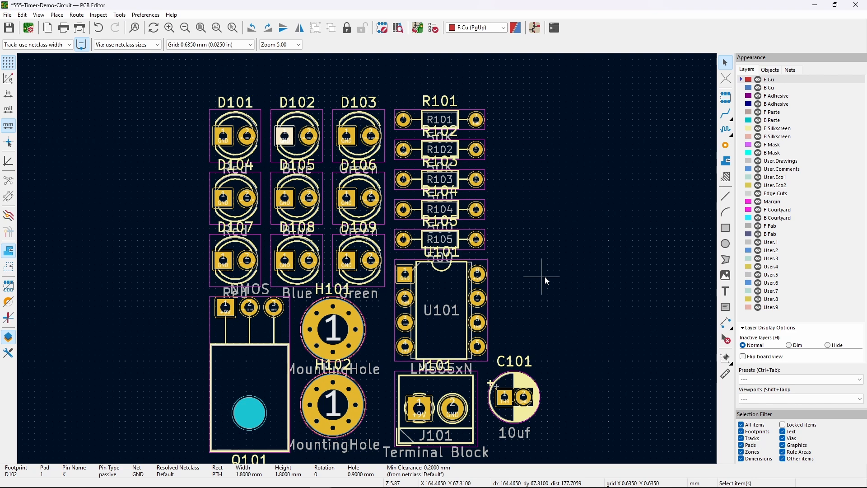
middle_drag(549, 275, 545, 255)
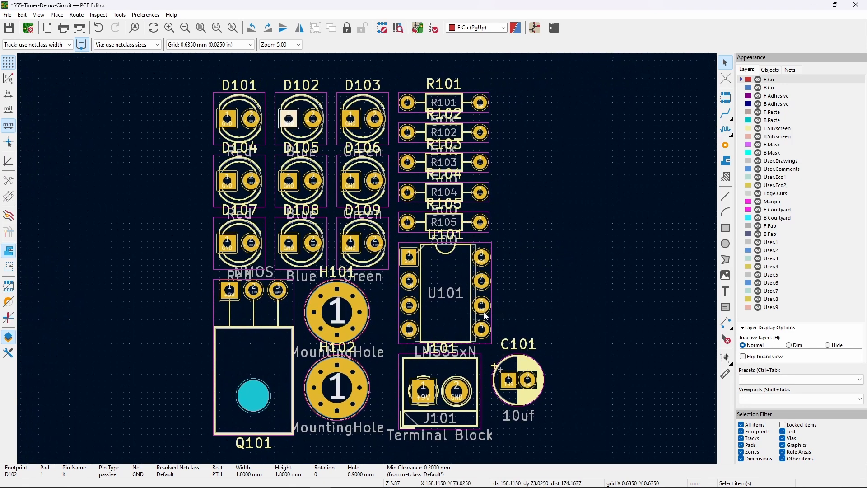
- Drag U101 (LM555xN) out to the right of the resistor column
click(459, 277)
drag(459, 272, 601, 208)
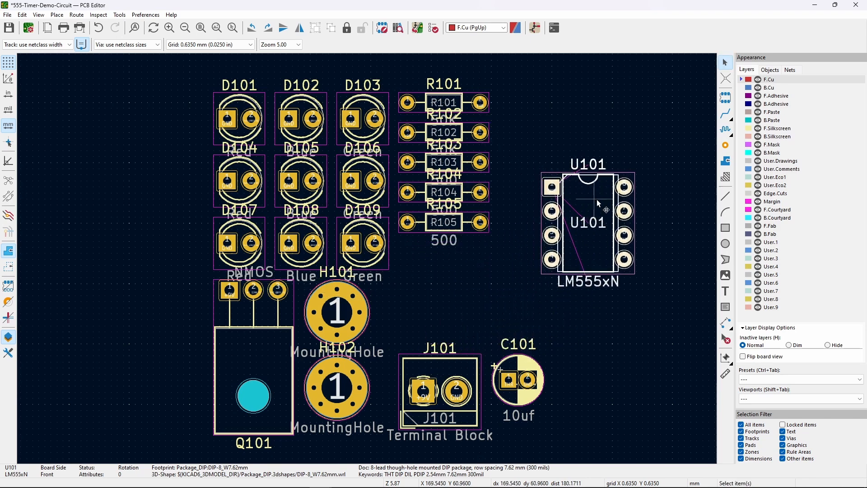
click(608, 321)
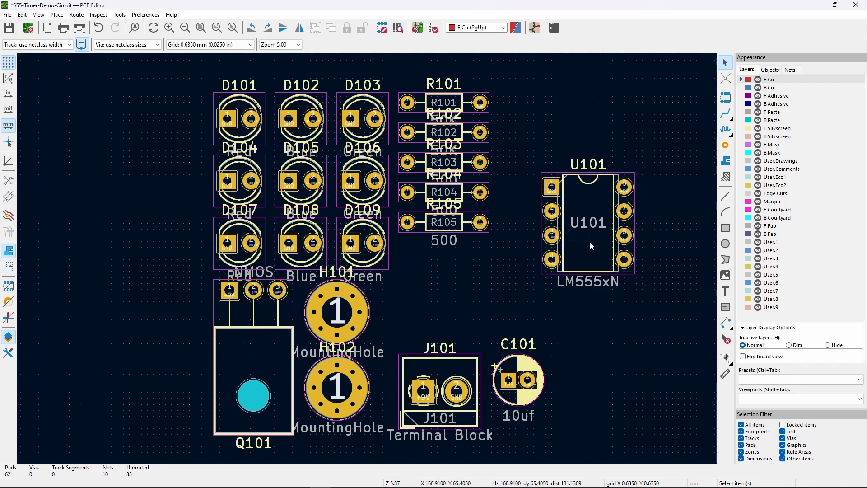
- Drag U101 to a new spot and inspect its LM555xN value label
drag(590, 226, 521, 234)
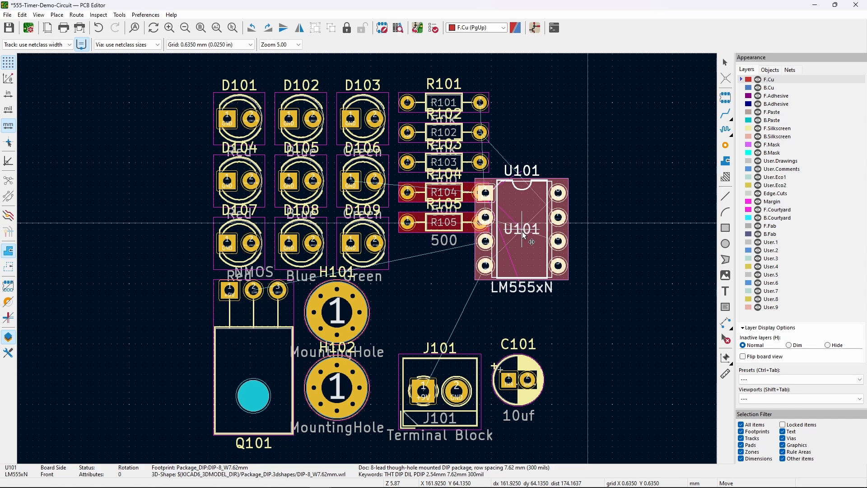
click(578, 252)
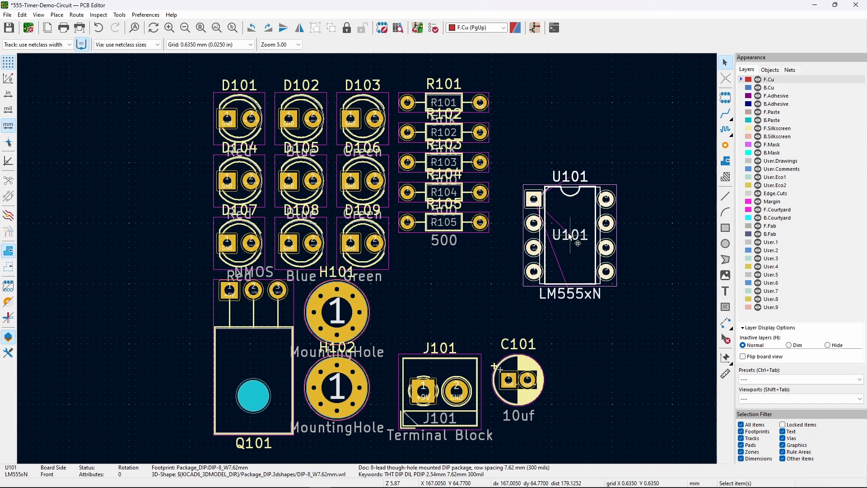
click(576, 299)
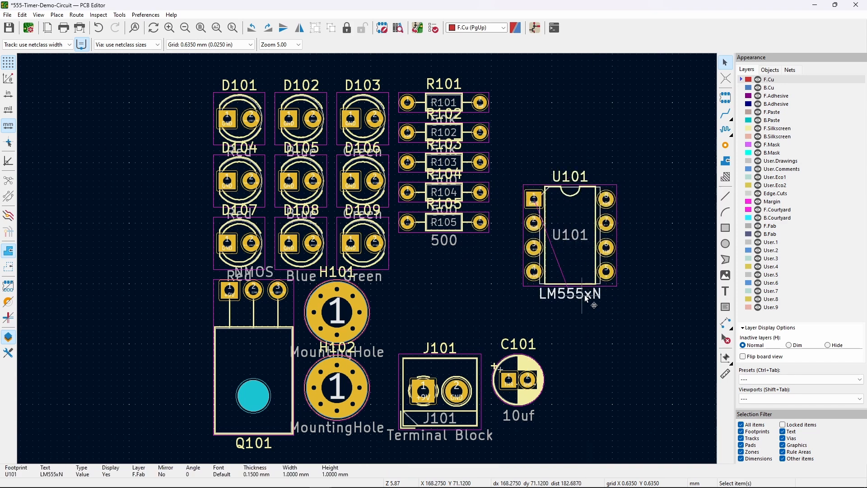
click(576, 259)
click(576, 247)
click(592, 261)
click(643, 308)
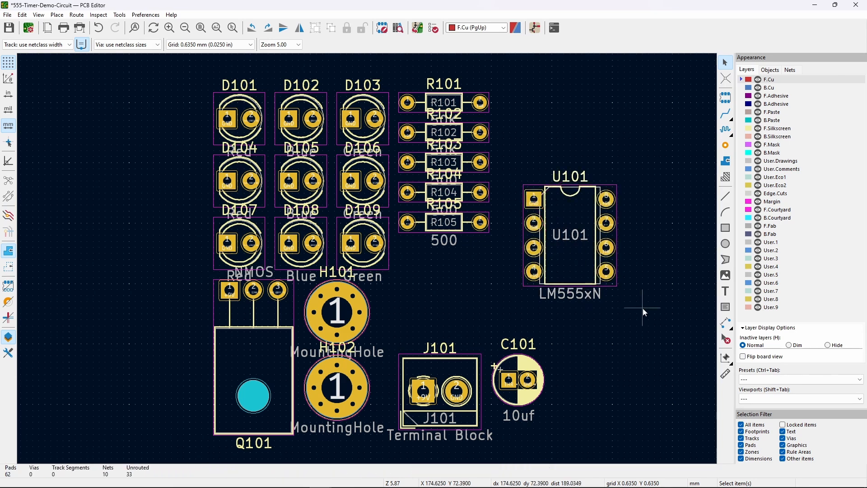
- Move U101 directly beneath the R101–R105 column, just above J101
click(572, 265)
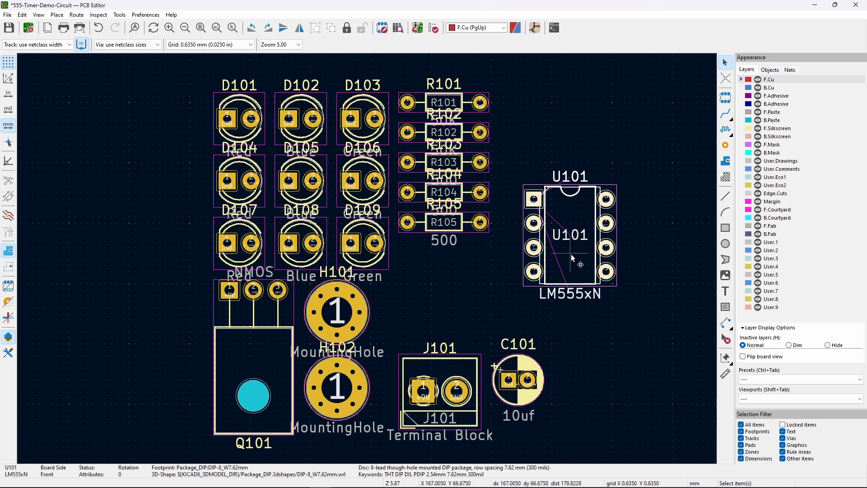
key(m)
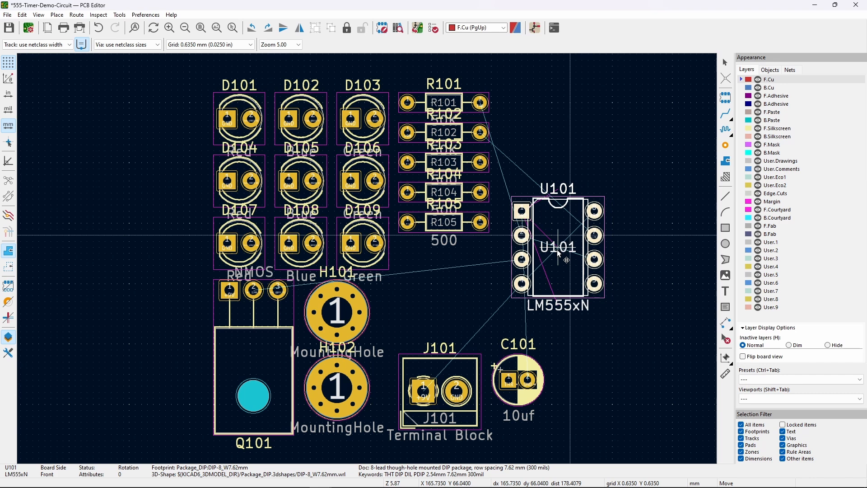
click(548, 262)
click(594, 327)
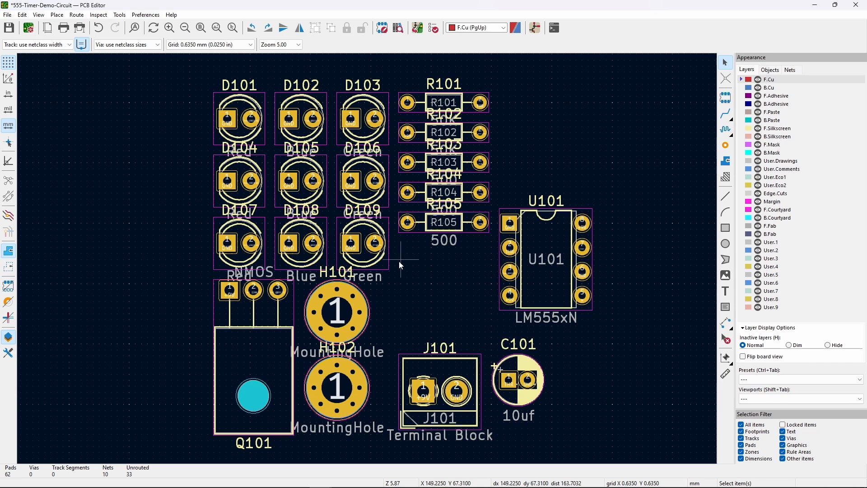
click(547, 296)
key(m)
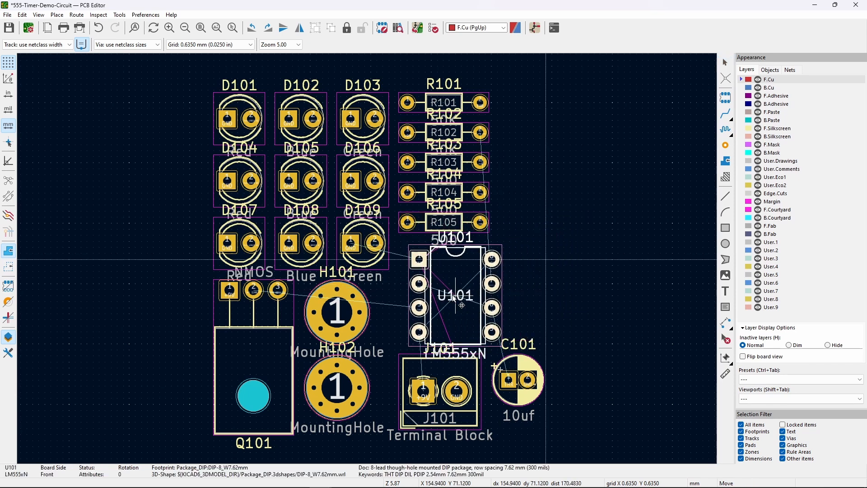
click(445, 295)
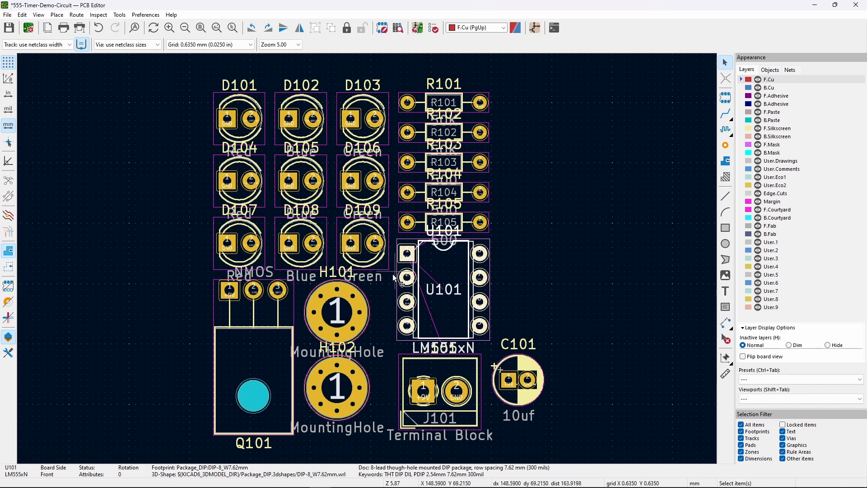
drag(396, 267, 203, 75)
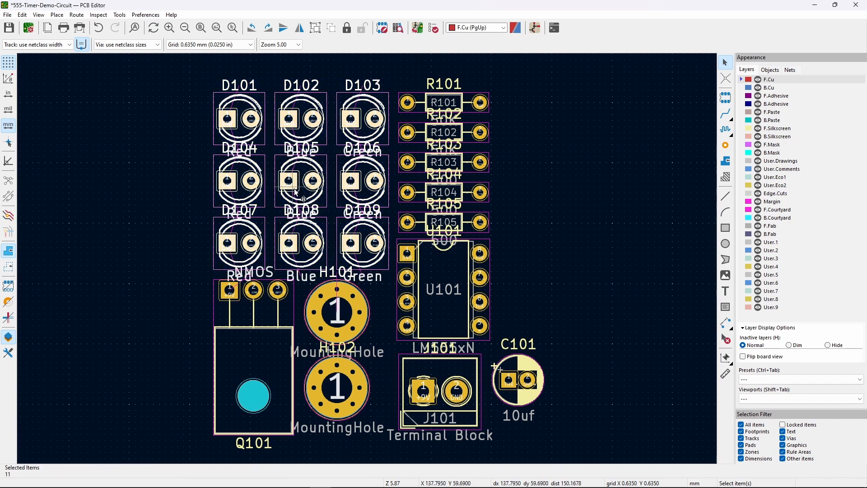
- Try moving the LED array and mounting holes, then undo both moves
key(m)
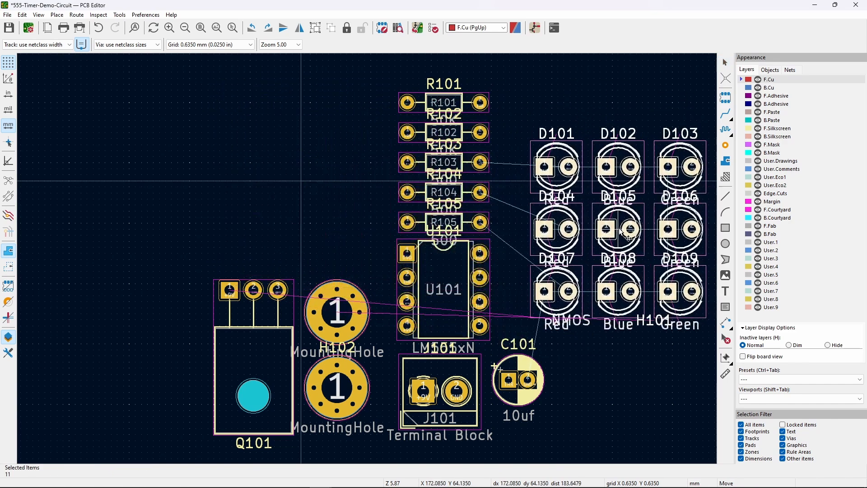
click(622, 231)
click(593, 388)
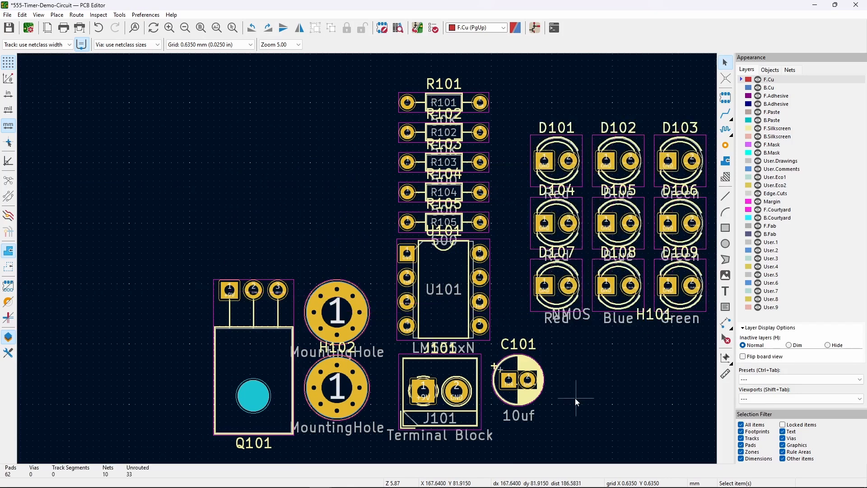
click(283, 346)
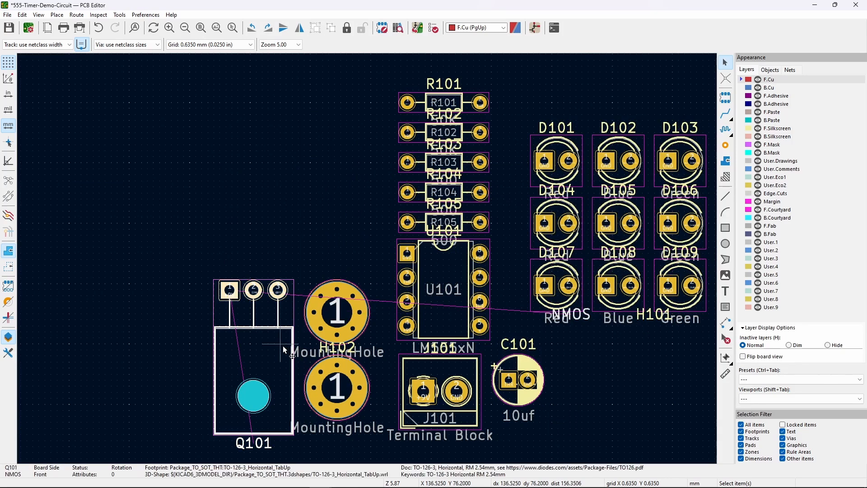
drag(385, 410, 89, 291)
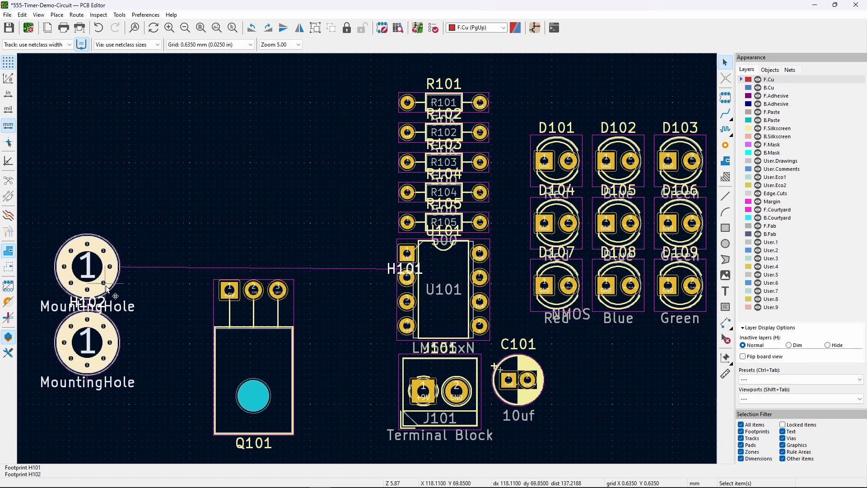
key(ctrl+z)
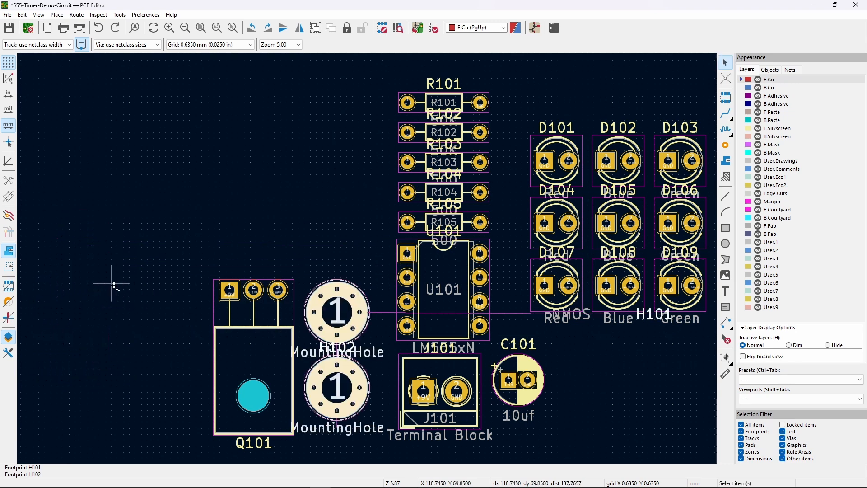
click(653, 333)
key(ctrl+z)
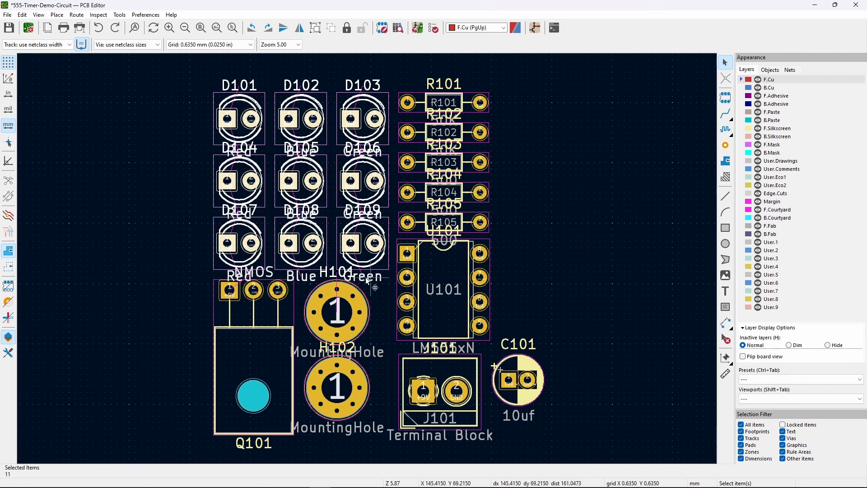
click(372, 290)
- Move the 3x3 grid of LEDs D101–D109 to the right of the resistors
click(377, 247)
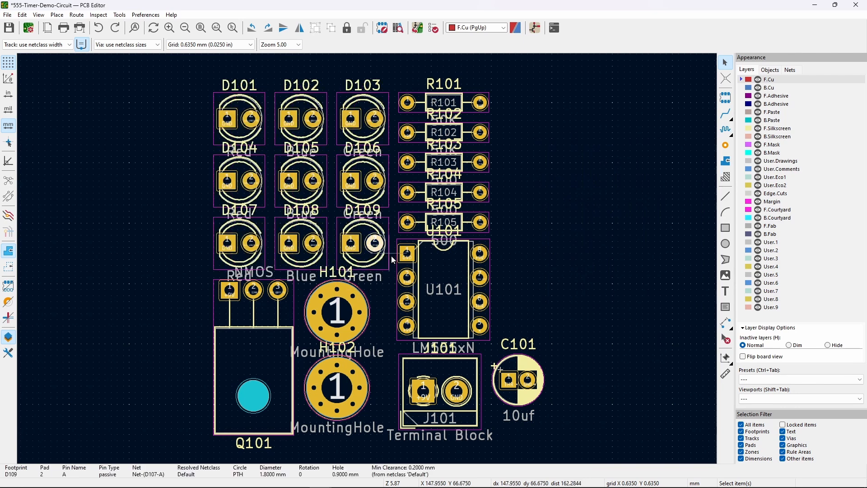
drag(394, 255, 194, 81)
drag(271, 147, 621, 219)
click(630, 364)
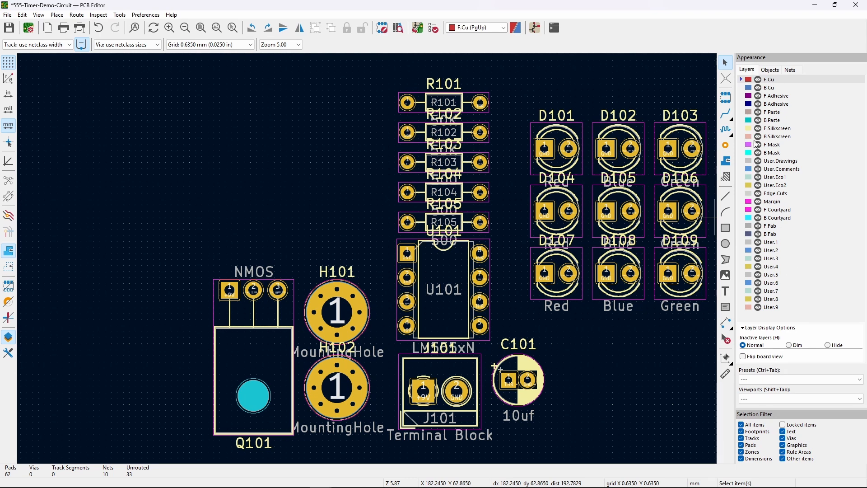
- Hide the F.Fab layer in the Layers panel
click(760, 229)
click(759, 229)
click(759, 229)
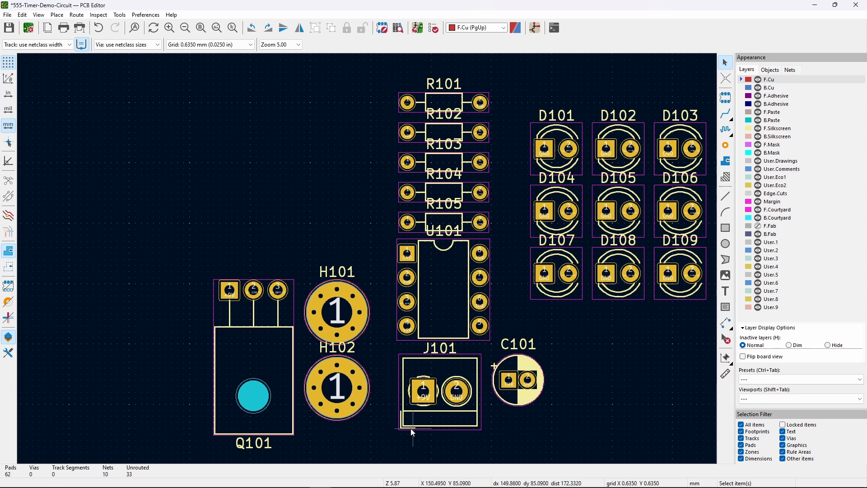
- Shift H101/H102, Q101 and the resistor/U101/J101/C101 group further left
drag(373, 437, 306, 254)
drag(338, 311, 93, 223)
drag(265, 360, 184, 365)
mouse_move(553, 437)
mouse_down()
mouse_move(364, 117)
mouse_move(546, 447)
mouse_up()
mouse_move(518, 449)
mouse_down()
mouse_move(493, 368)
mouse_move(358, 66)
mouse_up()
drag(465, 230, 306, 255)
click(514, 339)
- Move the LED grid down and left, leaving D101 where it is
drag(704, 332, 520, 76)
drag(611, 195, 539, 280)
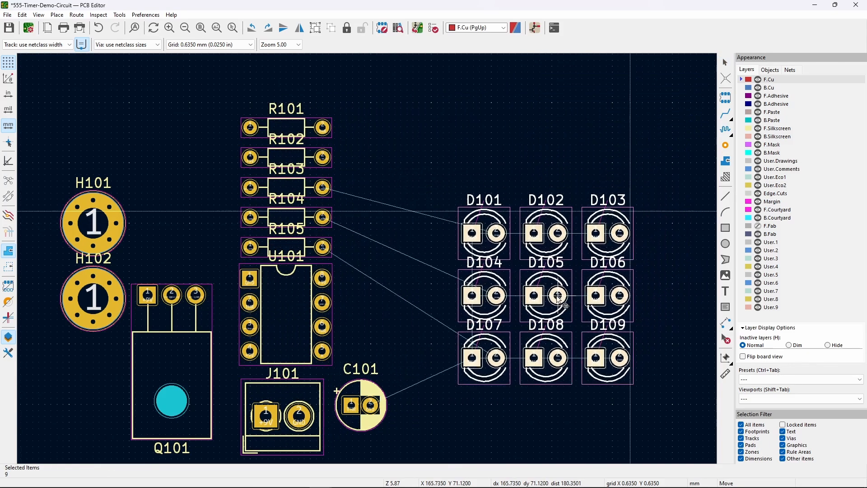
click(611, 405)
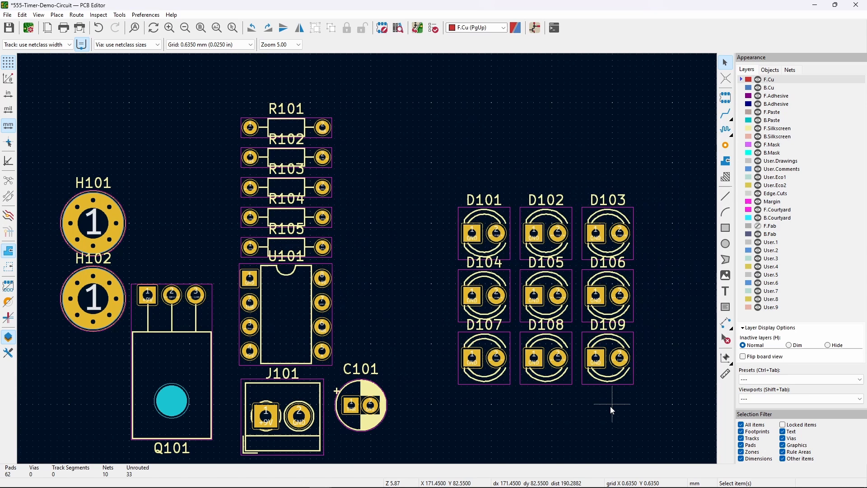
click(492, 229)
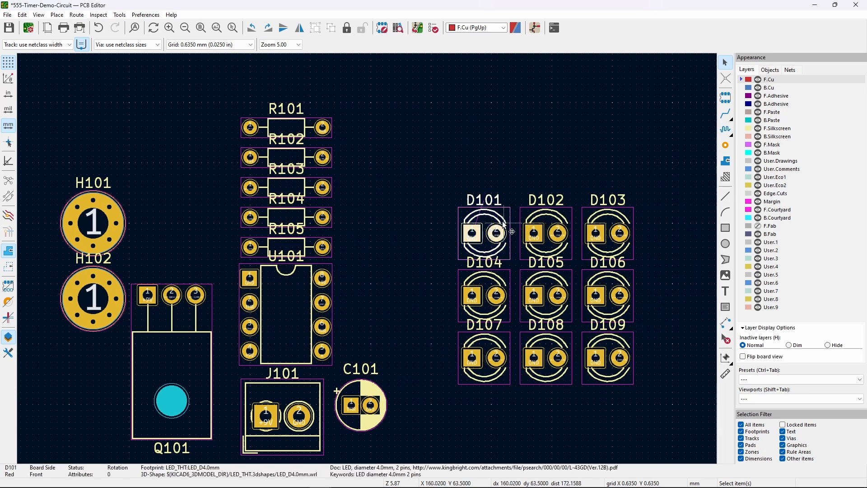
click(478, 164)
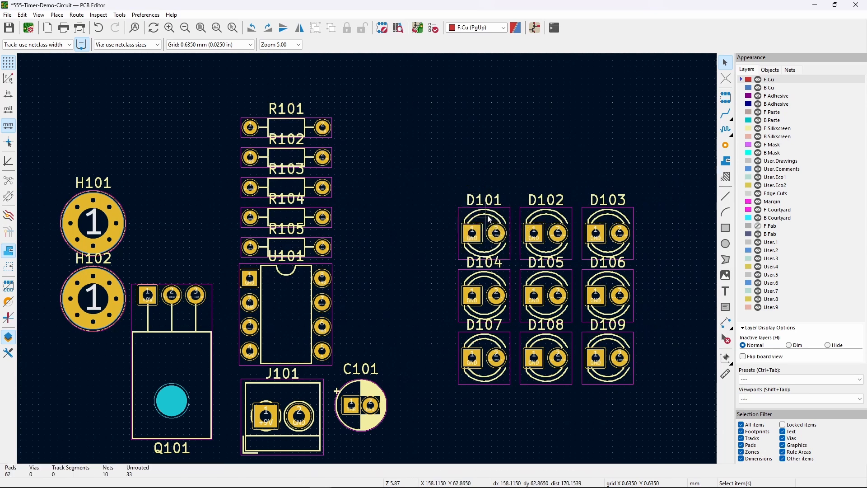
click(489, 219)
key(m)
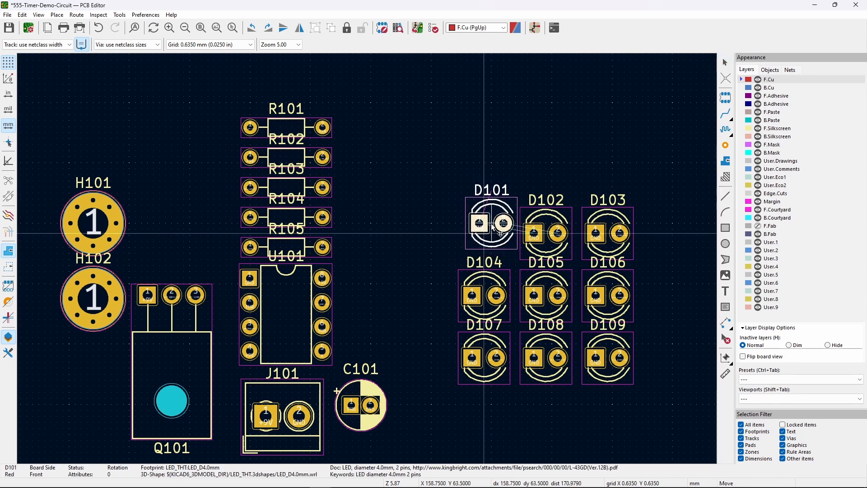
key(Escape)
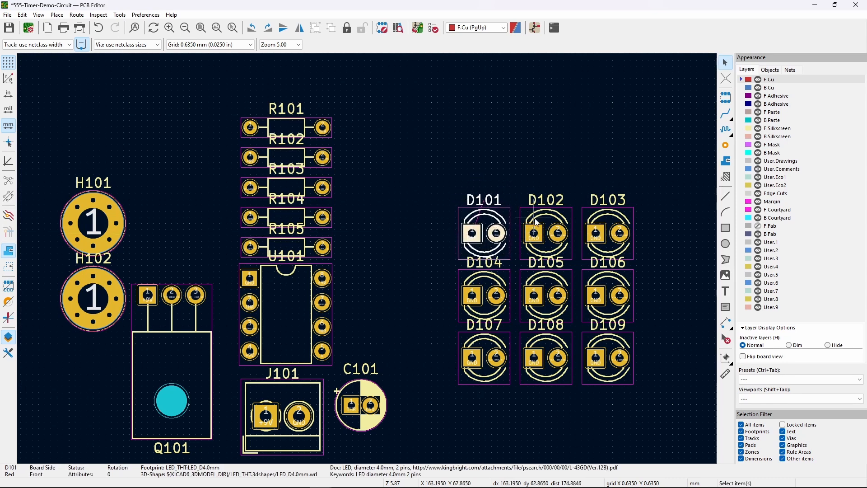
key(Escape)
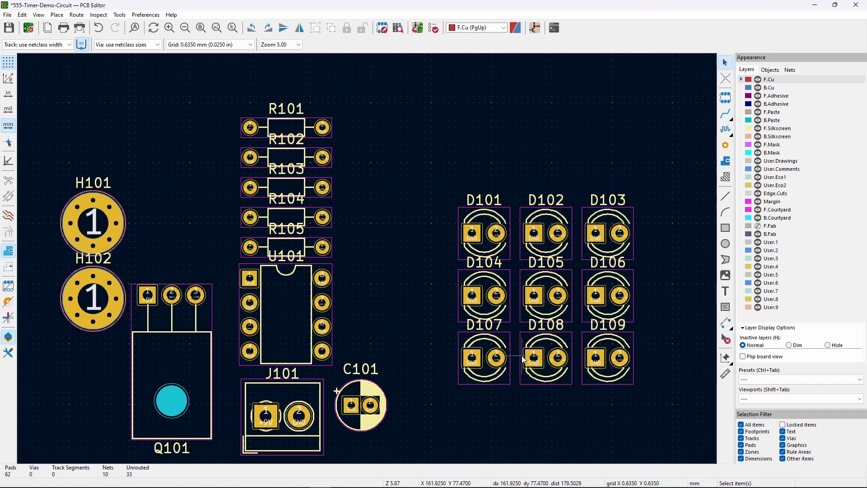
drag(656, 247, 688, 242)
scroll(618, 264, up, 5)
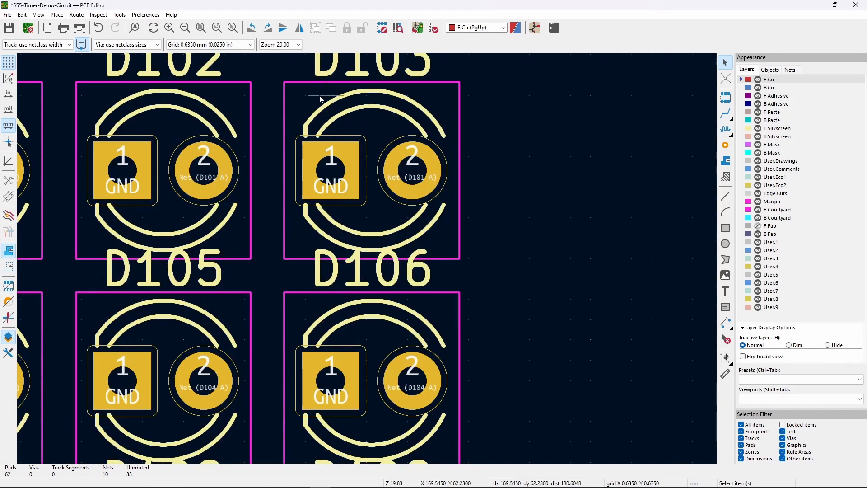
middle_drag(507, 262, 629, 215)
scroll(629, 215, down, 1)
middle_drag(368, 260, 580, 202)
scroll(584, 199, down, 1)
middle_drag(401, 253, 599, 223)
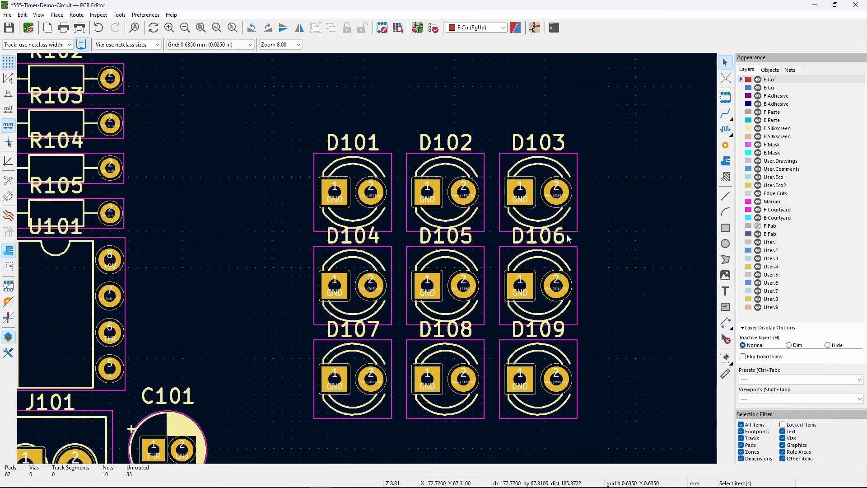
- Drop the D106 and D104 reference labels slightly lower
click(542, 237)
key(m)
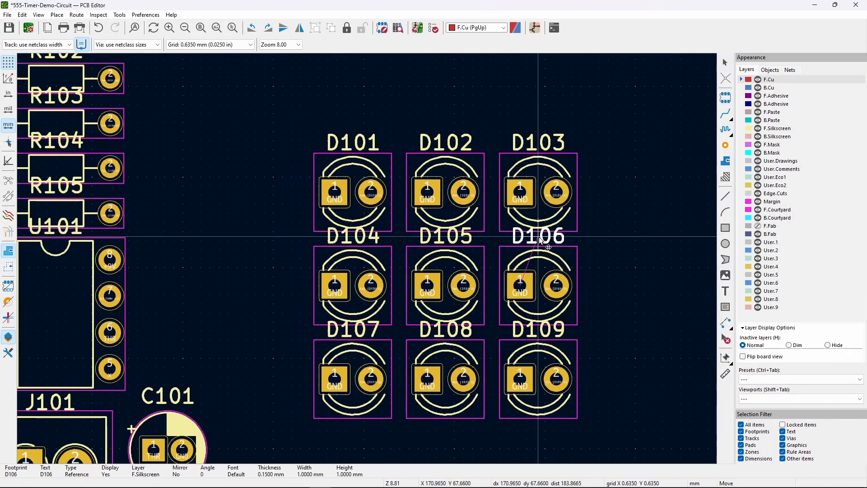
click(541, 244)
click(589, 244)
click(459, 237)
click(363, 242)
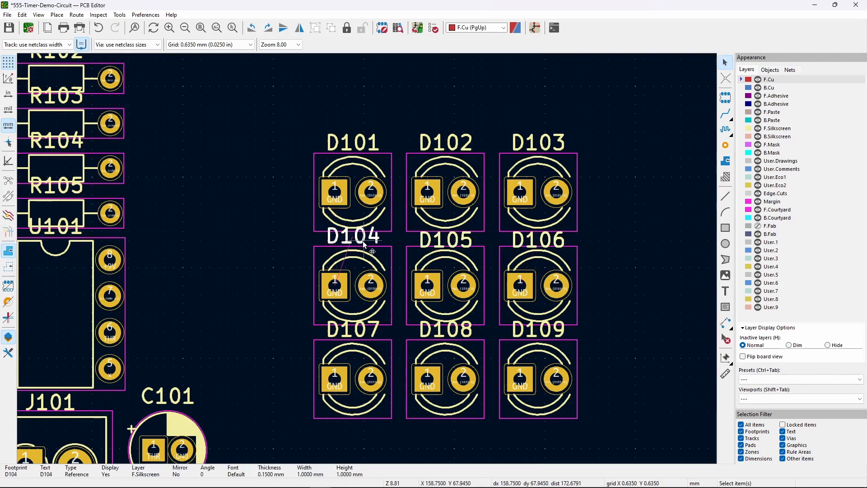
key(m)
click(363, 247)
- Reposition the D107 and D108 reference labels clear of their LED outlines
click(369, 336)
key(m)
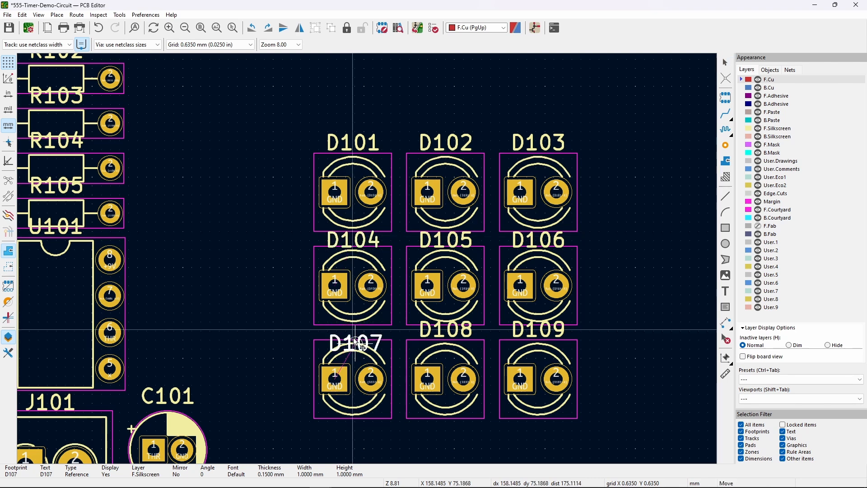
click(356, 331)
click(397, 332)
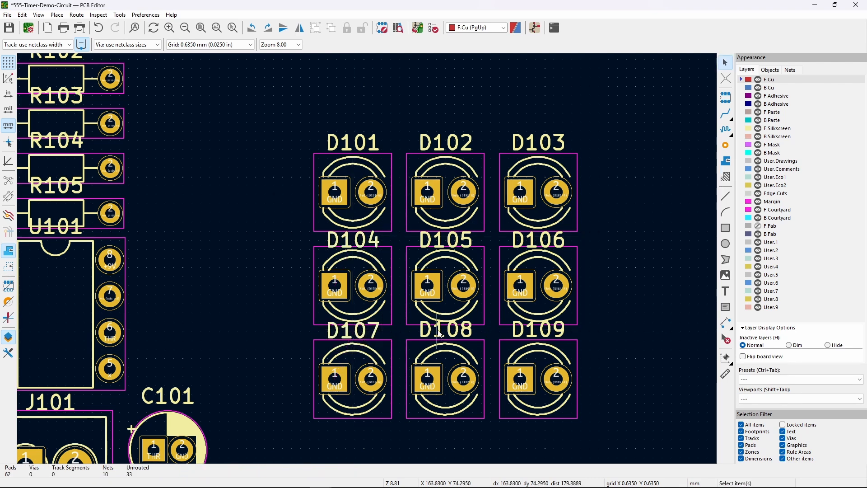
click(439, 333)
key(m)
click(447, 332)
click(537, 332)
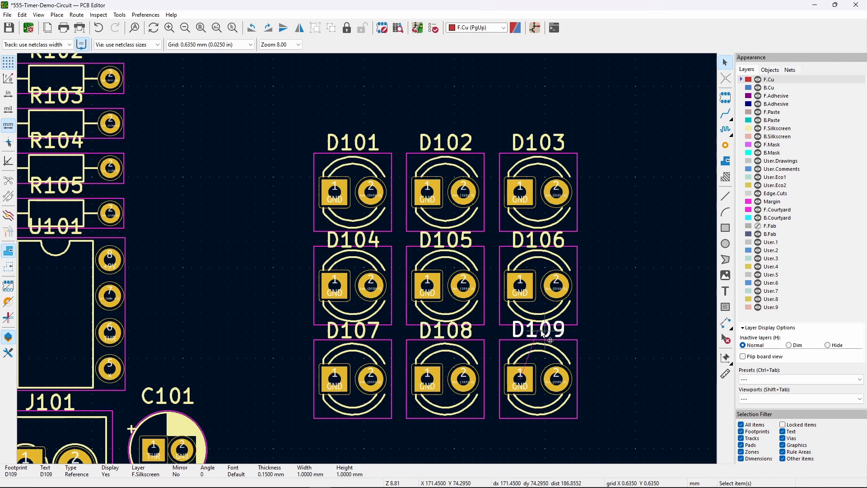
click(612, 308)
- Bring the right and left LED columns closer to the middle column
drag(604, 434, 498, 135)
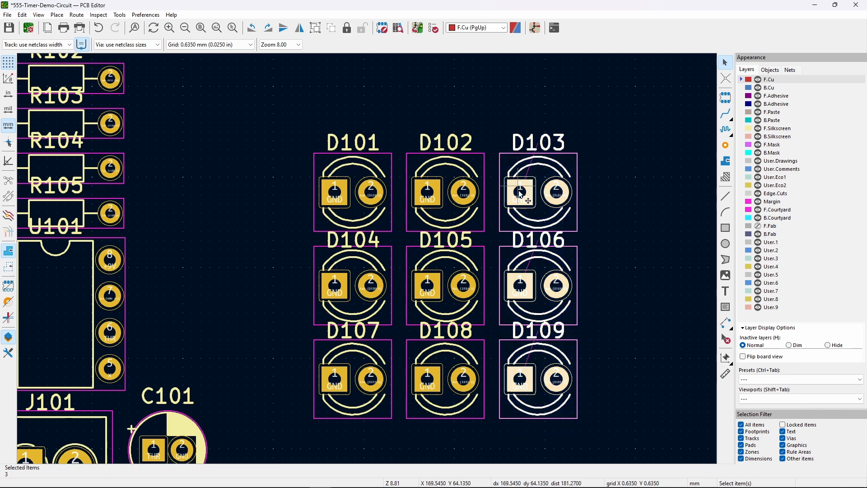
key(m)
key(Escape)
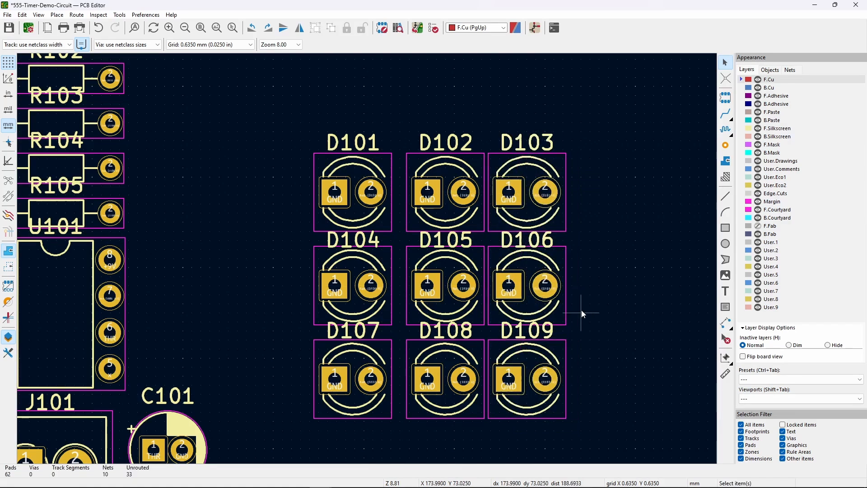
drag(393, 432, 266, 124)
drag(356, 285, 382, 285)
click(261, 259)
middle_drag(261, 258, 240, 220)
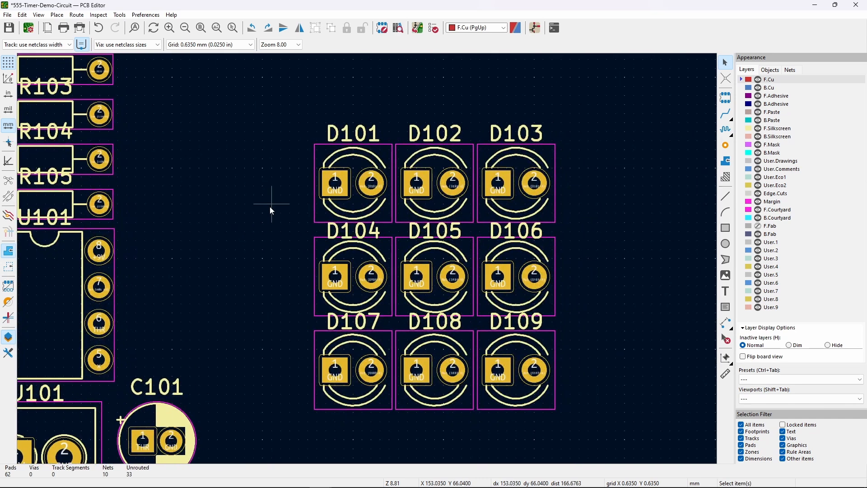
middle_drag(262, 207, 326, 236)
- Move R101 and R102 together to the top-left of the board
scroll(342, 258, down, 2)
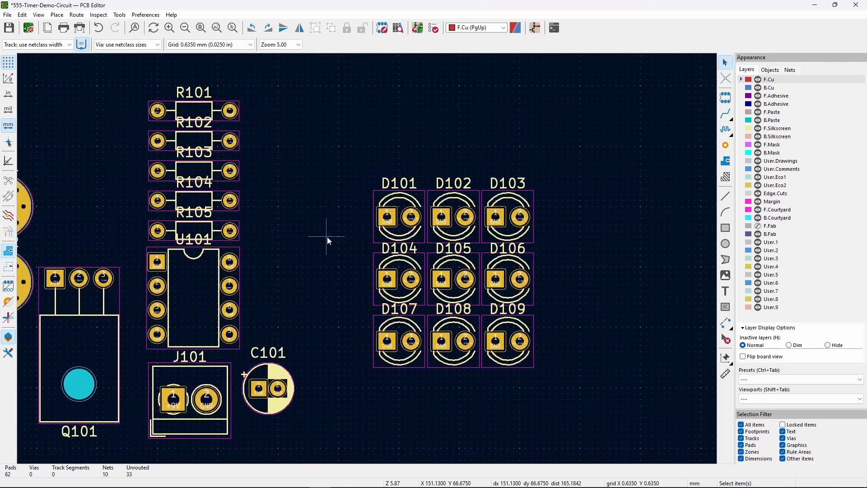
click(218, 113)
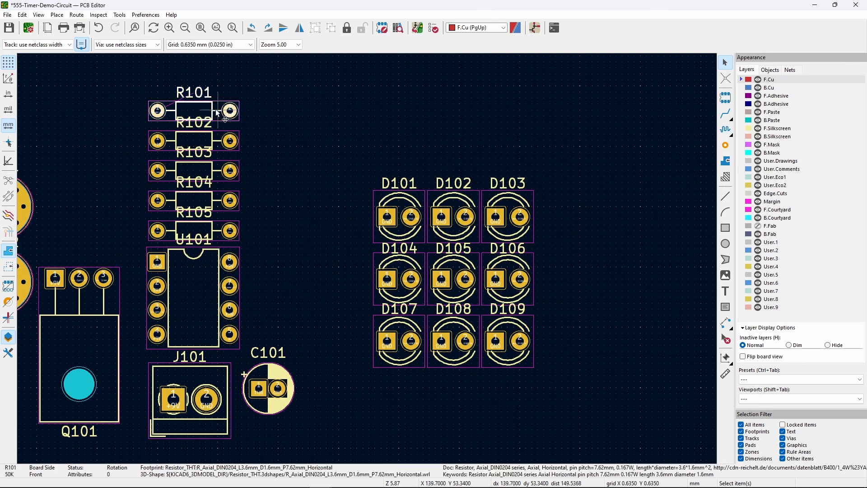
drag(199, 107, 103, 103)
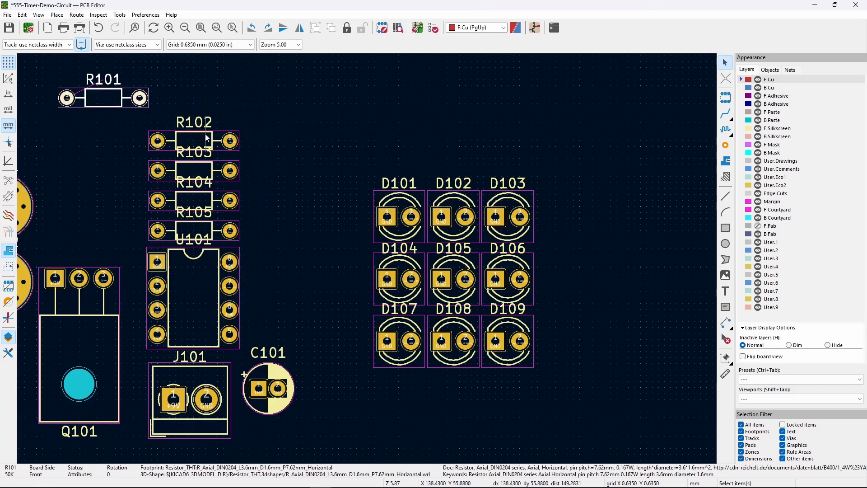
drag(208, 138, 101, 123)
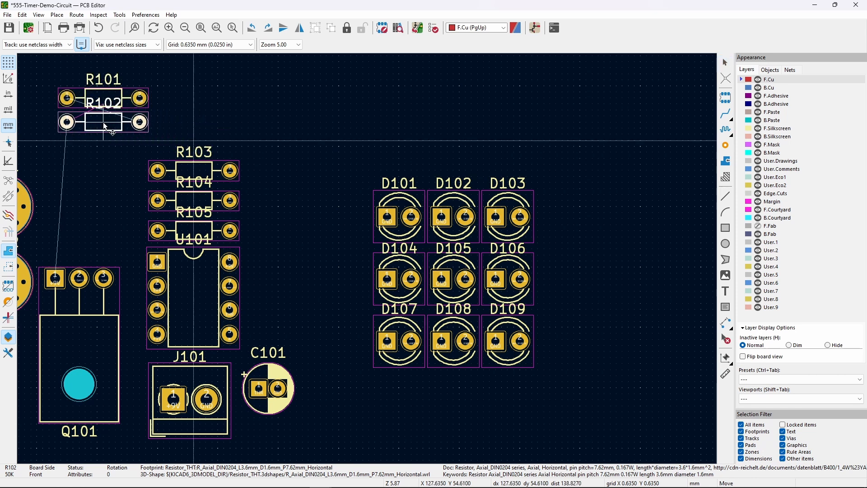
- Place R103–R105 just left of the LED grid, one beside each row
drag(260, 242, 211, 138)
drag(201, 200, 324, 281)
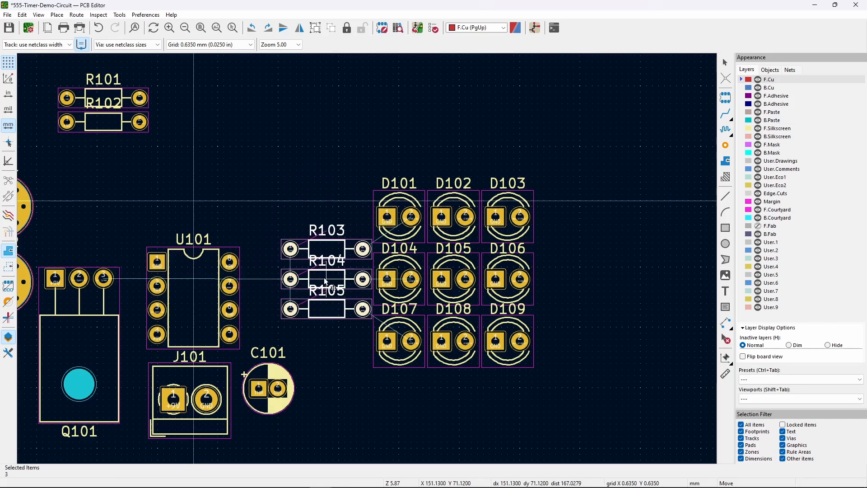
drag(325, 281, 326, 281)
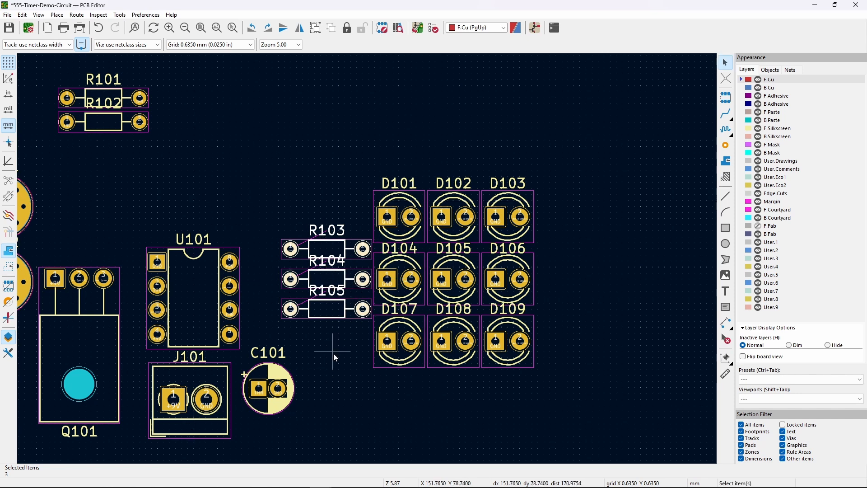
- Highlight the net on R103's pad 2, then clear the highlighting
click(364, 251)
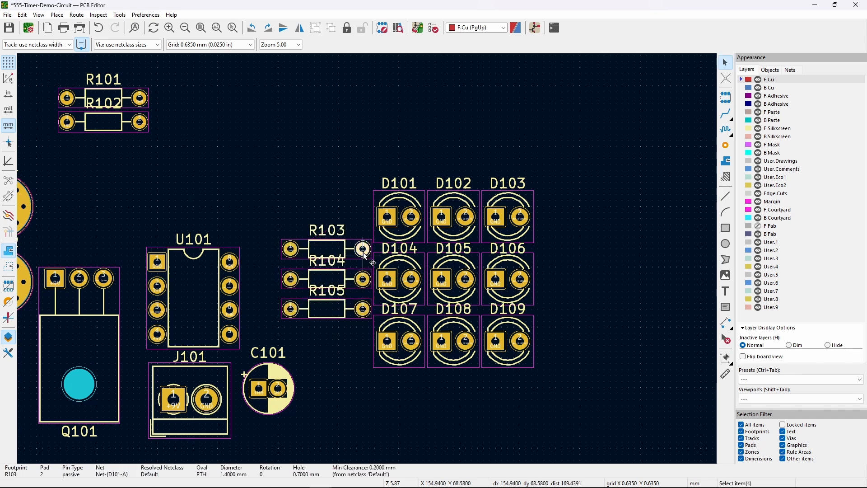
click(357, 351)
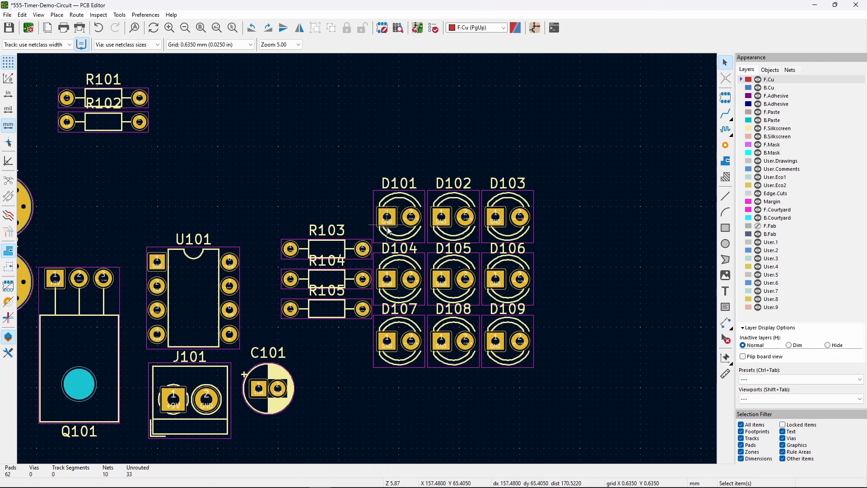
click(364, 251)
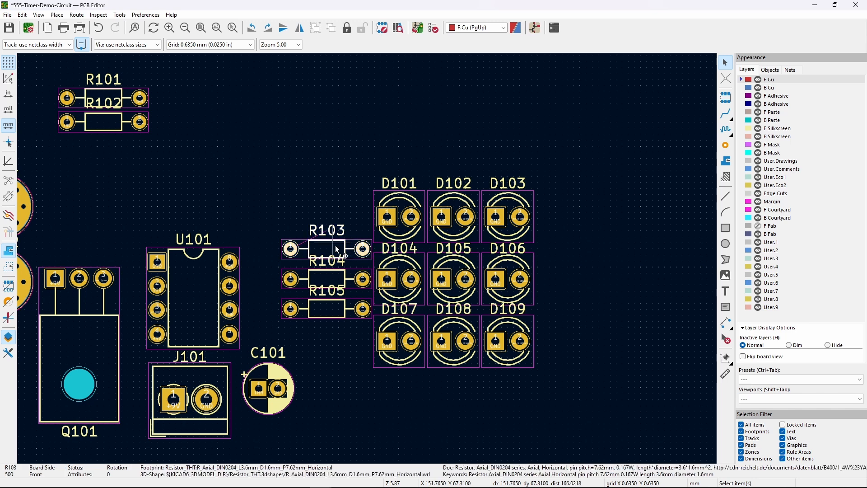
click(362, 250)
key(Escape)
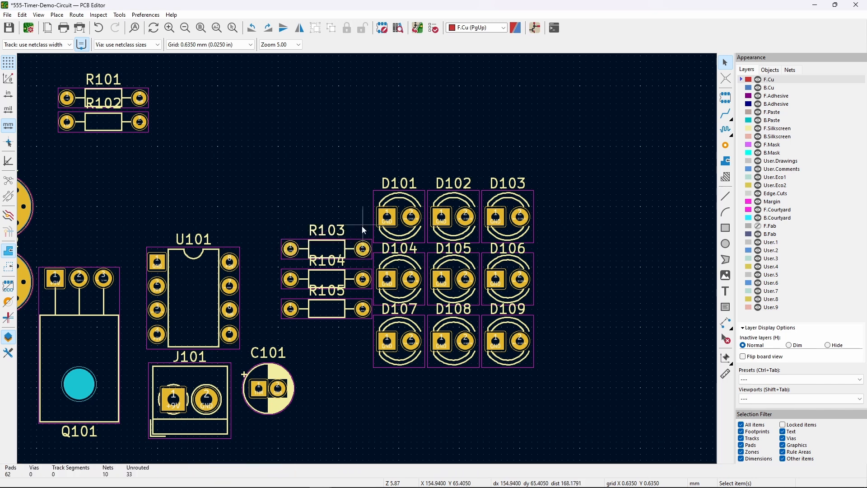
click(365, 251)
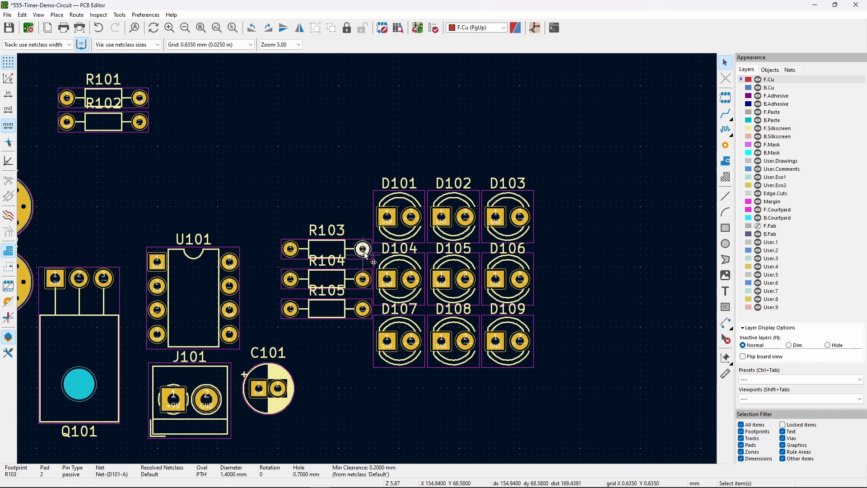
key(grave)
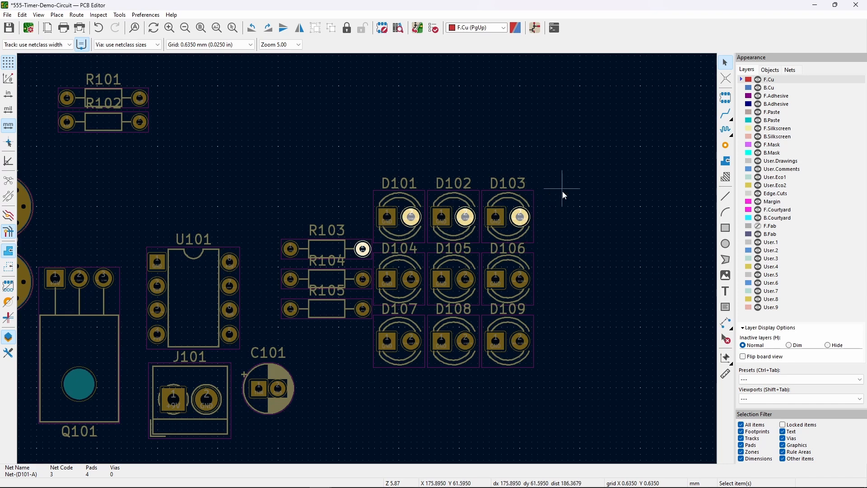
key(Escape)
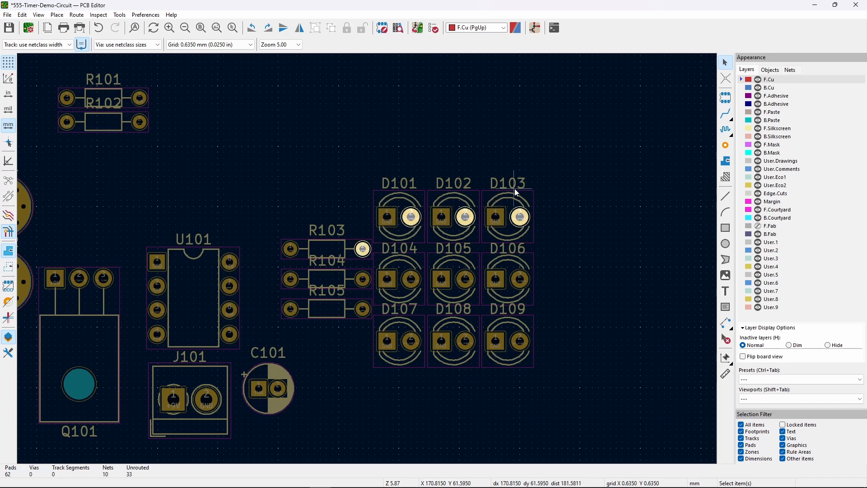
key(Escape)
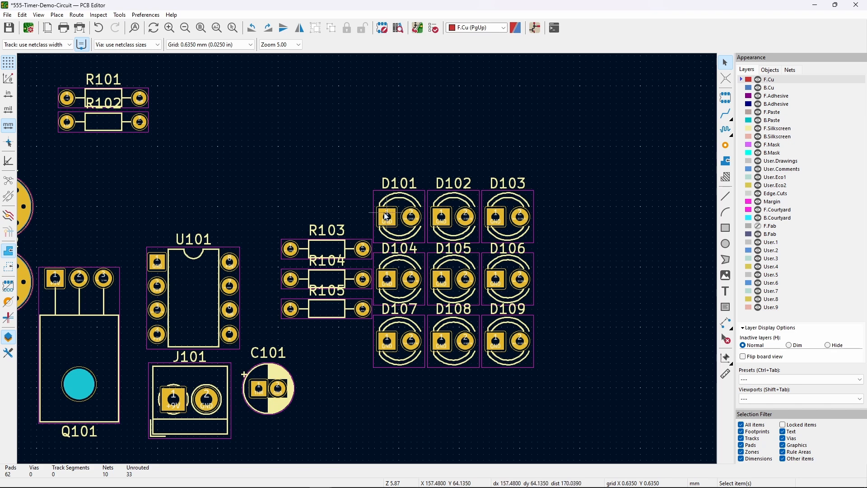
- Nudge R103 up one grid step and R105 down one step
click(334, 244)
key(m)
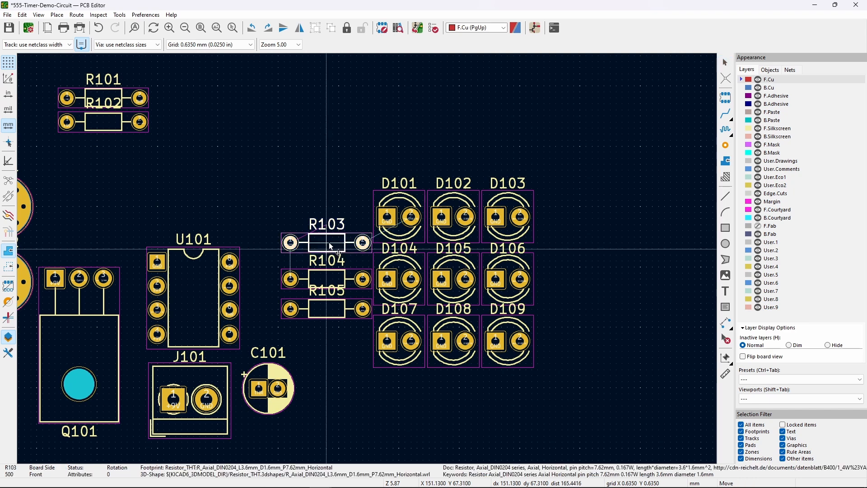
click(327, 310)
key(m)
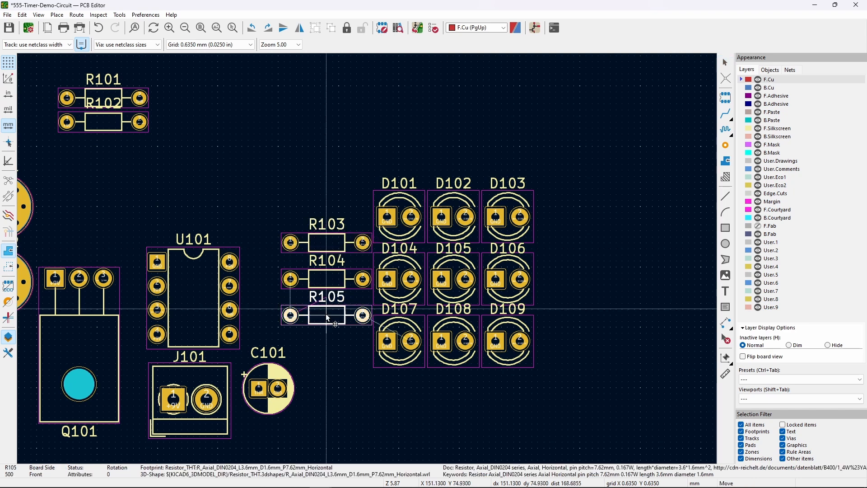
click(328, 322)
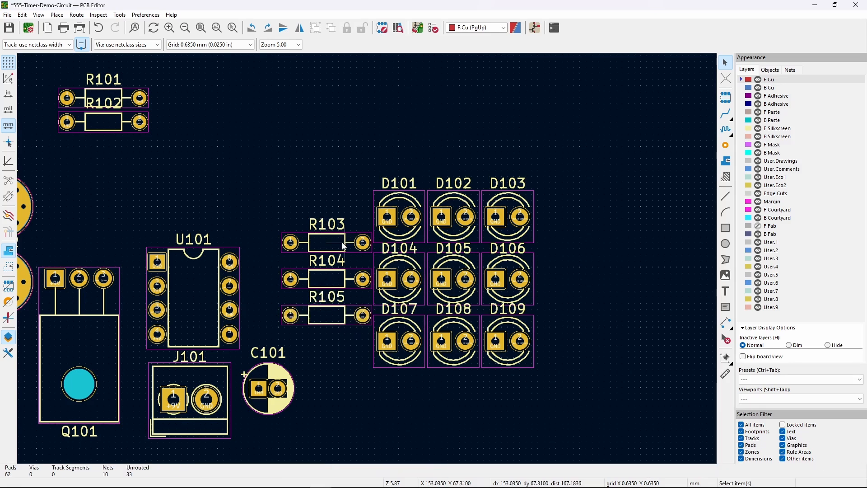
- With H101/H102 in view, rotate Q101 90° and place it above the D101–D103 row
middle_drag(263, 177, 348, 181)
mouse_move(227, 217)
middle_down()
mouse_move(205, 207)
mouse_move(218, 211)
middle_up()
click(177, 329)
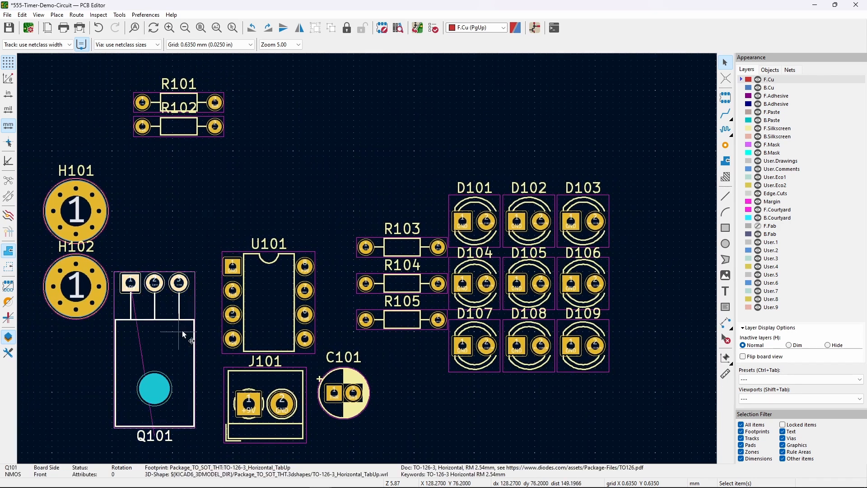
middle_drag(240, 181, 231, 185)
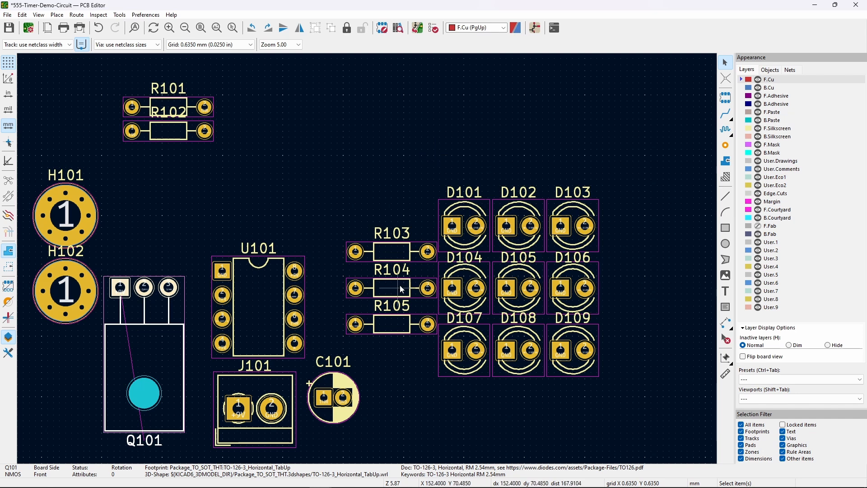
drag(145, 346, 517, 139)
key(r)
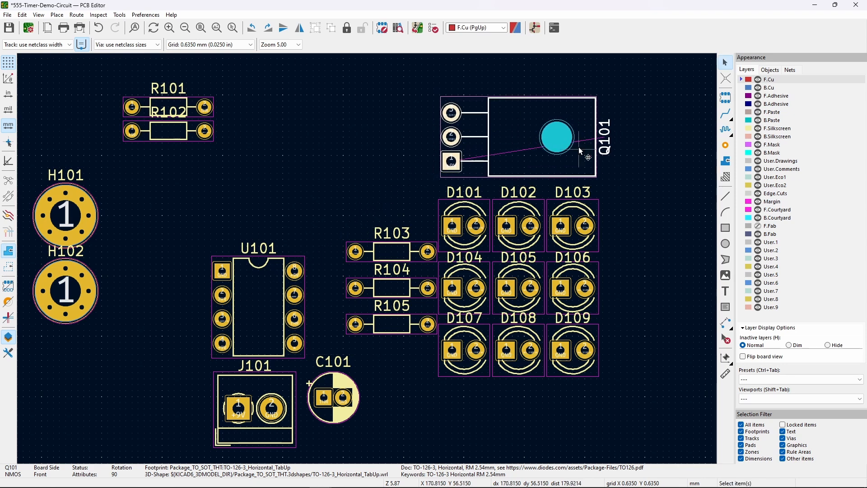
click(635, 177)
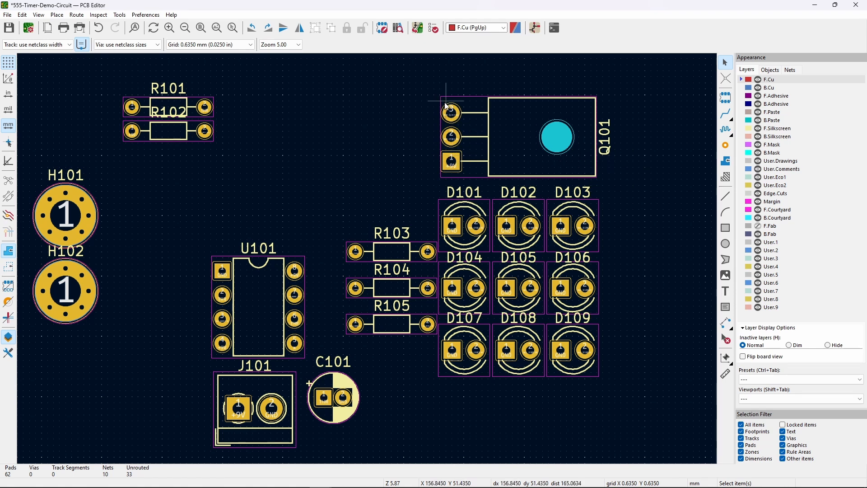
- Inspect Q101's pad nets: gate to U101 pin 3, source to R103–R105
click(459, 112)
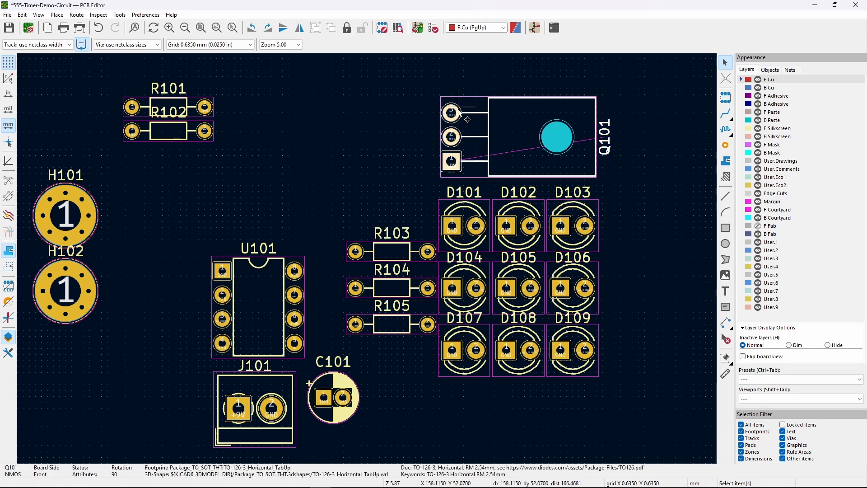
key(Escape)
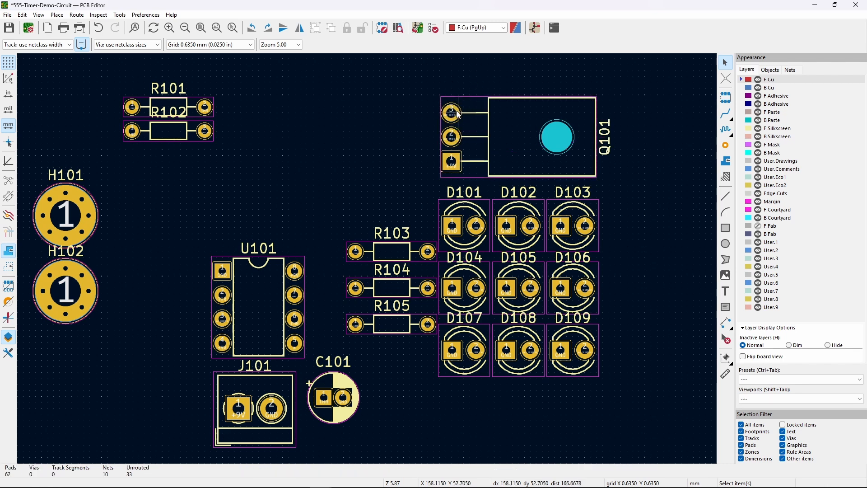
click(457, 114)
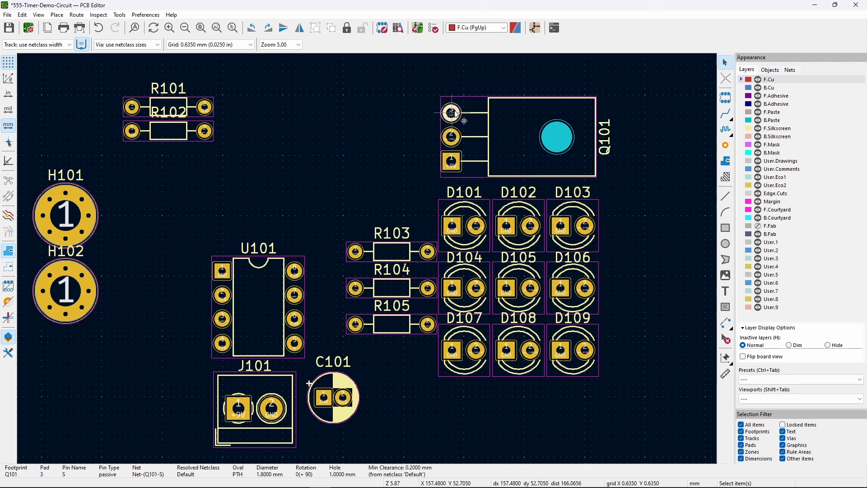
click(468, 136)
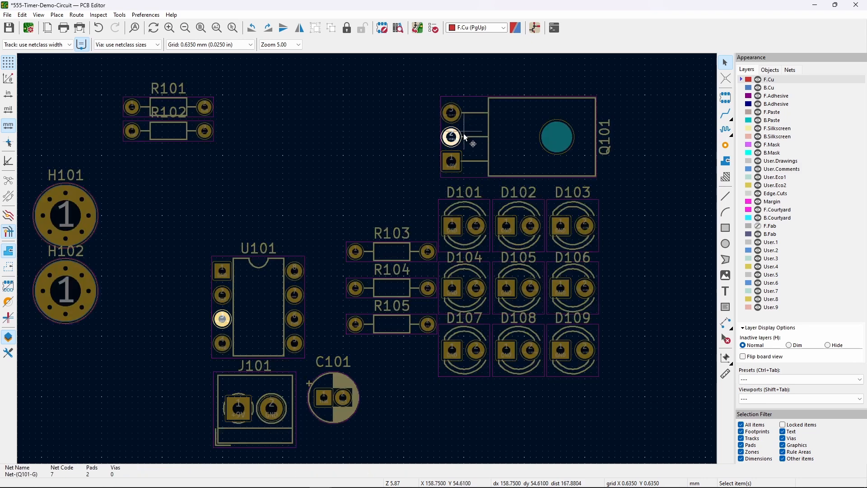
key(Escape)
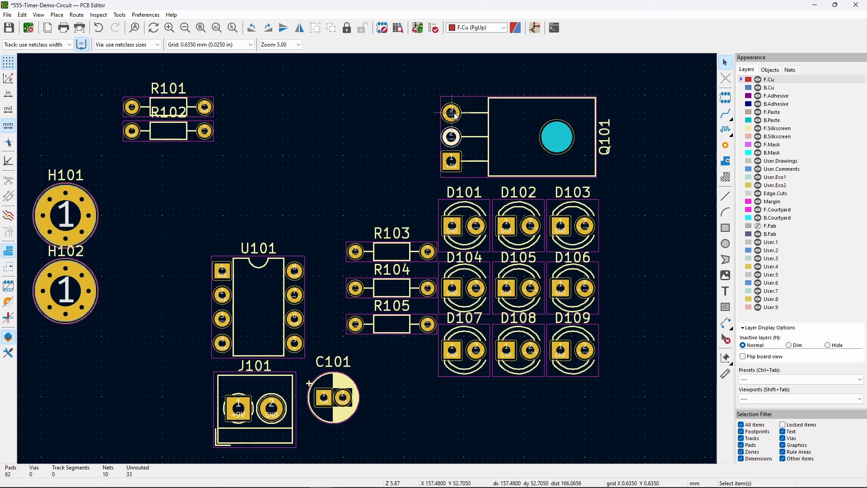
click(454, 114)
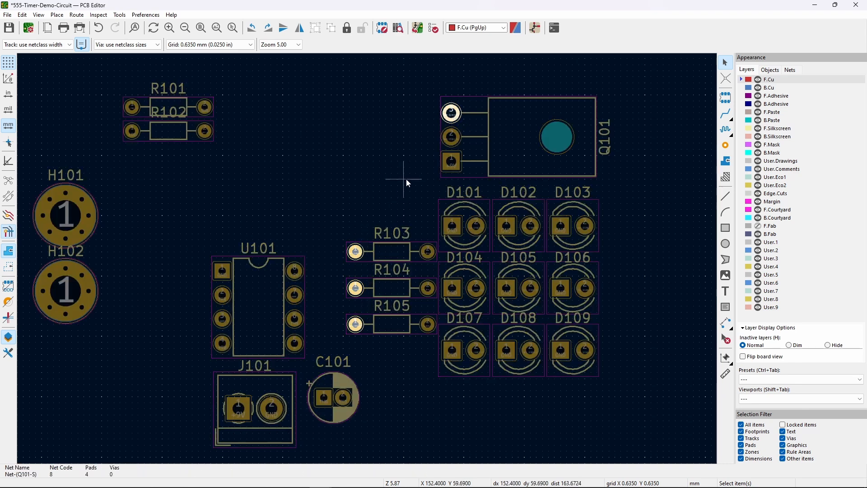
key(Escape)
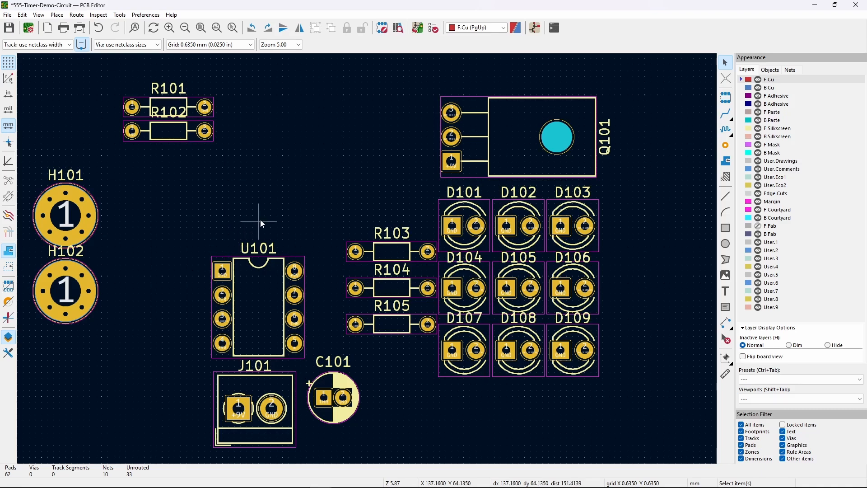
- Shift U101, J101 and C101 together to the left
drag(352, 453, 180, 272)
click(350, 451)
drag(319, 439, 212, 289)
drag(255, 312, 148, 312)
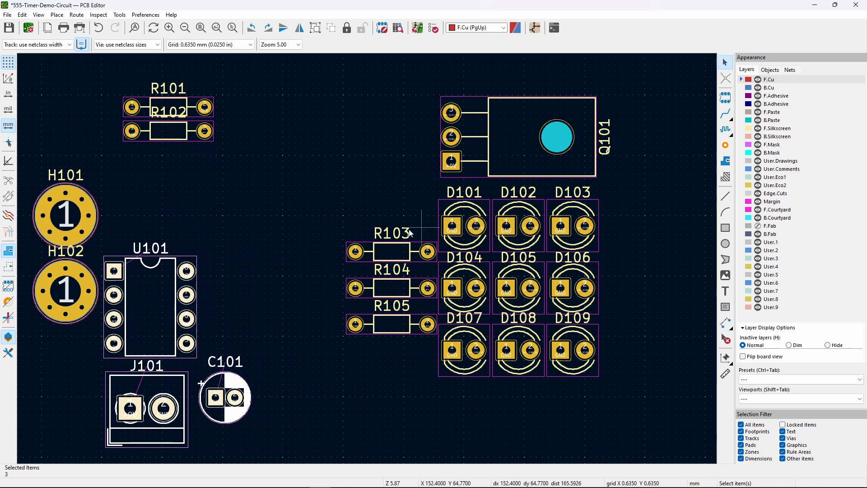
click(356, 149)
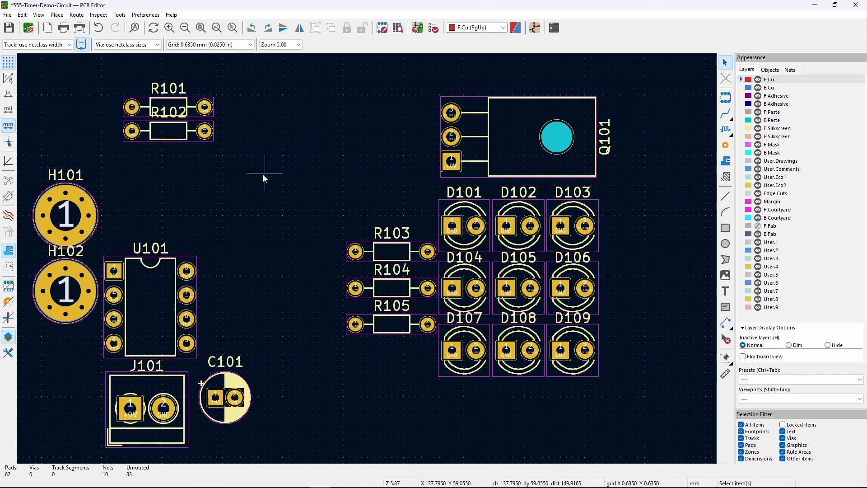
- Move U101 up beside Q101 and nudge Q101 one grid step lower
drag(167, 301, 204, 262)
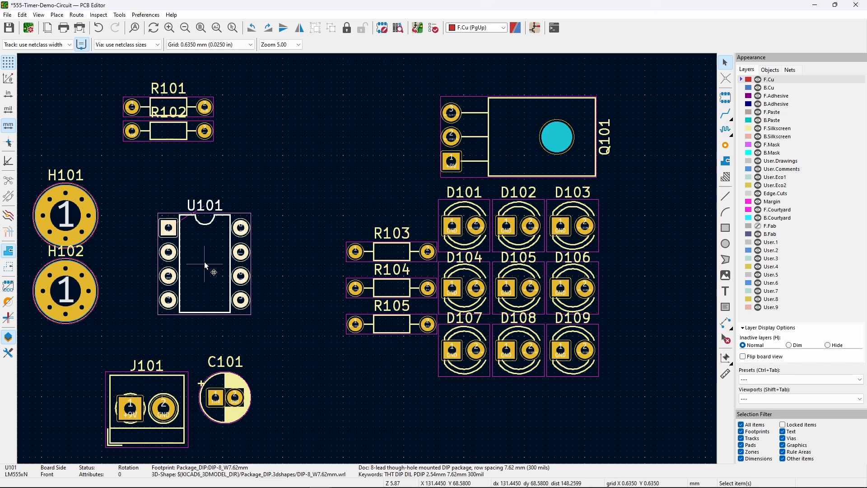
drag(205, 262, 351, 145)
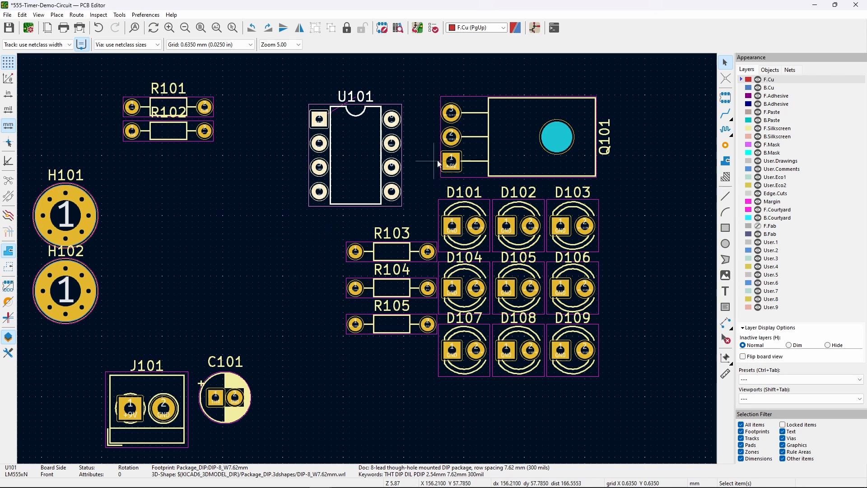
click(509, 133)
drag(508, 124, 519, 143)
click(650, 196)
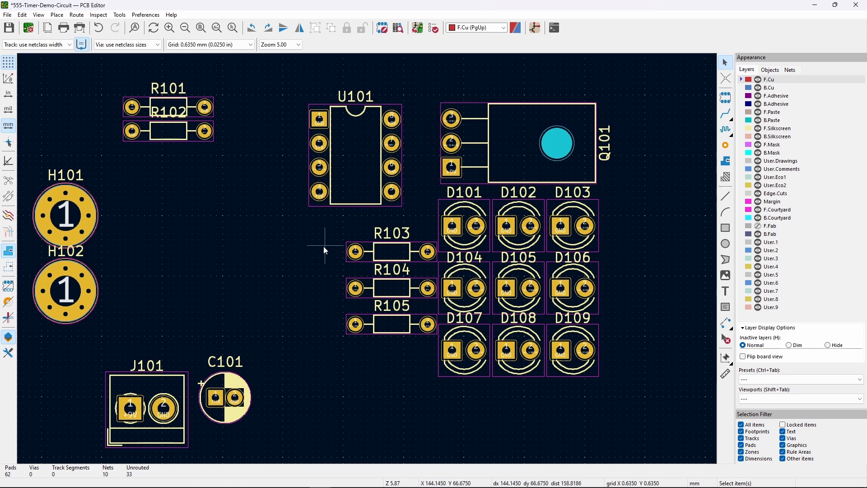
- Move R103–R105 together one row lower beside D104–D109
drag(322, 223, 419, 351)
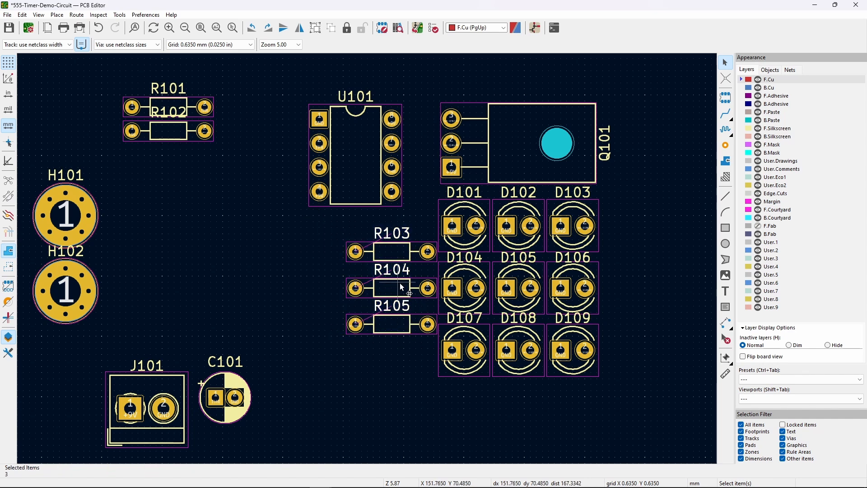
key(m)
click(392, 336)
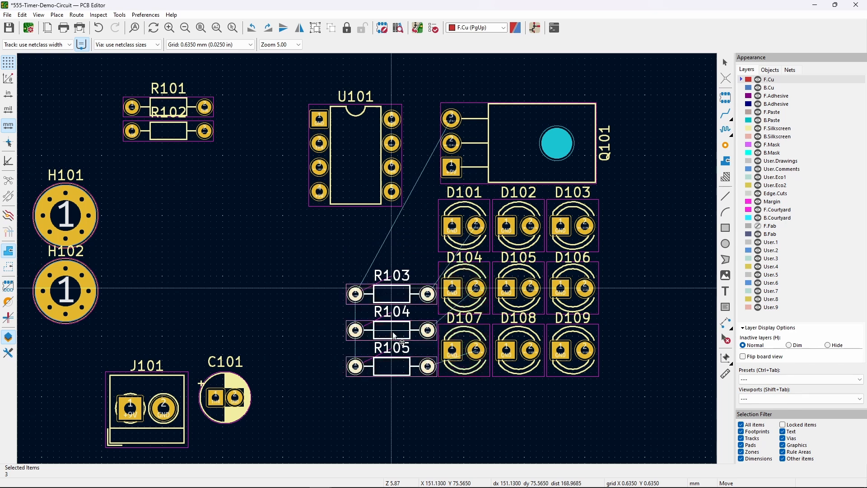
click(420, 406)
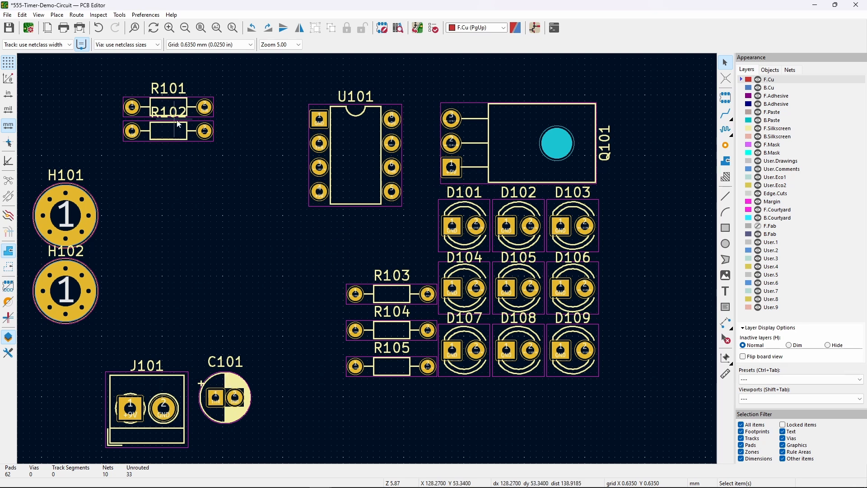
- Pick up U101 and rotate it 180° while repositioning
click(362, 142)
key(m)
key(r)
key(r)
key(r)
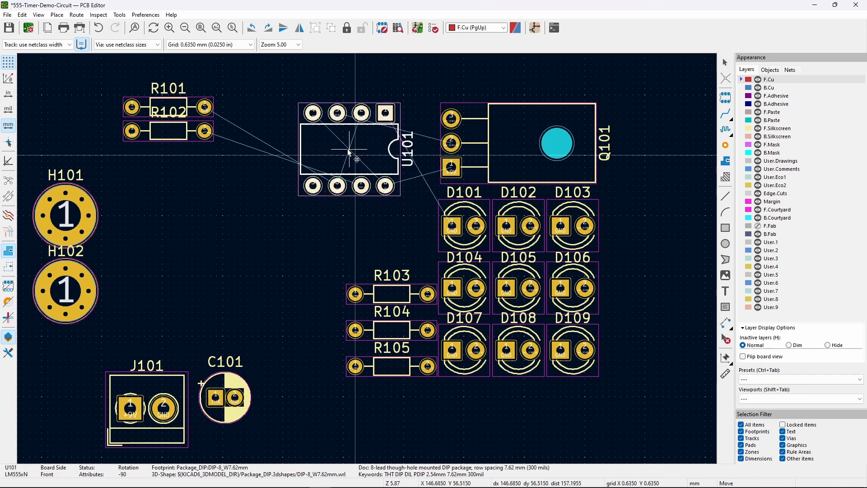
- Set U101 down horizontally left of Q101 and move R102 just below R101
click(351, 152)
click(226, 189)
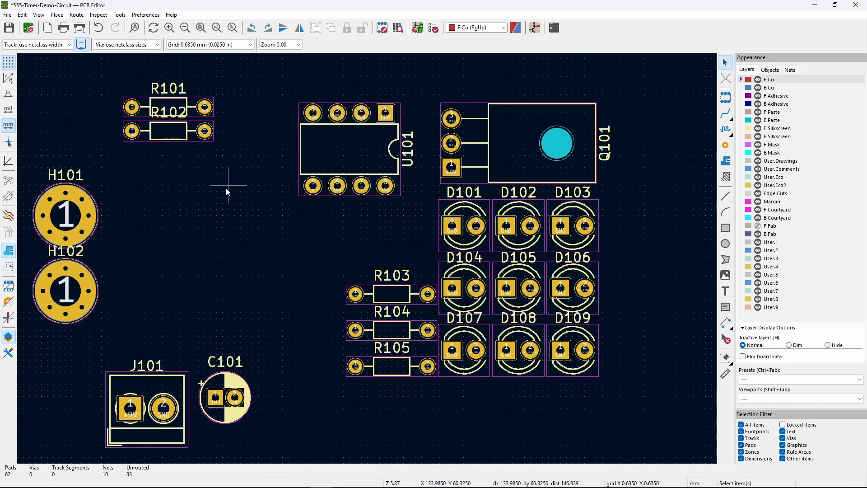
click(177, 133)
drag(178, 134, 177, 146)
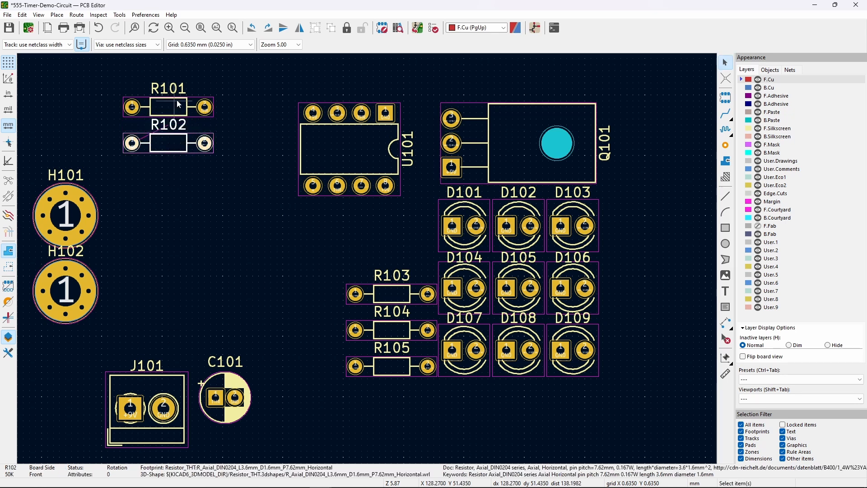
click(204, 272)
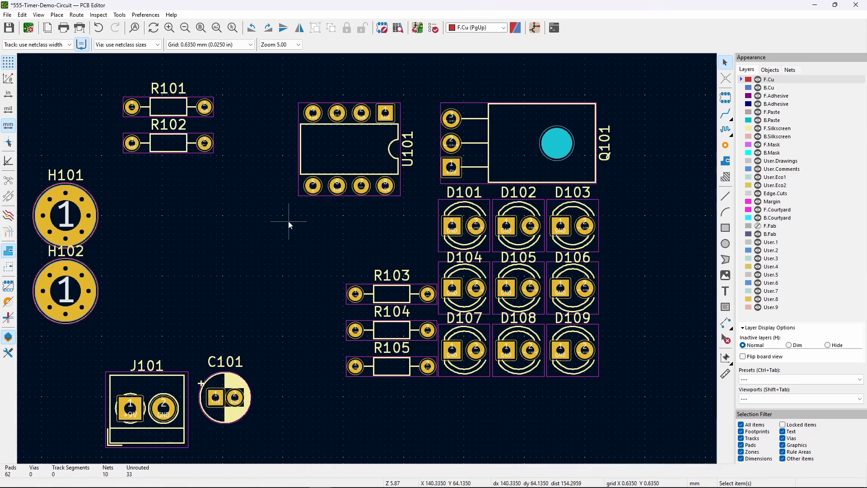
- Highlight the /THR net from U101's THR pad and zoom out to the whole board
click(367, 116)
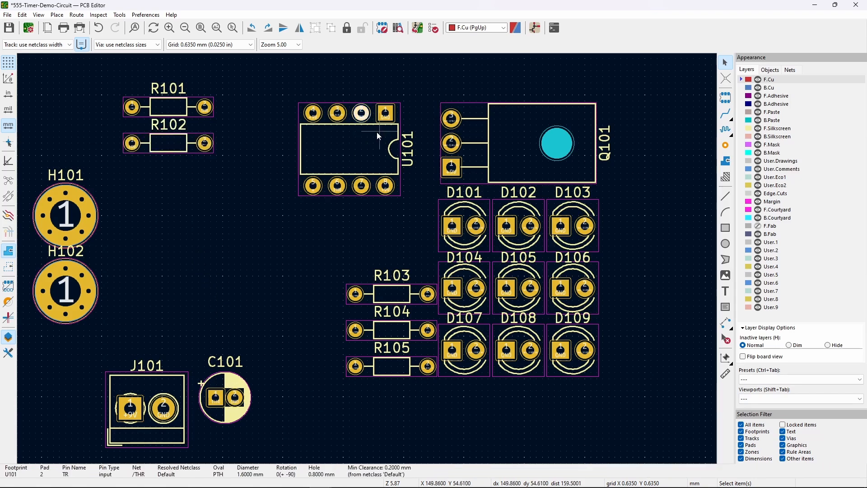
key(Escape)
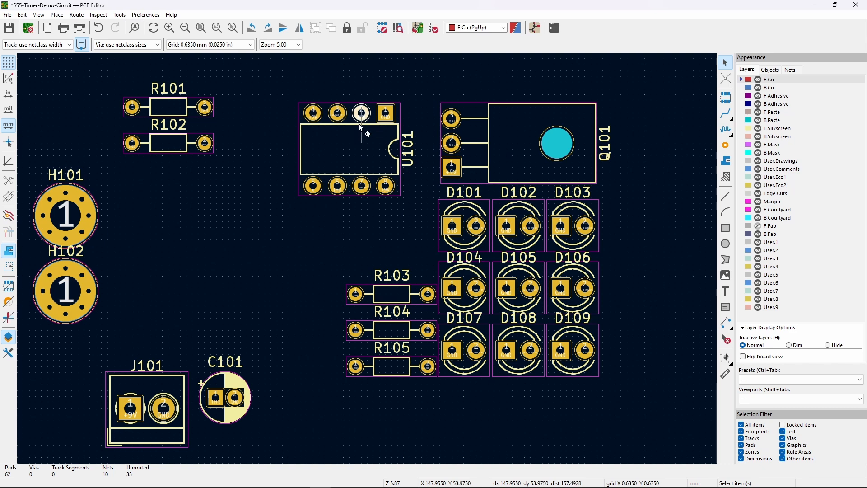
scroll(362, 127, up, 5)
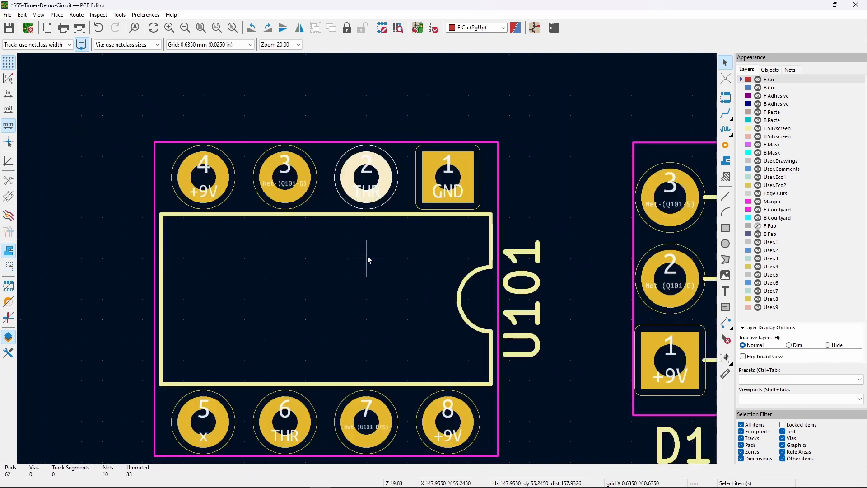
click(365, 177)
key(grave)
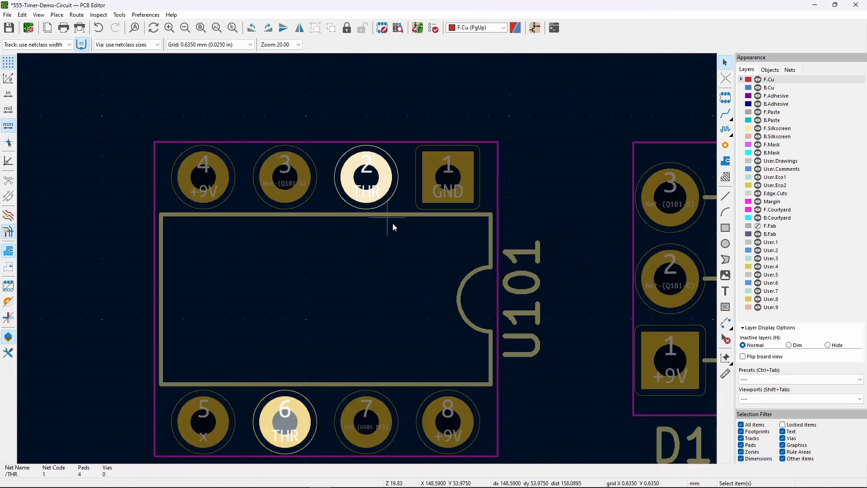
scroll(367, 259, down, 5)
scroll(367, 258, down, 2)
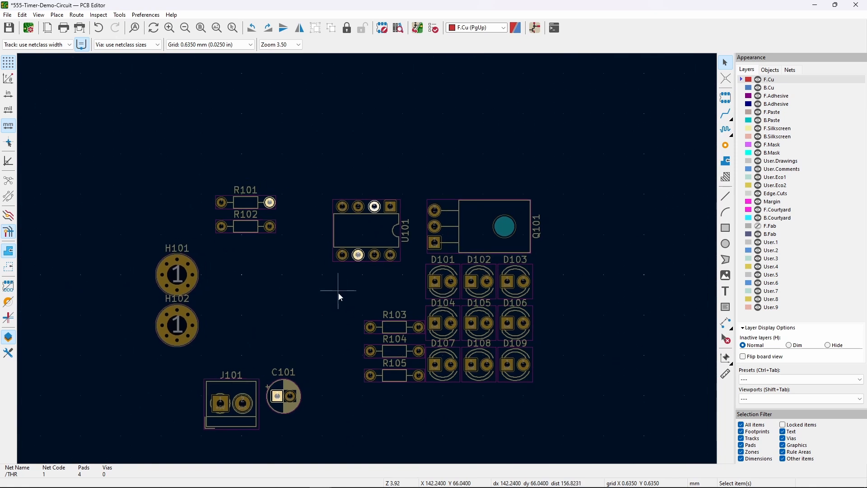
- Clear the THR highlight and move R101 and R102 above R103 near U101
middle_drag(322, 291, 330, 283)
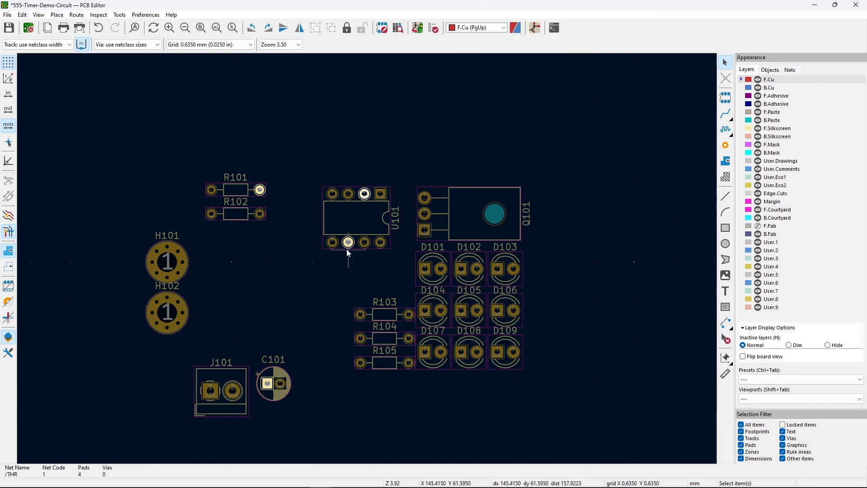
key(Escape)
key(Escape)
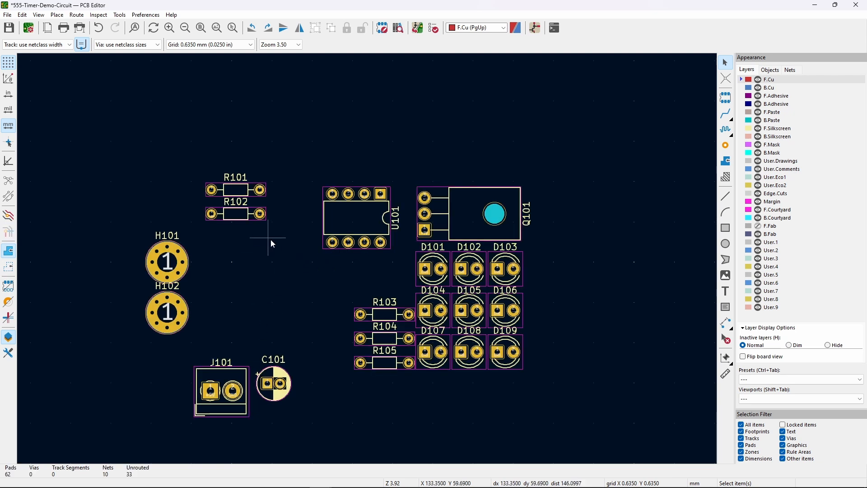
drag(279, 242, 185, 147)
drag(238, 192, 386, 268)
- Move C101 beside R101 and bring J101 up below it
click(279, 376)
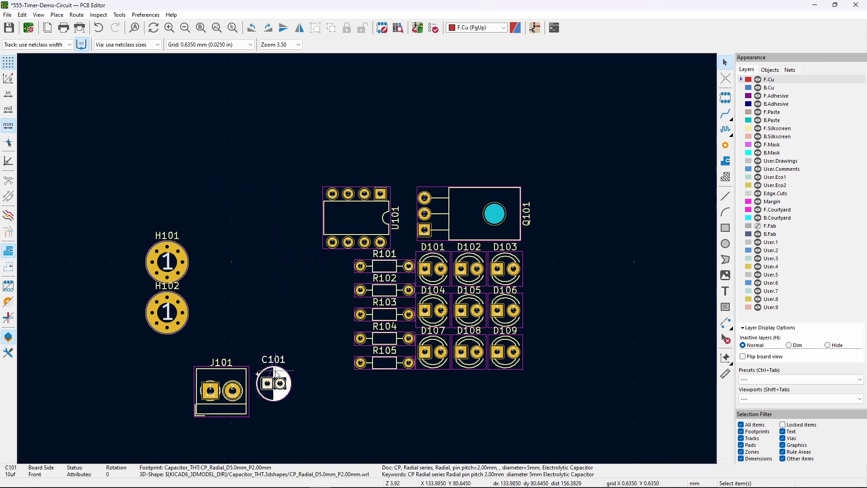
drag(280, 376, 326, 283)
click(285, 364)
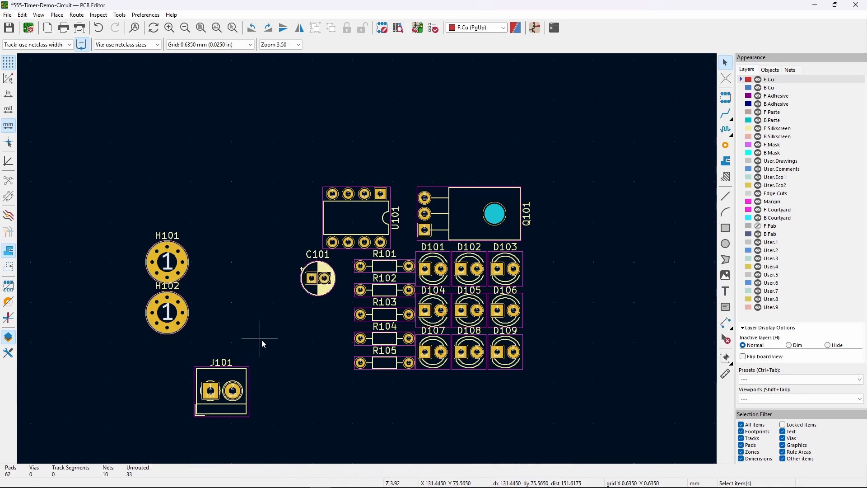
click(239, 369)
drag(241, 372, 322, 350)
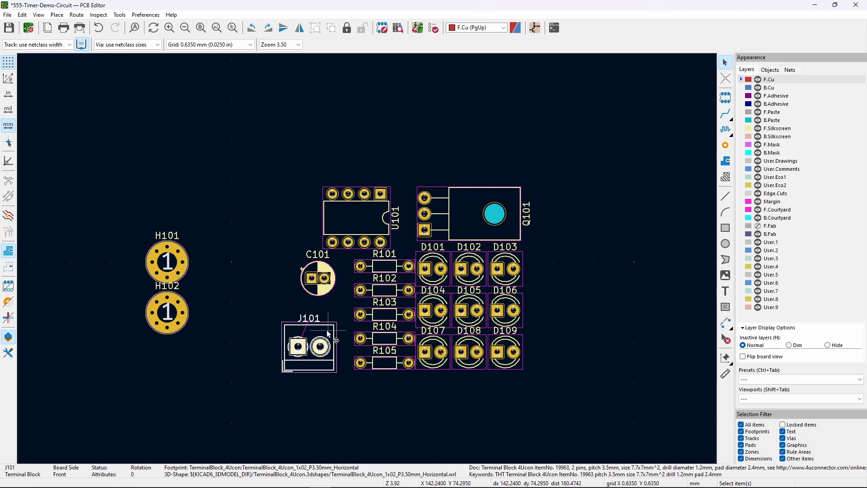
- Rotate J101 90° to stand upright and place it below C101
key(m)
key(r)
key(r)
click(321, 357)
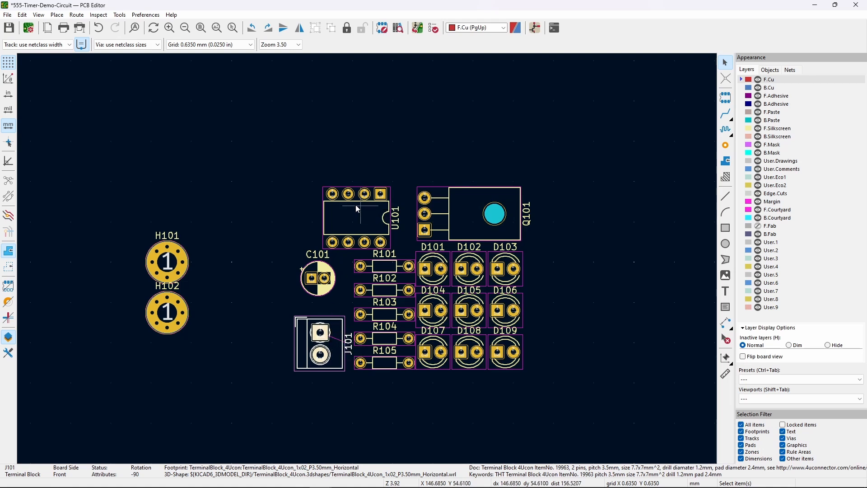
click(286, 312)
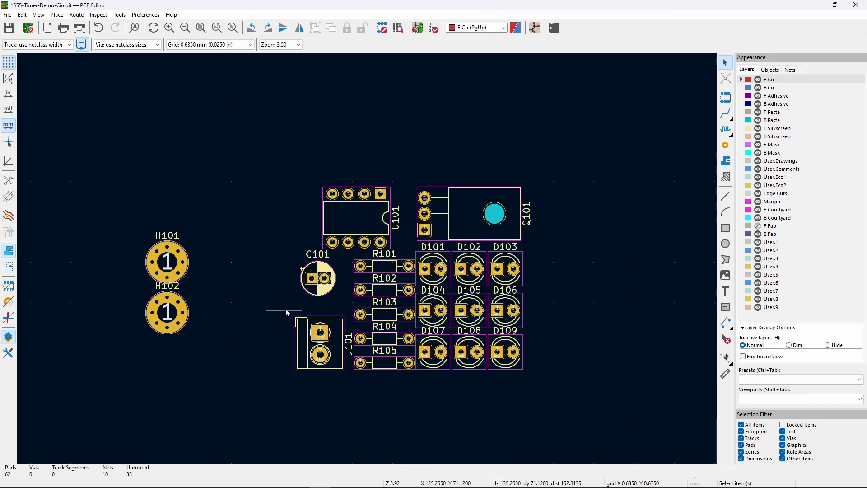
- Turn the J101 reference label horizontal and place it above the terminal block
middle_drag(286, 312, 239, 282)
scroll(292, 286, up, 2)
middle_drag(377, 257, 310, 287)
click(327, 344)
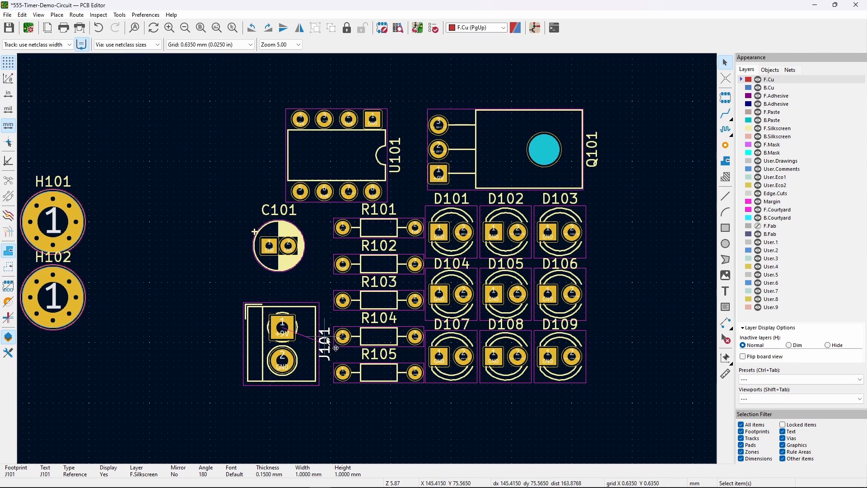
key(m)
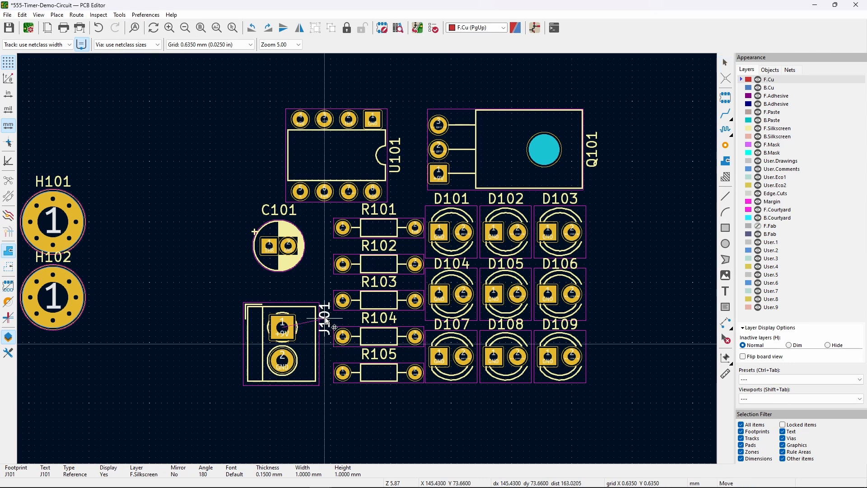
key(r)
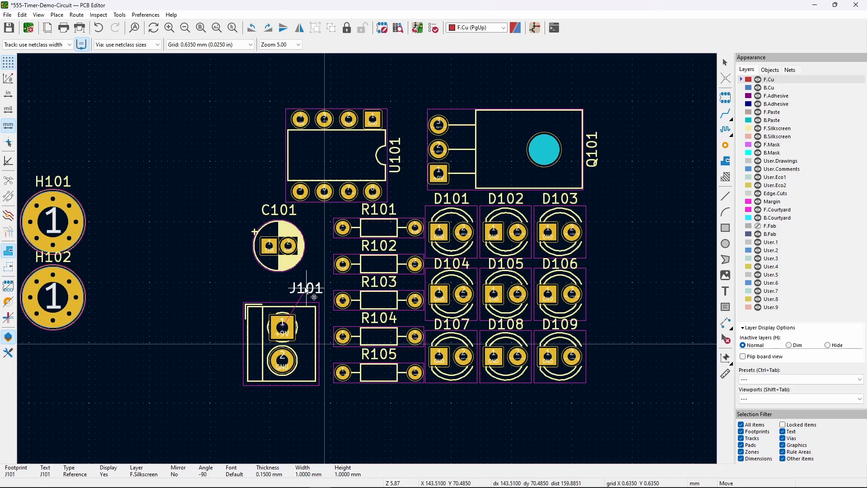
click(308, 302)
- Reposition J101 and drop C101 slightly lower
click(311, 337)
key(m)
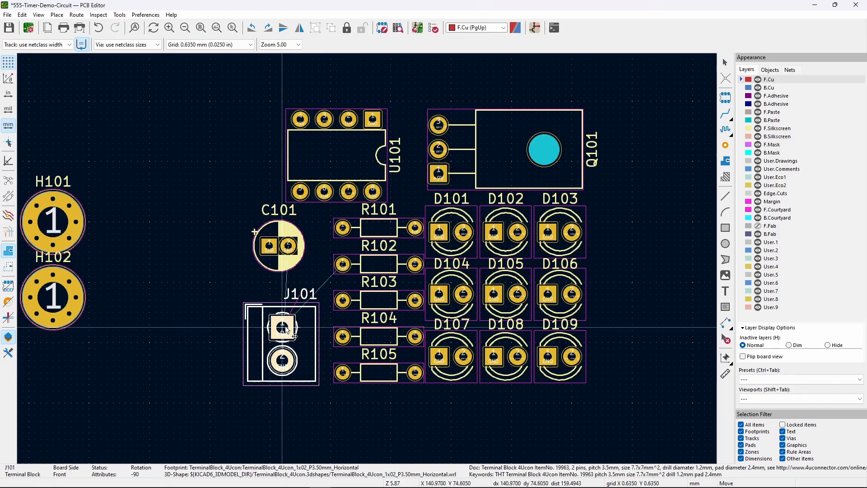
click(291, 330)
click(291, 329)
click(230, 295)
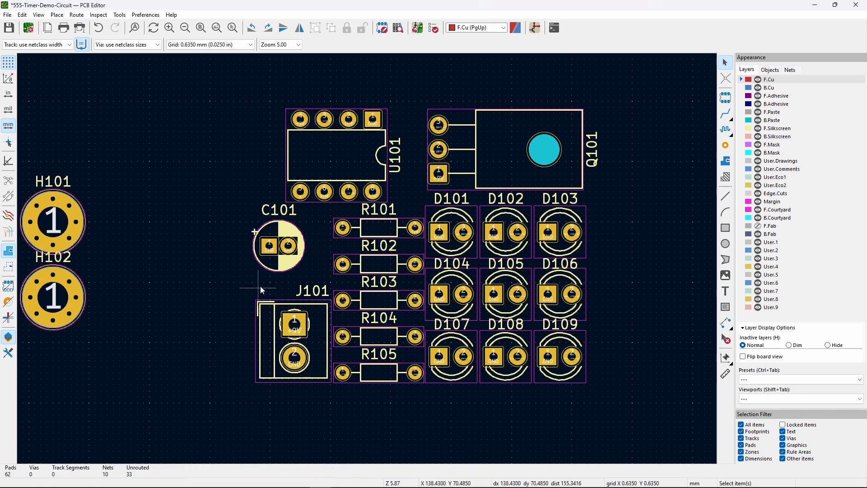
click(283, 255)
key(m)
click(280, 270)
click(229, 229)
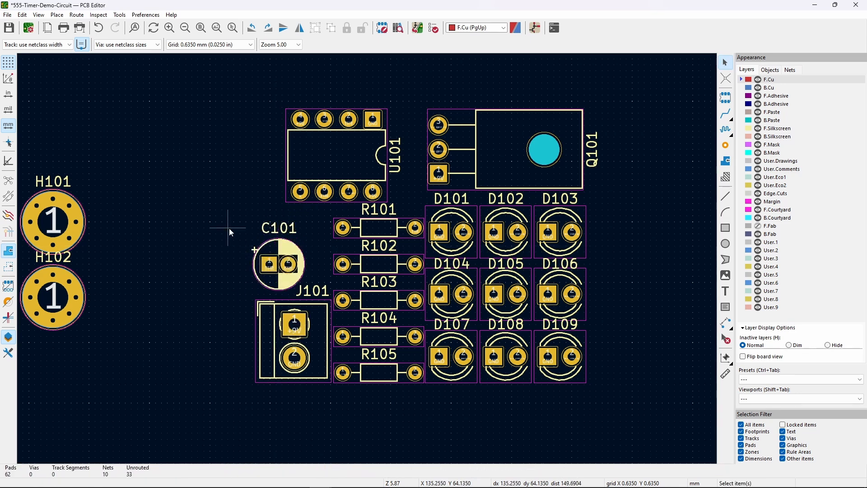
- Move U101 further left above C101 and J101, then shift C101 slightly
click(340, 157)
key(m)
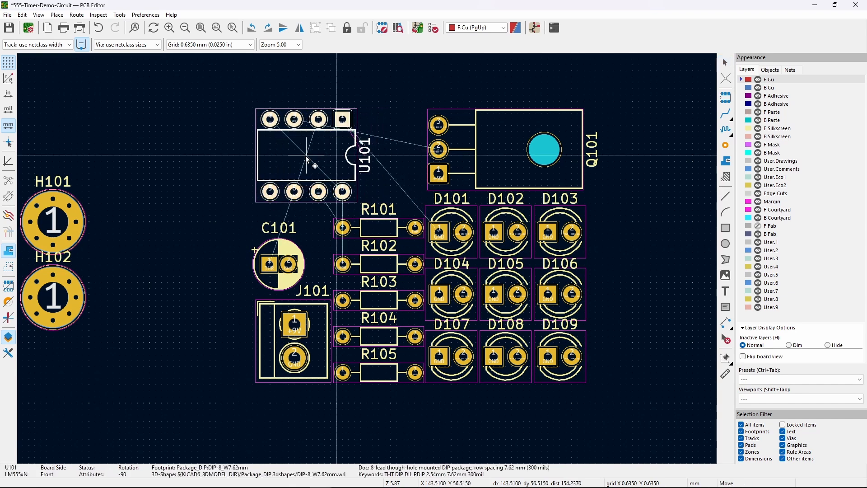
click(308, 158)
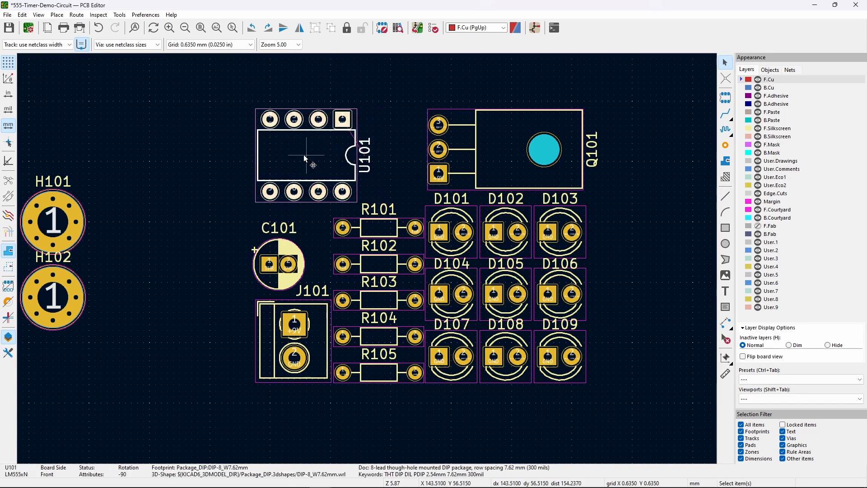
click(237, 163)
click(289, 266)
key(m)
click(296, 264)
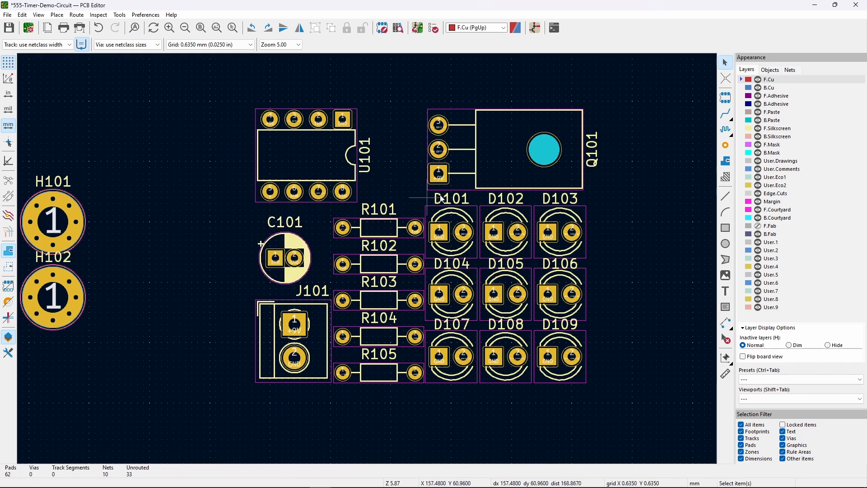
click(724, 112)
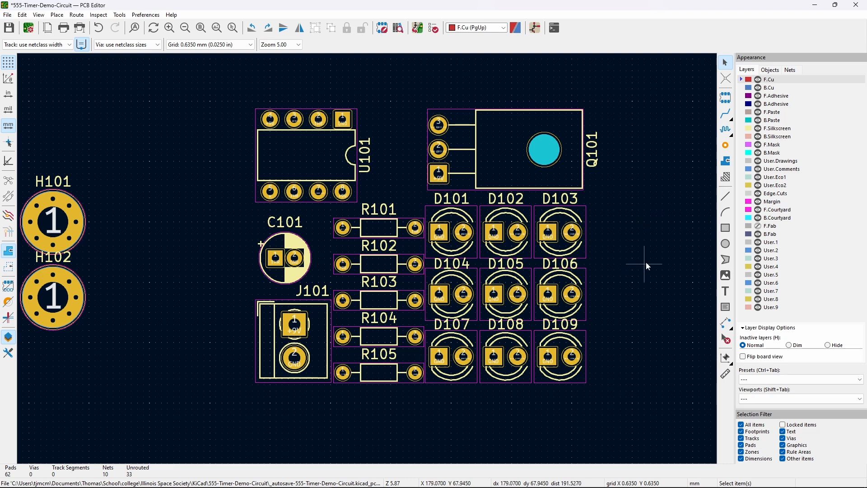
- Highlight the Net-(D101-A) net from R103's right pad
click(728, 119)
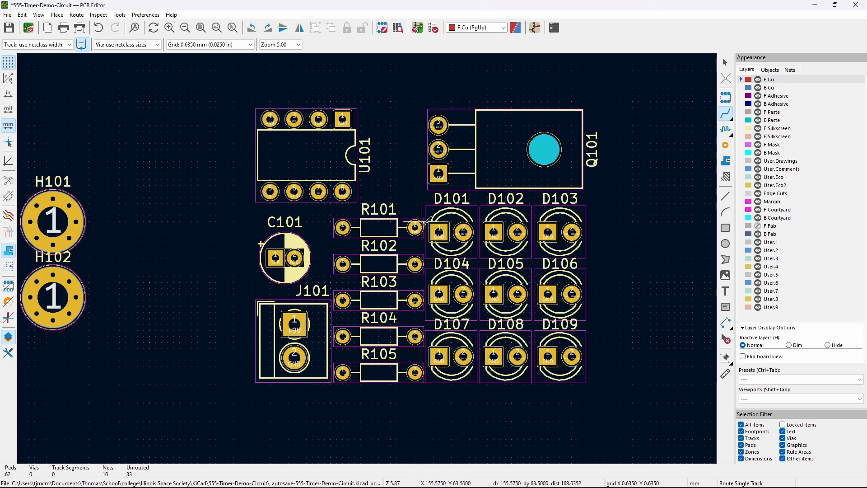
scroll(421, 340, up, 1)
scroll(368, 258, down, 1)
scroll(367, 258, up, 1)
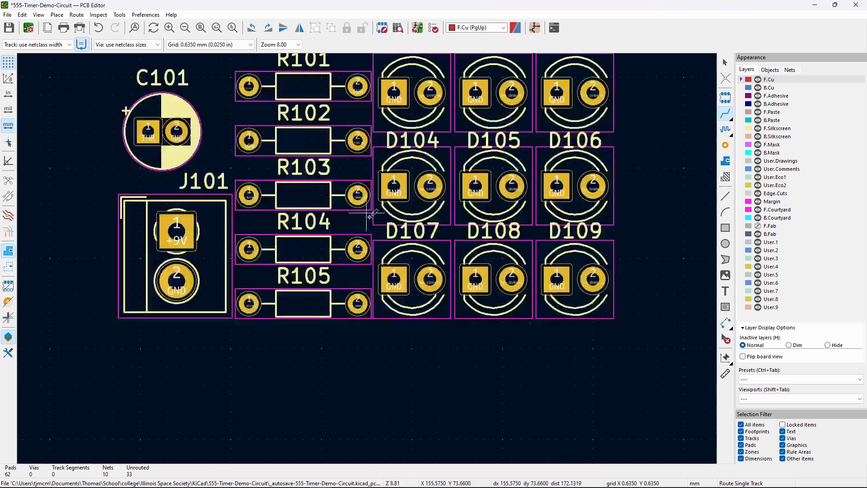
middle_drag(370, 224, 367, 311)
key(Escape)
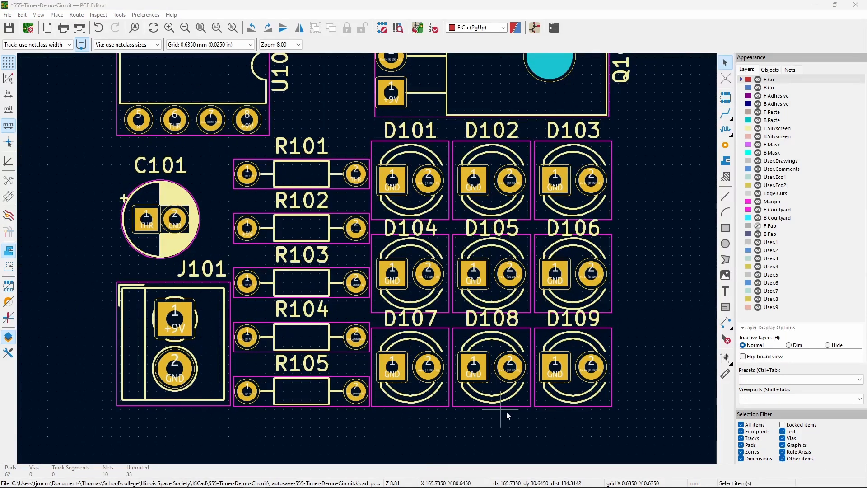
click(357, 284)
key(grave)
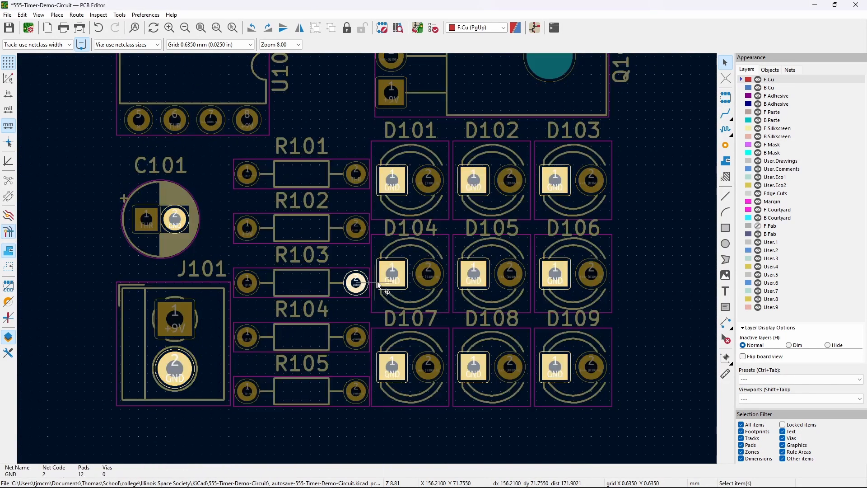
key(Escape)
click(356, 281)
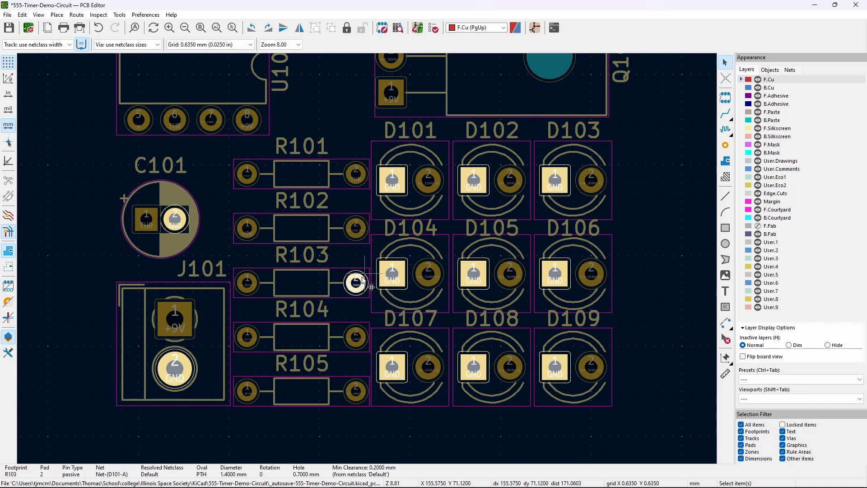
key(grave)
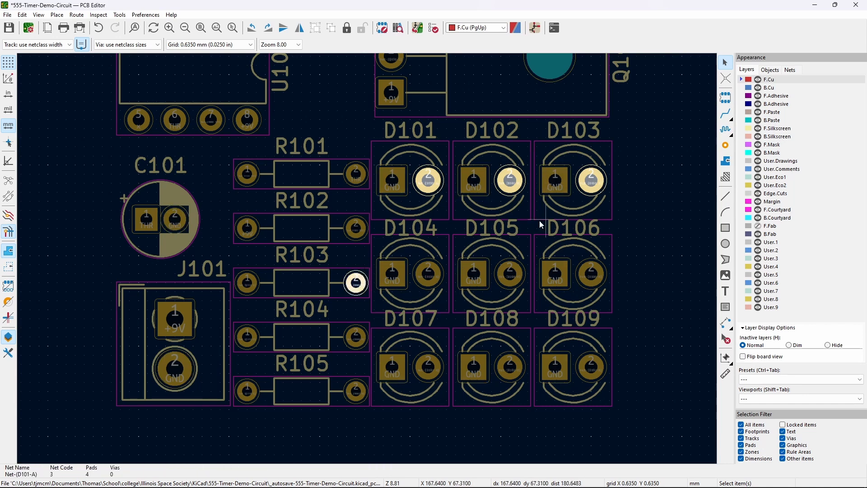
- Rotate D101 180°, realign it in the grid, and move its label above it
click(417, 198)
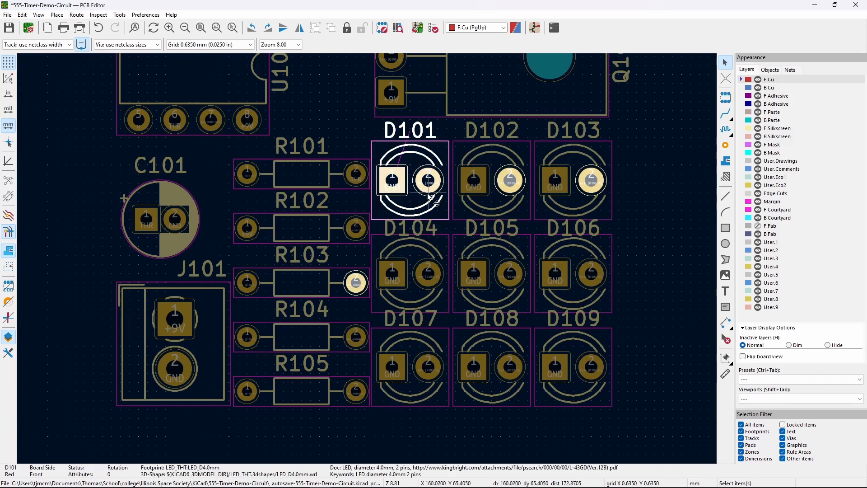
key(Escape)
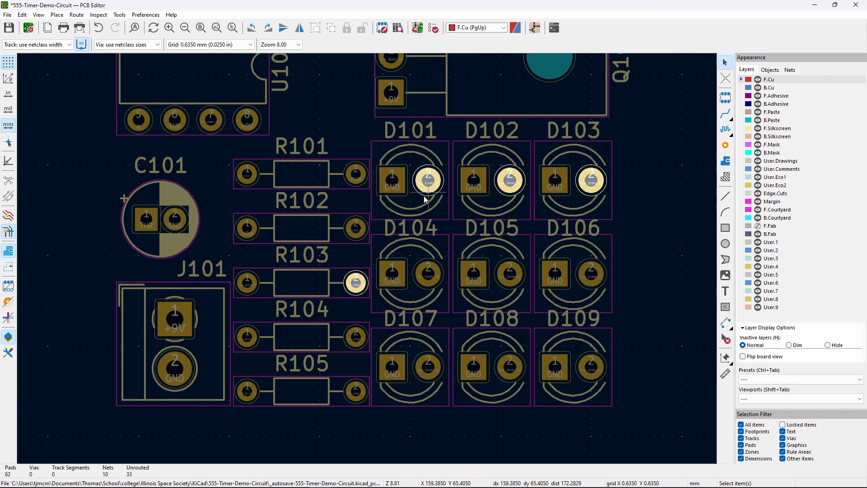
key(Escape)
click(424, 205)
key(r)
drag(380, 209, 425, 178)
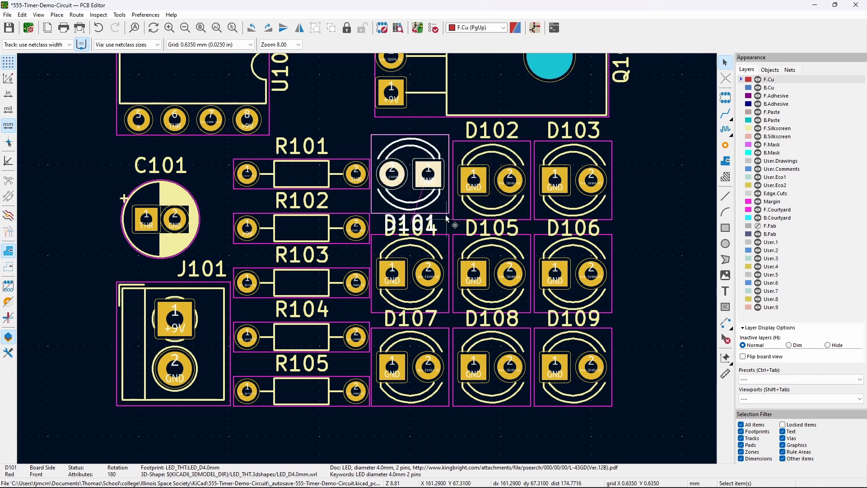
click(433, 224)
drag(433, 223, 433, 128)
click(416, 202)
drag(414, 202, 413, 174)
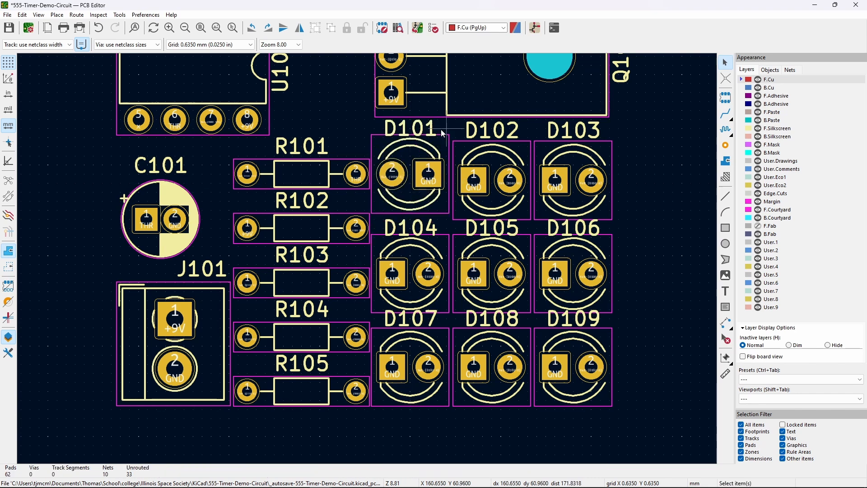
click(392, 175)
- Rotate D102 180° back into its grid spot and move its label above it
click(487, 203)
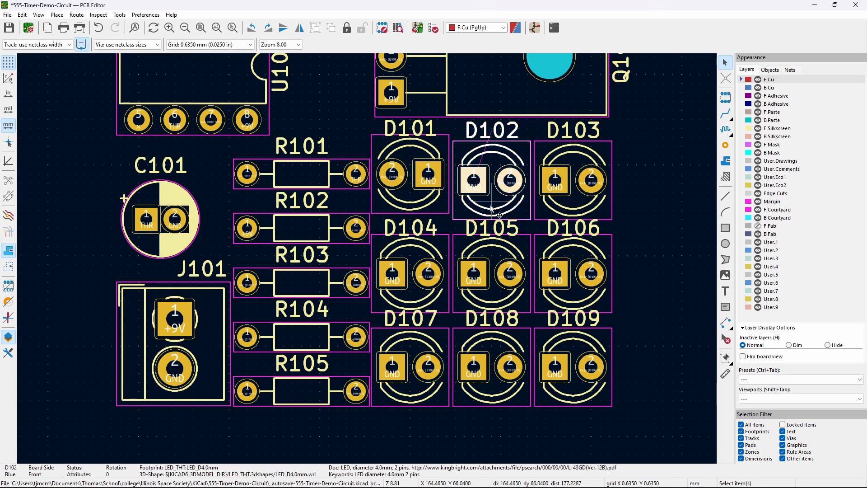
key(r)
key(r)
drag(473, 205, 492, 220)
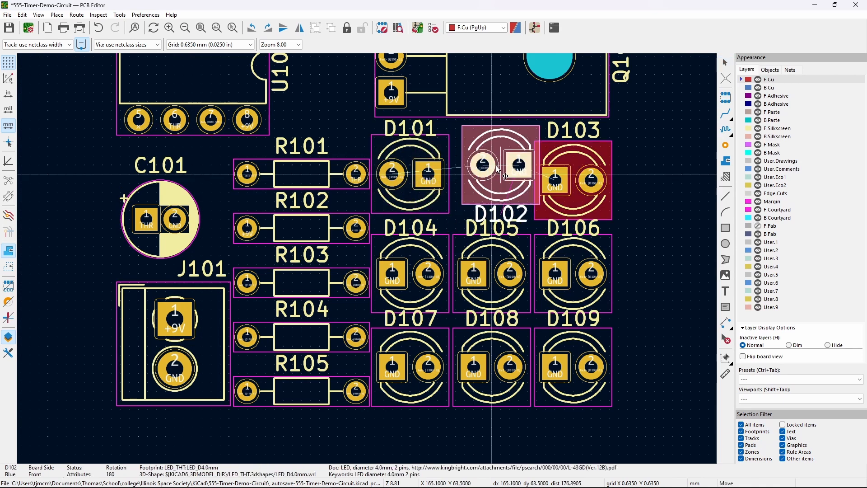
key(Escape)
click(476, 224)
drag(476, 225, 496, 130)
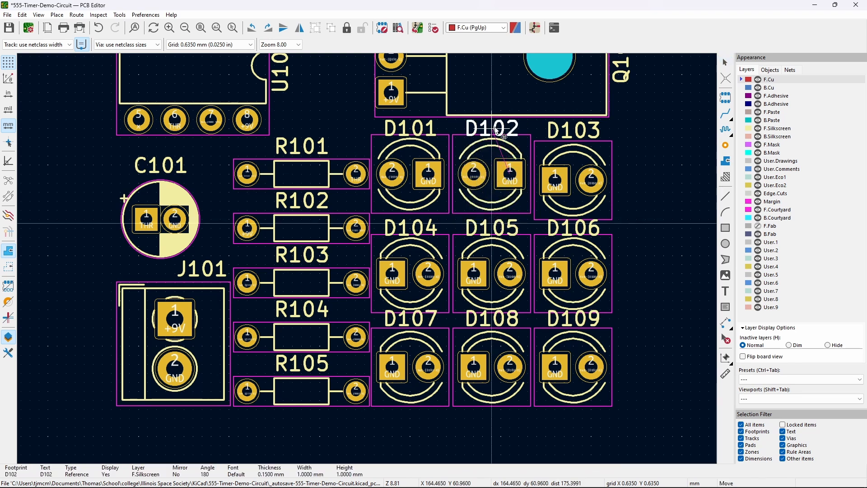
- Cancel a D103 rotation to keep its position and move its label above it
click(581, 205)
key(r)
key(r)
key(Escape)
key(Escape)
click(581, 220)
drag(582, 220, 580, 135)
- Route a front-copper track from R103 pad 2 past D104 to D101 pad 2
scroll(641, 177, up, 3)
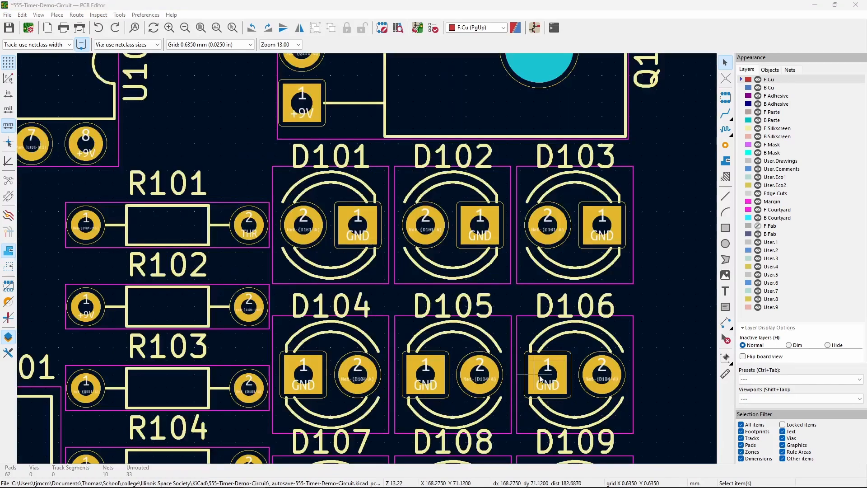
click(726, 114)
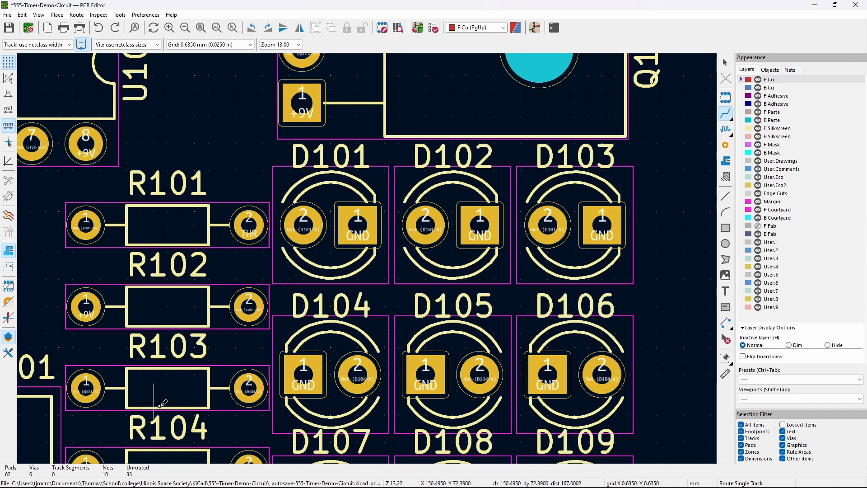
click(249, 387)
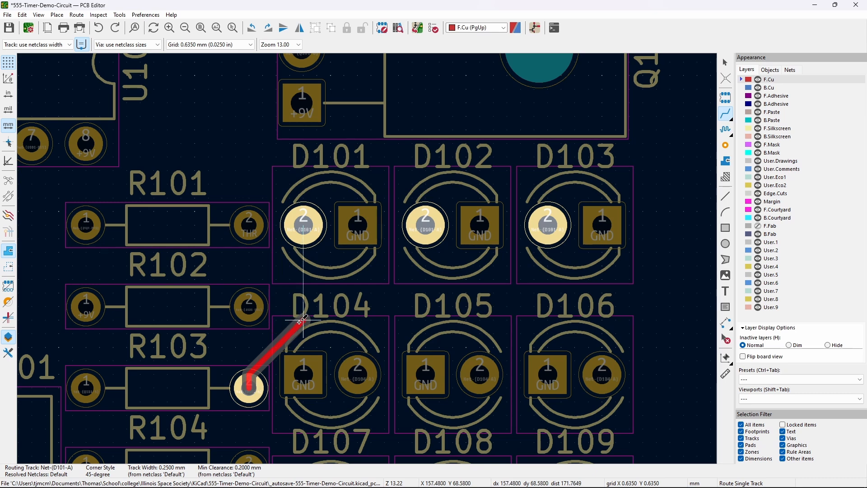
click(300, 322)
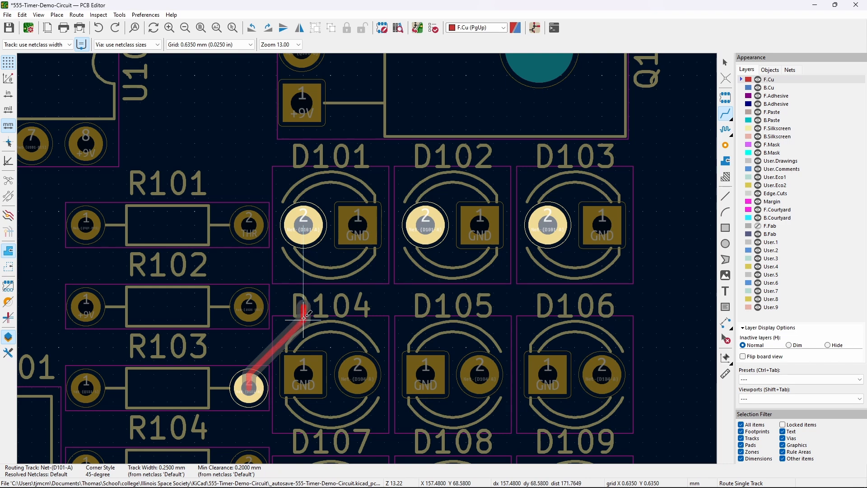
click(307, 232)
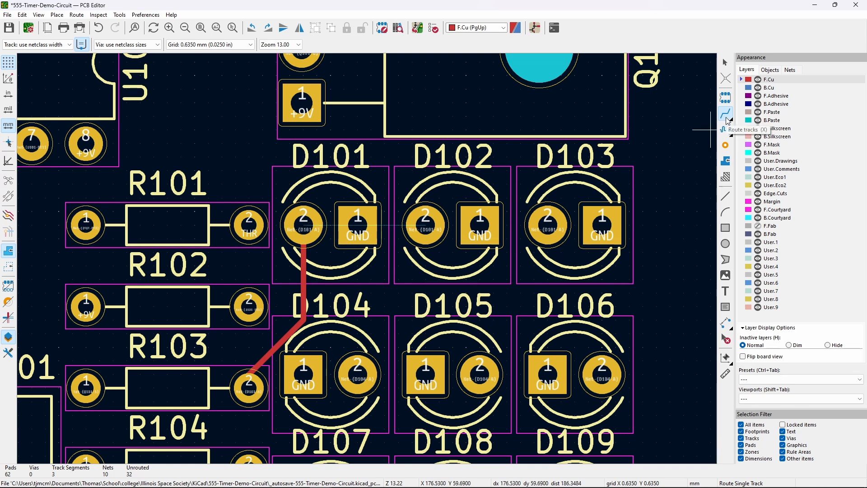
- Route a track from D101 pad 2 to D102 pad 2
click(304, 226)
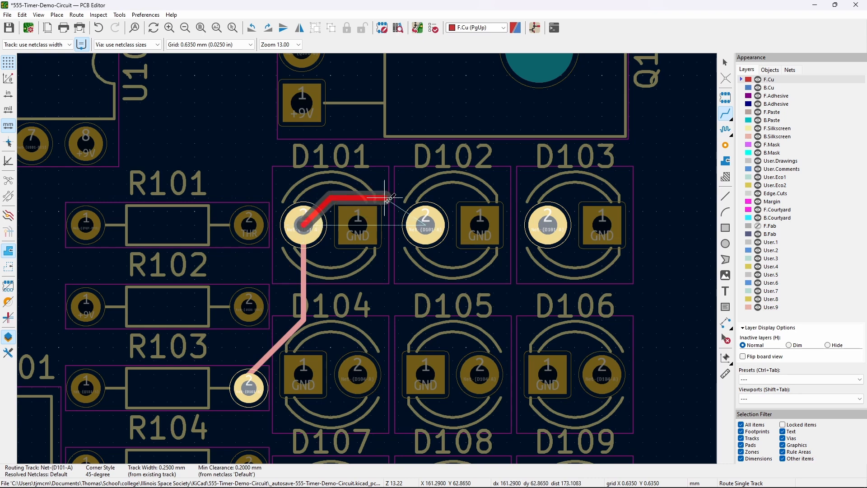
click(428, 223)
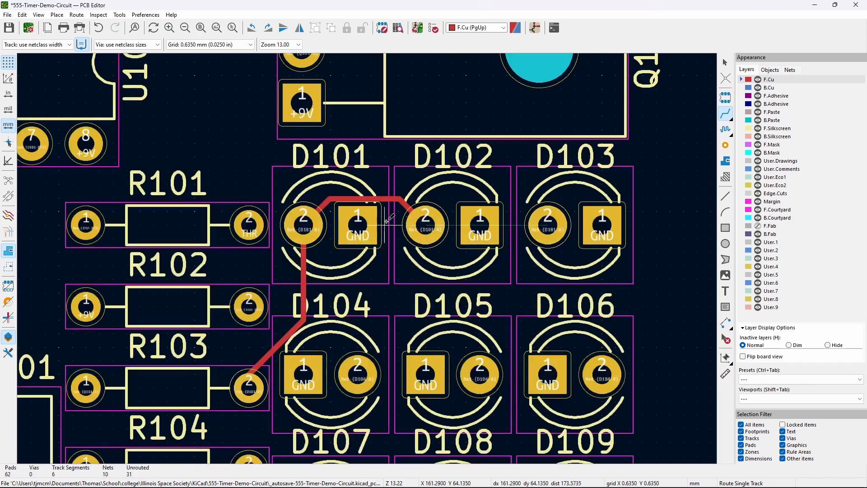
scroll(360, 224, up, 4)
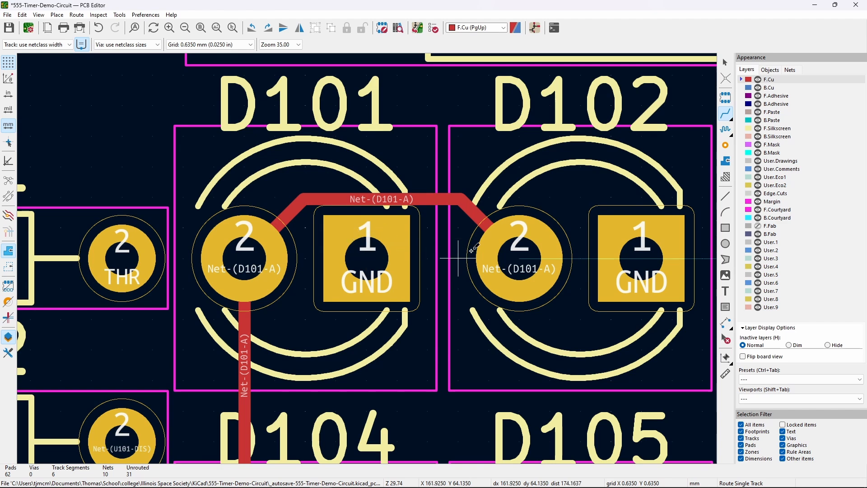
scroll(368, 256, up, 4)
scroll(367, 256, down, 4)
scroll(368, 257, down, 4)
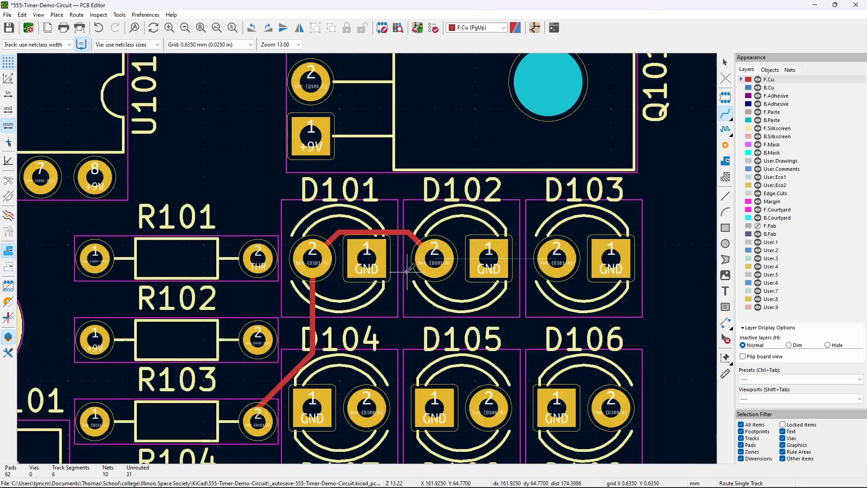
- Route a front-copper track from D102 pad 2 to D103 pad 2, then zoom out toward C101 and J101
middle_drag(382, 270, 369, 283)
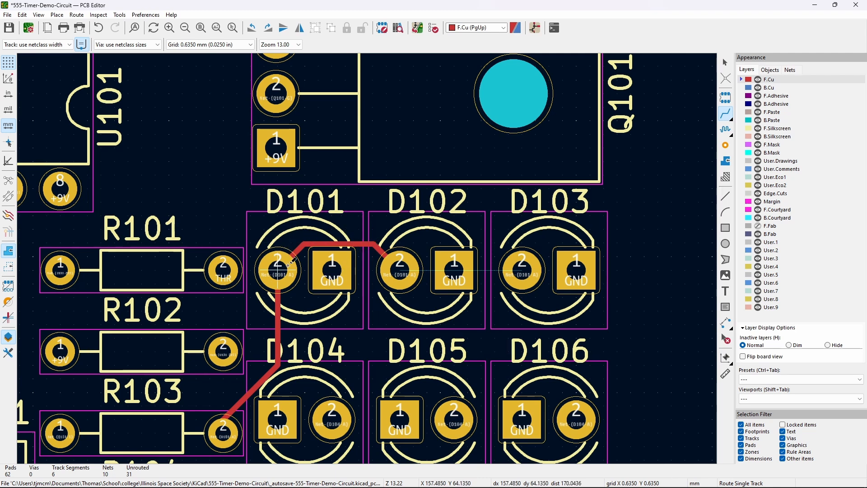
click(401, 272)
click(521, 266)
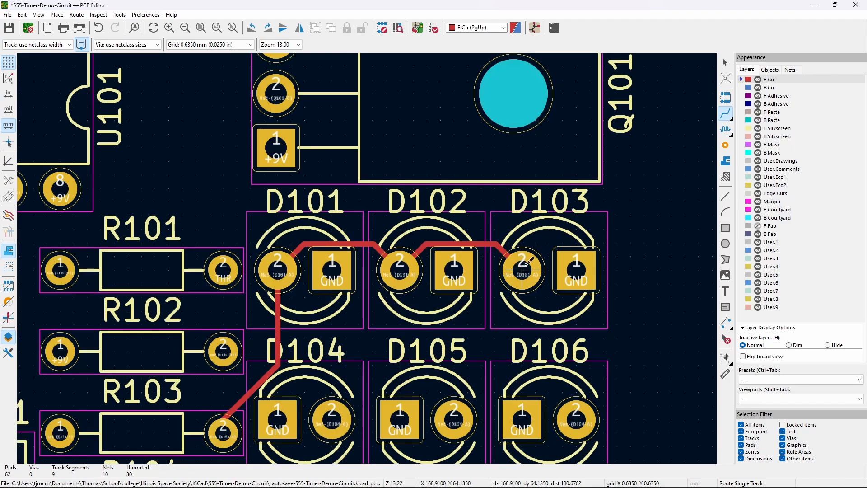
scroll(639, 258, down, 2)
scroll(672, 235, down, 5)
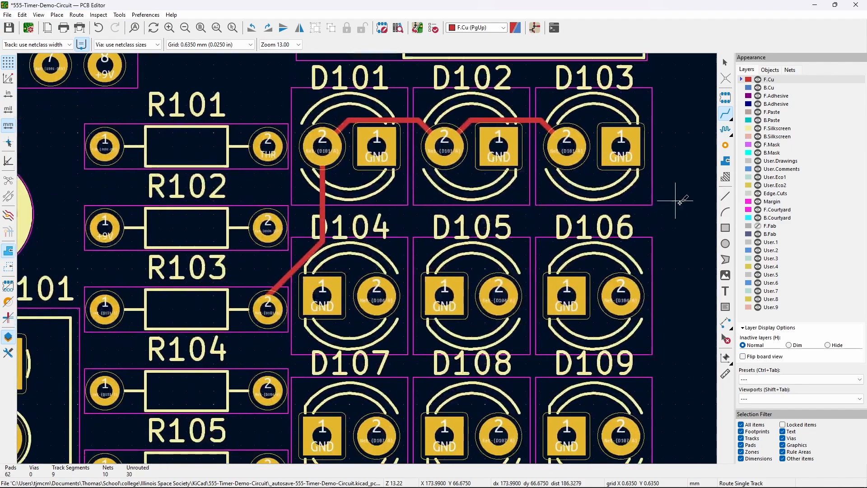
middle_drag(449, 224, 536, 210)
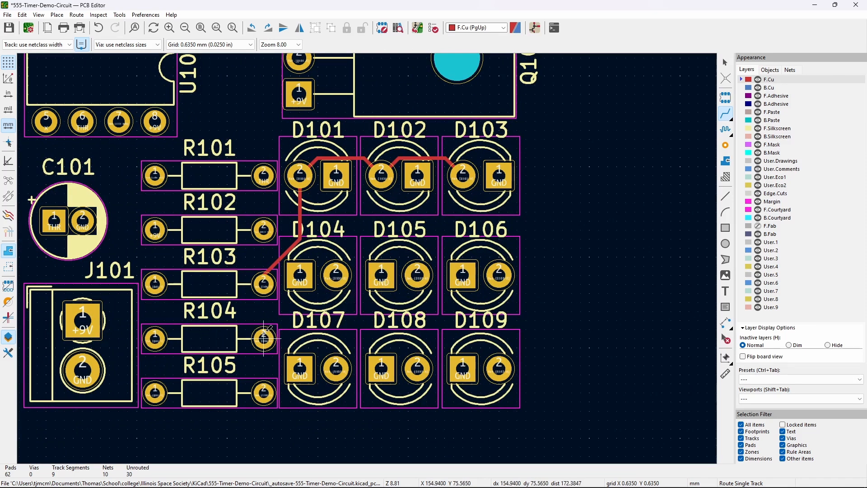
- Rotate D104 by 180°, place it in its grid spot, and put its reference label above it
click(264, 337)
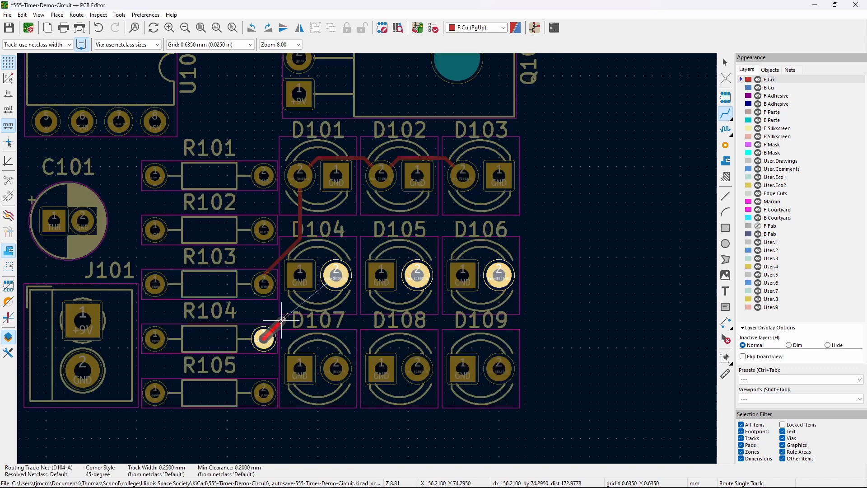
key(Escape)
key(Escape)
click(326, 294)
key(r)
key(r)
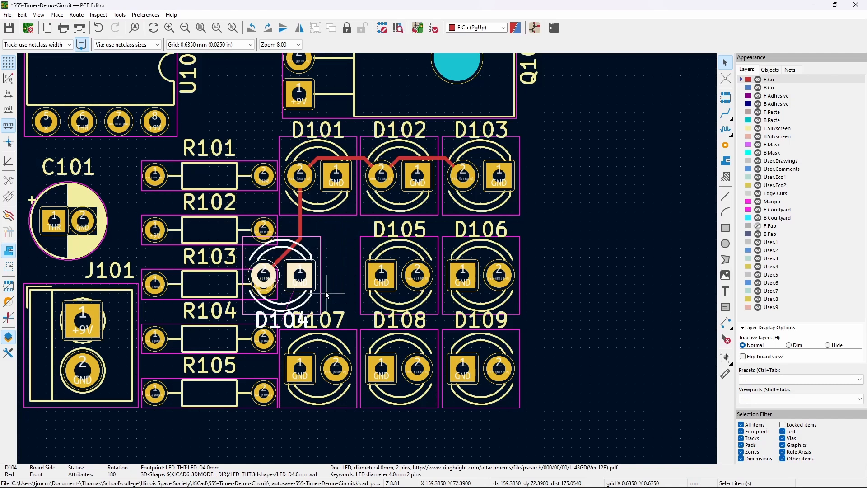
key(m)
click(335, 267)
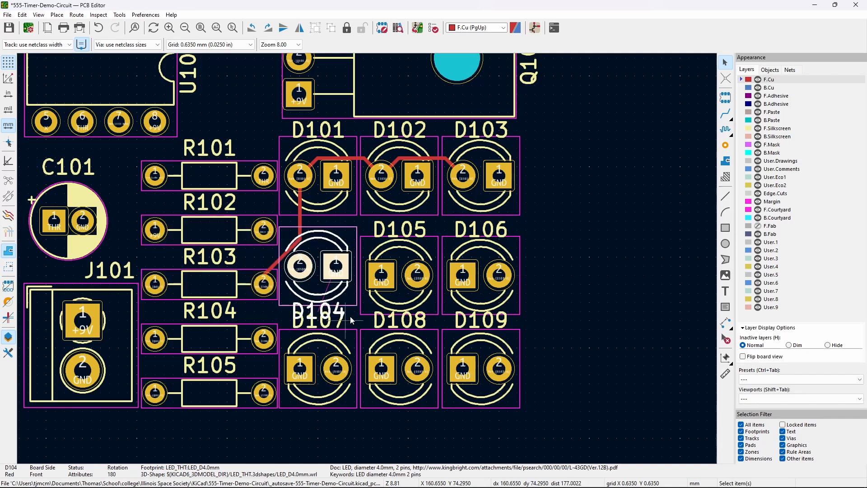
drag(326, 312, 328, 232)
click(336, 267)
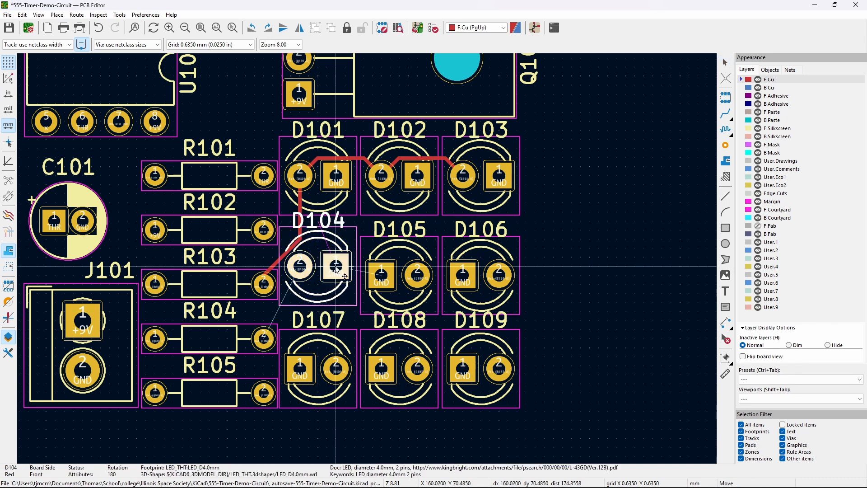
drag(335, 271, 338, 269)
- Rotate D105 by 180°, place it beside D104, and move its label above the footprint
click(413, 291)
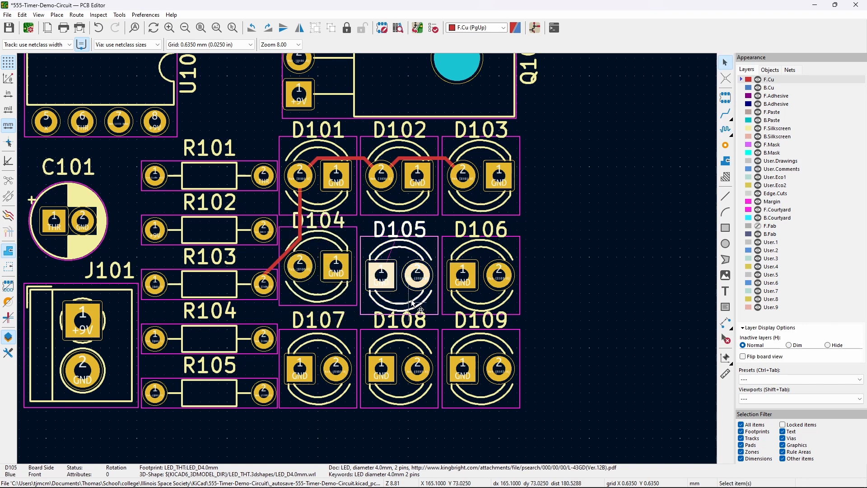
drag(411, 302, 420, 267)
key(r)
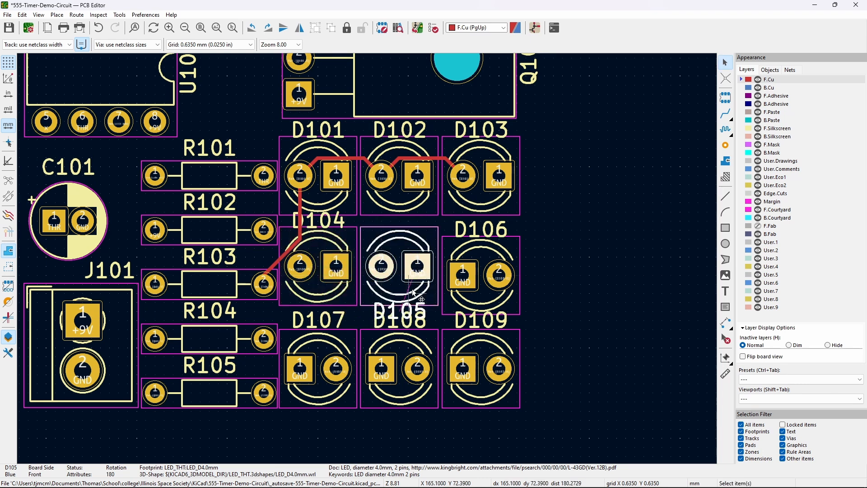
click(421, 312)
drag(421, 312, 420, 220)
- Rotate D106 by 180°, line it up with its row, and move its label above it
drag(498, 308, 482, 281)
key(r)
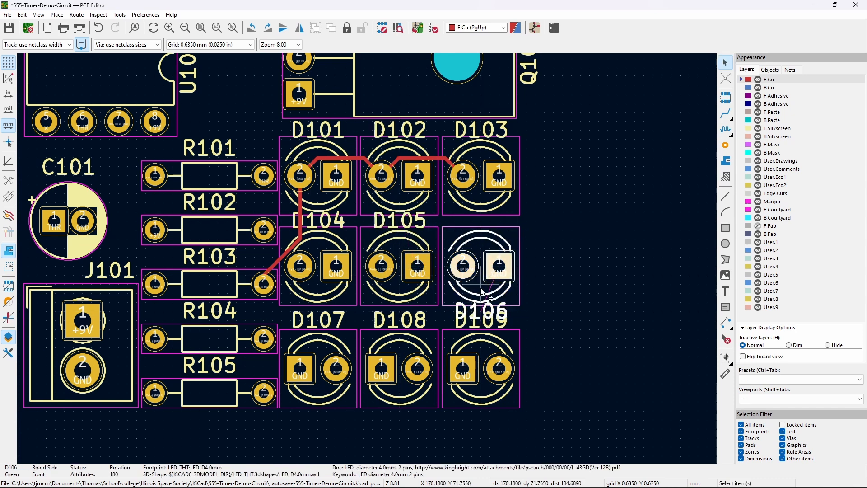
click(482, 281)
click(481, 311)
drag(482, 310, 482, 220)
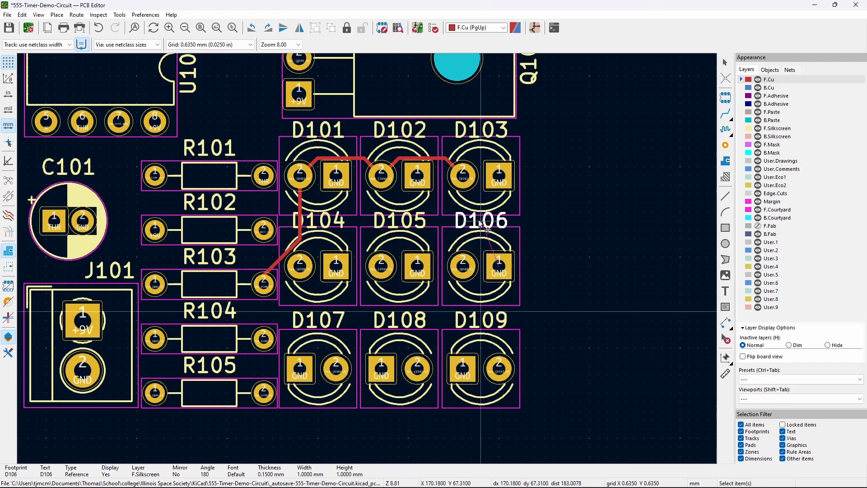
- Rotate D107 by 180°, place it in its grid spot, and move its label above it
click(555, 260)
click(354, 414)
key(m)
key(r)
key(r)
click(336, 357)
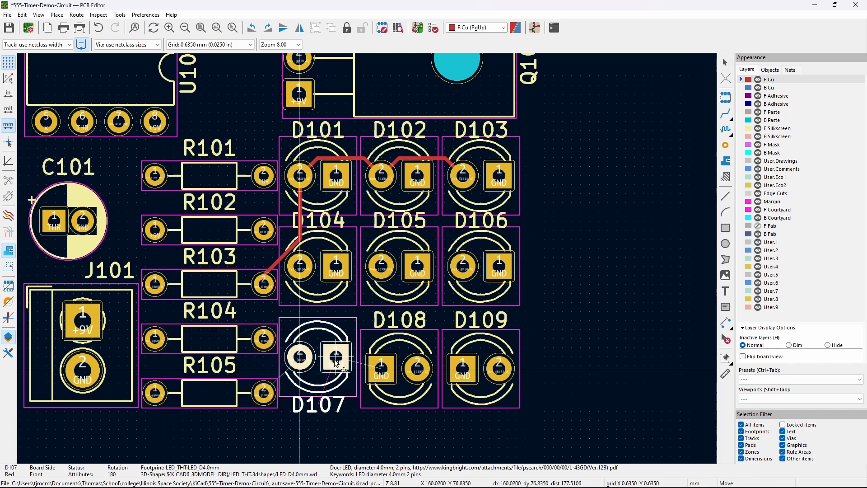
click(332, 403)
drag(329, 412, 329, 318)
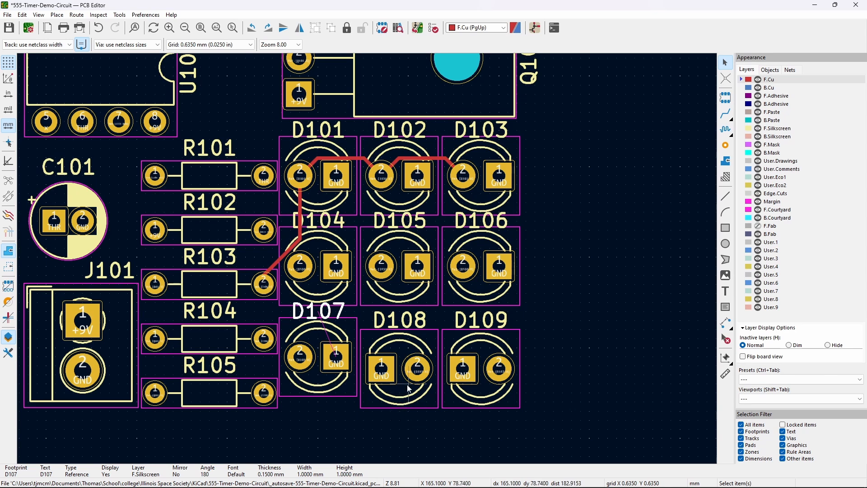
- Rotate D108 by 180°, place it in its grid spot, and move its label above it
click(405, 403)
key(r)
key(r)
key(m)
click(416, 361)
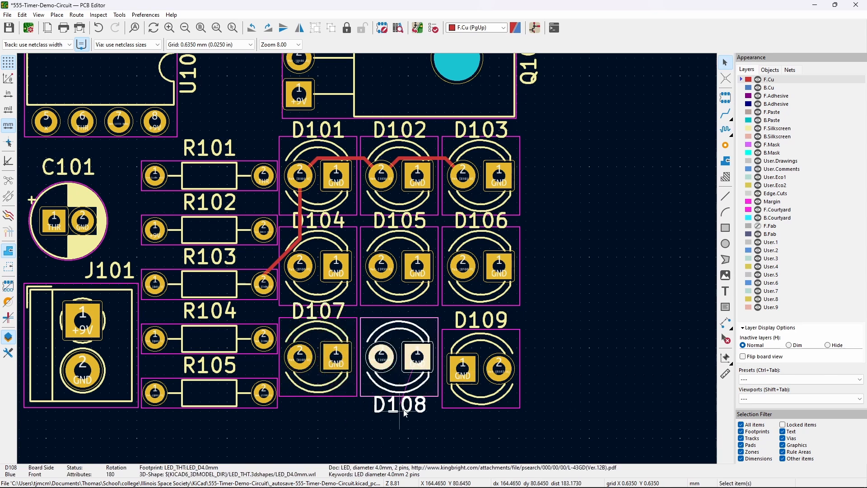
click(409, 410)
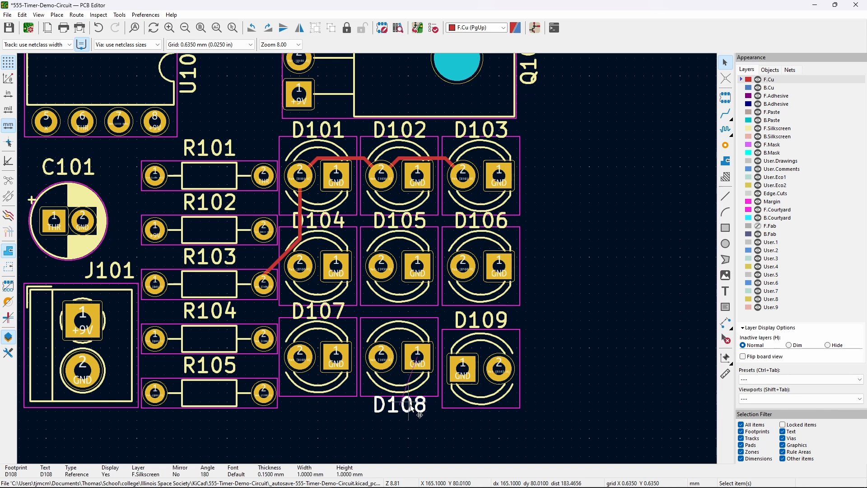
drag(407, 409, 407, 316)
- Rotate D109 by 180°, place it in its grid spot, and move its label above it
key(r)
key(r)
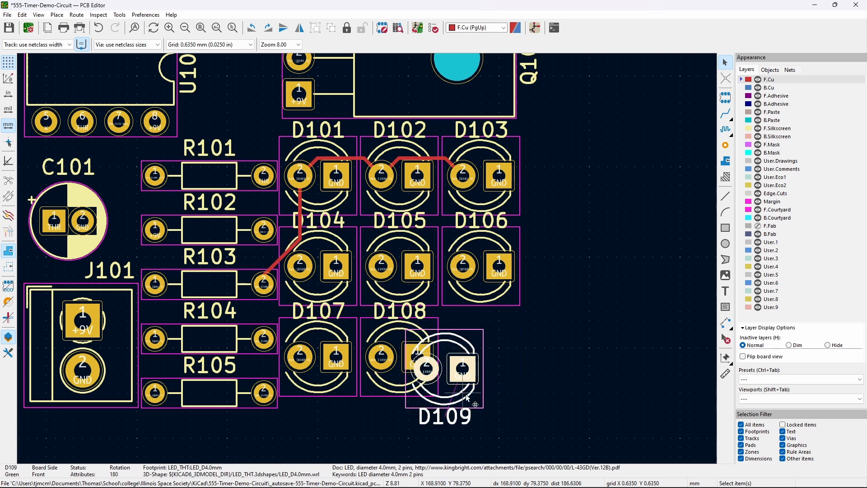
key(m)
click(498, 362)
click(495, 410)
drag(494, 410, 489, 314)
click(544, 431)
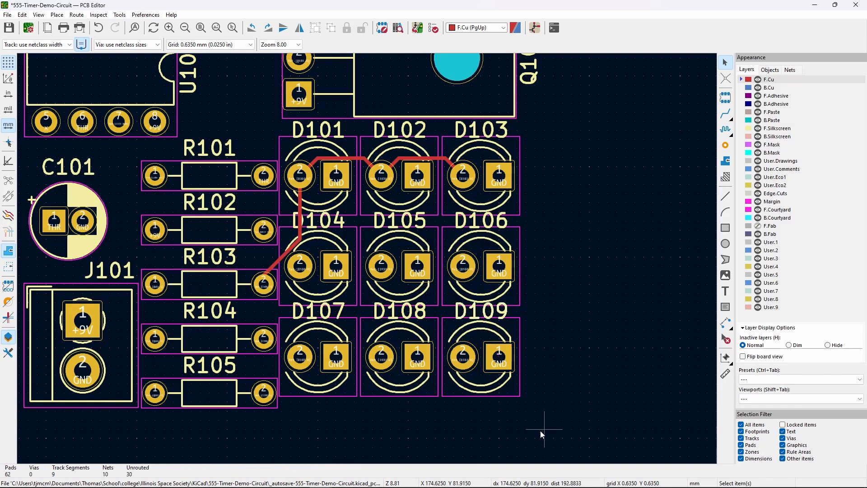
drag(522, 416, 525, 312)
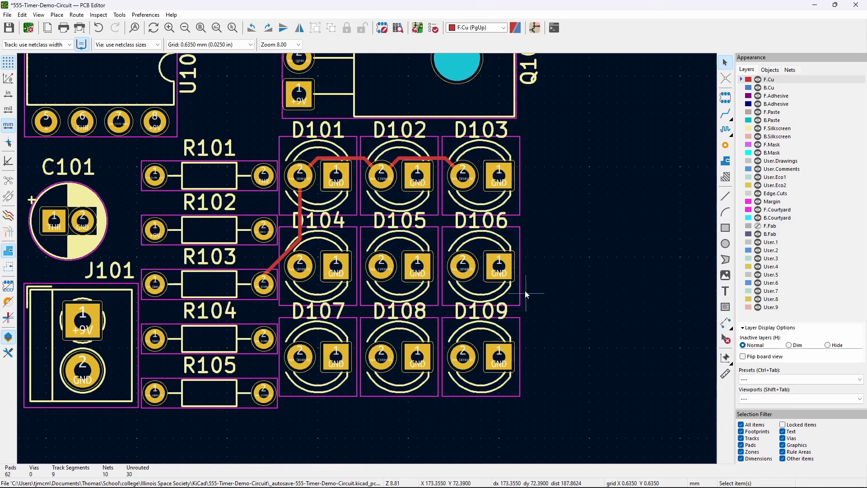
- Select all nine LEDs D101–D109 and move the whole 3×3 grid slightly lower on the board
click(477, 195)
shift+click(396, 196)
shift+click(315, 195)
shift+click(344, 293)
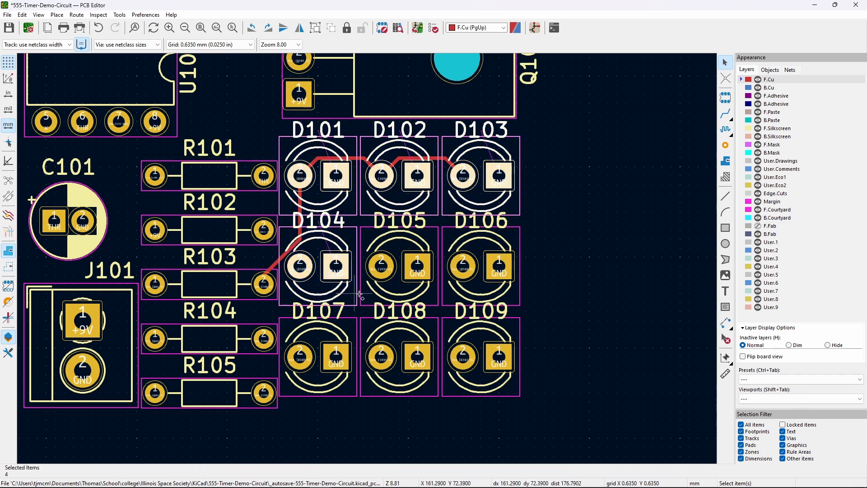
shift+click(408, 292)
shift+click(487, 292)
shift+click(481, 389)
shift+click(404, 385)
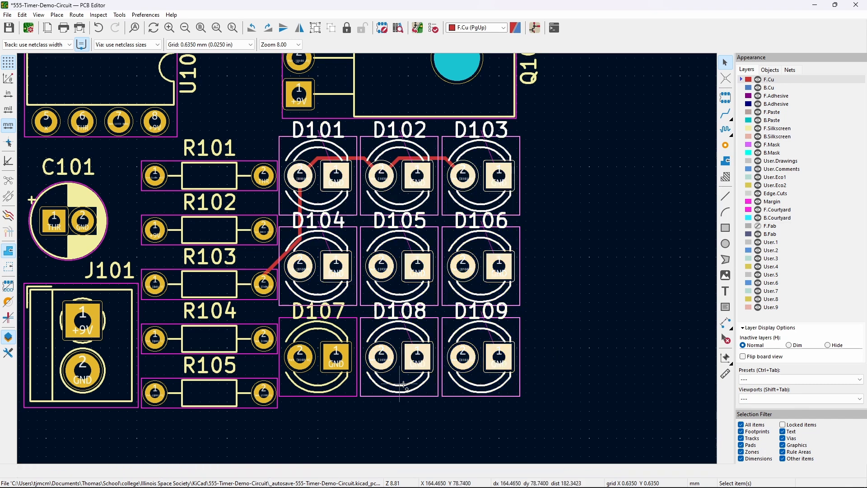
shift+click(354, 380)
key(m)
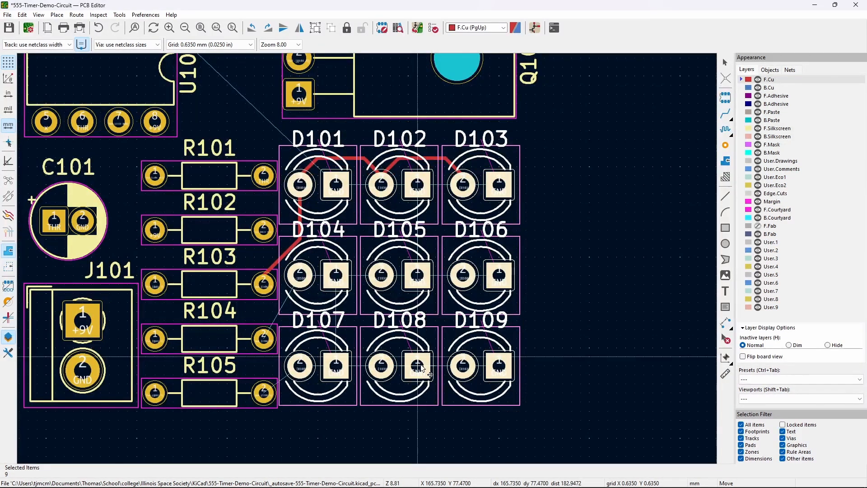
click(420, 368)
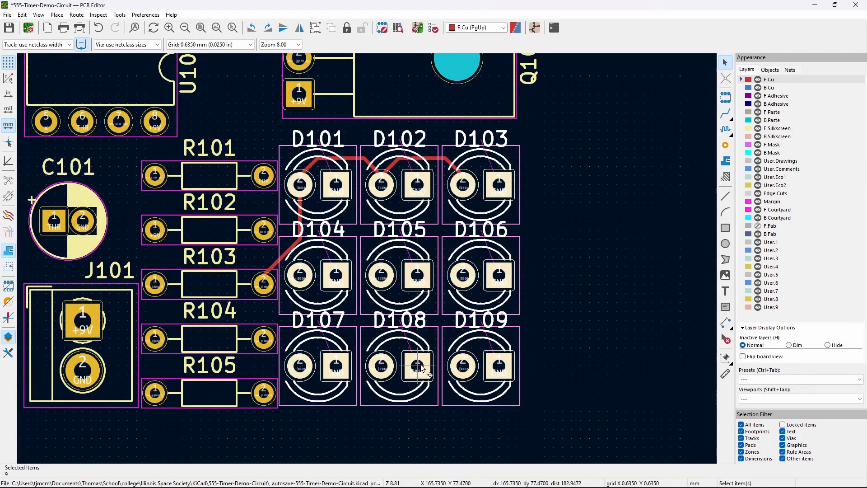
- Delete the old vertical Net-(D101-A) track segment below D101
click(568, 243)
scroll(441, 194, up, 5)
scroll(370, 262, up, 3)
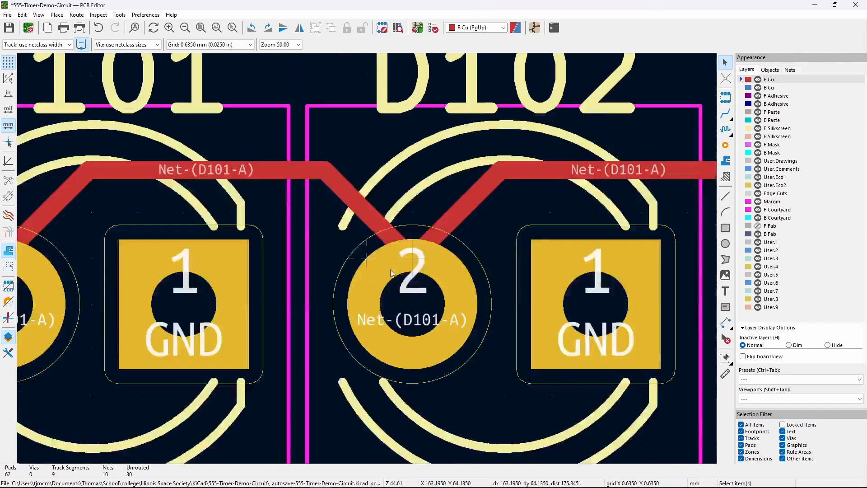
click(398, 224)
click(307, 189)
click(413, 207)
scroll(364, 264, down, 6)
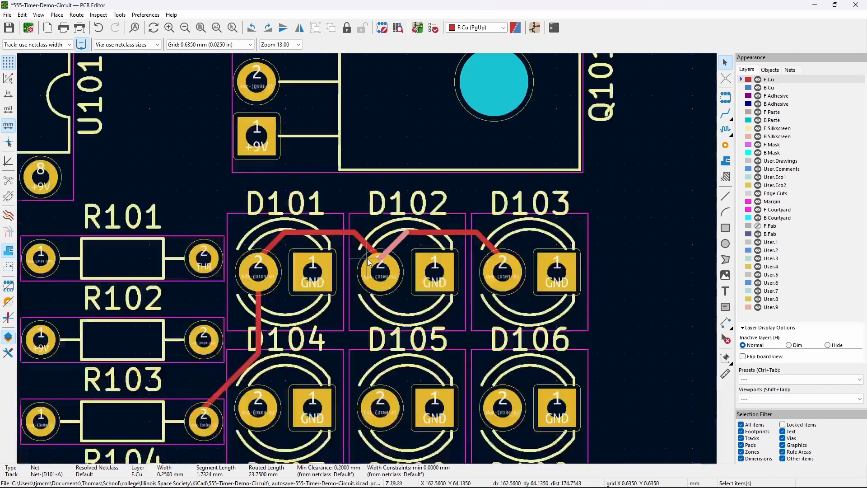
click(276, 242)
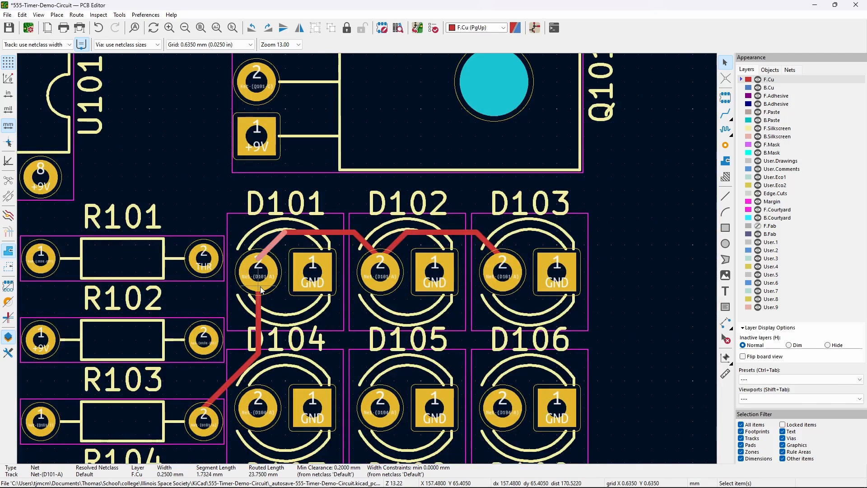
click(258, 312)
key(Delete)
- Delete the old top-row tracks from D101 through D102, plus the leftover stub at D103
click(285, 239)
shift+click(317, 233)
shift+click(368, 246)
shift+click(402, 238)
shift+click(423, 244)
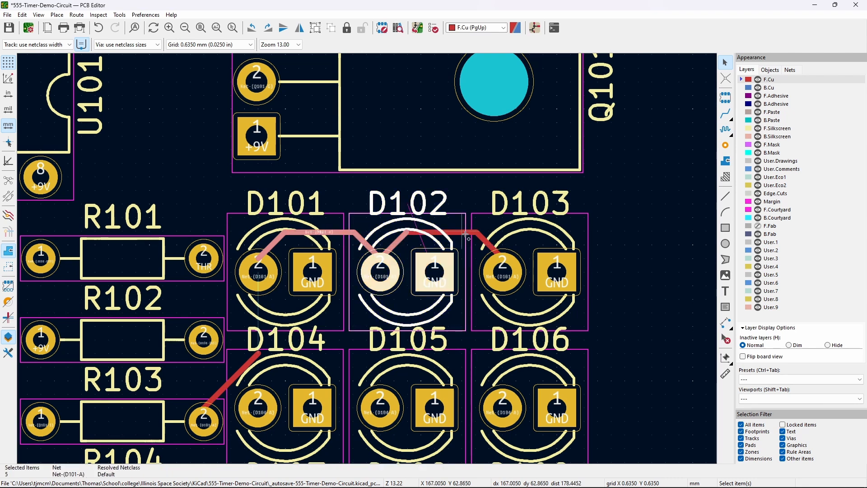
key(Escape)
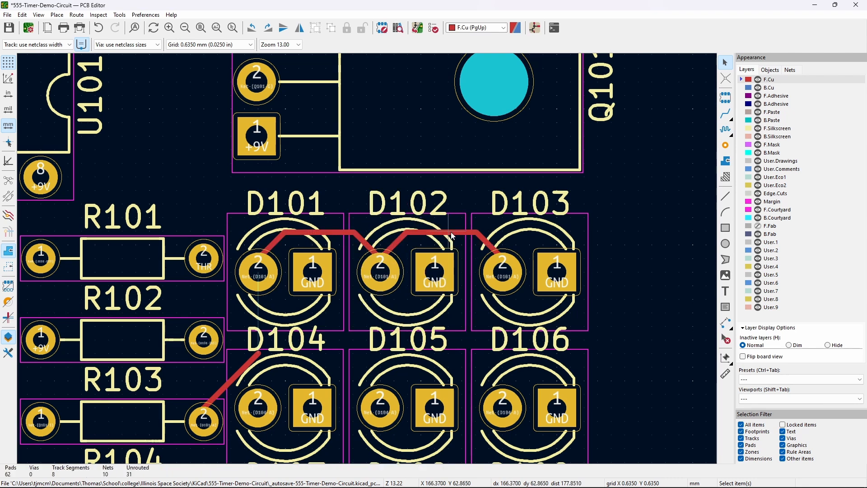
click(274, 242)
key(u)
key(Delete)
click(397, 246)
key(Delete)
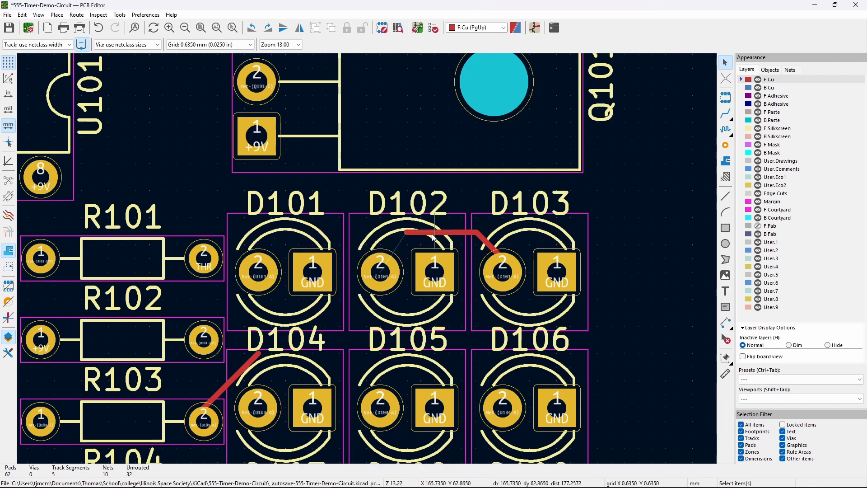
key(Delete)
click(491, 245)
key(Delete)
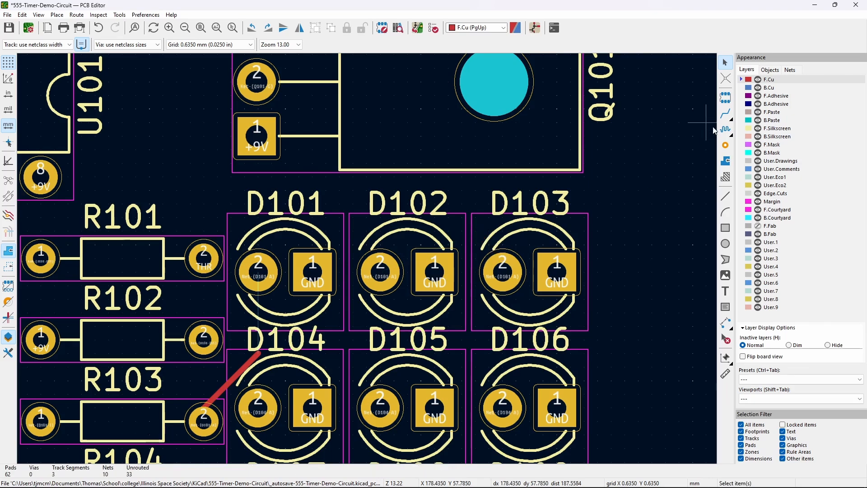
- Route a new track from R103 pad 2 through pad 2 of D101, D102 and D103
key(x)
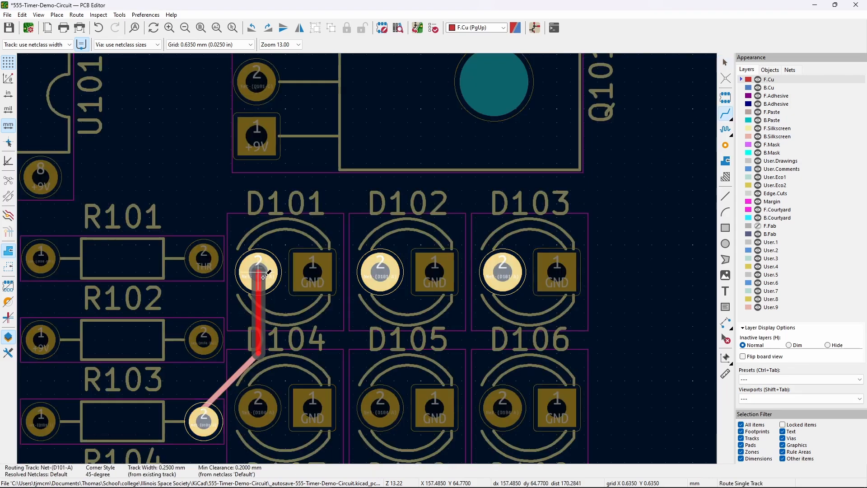
click(259, 273)
click(259, 273)
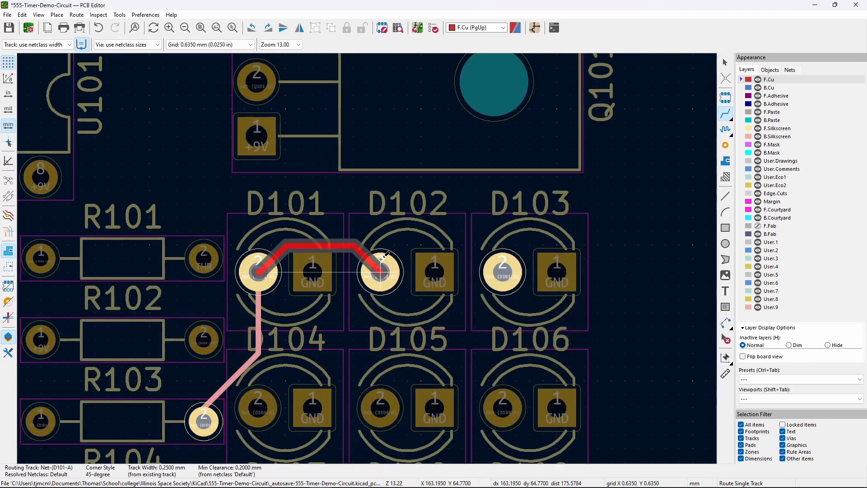
click(380, 272)
click(380, 272)
click(503, 271)
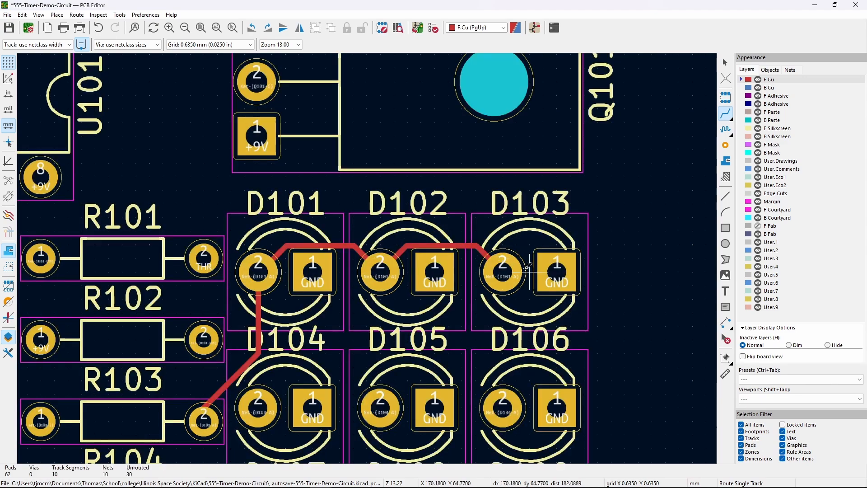
- Chain R104 pad 2 through pad 2 of D104, D105 and D106
middle_drag(655, 311, 706, 136)
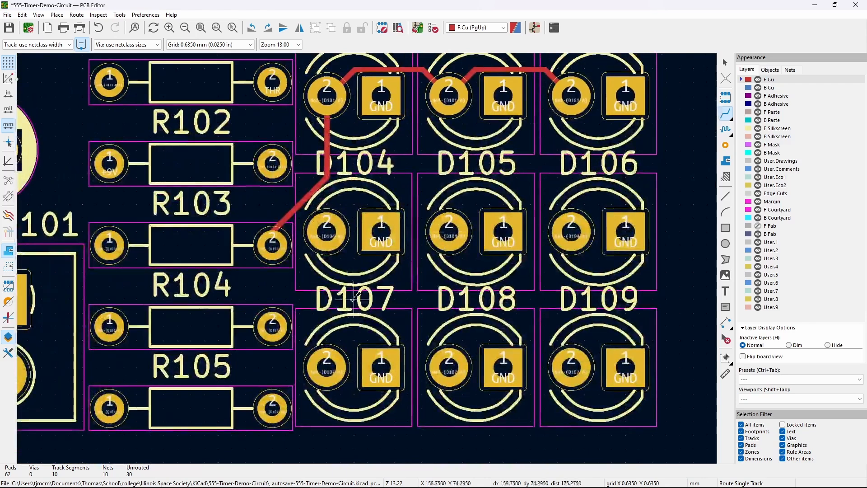
click(273, 325)
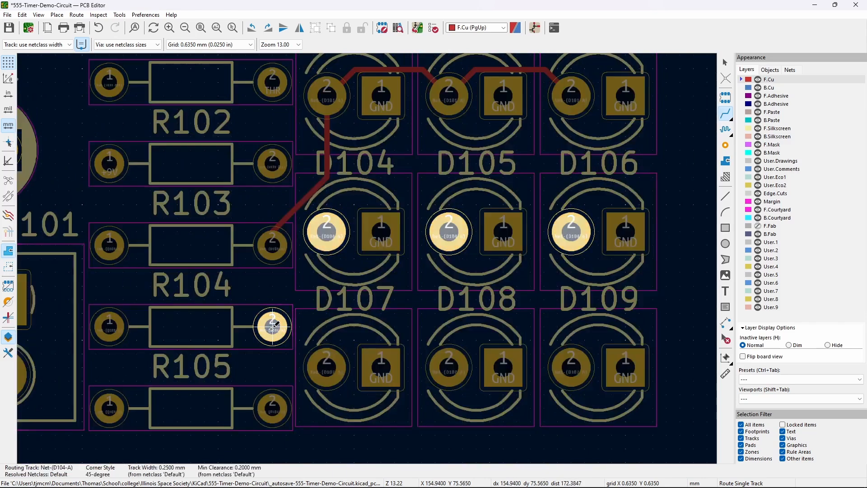
click(327, 240)
click(327, 238)
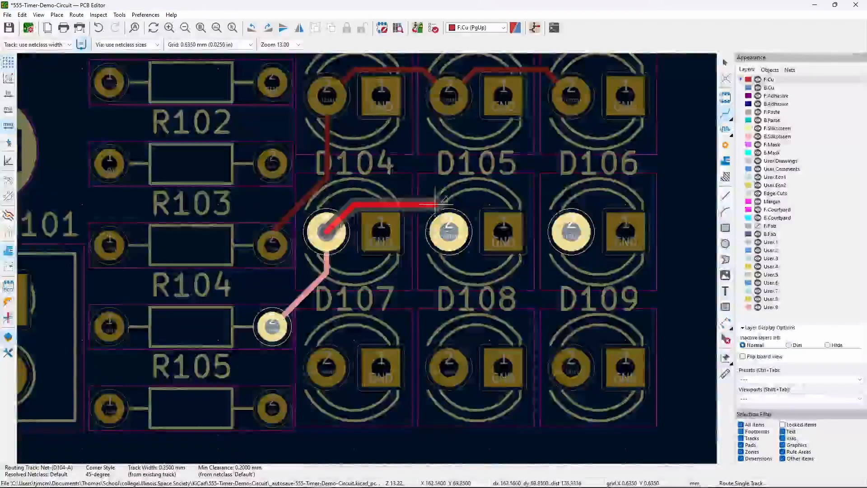
click(448, 231)
click(448, 233)
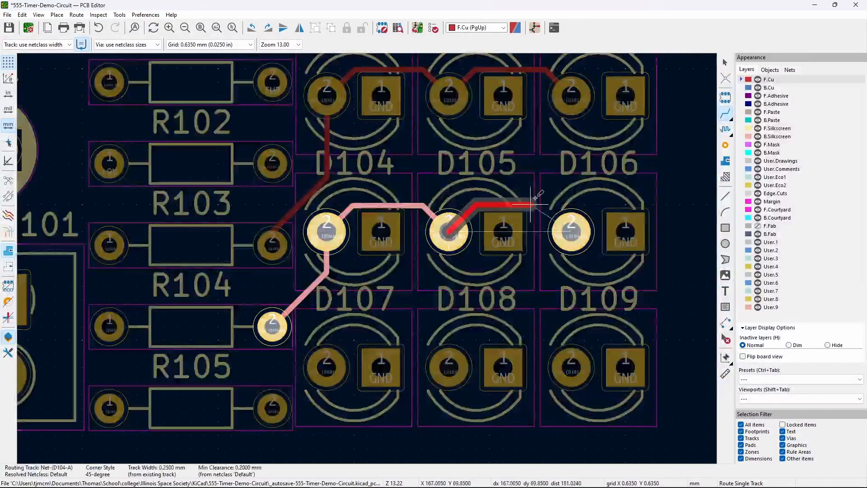
click(571, 231)
- Chain R105 pad 2 through pad 2 of D107, D108 and D109
click(272, 406)
click(327, 367)
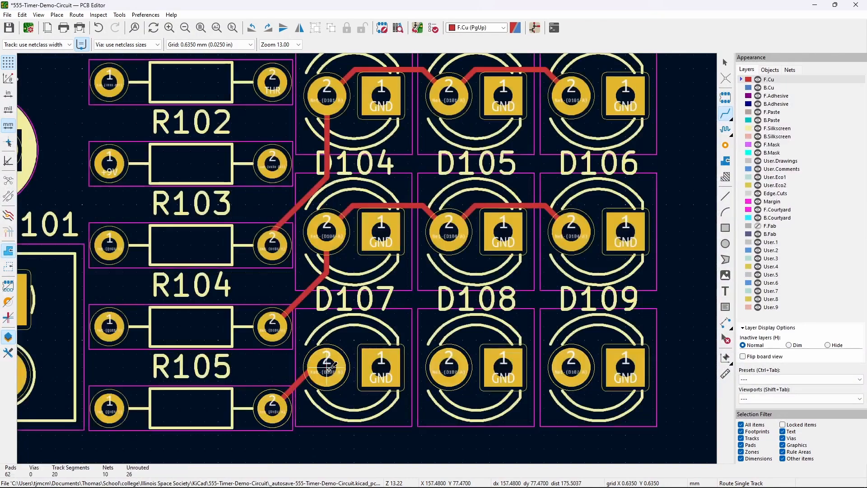
click(328, 368)
click(448, 367)
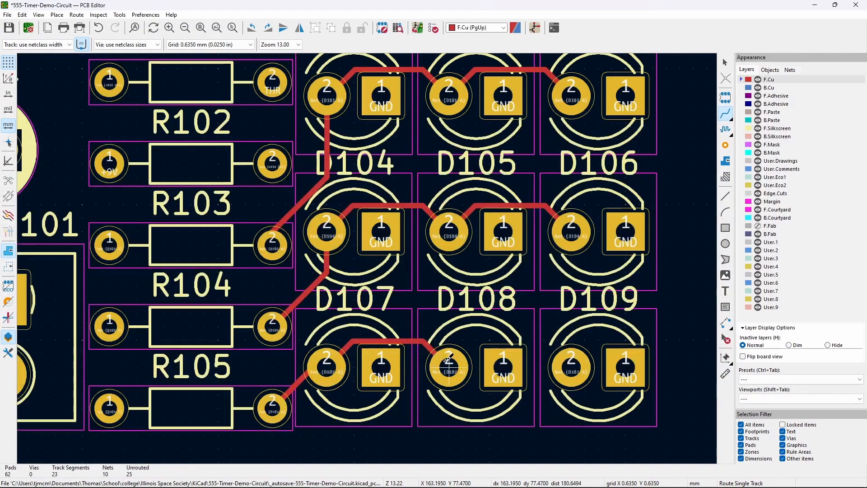
click(449, 368)
click(579, 367)
key(Escape)
scroll(319, 322, down, 3)
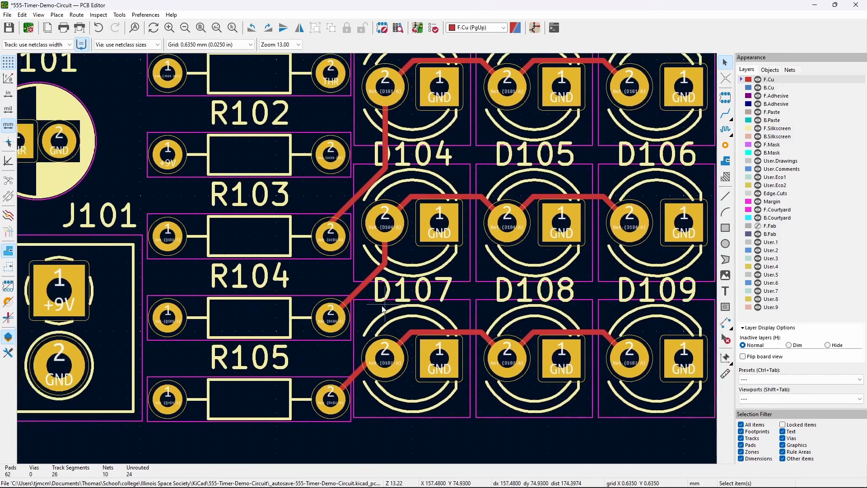
scroll(386, 287, down, 3)
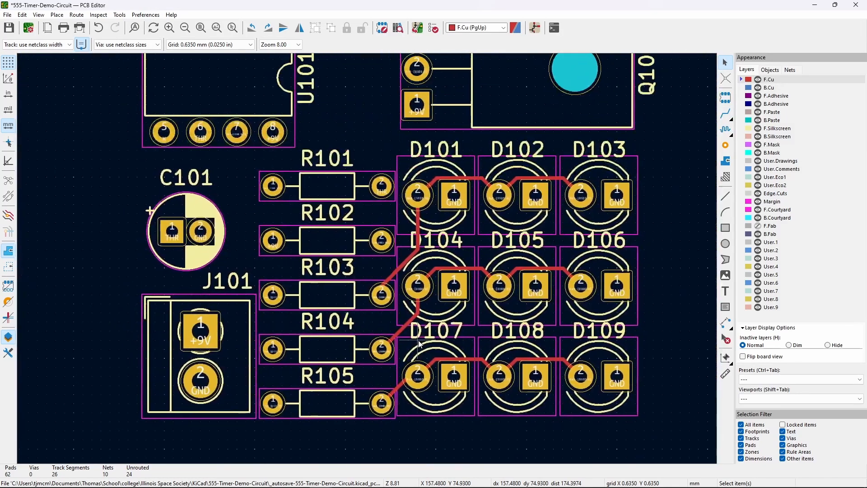
middle_drag(398, 294, 410, 312)
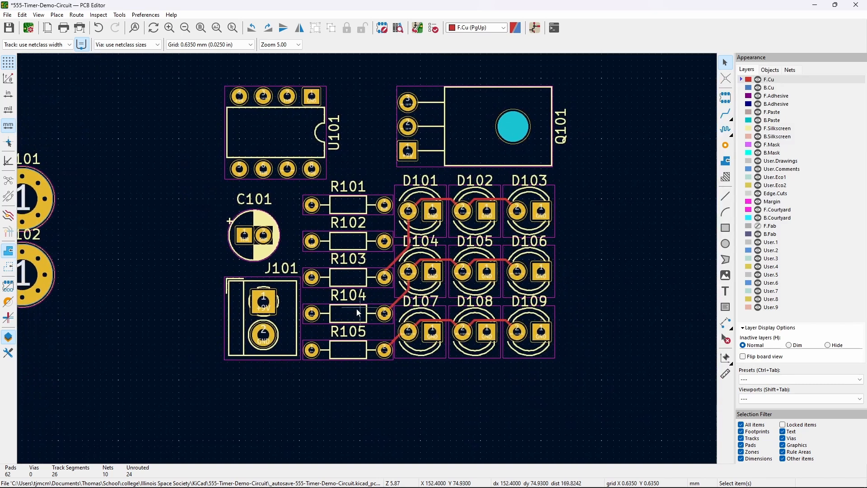
click(318, 350)
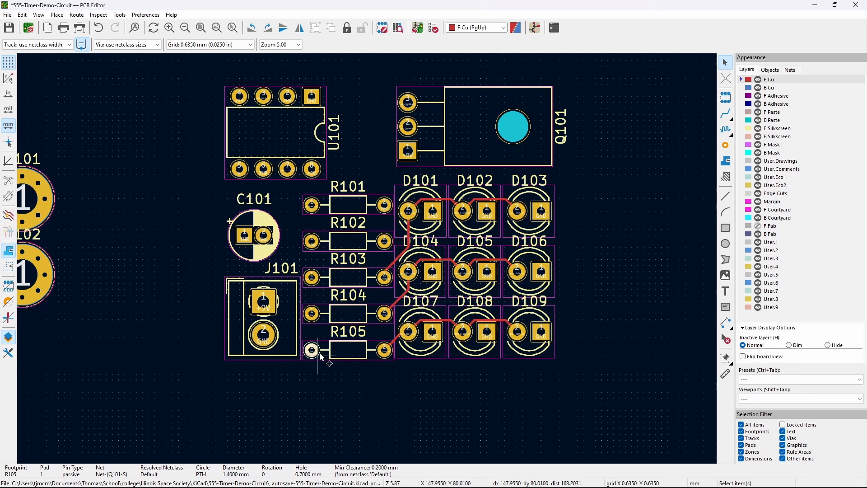
scroll(329, 357, up, 4)
middle_drag(324, 254, 299, 367)
click(384, 324)
click(332, 264)
scroll(303, 262, down, 1)
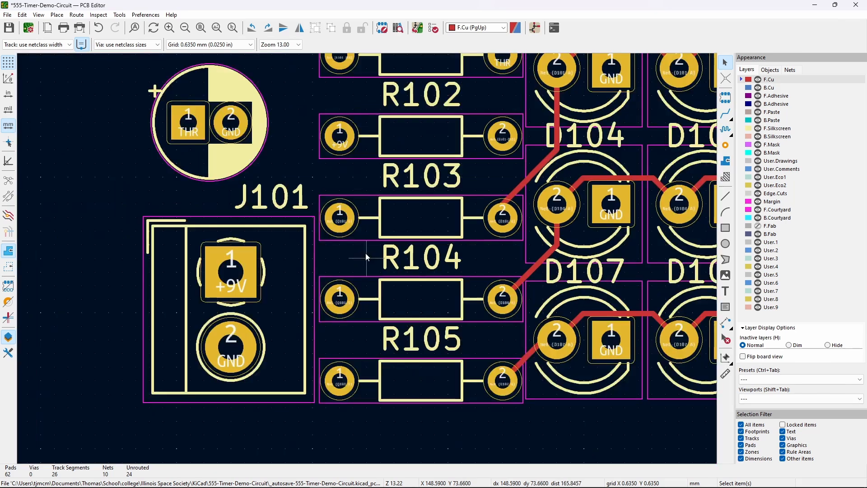
scroll(367, 172, down, 1)
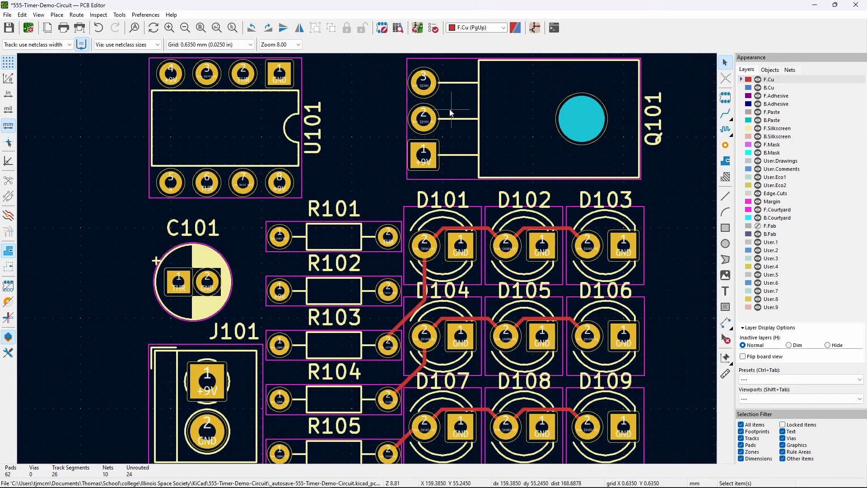
middle_drag(387, 155, 315, 92)
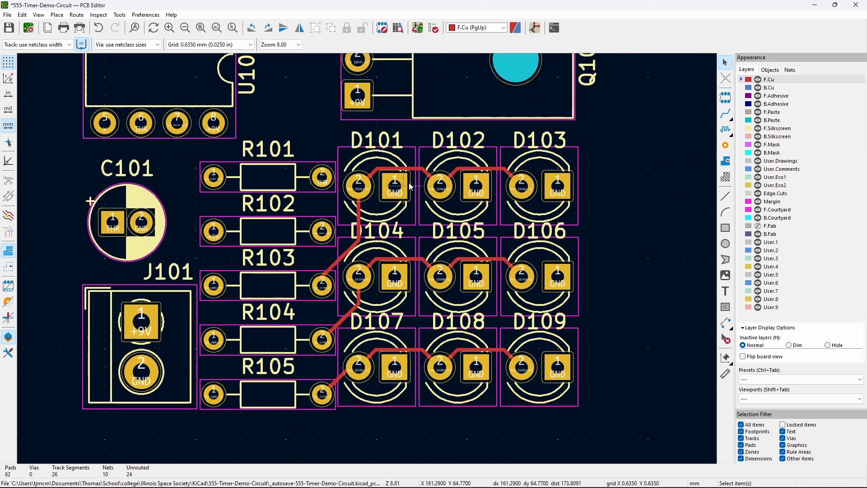
click(334, 268)
click(359, 211)
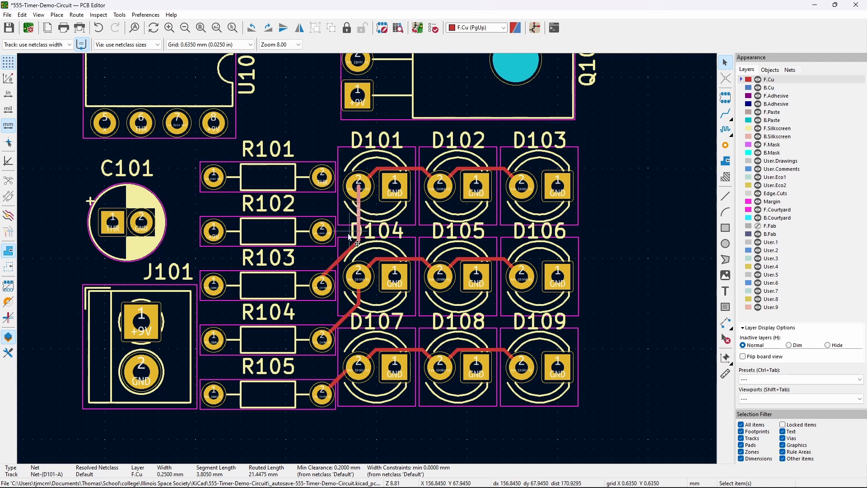
click(387, 284)
click(365, 283)
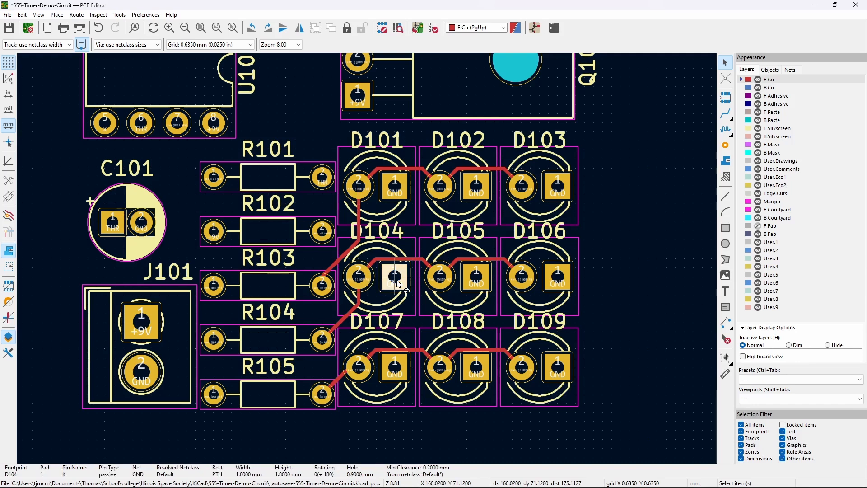
click(422, 322)
middle_drag(417, 323, 484, 364)
middle_drag(481, 165, 442, 165)
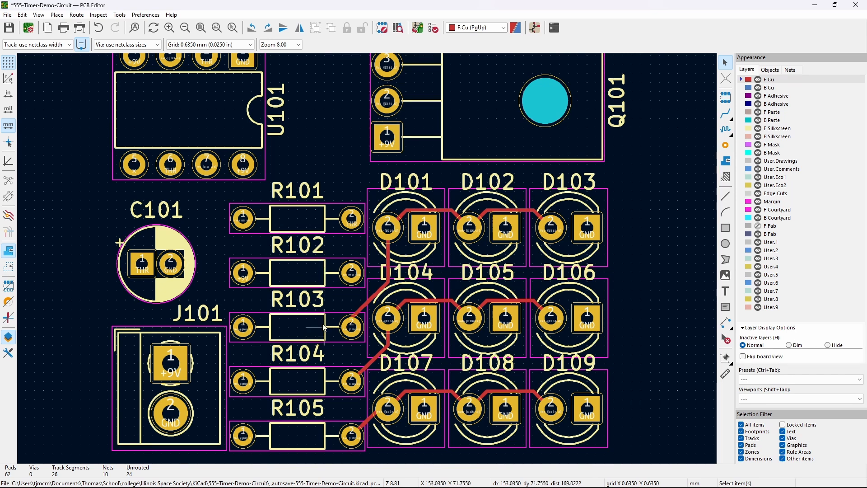
click(726, 115)
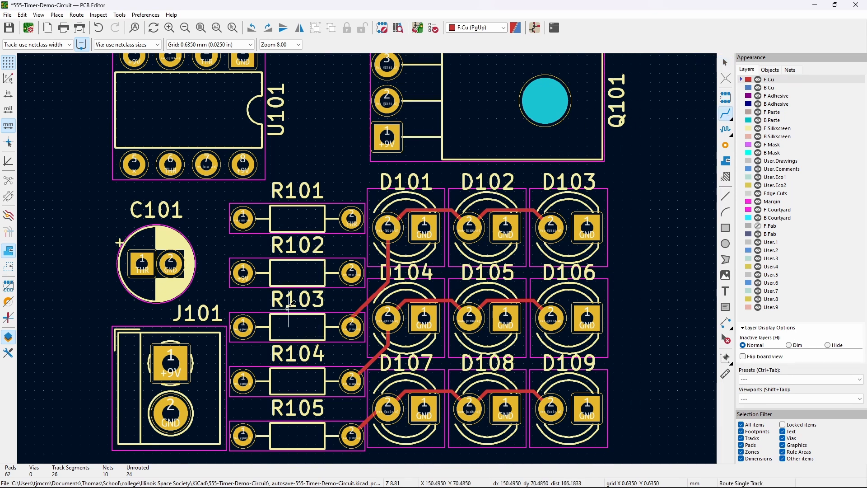
click(243, 325)
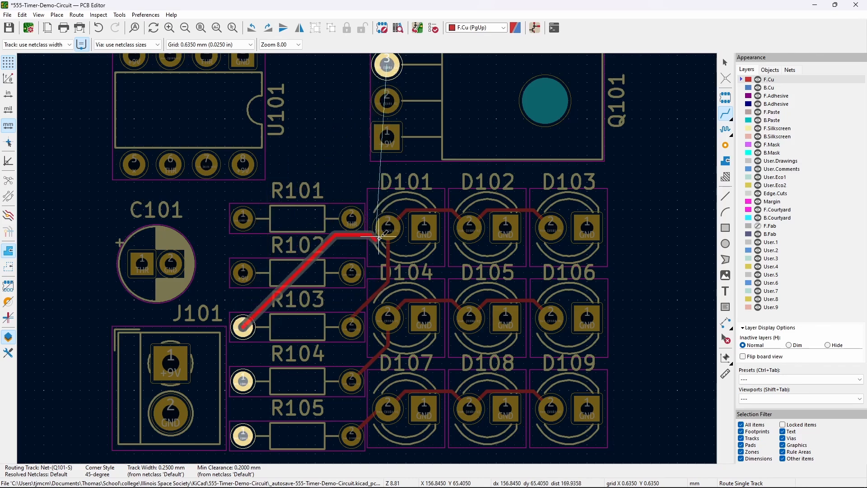
key(Escape)
click(725, 65)
click(310, 261)
shift+click(307, 223)
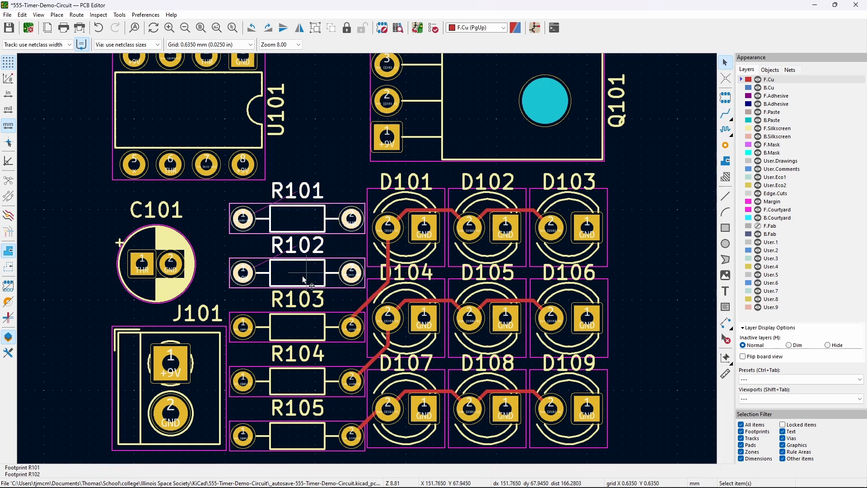
key(m)
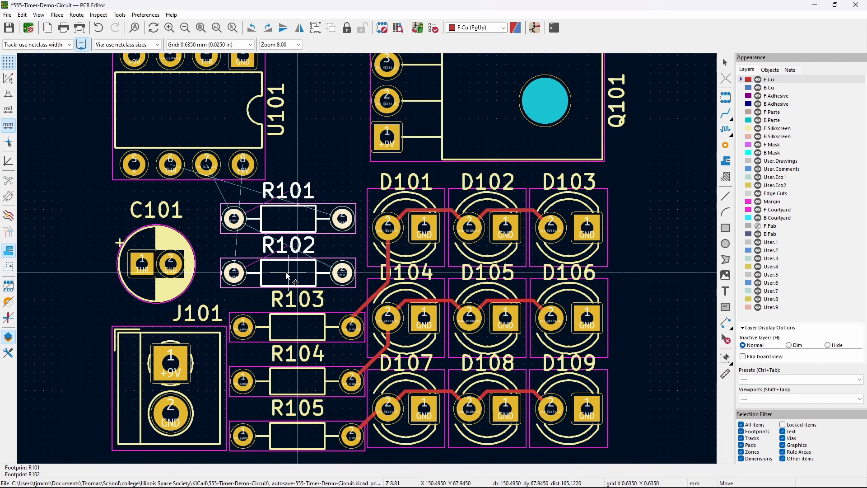
click(276, 275)
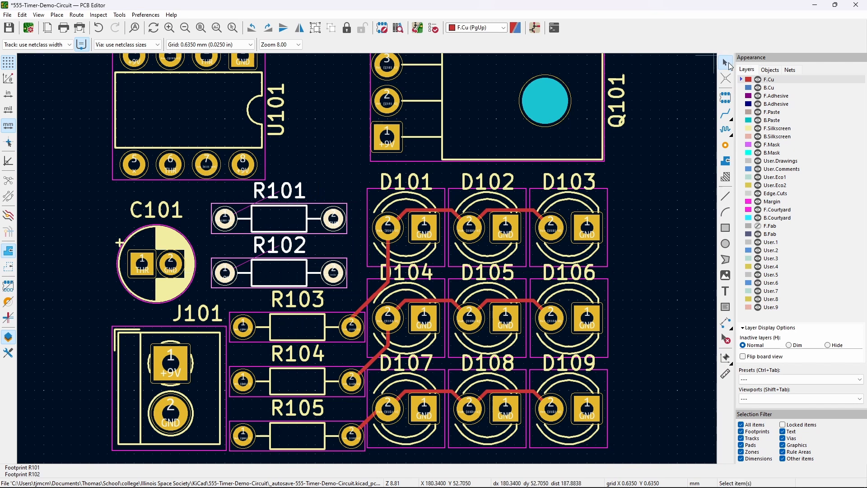
click(648, 219)
click(726, 113)
click(243, 326)
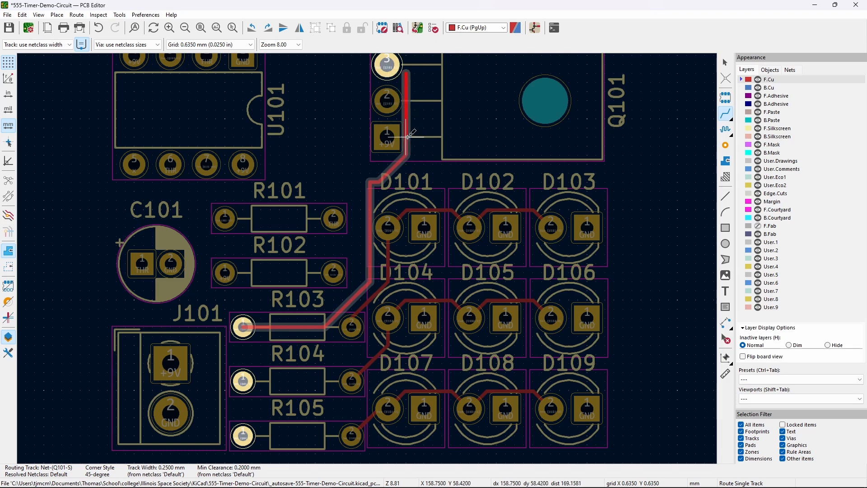
- Finish the Net-(Q101-S) track with a corner beside Q101 pad 1, ending on Q101 pad 3
click(407, 135)
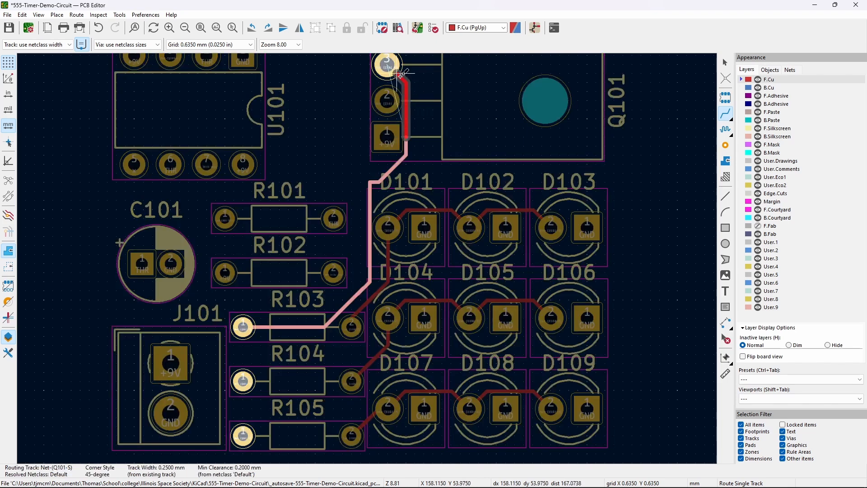
click(394, 69)
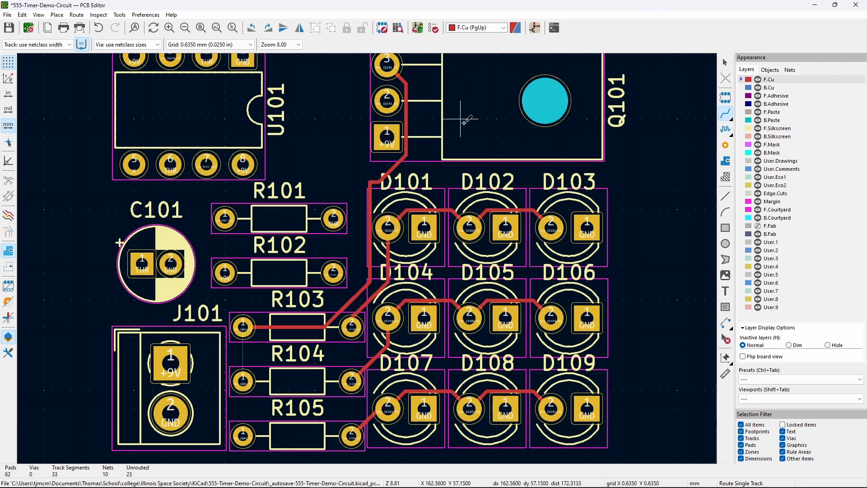
shift+scroll(355, 193, up, 2)
middle_drag(357, 194, 375, 198)
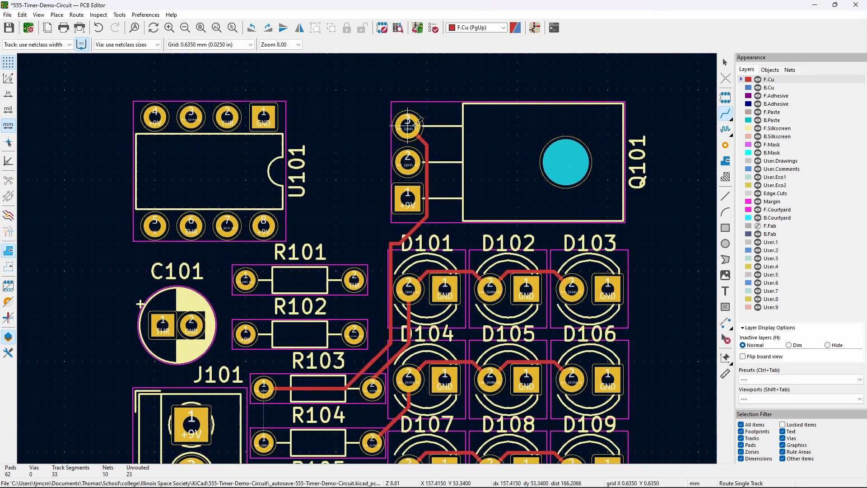
- Highlight the Q101 gate net from pad 2 to check it, then clear the highlight
click(723, 62)
click(413, 168)
key(grave)
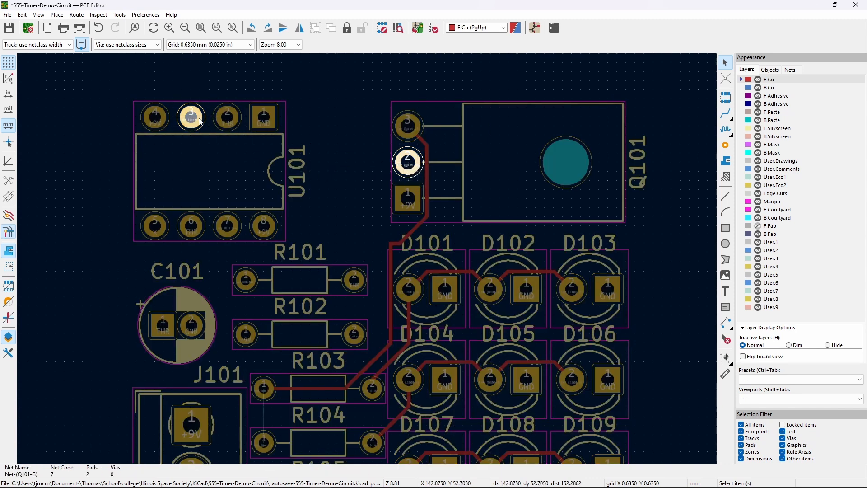
click(409, 165)
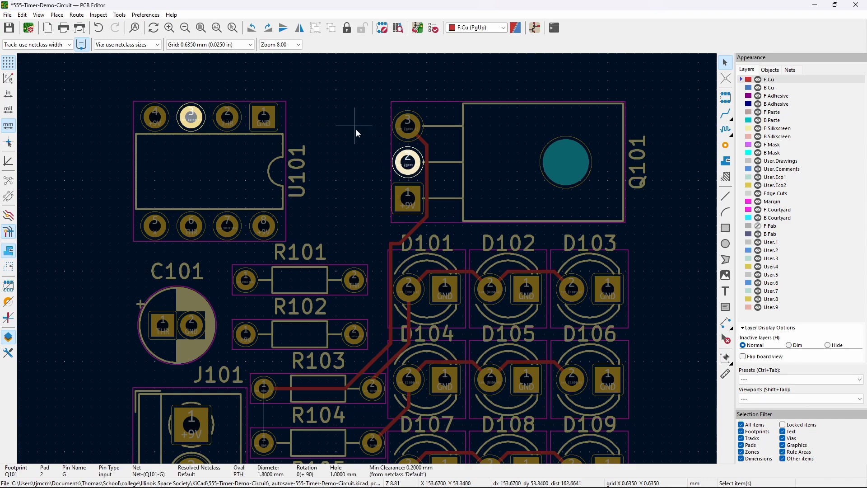
click(375, 220)
key(grave)
middle_drag(377, 213, 383, 113)
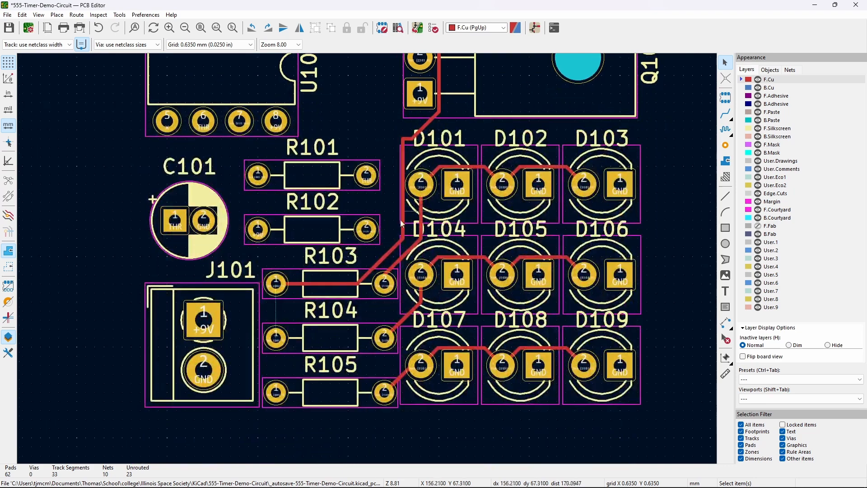
- Route a vertical track joining pad 1 of R103, R104 and R105
key(x)
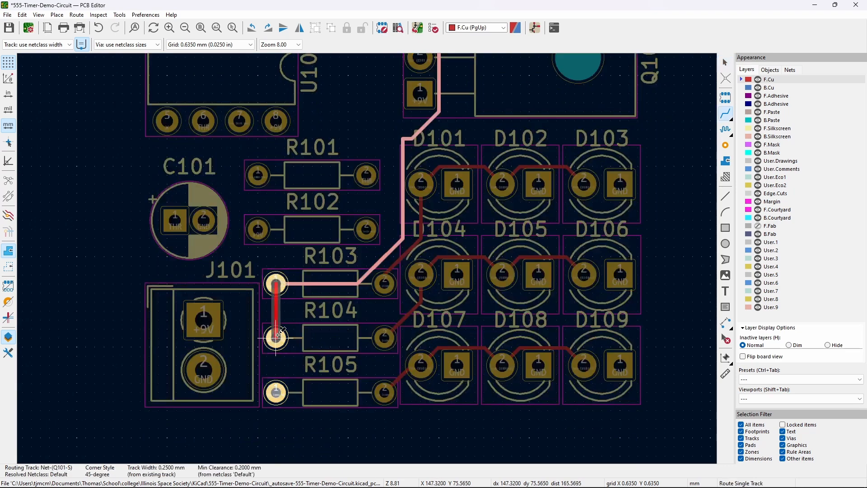
click(276, 338)
click(276, 337)
click(276, 392)
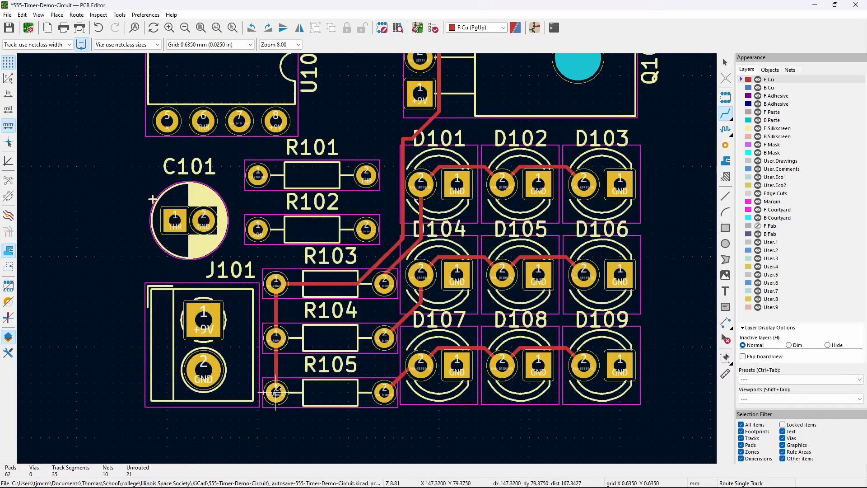
middle_drag(294, 256, 301, 306)
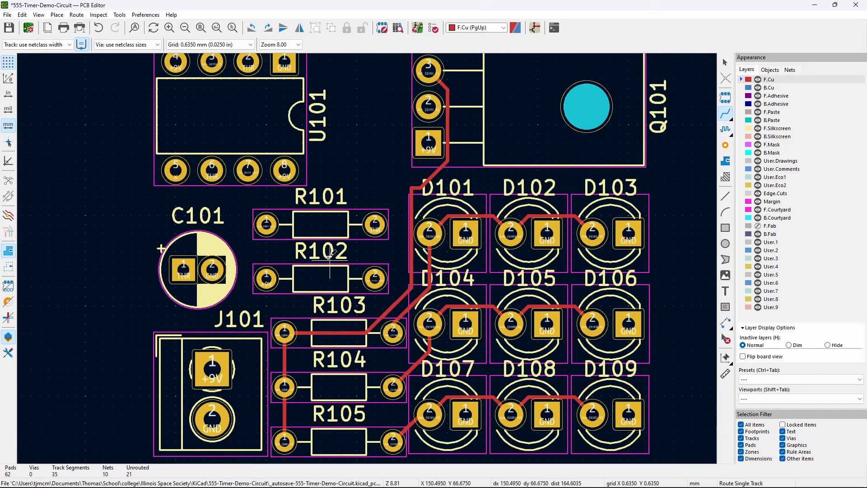
click(725, 62)
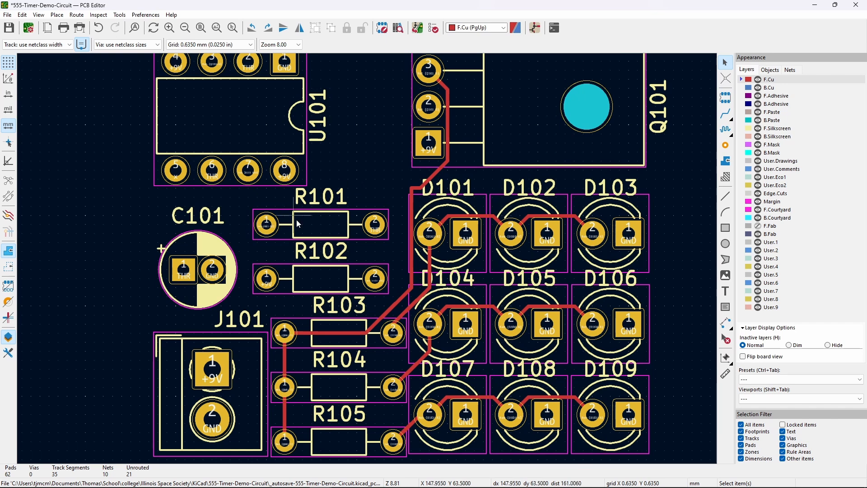
- Rotate the Q101 reference label horizontal and place it below-left of the transistor
middle_drag(382, 164, 407, 219)
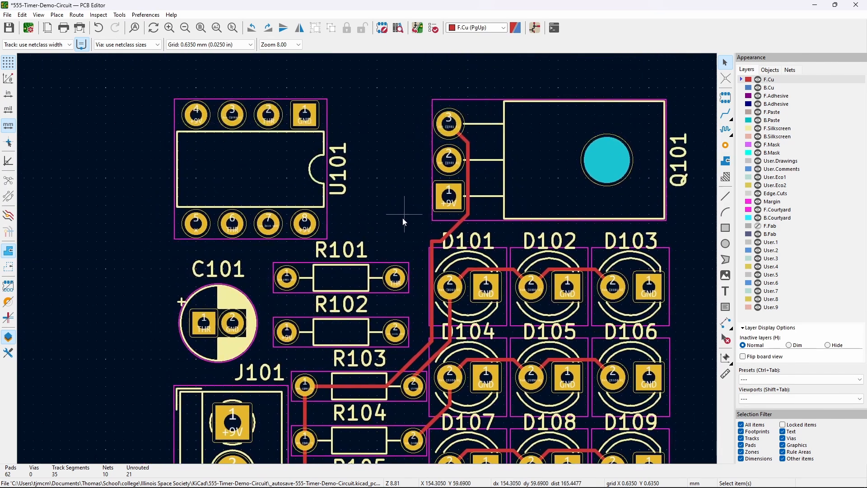
click(459, 158)
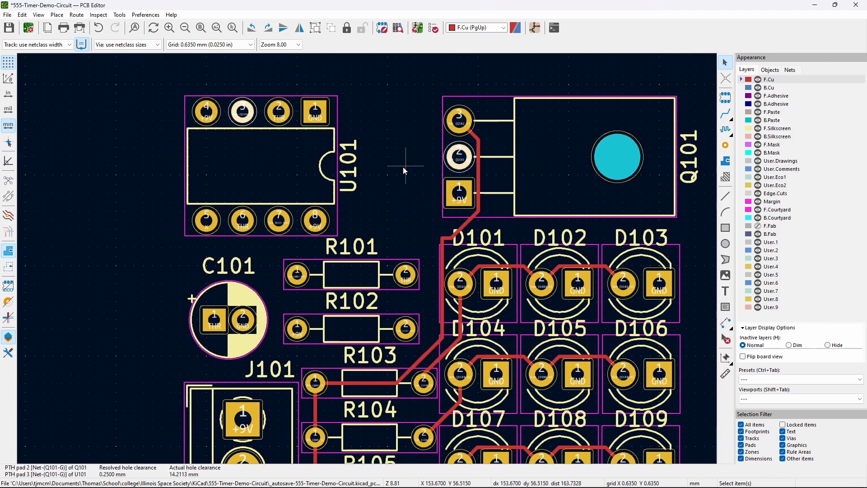
click(420, 172)
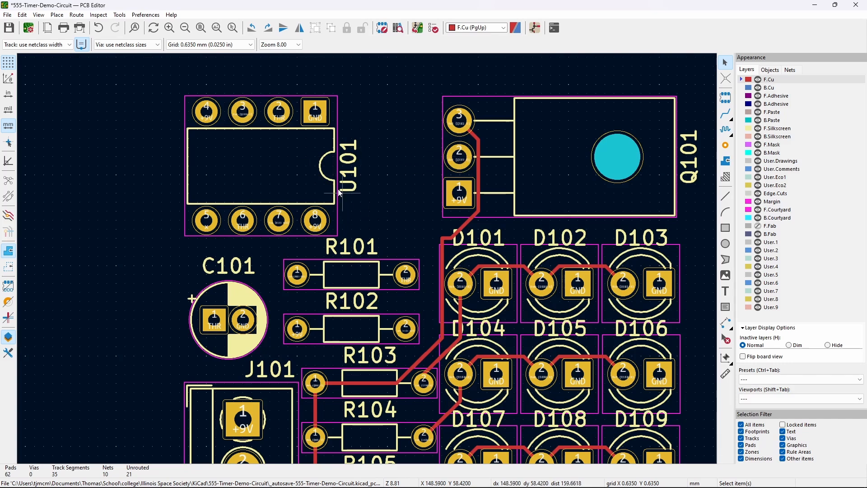
middle_drag(375, 174, 341, 197)
click(638, 198)
key(m)
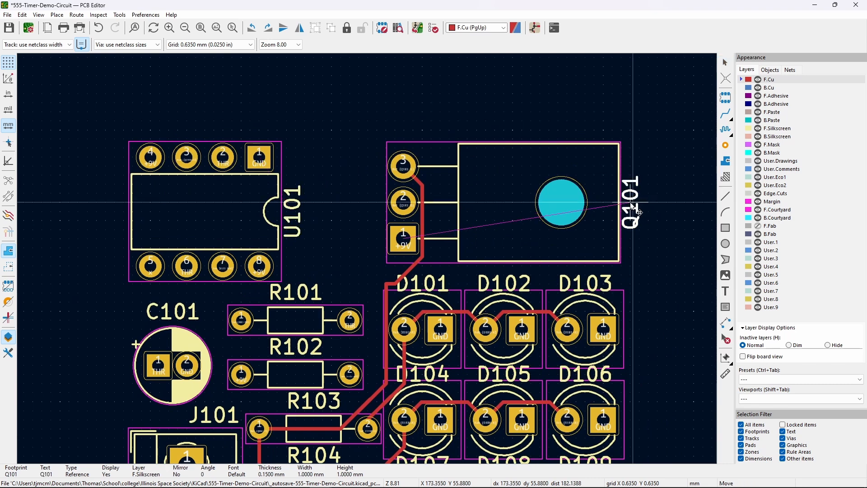
key(r)
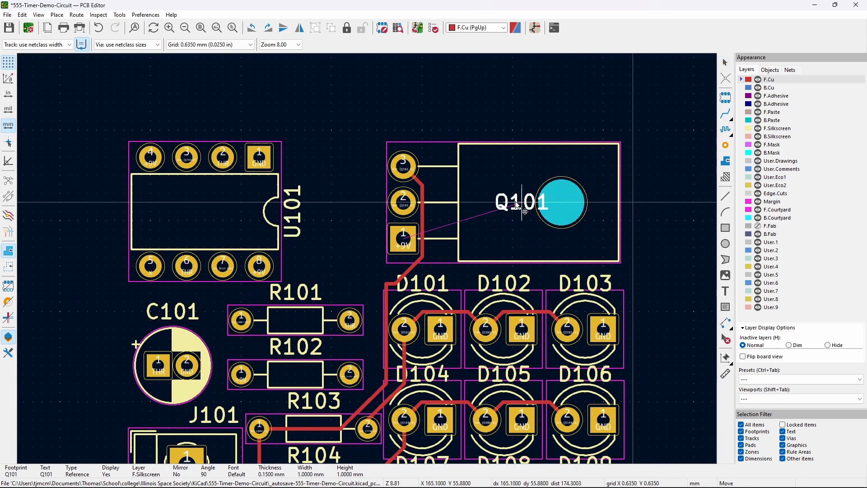
click(360, 264)
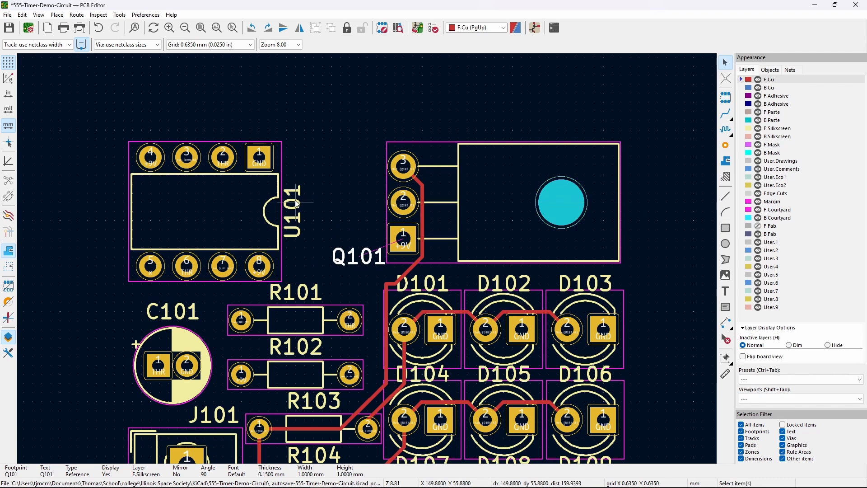
- Rotate the U101 reference label horizontal and place it above the chip
click(292, 211)
key(m)
key(r)
click(310, 149)
click(248, 203)
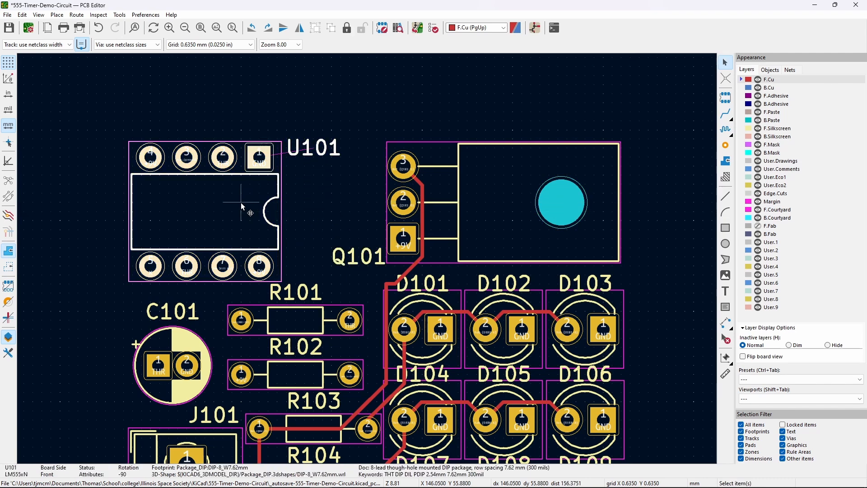
- Inspect the R101 and R102 reference labels' properties without changing them
click(336, 279)
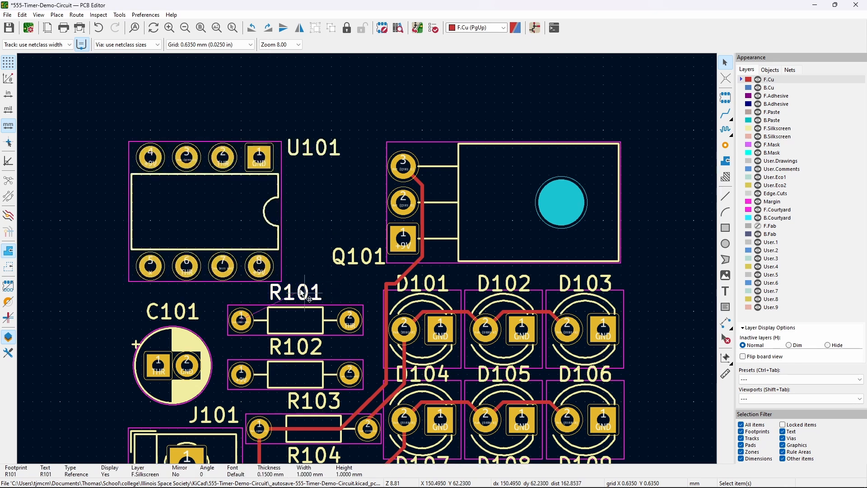
scroll(339, 278, down, 1)
scroll(334, 203, down, 5)
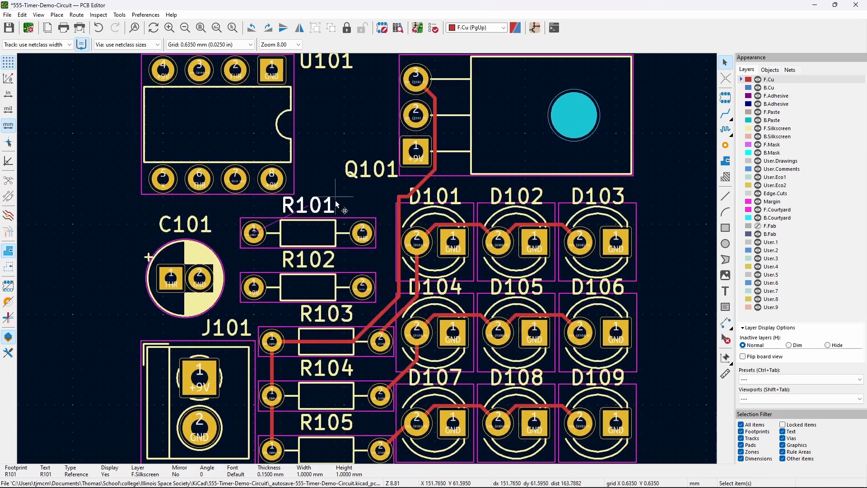
double_click(322, 262)
key(Escape)
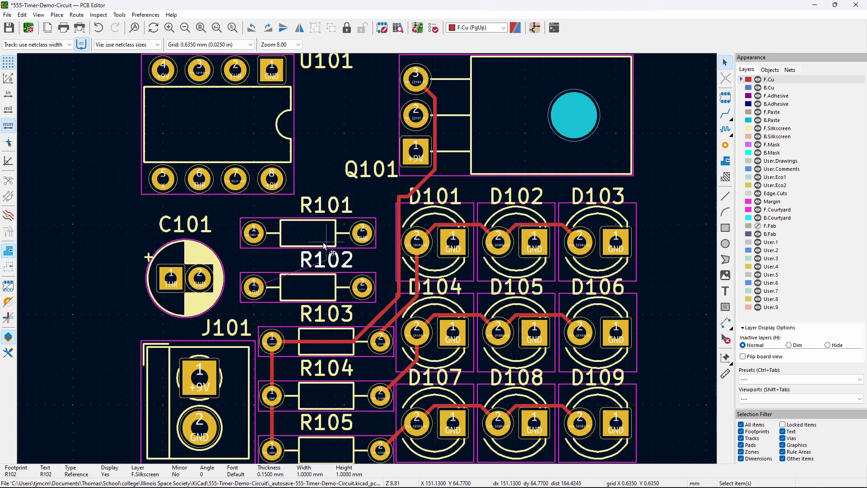
- Pick up the U101 footprint to shift it right
middle_drag(324, 144, 341, 226)
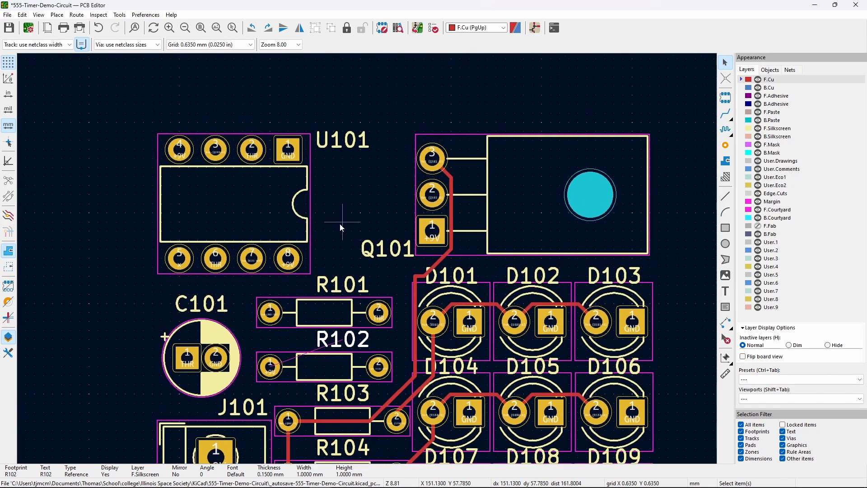
click(343, 191)
scroll(344, 194, left, 2)
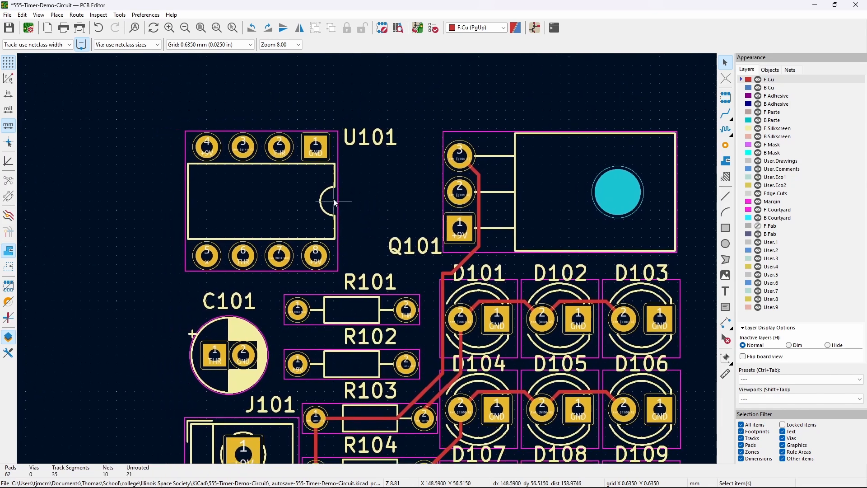
click(301, 202)
key(m)
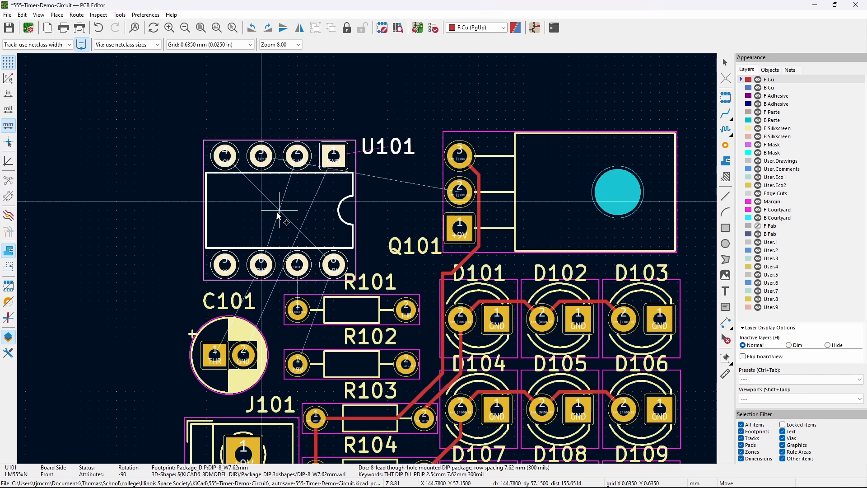
- Place U101 in its new spot beside Q101, leaving Q101 where it stands
click(279, 216)
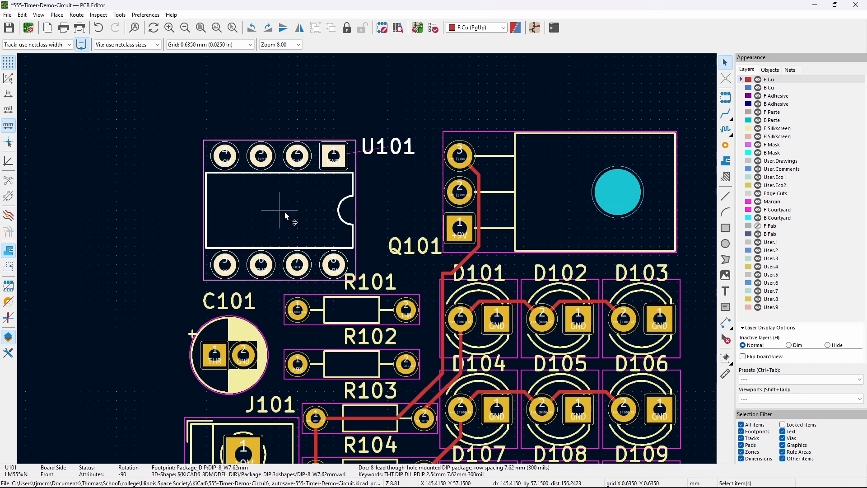
click(504, 212)
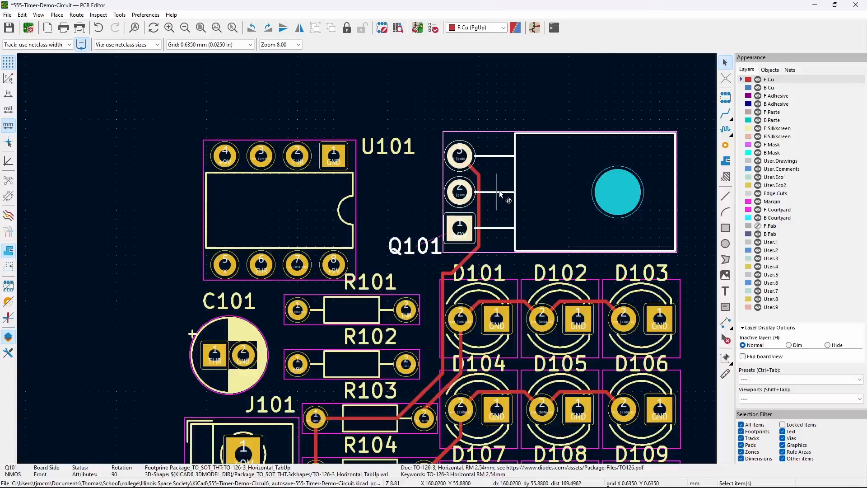
key(m)
click(469, 208)
key(Escape)
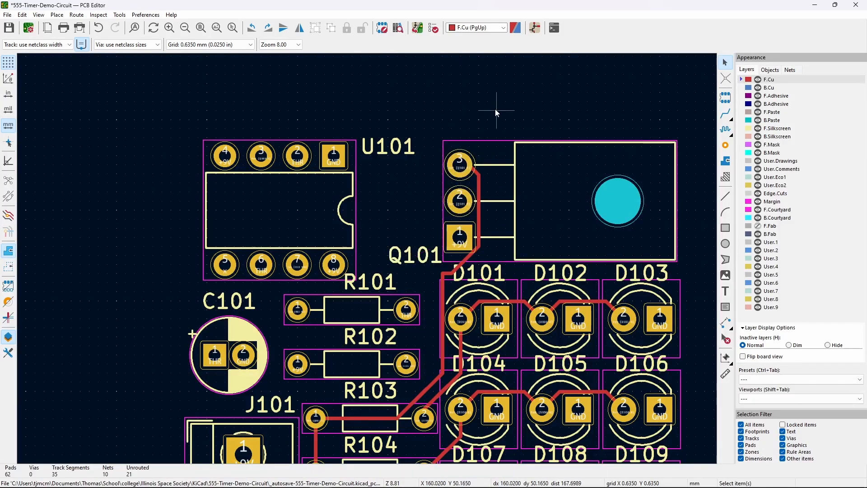
- Delete the short diagonal and vertical tracks by Q101 and reroute the track onto pad 3
click(478, 175)
key(1)
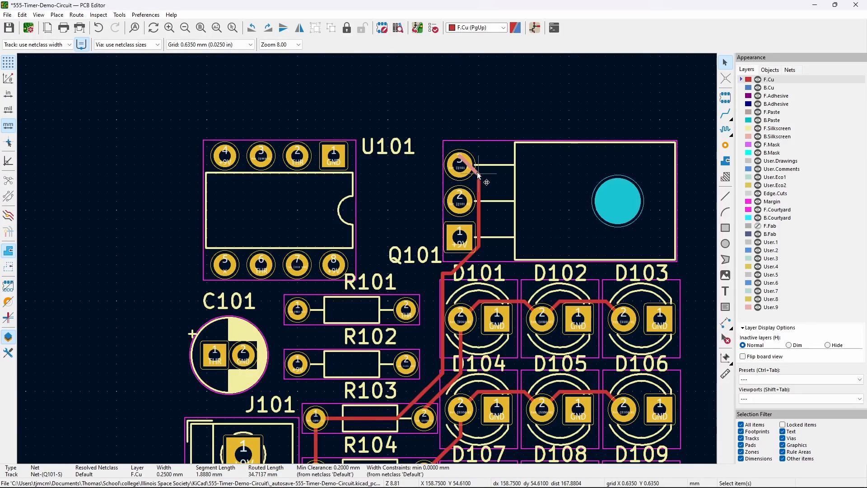
key(Delete)
click(481, 188)
click(478, 186)
key(Delete)
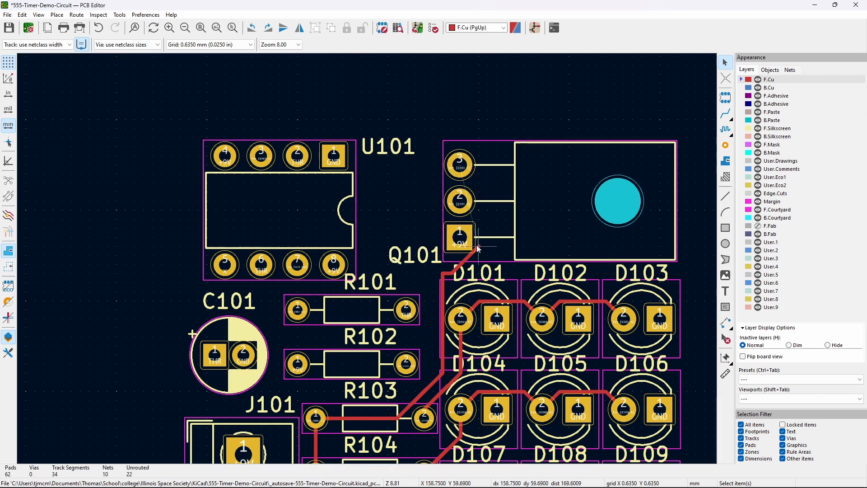
key(x)
click(466, 171)
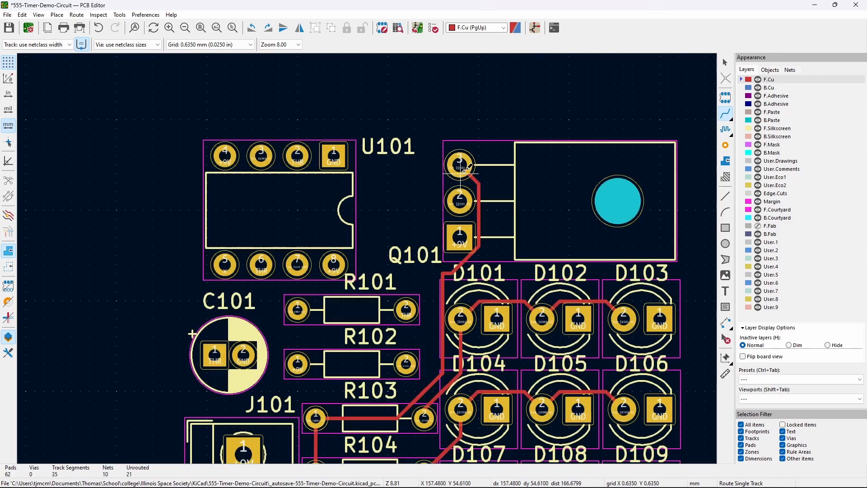
- Route a track from Q101 pin 2 to U101 pin 3
middle_drag(416, 209, 473, 174)
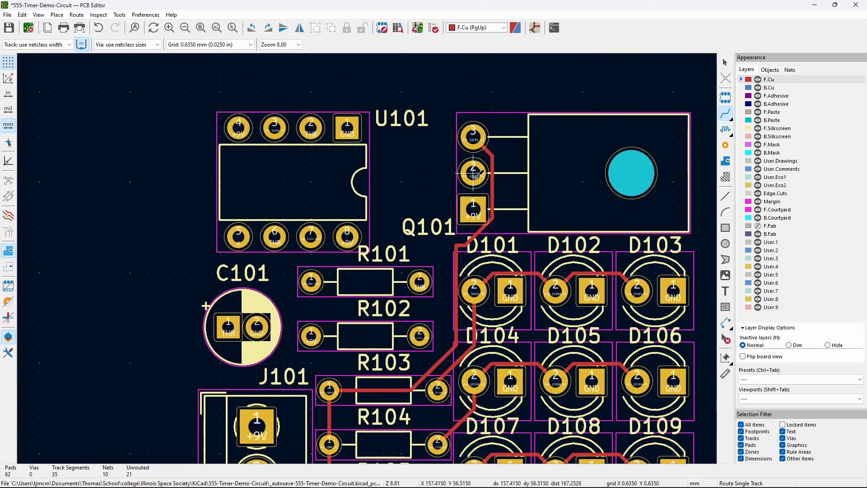
click(475, 175)
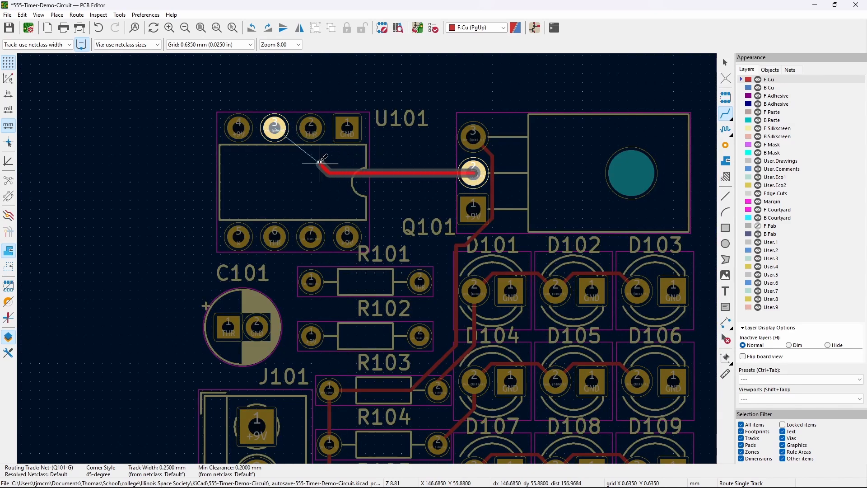
click(276, 131)
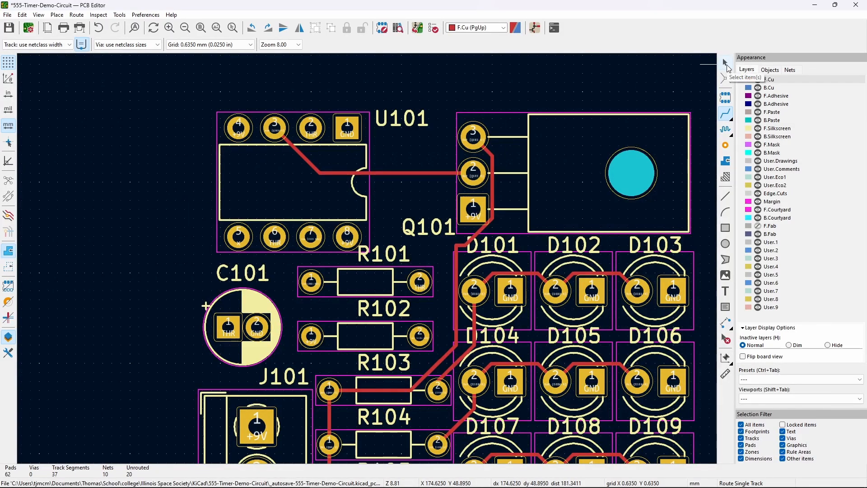
- Drag the short 0.635 mm Q101 source segment so the track becomes one clean diagonal
middle_drag(203, 300, 83, 241)
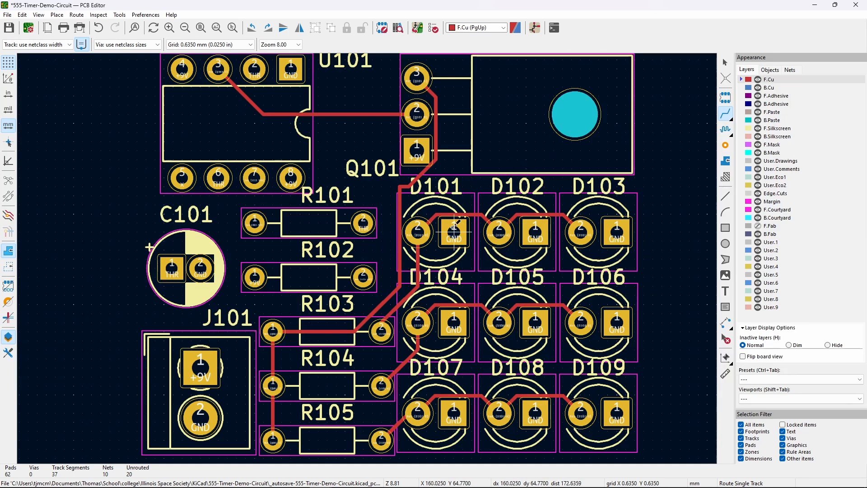
click(401, 186)
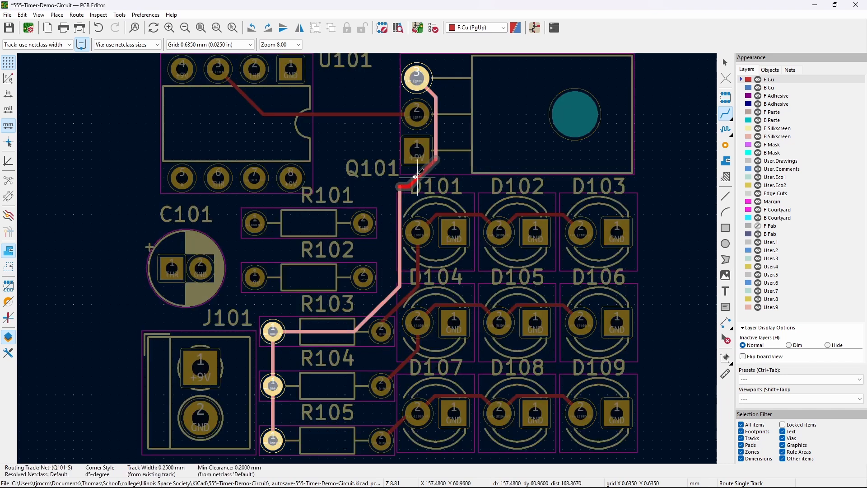
key(Escape)
key(Escape)
click(400, 186)
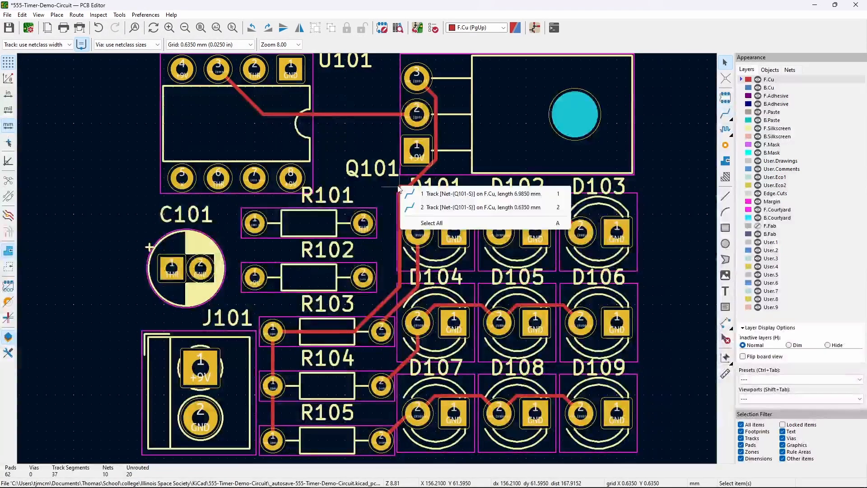
key(2)
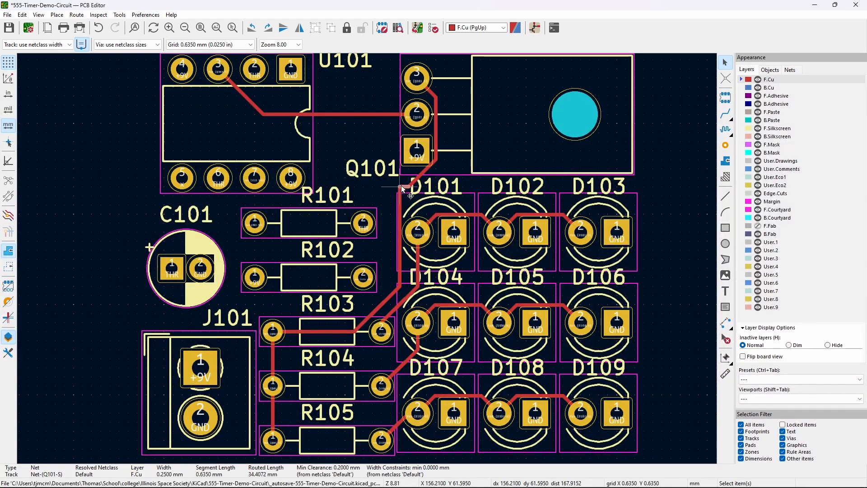
mouse_move(402, 186)
mouse_down()
mouse_move(403, 196)
mouse_move(419, 189)
mouse_up()
click(415, 178)
middle_drag(387, 188, 453, 196)
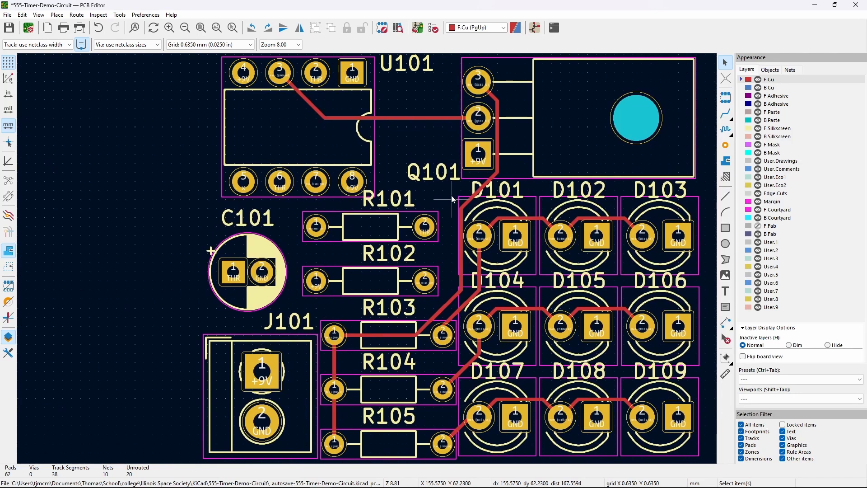
- Highlight the /THR net from U101 pad 2
middle_drag(393, 156, 401, 190)
click(324, 107)
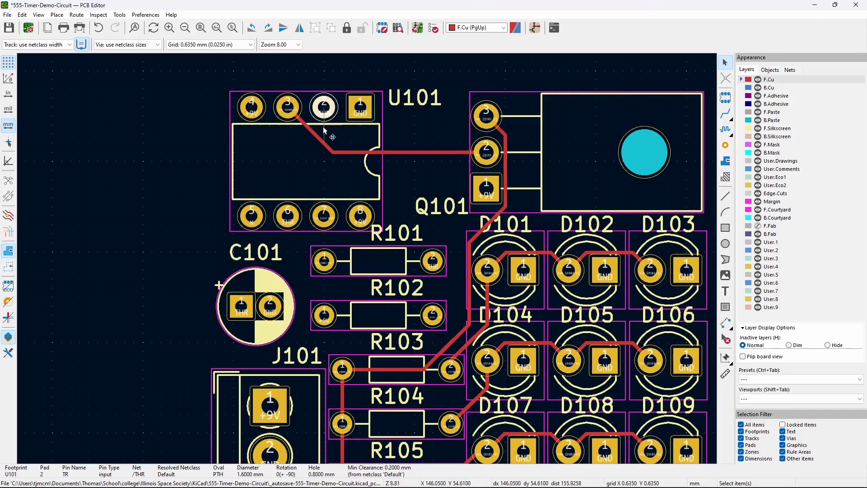
key(grave)
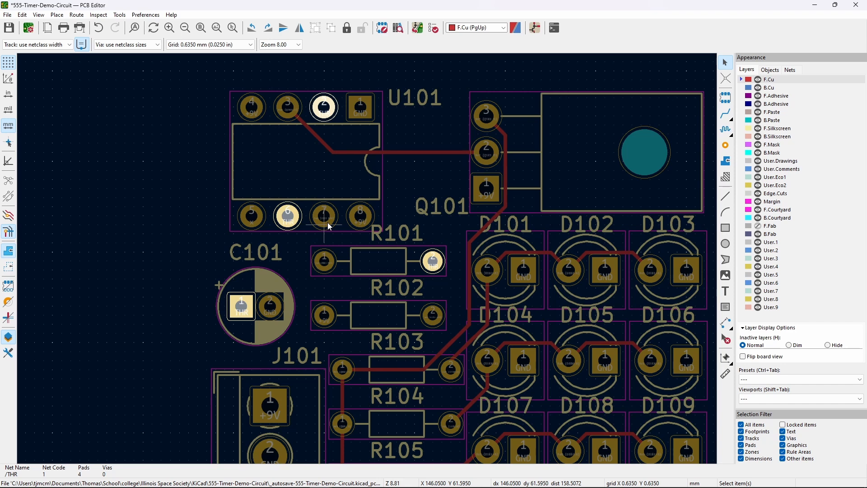
- Rotate R101 by 180° and move it to the right
click(376, 263)
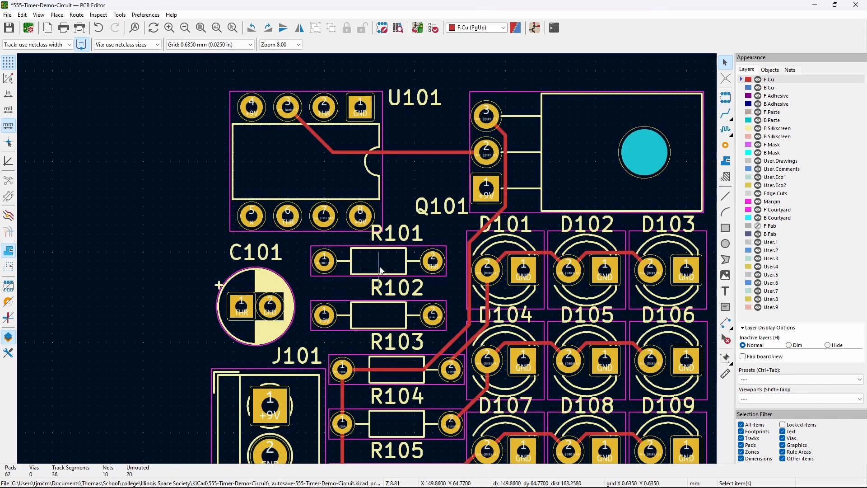
key(r)
key(r)
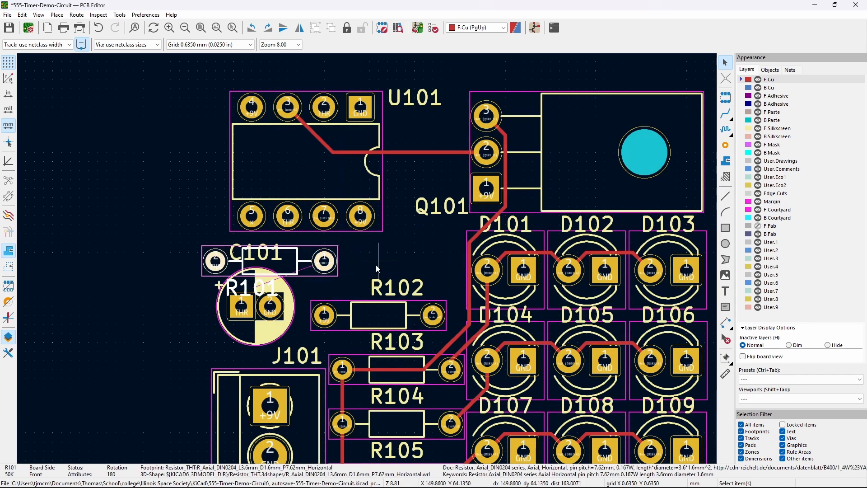
drag(274, 261, 383, 258)
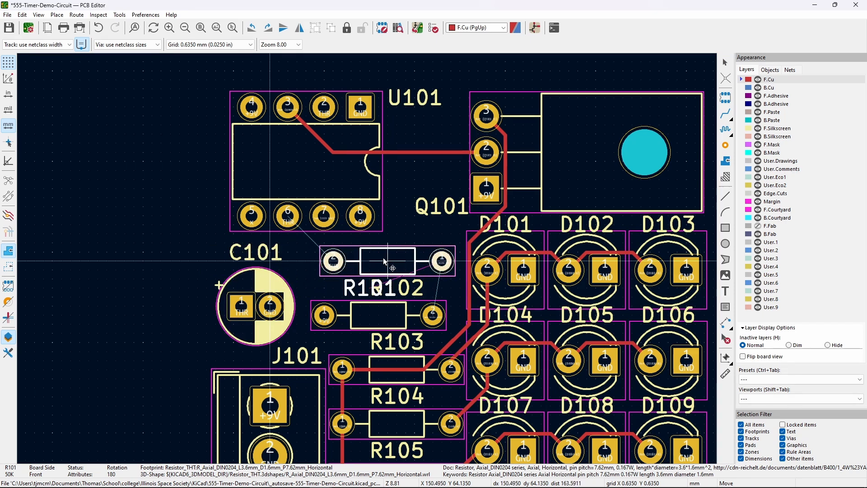
double_click(383, 258)
key(Escape)
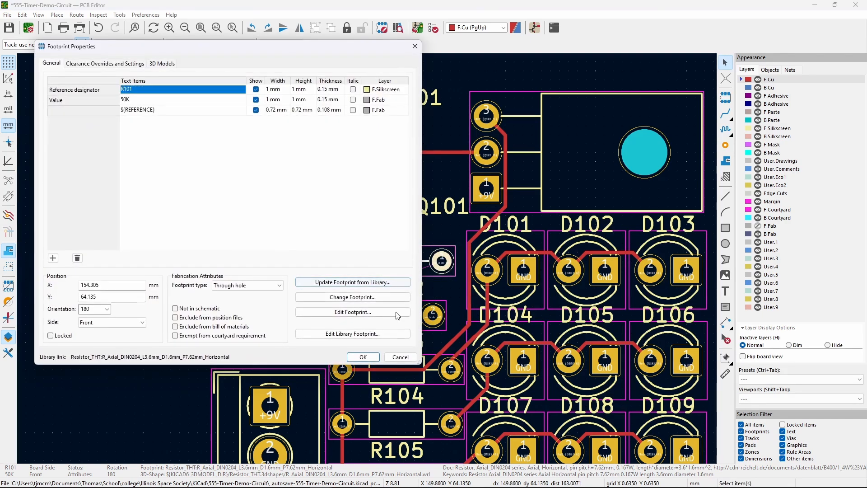
click(399, 356)
drag(388, 264, 385, 261)
key(Escape)
key(Escape)
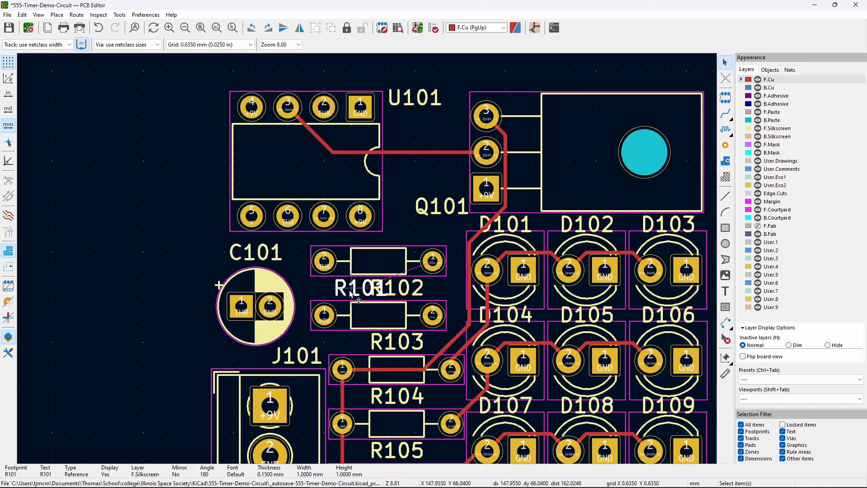
click(289, 228)
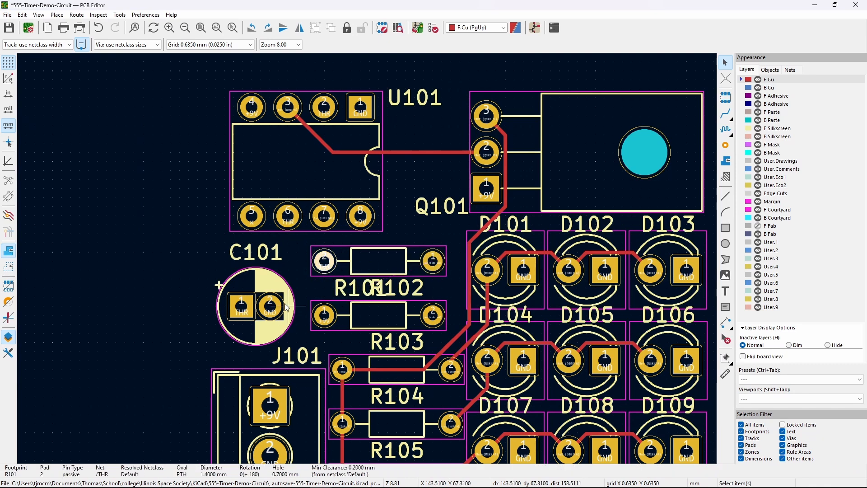
- Rotate C101 by 180°, shift it one step left, and move its label above it
click(277, 292)
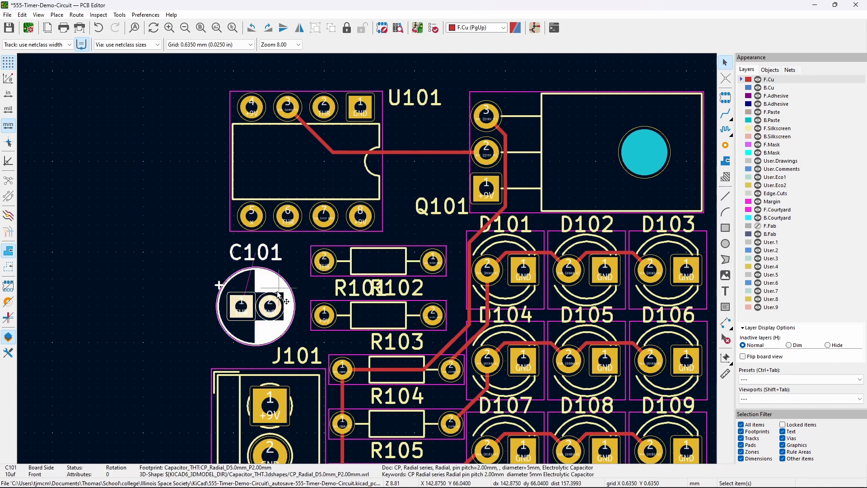
key(r)
key(m)
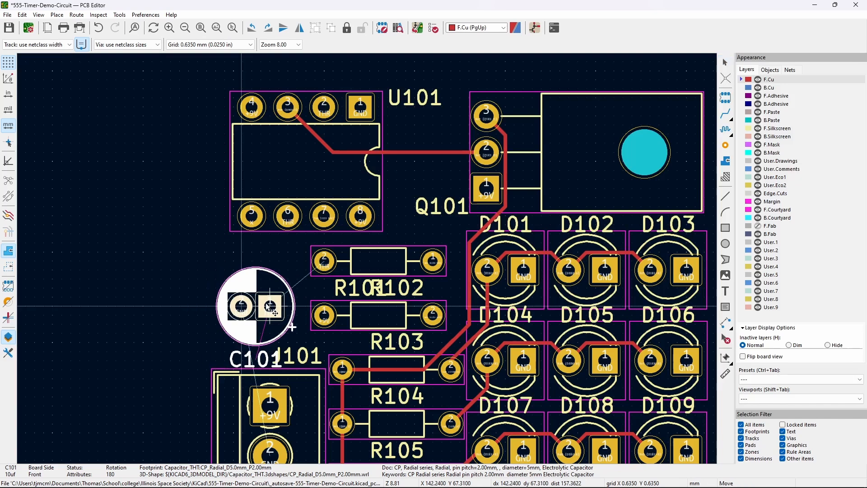
click(261, 307)
click(253, 360)
drag(253, 361, 276, 266)
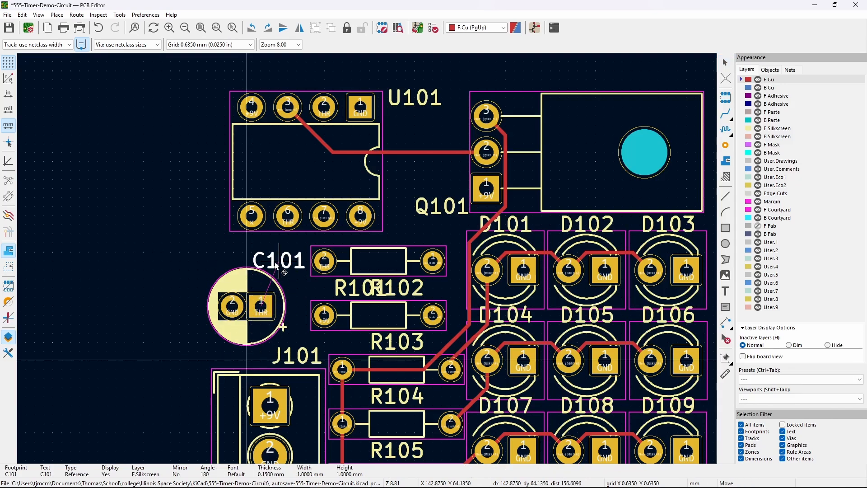
click(298, 291)
- Move R101's reference label back above its footprint
middle_drag(309, 287, 294, 299)
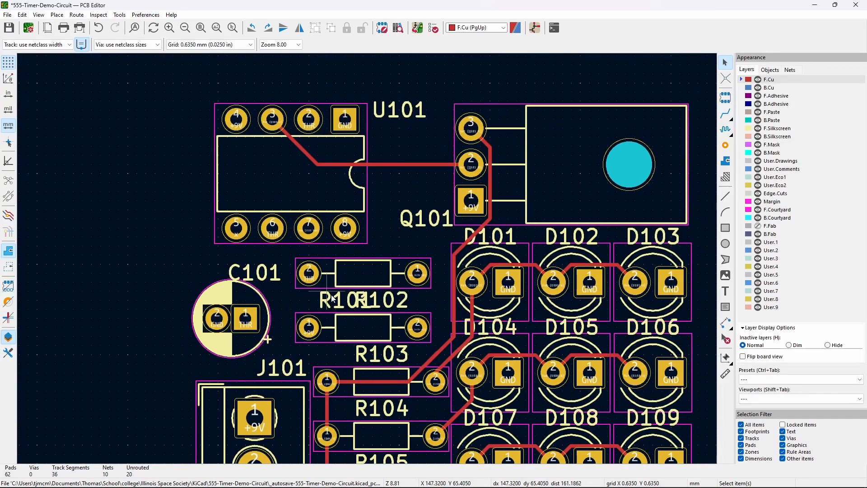
click(331, 297)
drag(330, 297, 386, 252)
click(309, 303)
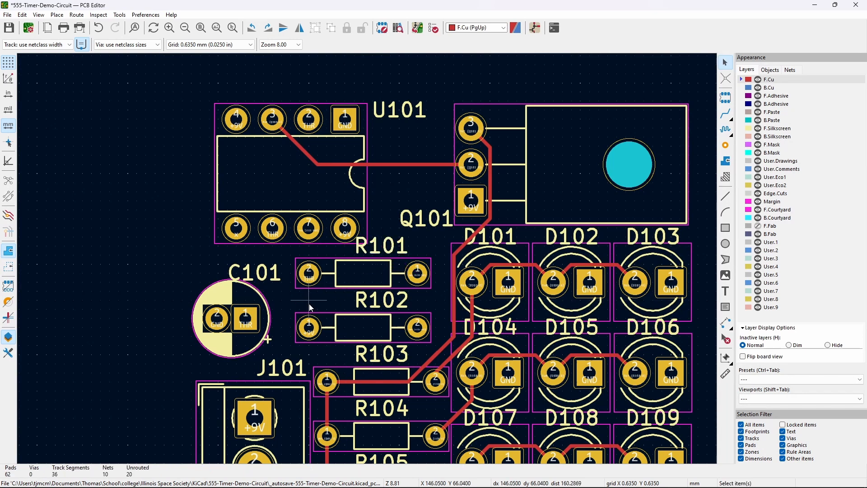
- Shift C101 one grid step right and start a /THR track from U101 pin 2
click(258, 302)
drag(261, 302, 255, 318)
click(169, 301)
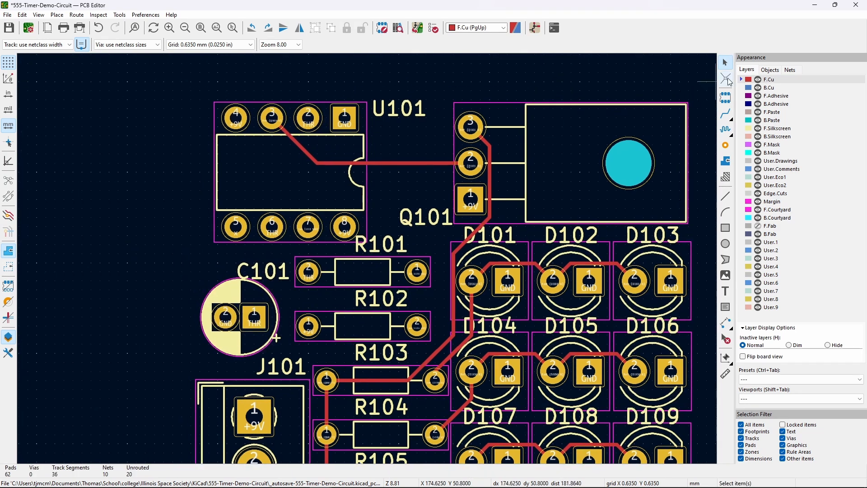
click(726, 116)
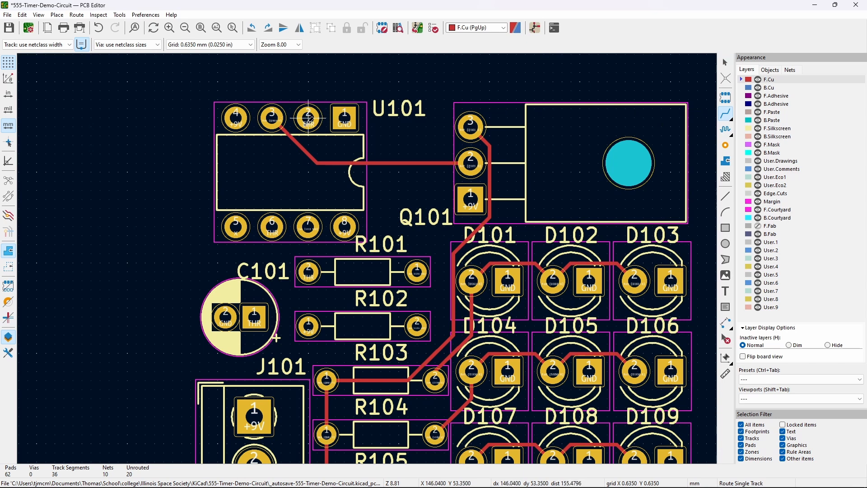
click(308, 118)
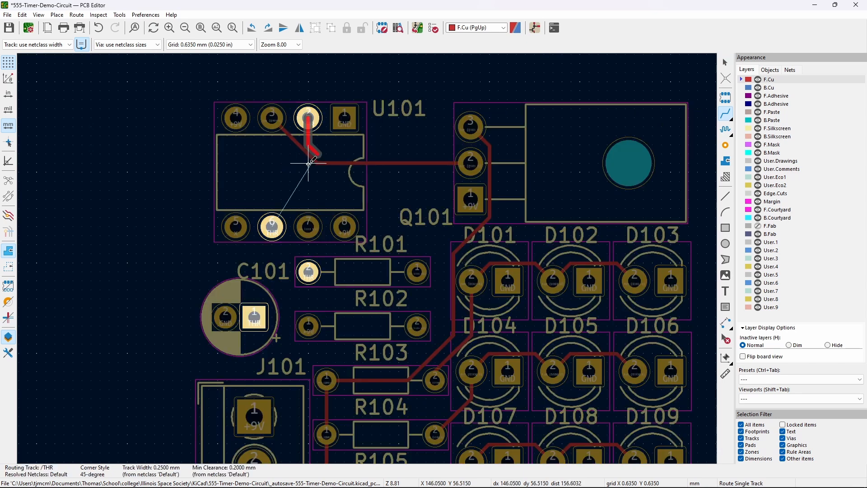
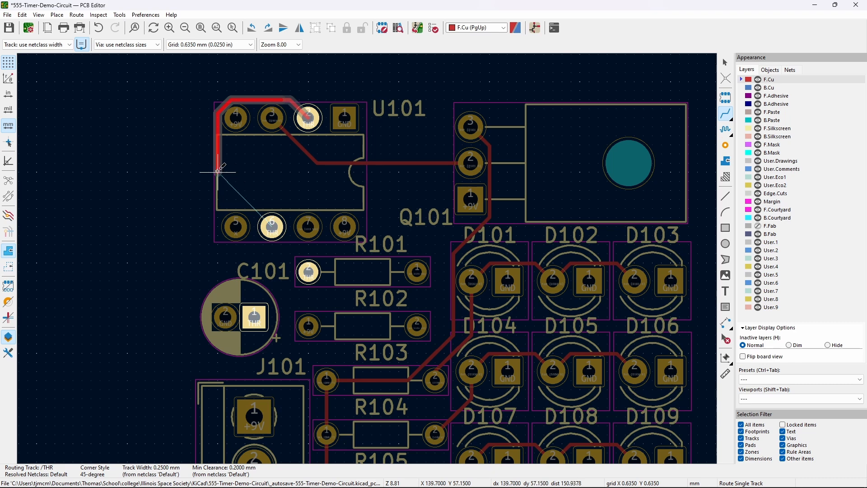
- Route the THR track from U101 pin 2 to pin 6, then on to R101 and C101
click(272, 225)
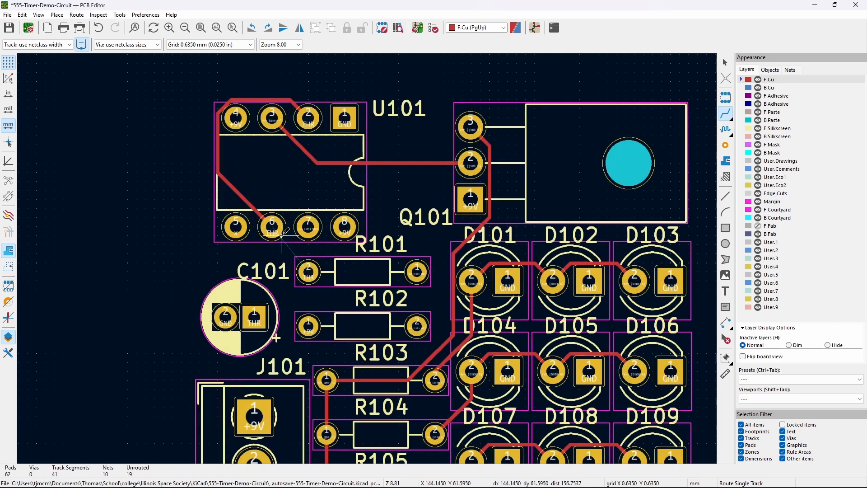
click(273, 225)
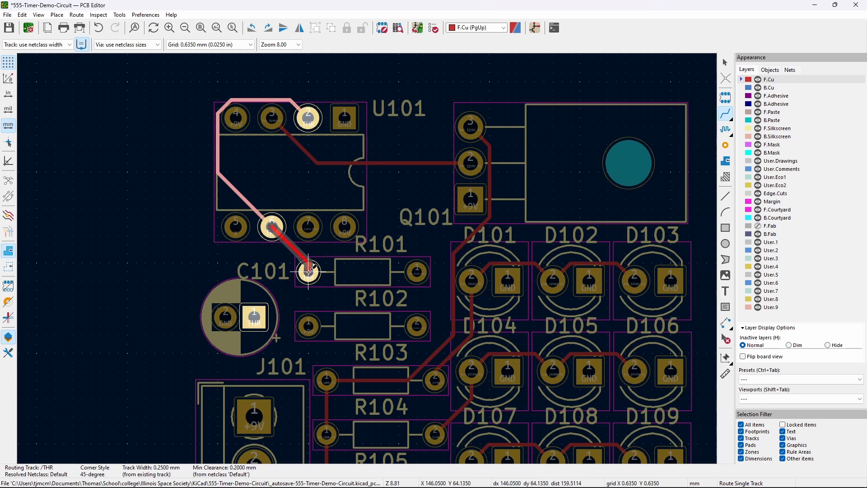
click(308, 271)
click(308, 272)
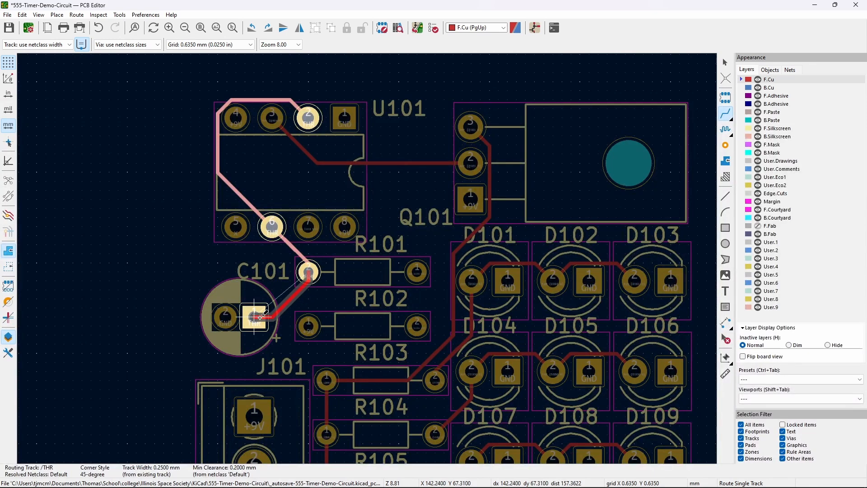
click(260, 318)
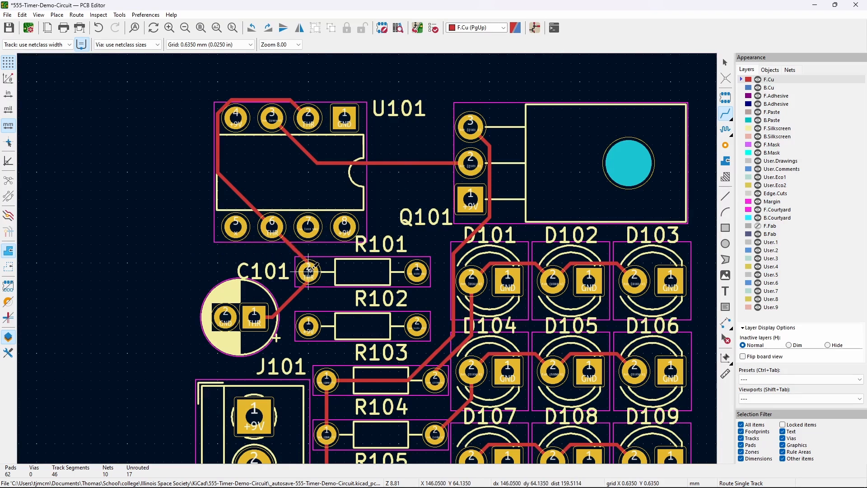
- Re-route the THR link from R101 to C101 pad 1 and start a DIS track at R101
click(309, 271)
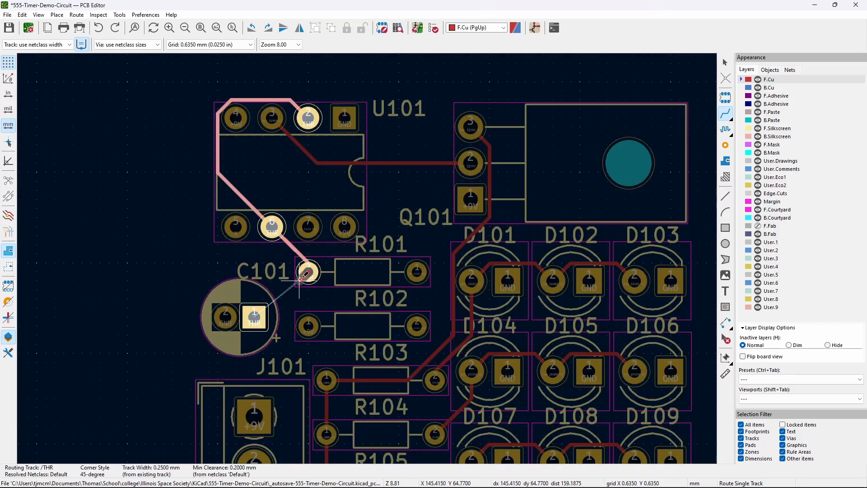
click(255, 315)
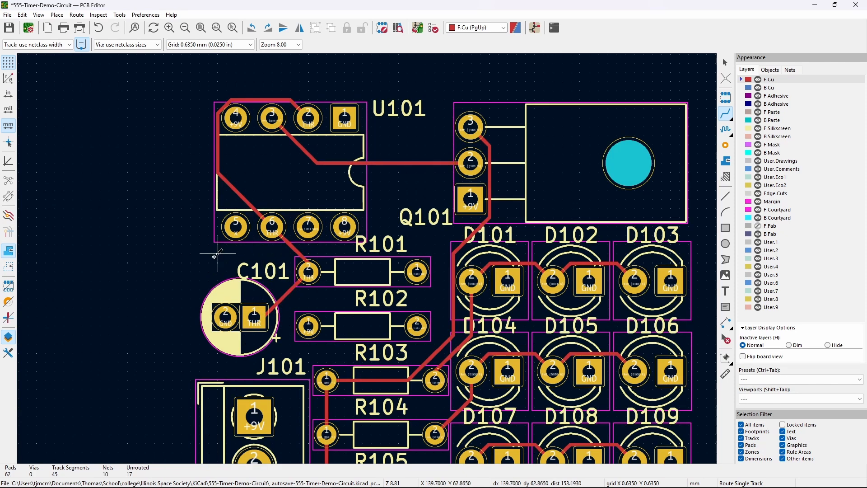
middle_drag(194, 252, 170, 236)
click(417, 271)
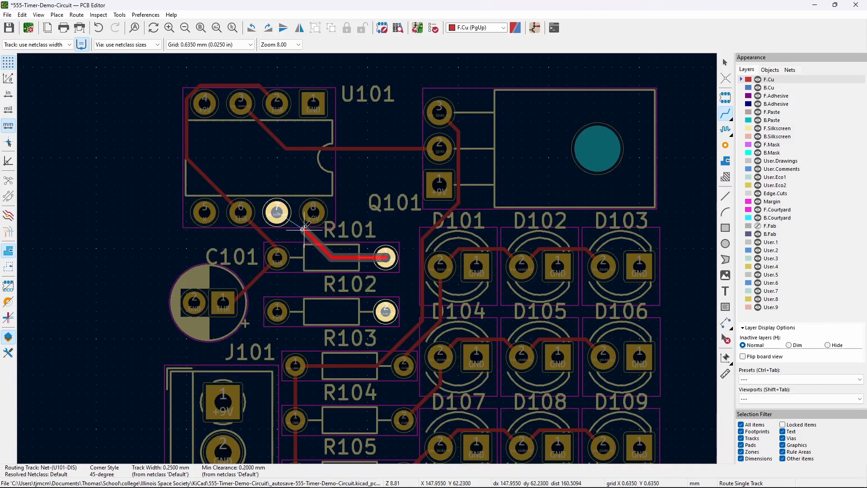
- End the DIS track at U101 pin 7 and join R101's right pad to R102's right pad
click(277, 212)
click(386, 258)
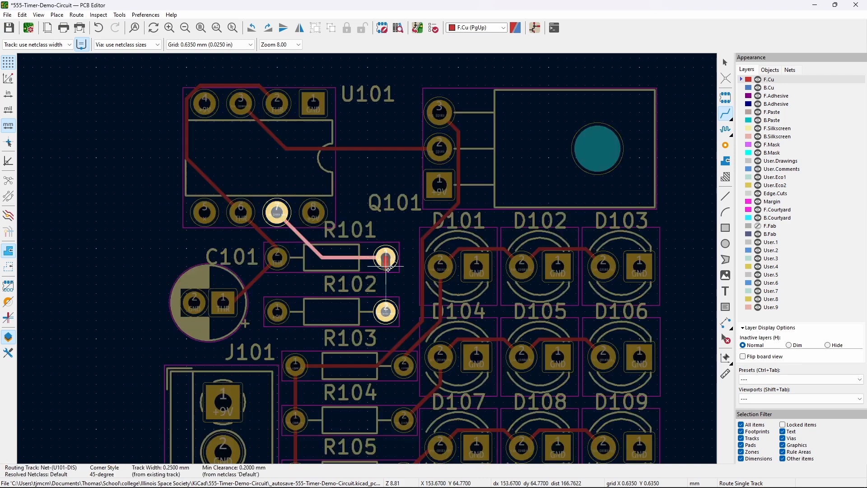
click(386, 311)
middle_drag(169, 237, 217, 227)
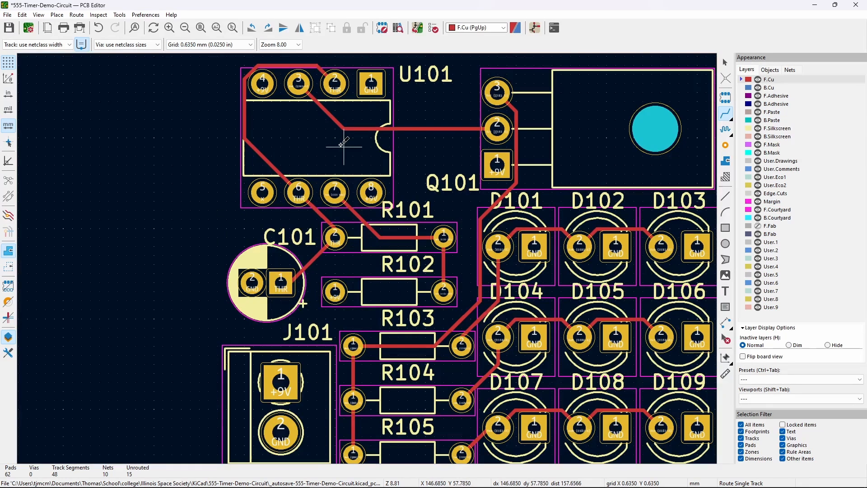
middle_drag(342, 144, 310, 114)
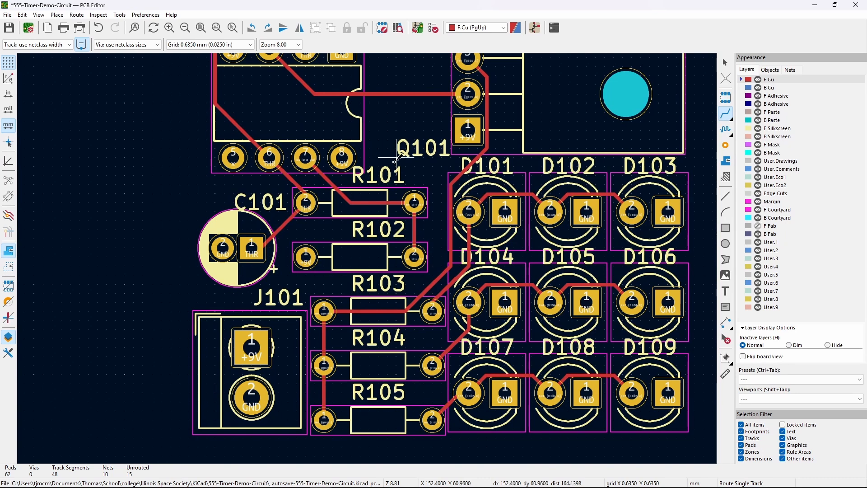
middle_drag(397, 148, 410, 183)
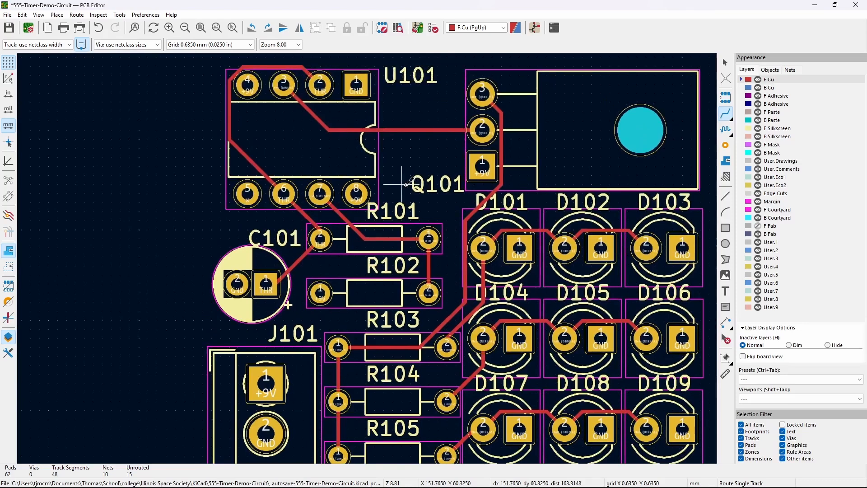
- Highlight the +9V net from J101 pad 1 to inspect its pads, then clear the highlight
key(Escape)
click(265, 379)
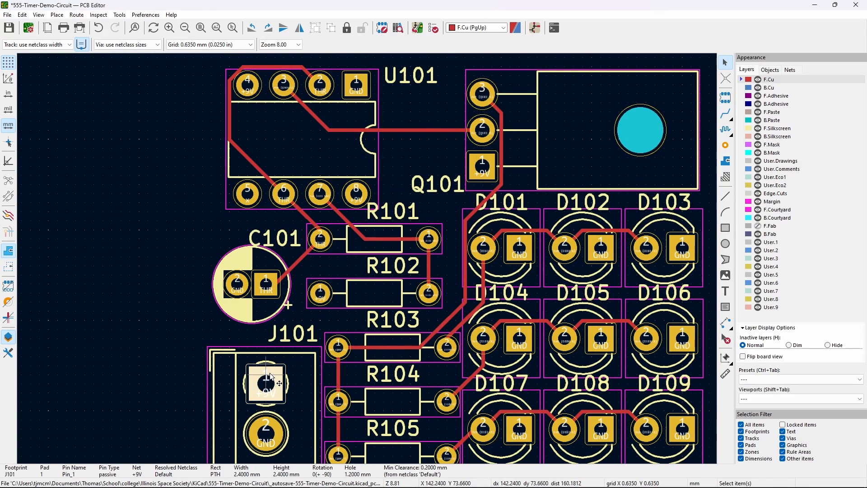
key(Escape)
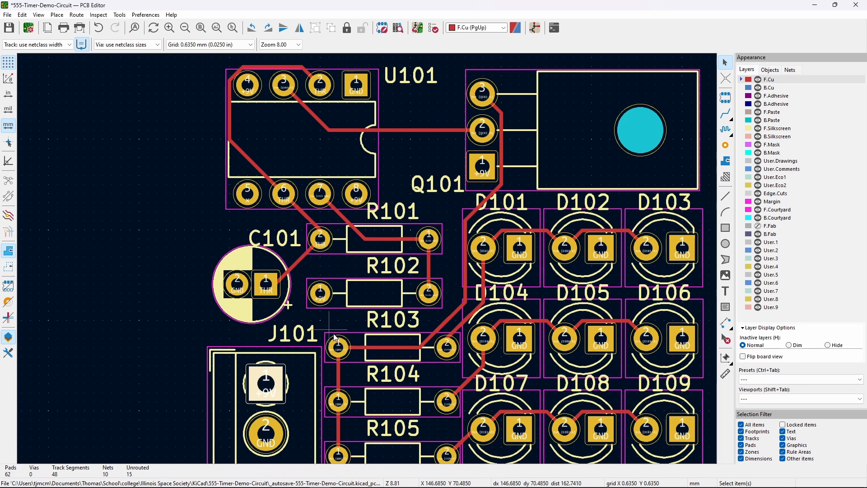
key(grave)
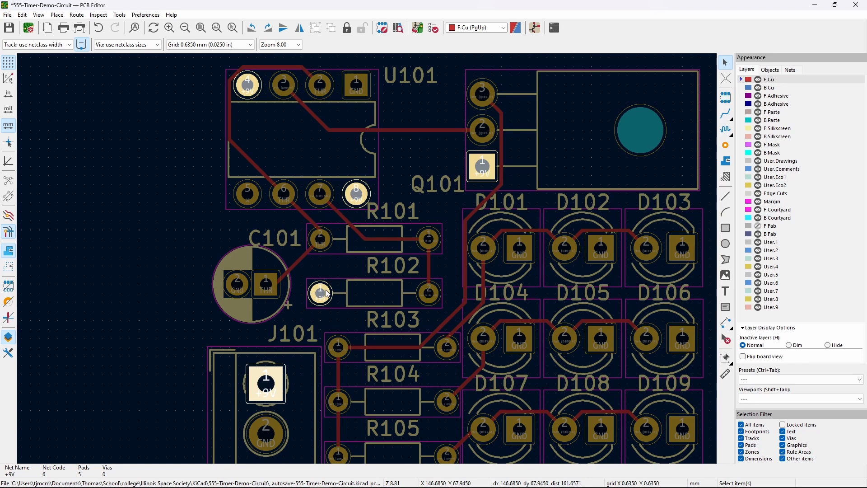
middle_drag(351, 262, 309, 288)
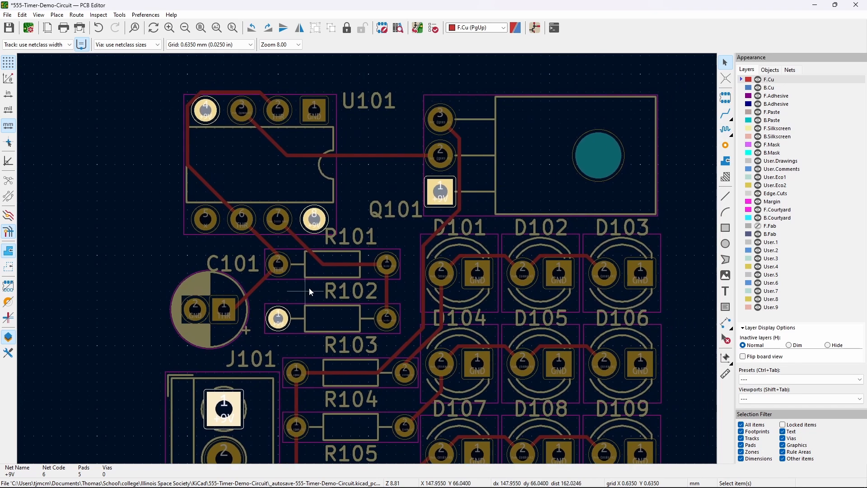
middle_drag(153, 211, 194, 225)
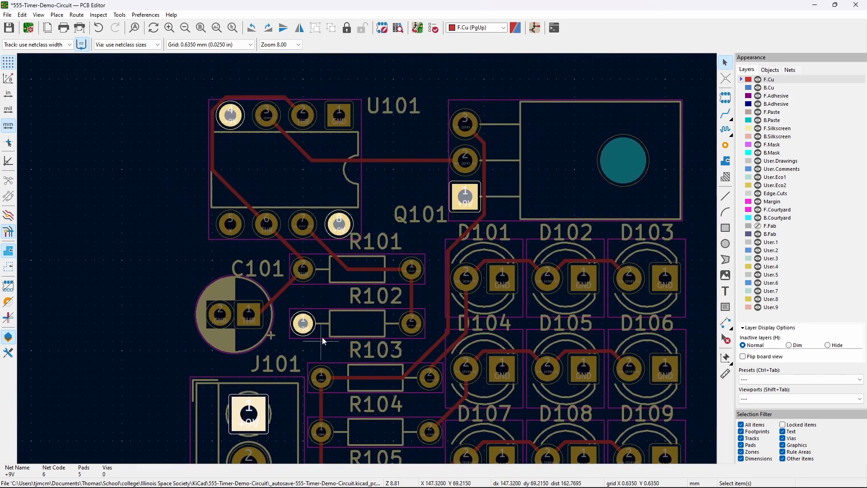
middle_drag(321, 337, 302, 295)
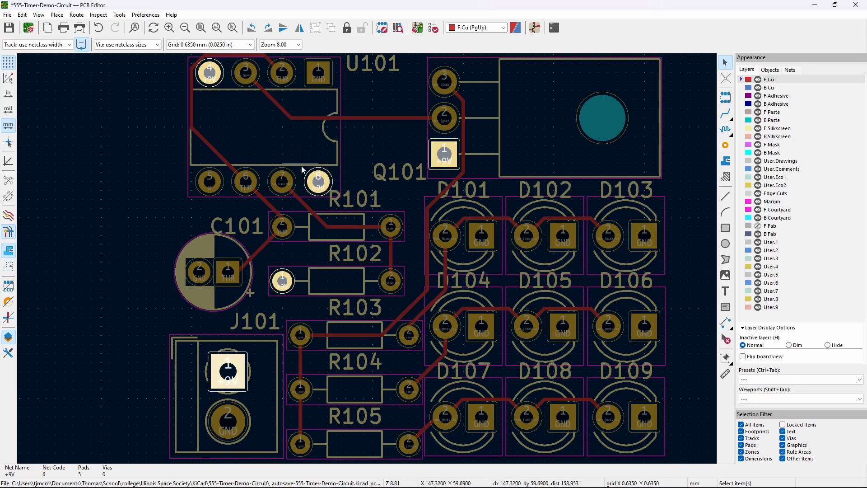
key(Escape)
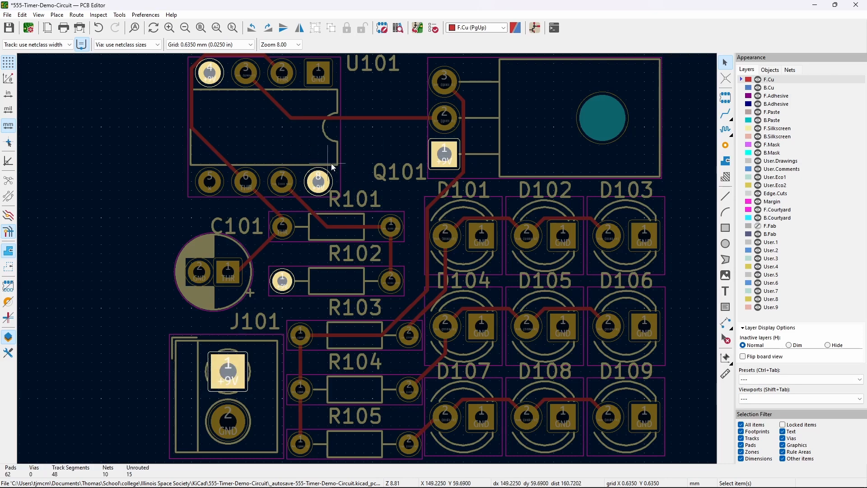
key(Escape)
- Route +9V tracks from J101 pin 1 via R102 to Q101 pin 1, U101 pin 8 and pin 4
click(725, 114)
click(229, 370)
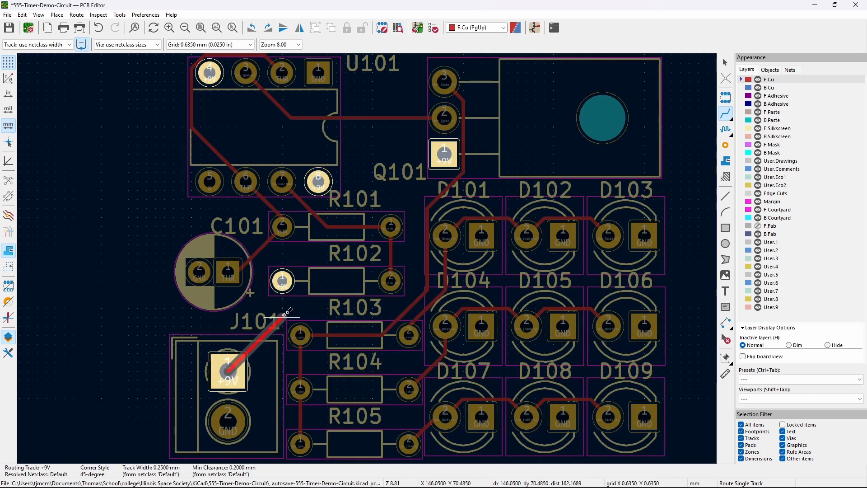
click(282, 281)
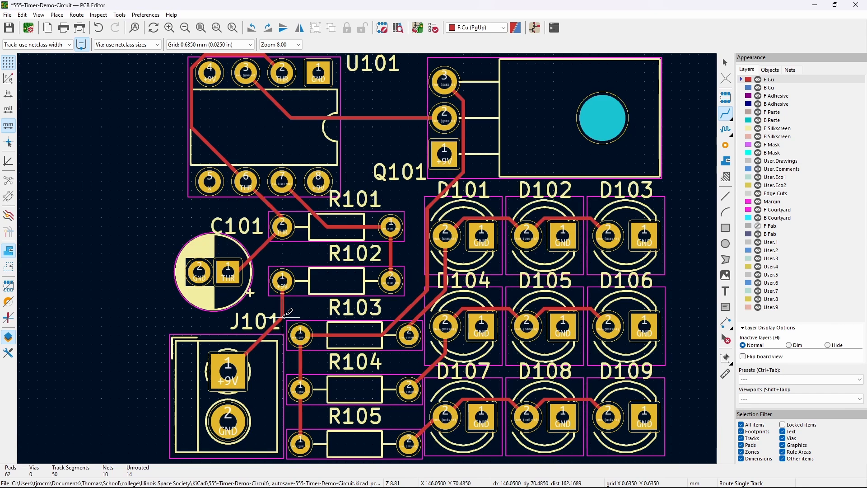
click(283, 317)
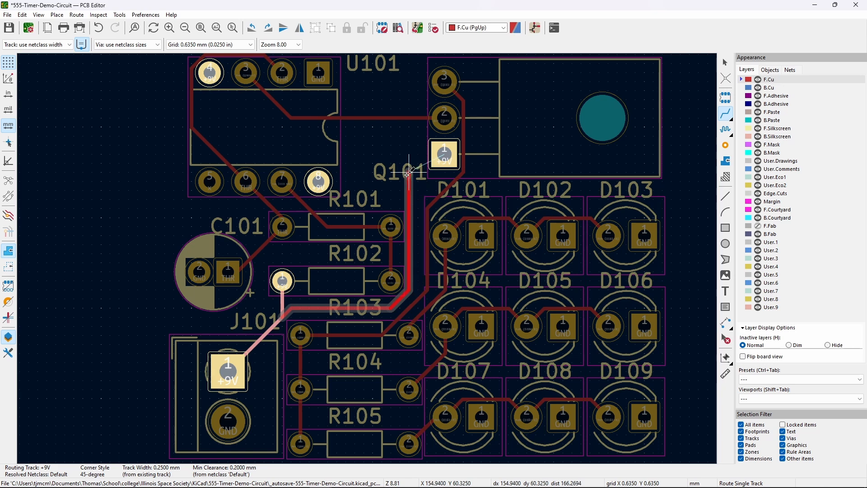
click(445, 154)
click(445, 154)
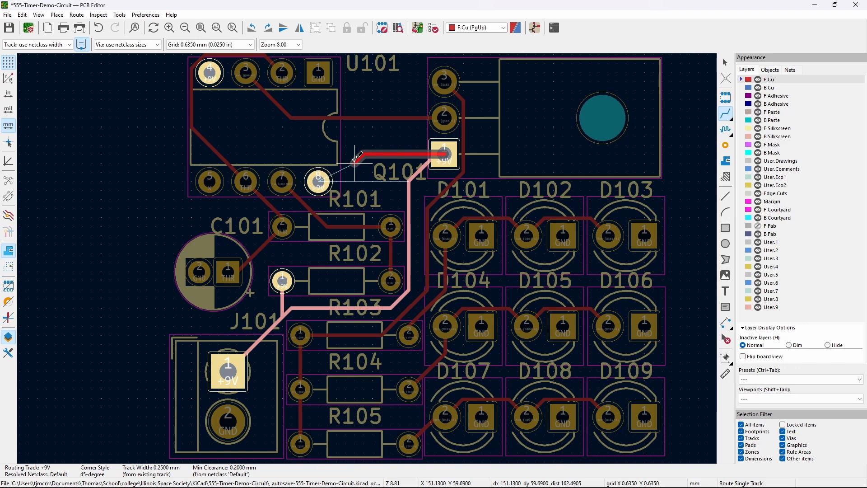
click(318, 181)
click(318, 181)
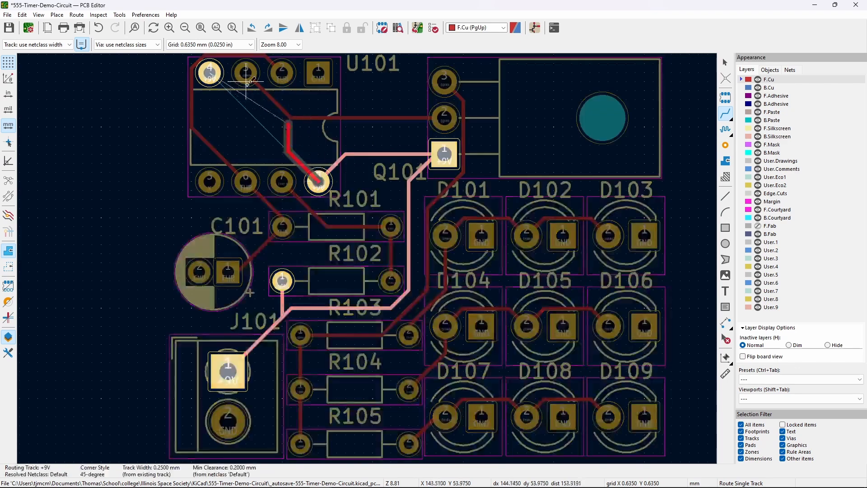
click(209, 72)
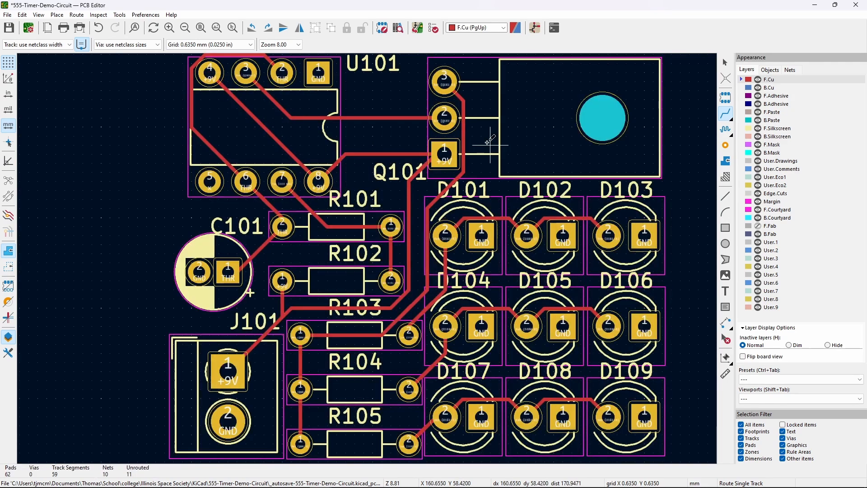
- Select the track segment below Q101 pin 1 and start, then cancel, a drag of it
click(725, 63)
click(423, 170)
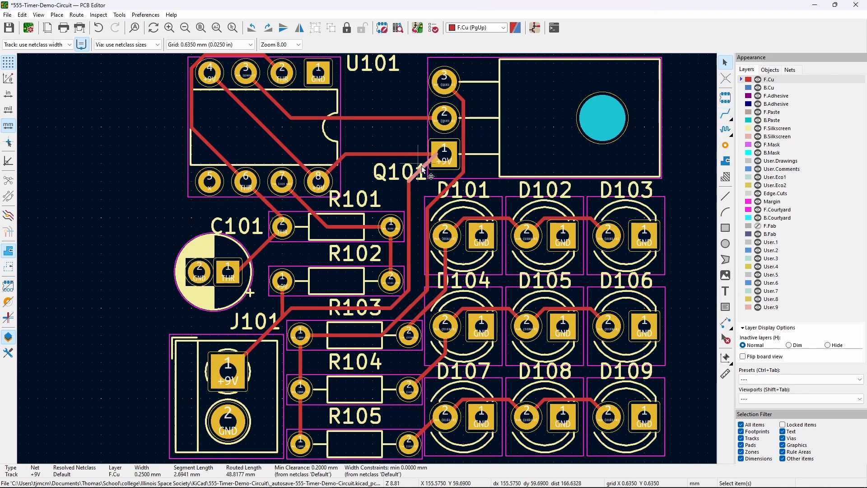
key(d)
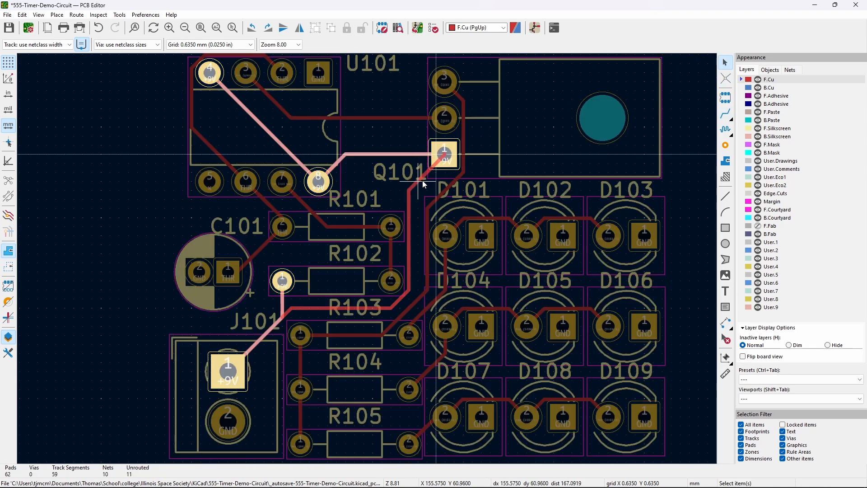
key(Escape)
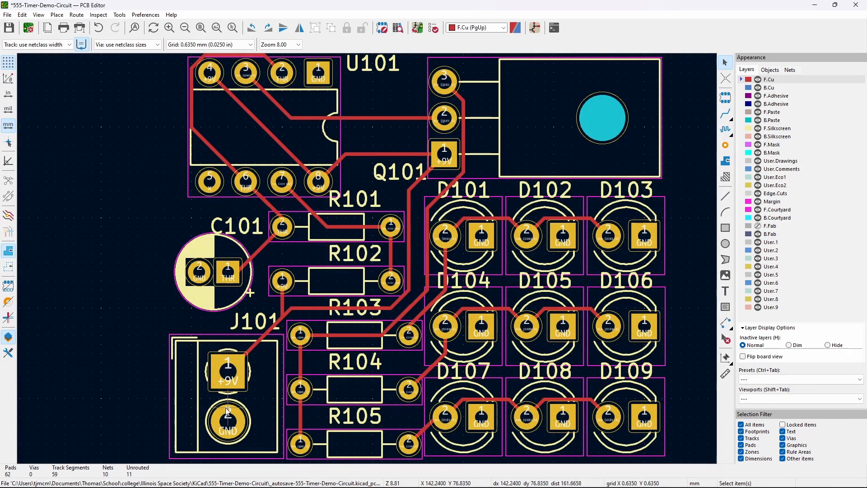
- Zoom out to the whole board and place the first filled-zone corner above U101
mouse_move(147, 235)
middle_down()
mouse_move(129, 190)
mouse_move(144, 171)
mouse_move(120, 193)
mouse_move(146, 226)
mouse_move(139, 240)
middle_up()
scroll(139, 240, down, 2)
middle_drag(367, 259, 192, 243)
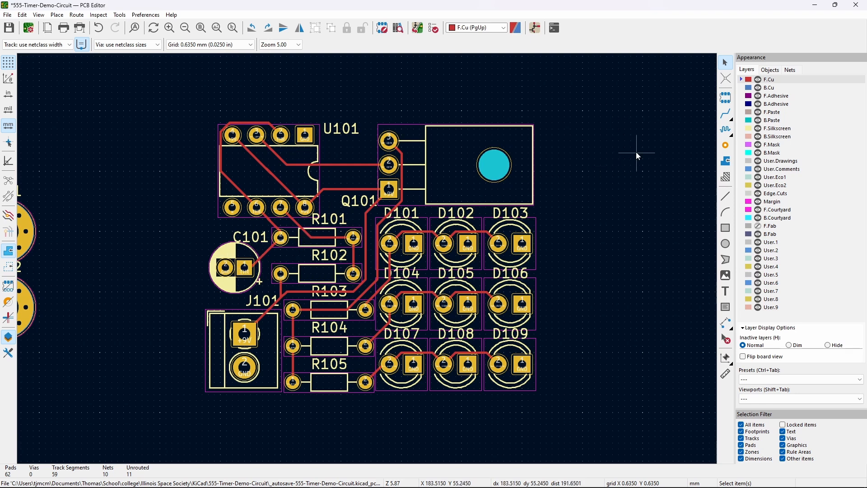
click(725, 161)
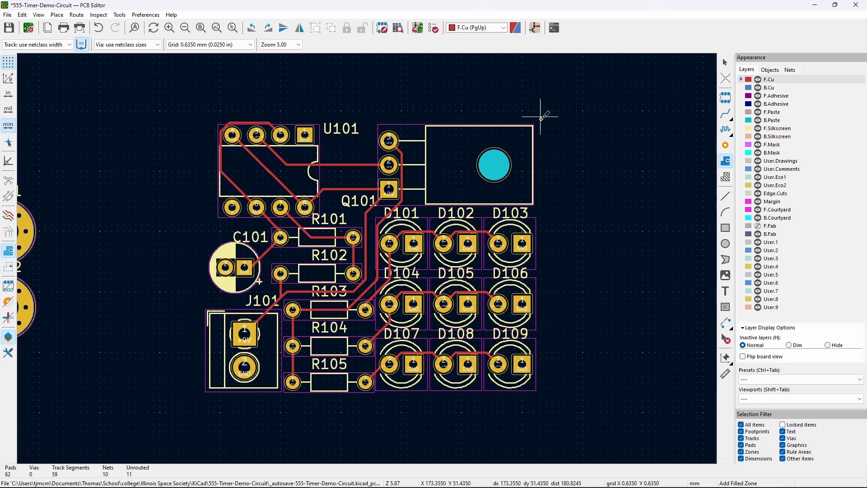
click(208, 117)
- Assign the new F.Cu zone to GND and close its rectangular outline around the whole board
click(196, 116)
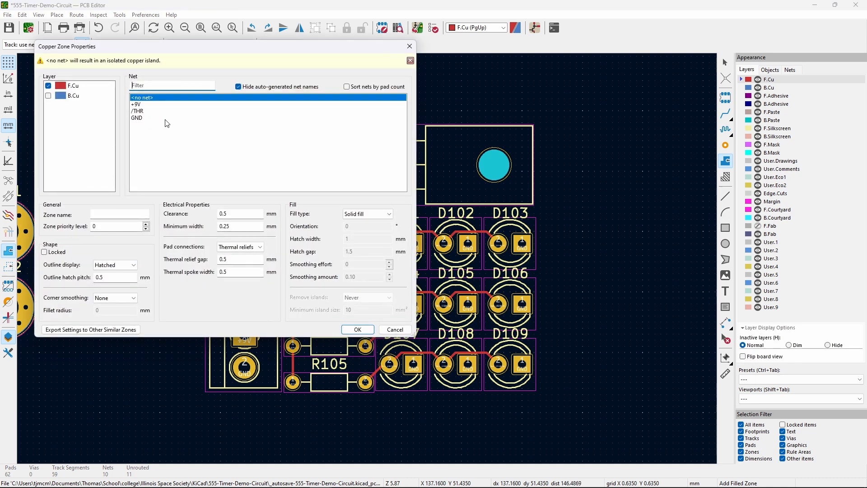
click(145, 118)
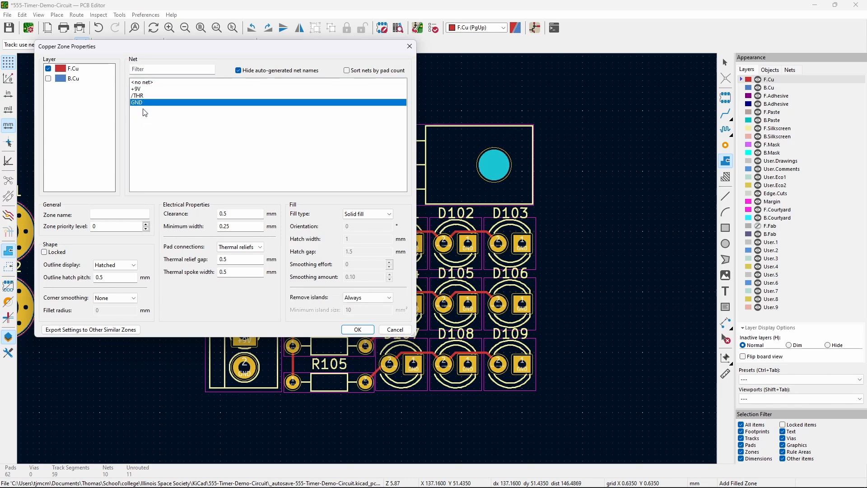
click(358, 330)
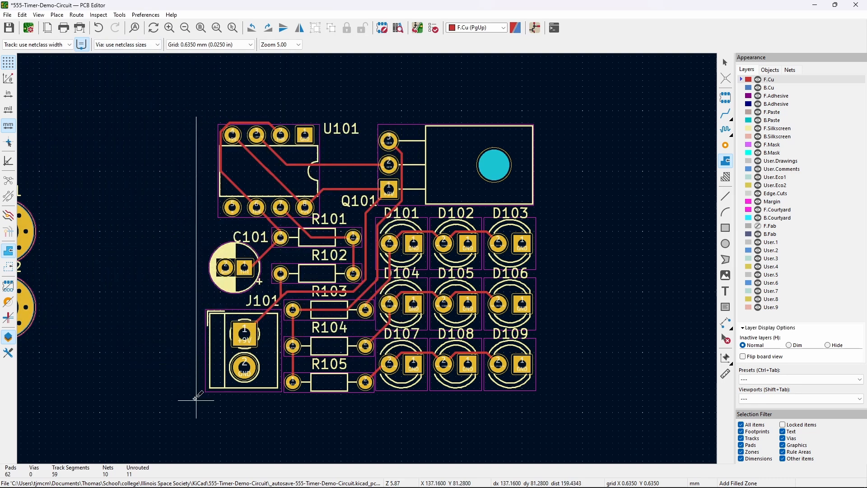
click(196, 399)
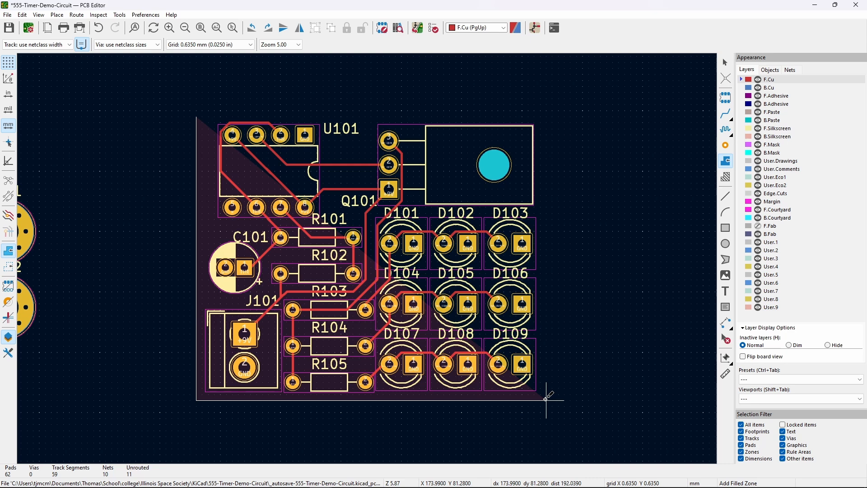
click(546, 400)
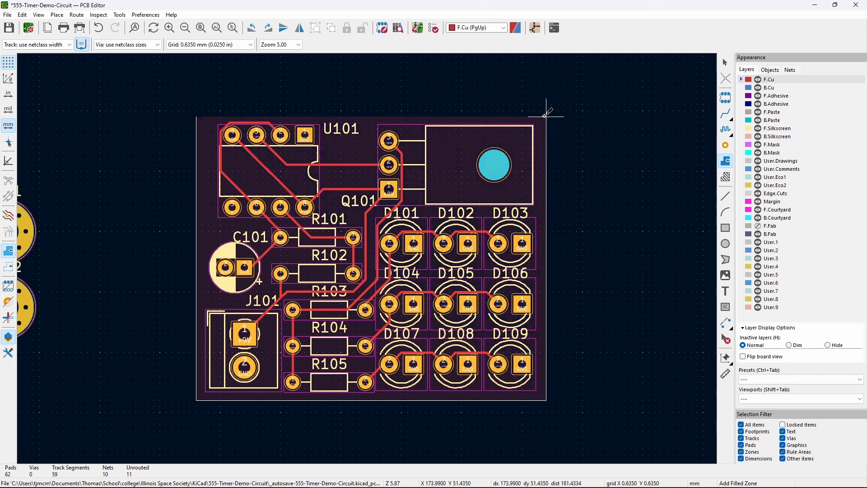
click(546, 116)
click(197, 116)
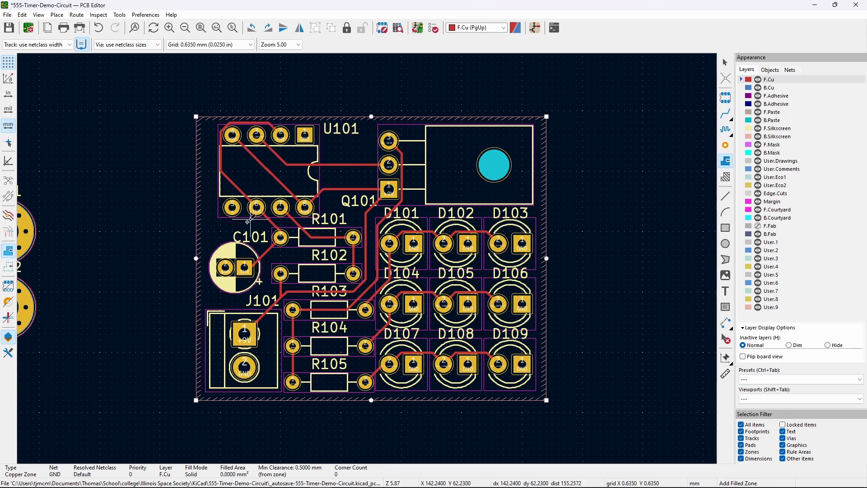
- Fill the GND zone with B, then reopen its Copper Zone Properties by double-clicking it
key(b)
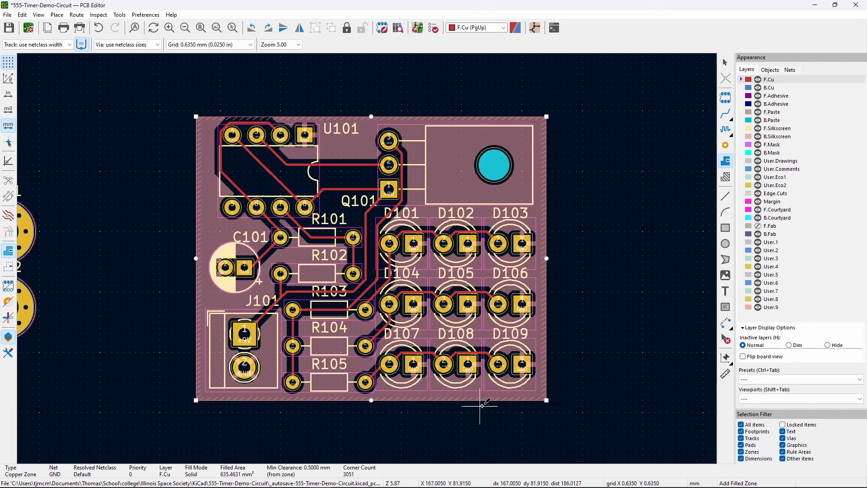
key(Escape)
key(Escape)
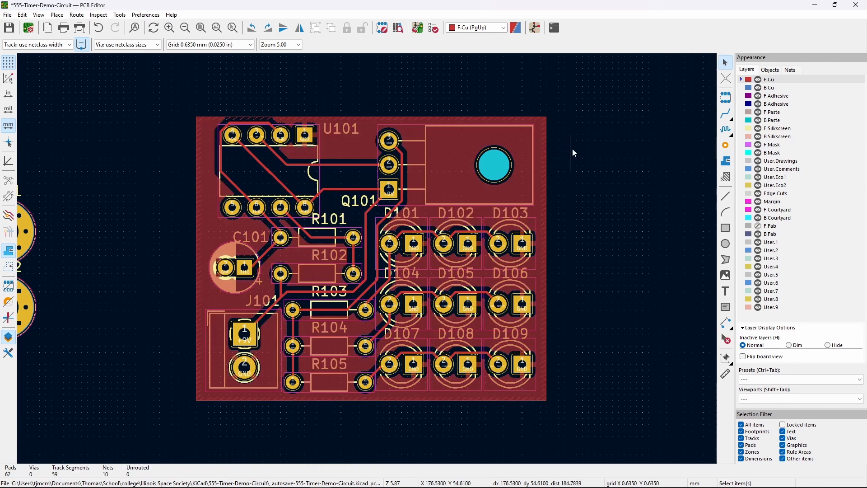
click(212, 327)
click(205, 294)
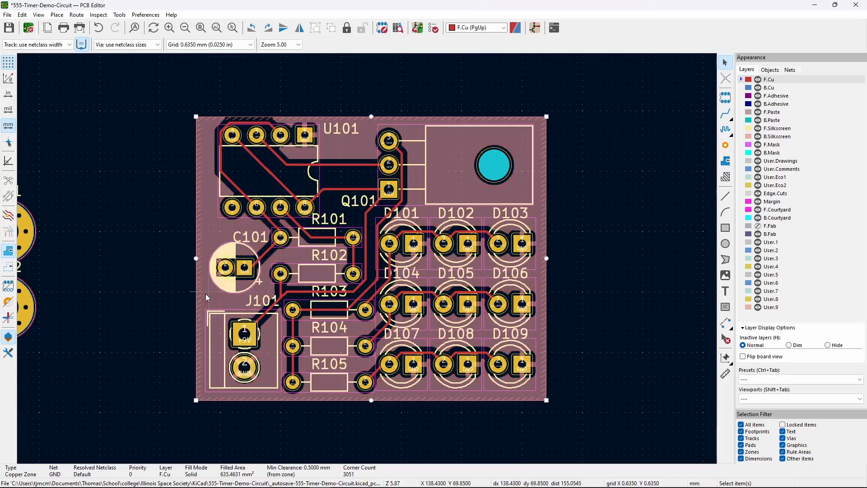
double_click(207, 297)
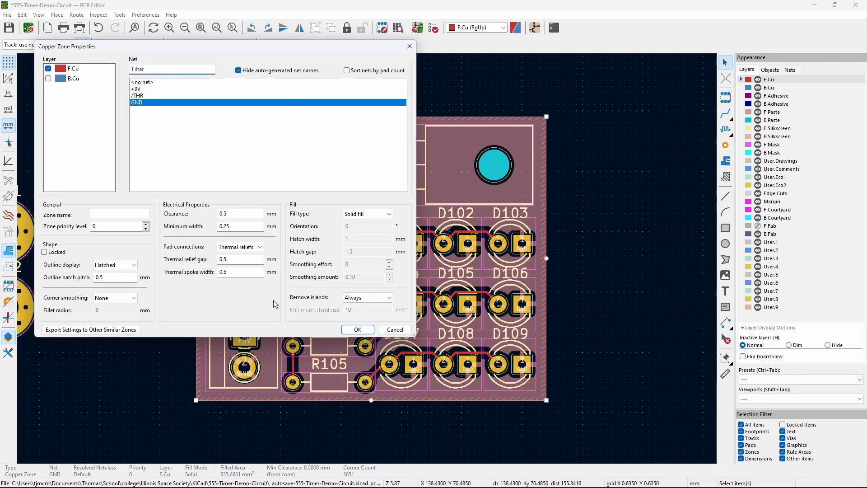
- Change the GND zone's pad connections to Solid and apply
click(252, 248)
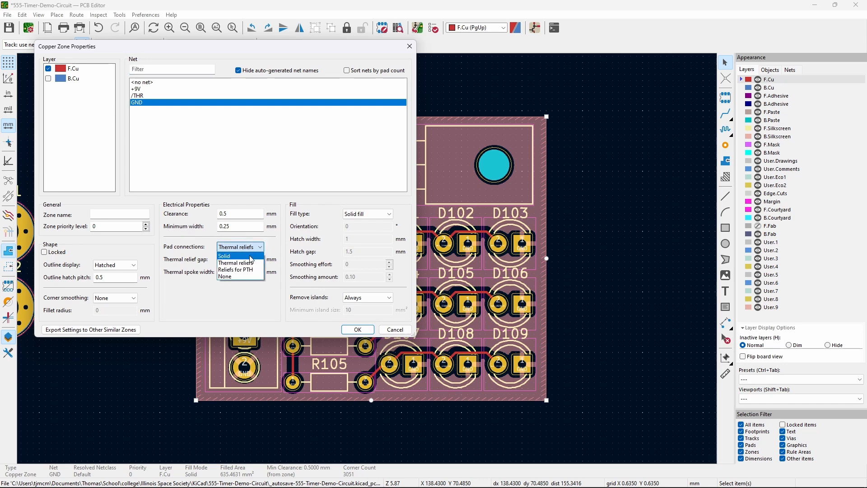
click(251, 257)
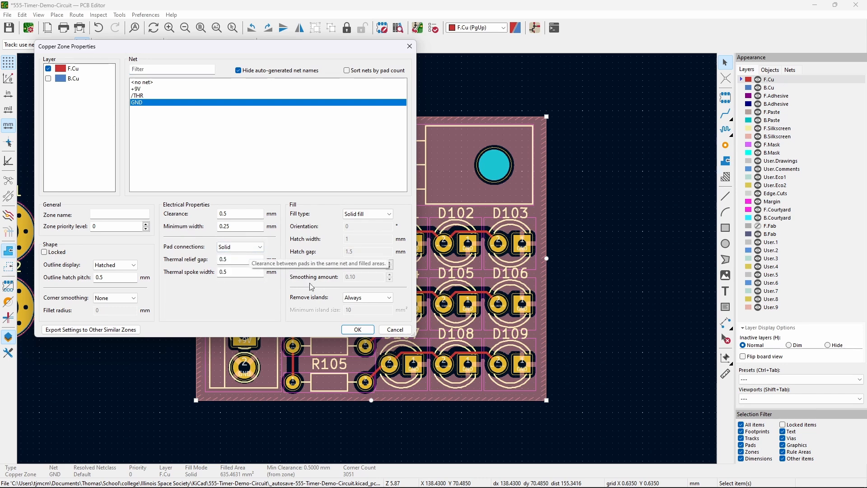
click(357, 329)
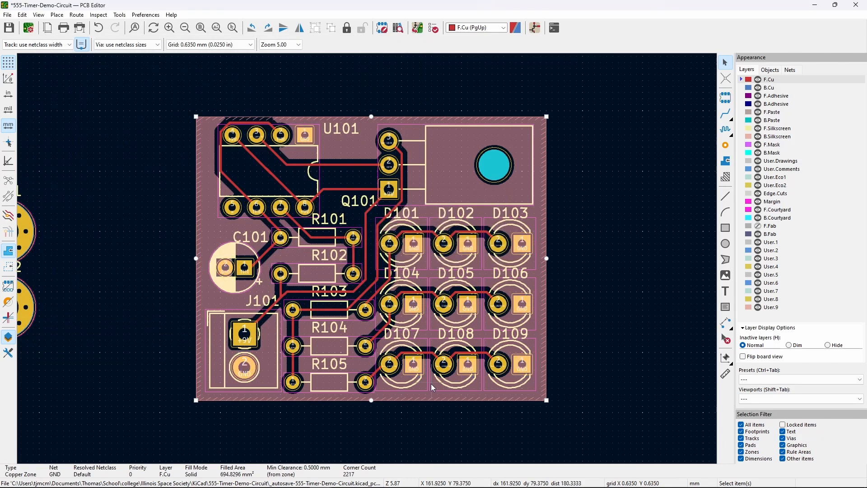
- Zoom around the board and pan to bring mounting holes H101 and H102 into view
scroll(414, 371, up, 2)
middle_drag(611, 186, 648, 226)
scroll(648, 227, down, 2)
middle_drag(484, 296, 591, 310)
click(421, 80)
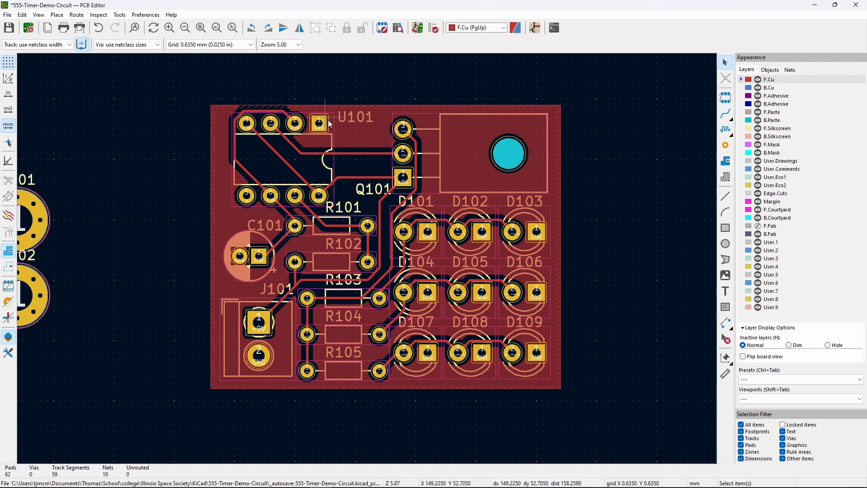
middle_drag(186, 158, 142, 156)
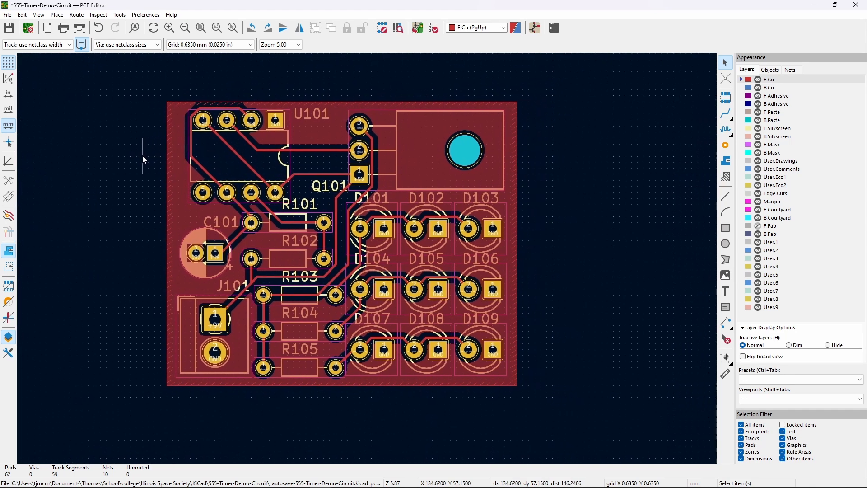
middle_drag(551, 196, 673, 173)
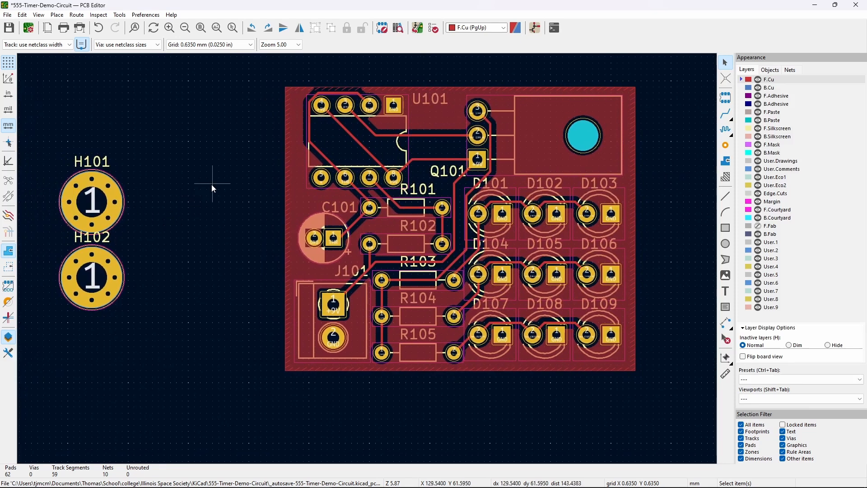
middle_drag(210, 189, 172, 195)
middle_drag(89, 227, 134, 209)
middle_drag(213, 205, 53, 219)
- Stretch the GND zone's right edge further right and box-select H101 and H102
click(497, 238)
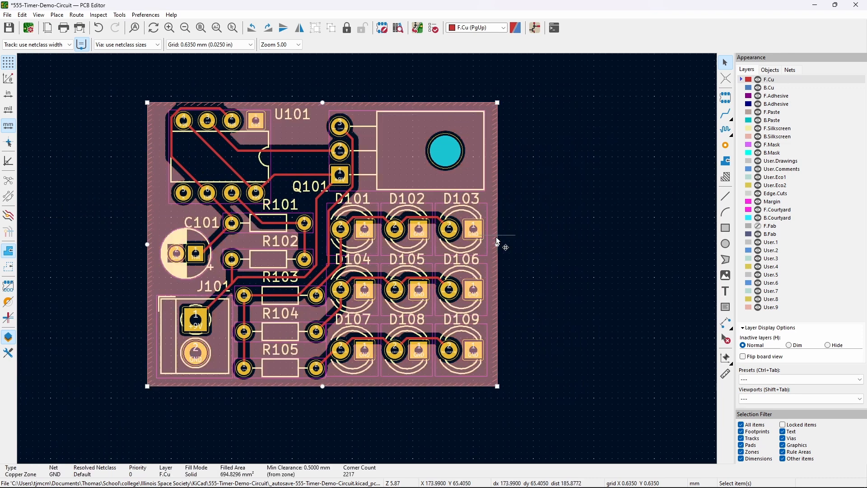
drag(498, 244, 587, 244)
click(614, 243)
scroll(236, 216, left, 5)
drag(227, 330, 68, 170)
- Move H101 and H102 together onto the board's right side
key(m)
middle_drag(298, 232, 25, 239)
drag(442, 230, 500, 216)
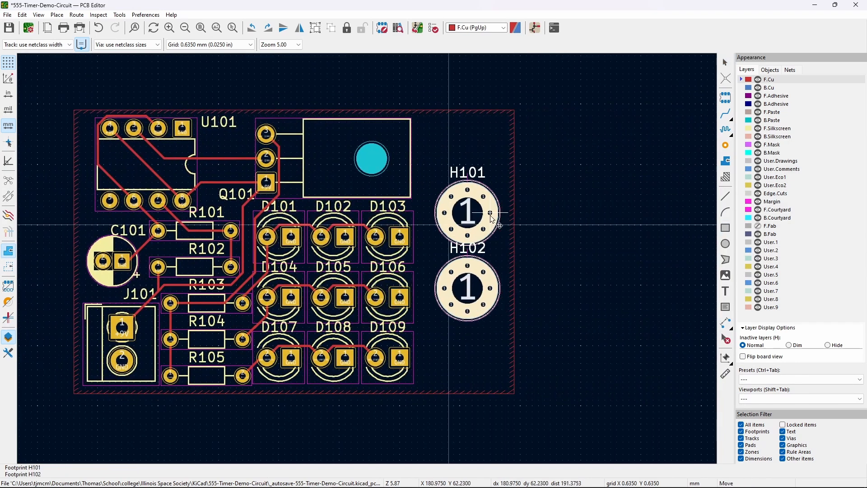
click(510, 233)
- Place H101 near the top-right corner and H102 near the bottom-right corner
click(479, 223)
key(Escape)
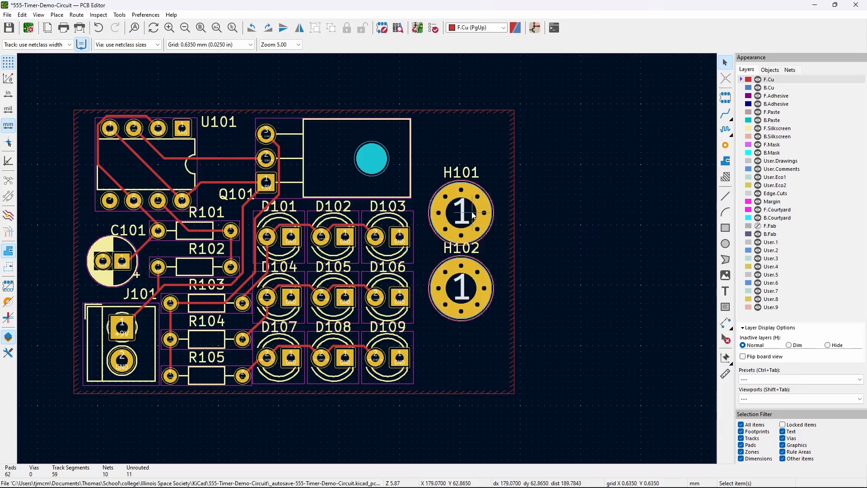
click(484, 201)
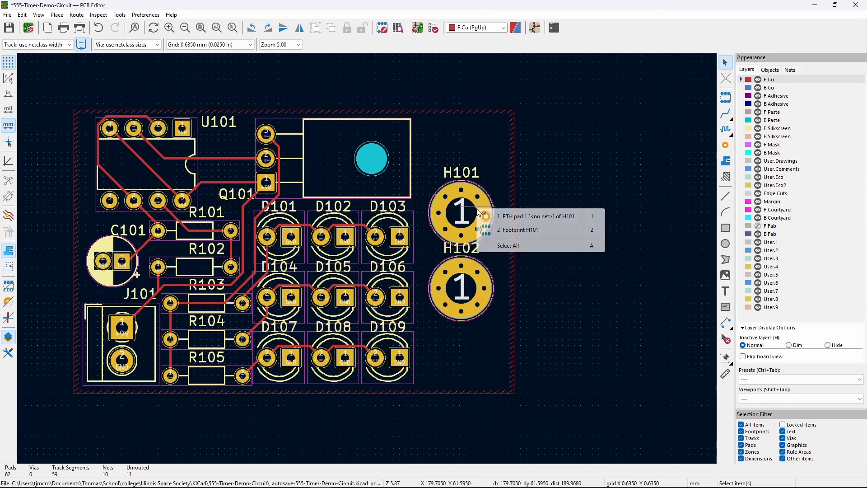
click(507, 224)
drag(485, 215, 473, 152)
click(471, 148)
click(486, 294)
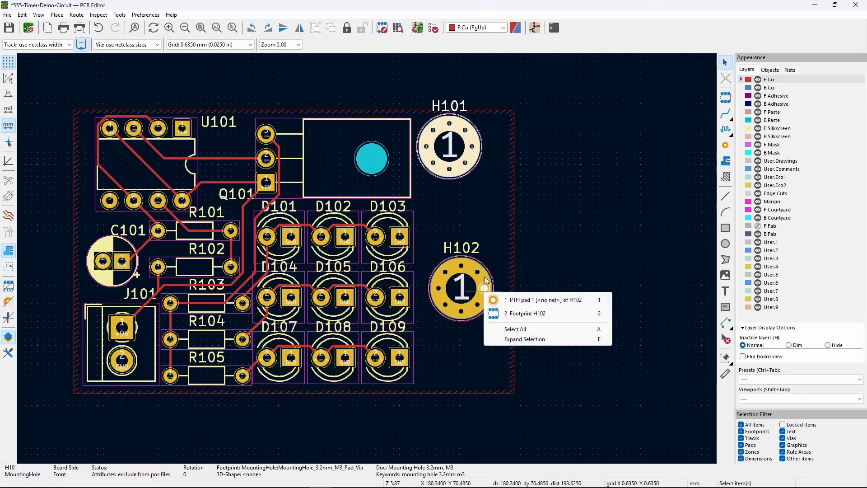
click(513, 313)
key(m)
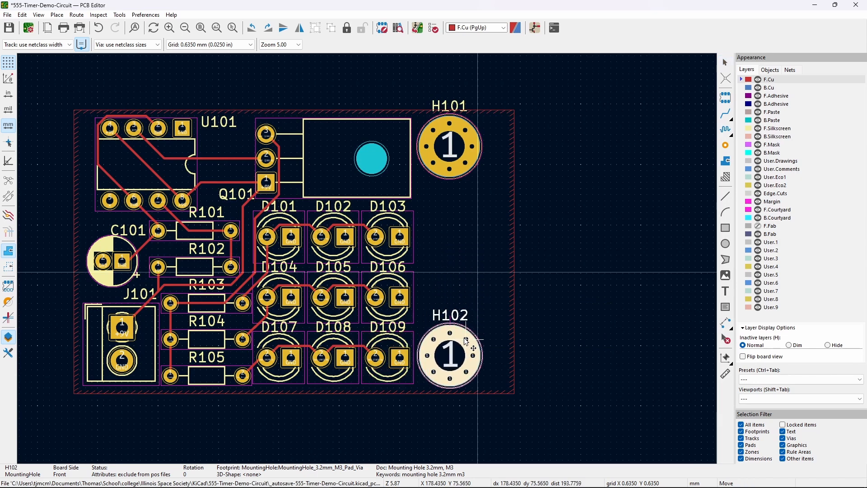
click(467, 342)
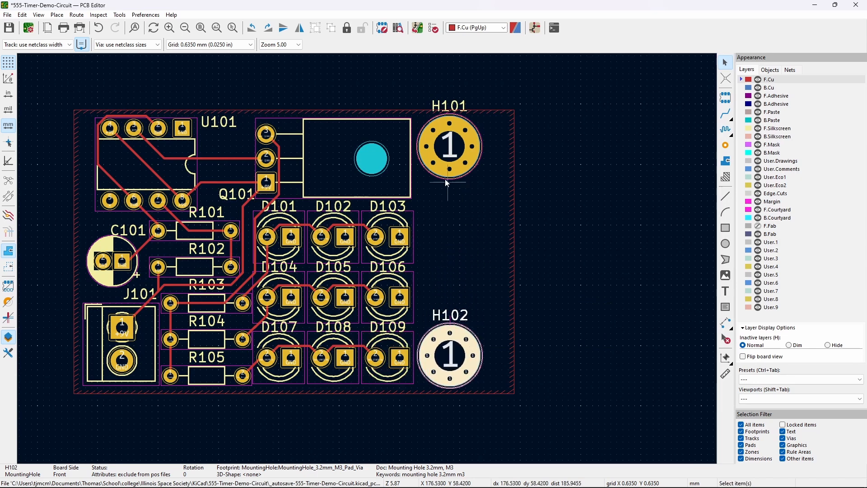
- Select both H101 and H102 footprints together
click(466, 152)
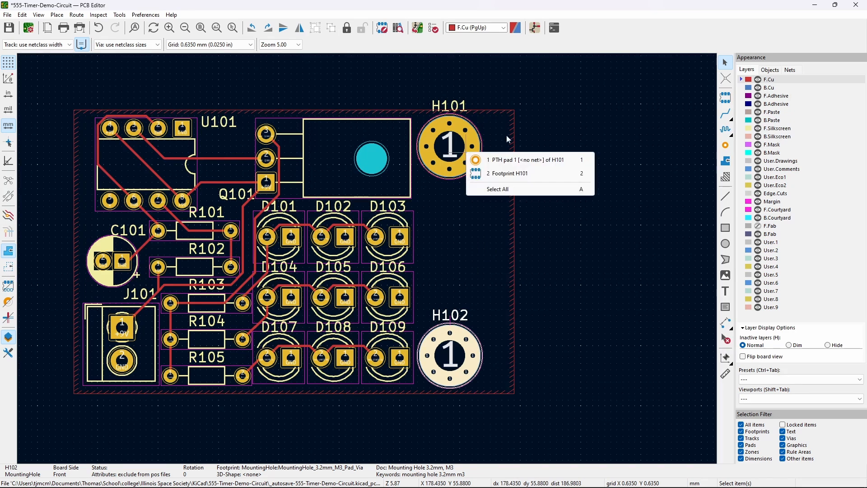
click(500, 175)
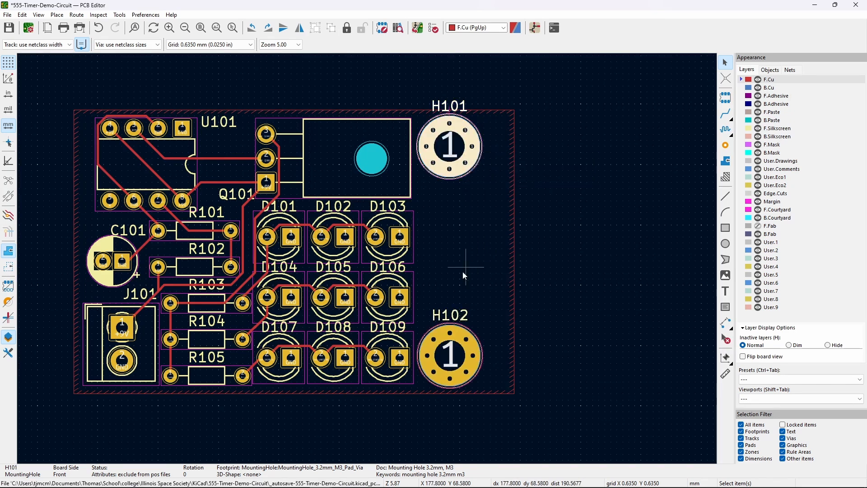
shift+click(466, 349)
click(500, 371)
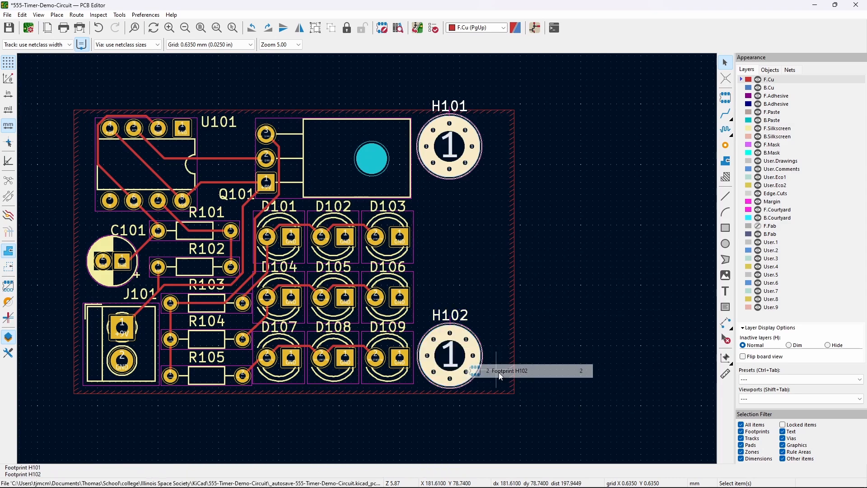
- Align H101 and H102 to Horizontal Center via the Align/Distribute context menu
right_click(469, 351)
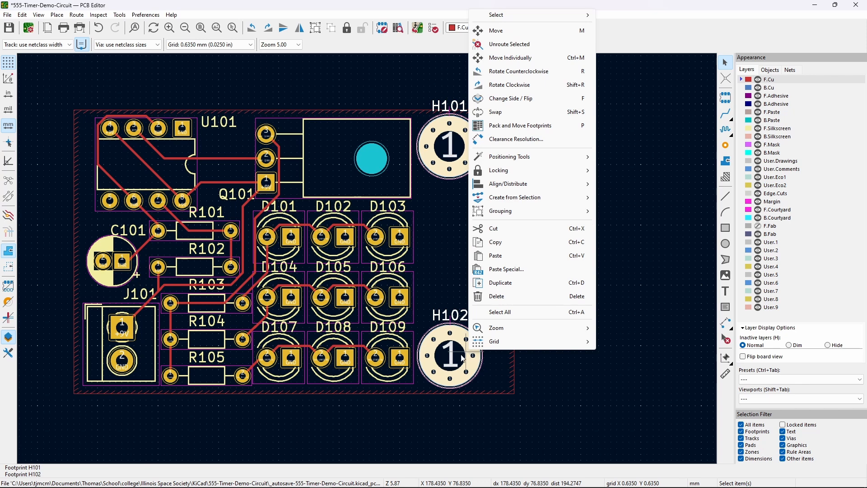
mouse_move(536, 191)
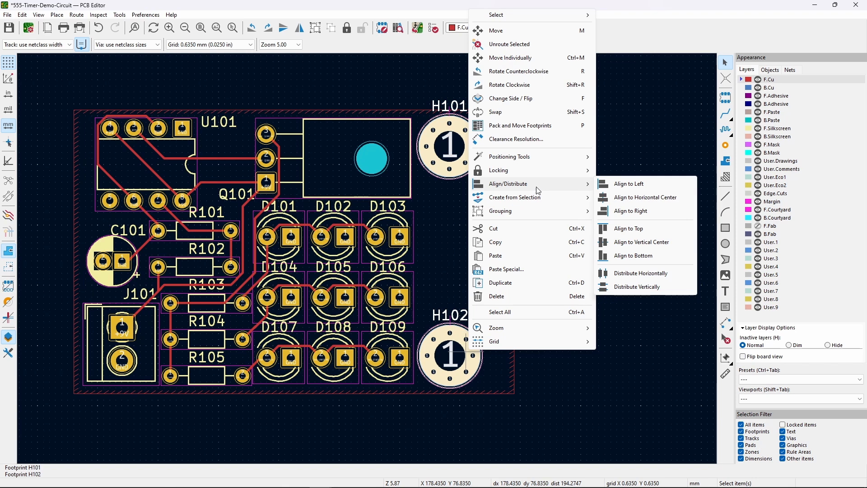
click(634, 198)
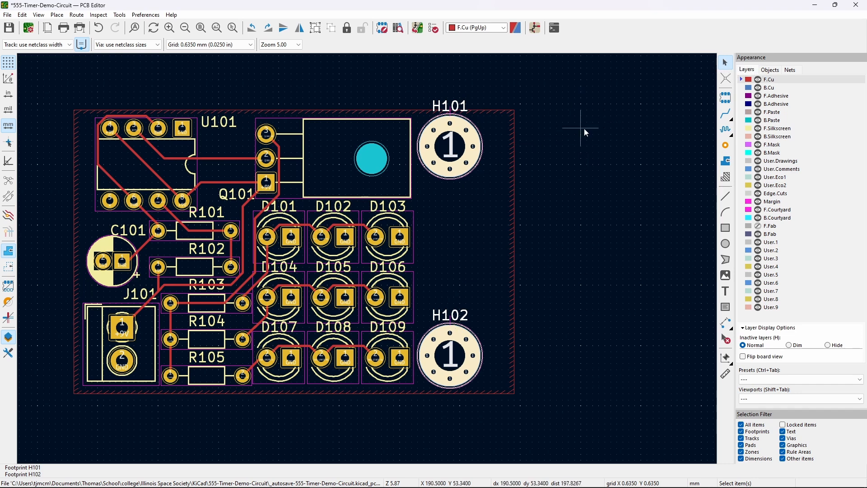
middle_drag(563, 231, 634, 213)
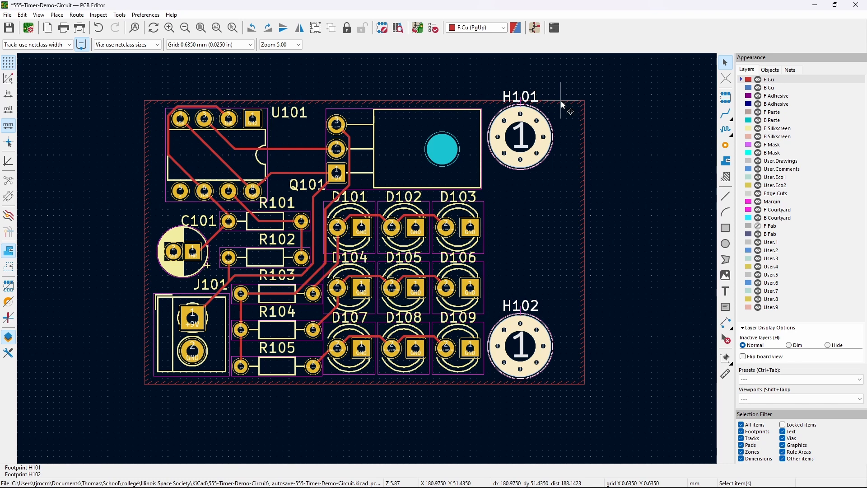
- Drag the H101 reference text from above its mounting hole to below it
key(Escape)
click(529, 95)
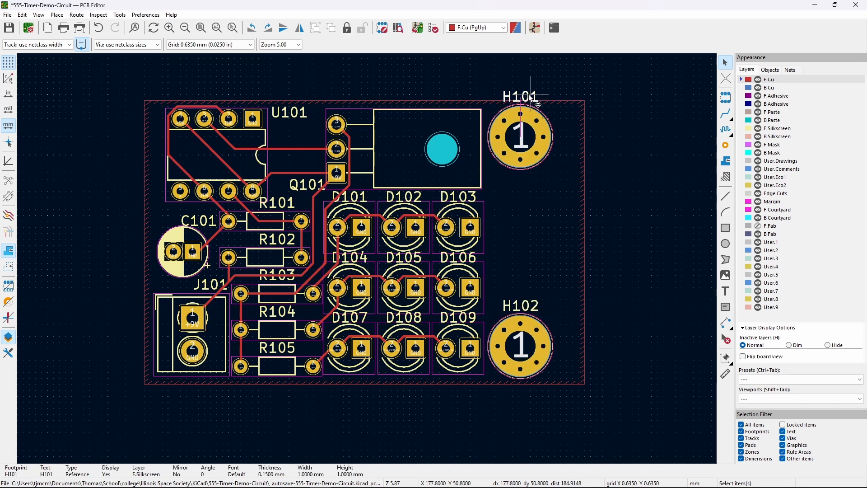
drag(531, 96, 530, 179)
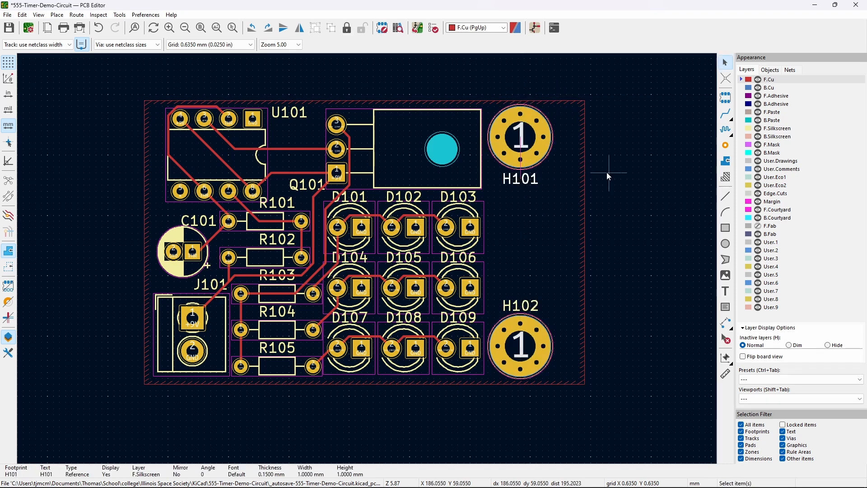
key(Escape)
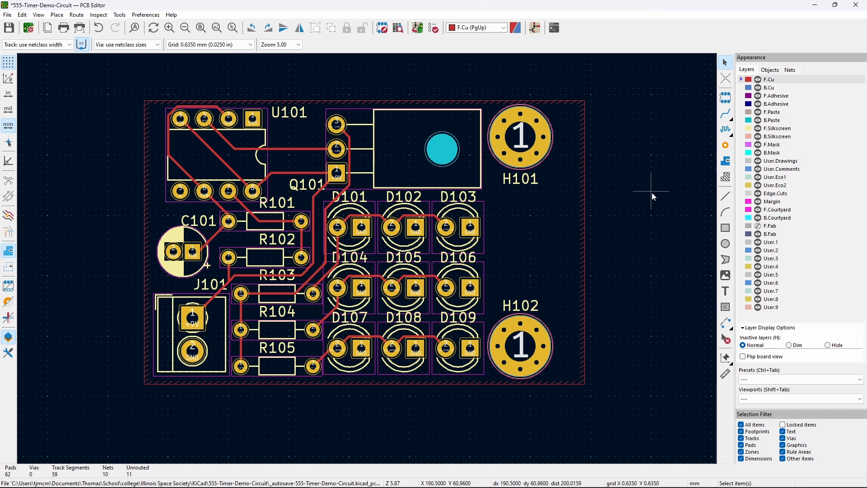
- On Edge.Cuts, start a rectangle at the board's top-right corner for the new outline
click(771, 194)
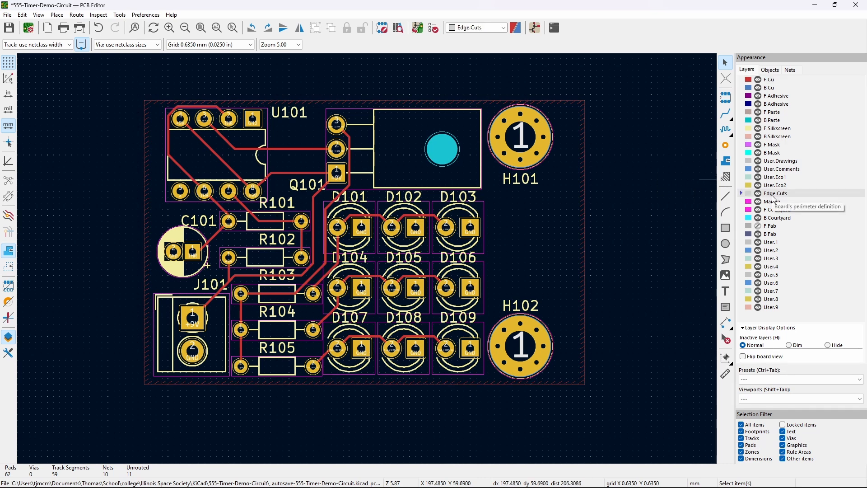
click(725, 228)
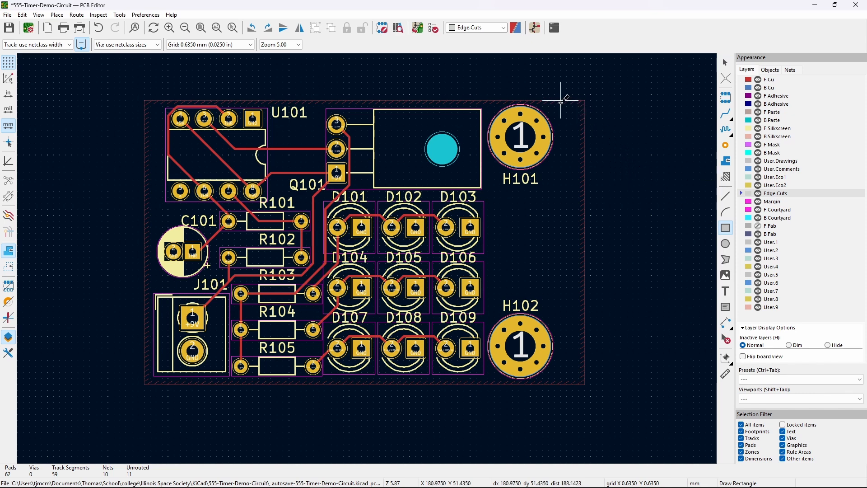
click(565, 97)
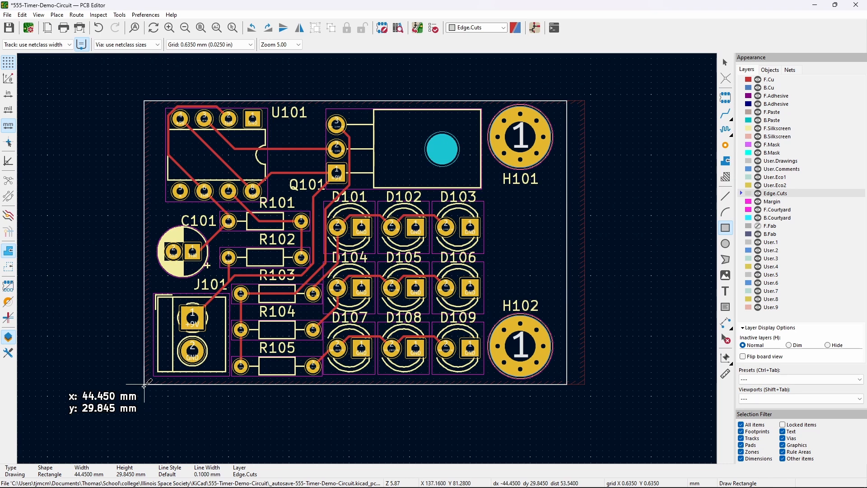
- Set the grid to 0.0250 mm and place the outline's bottom-left corner at 45.01 × 29.99 mm
right_click(144, 386)
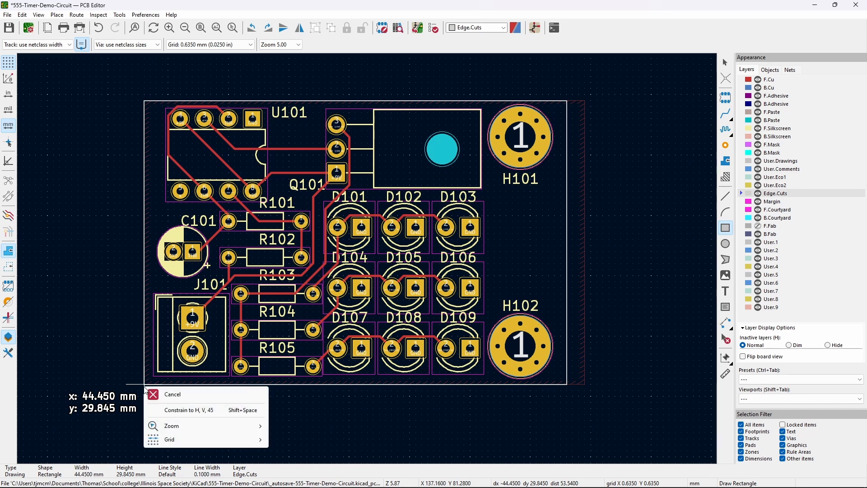
mouse_move(199, 439)
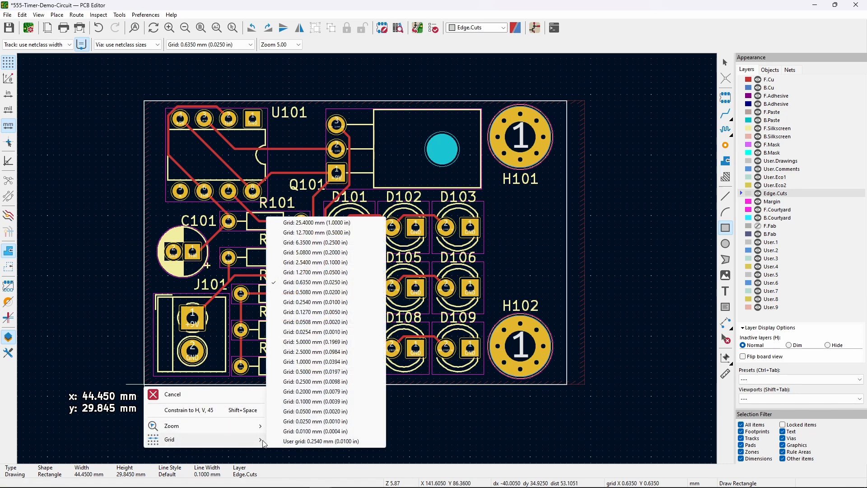
click(312, 424)
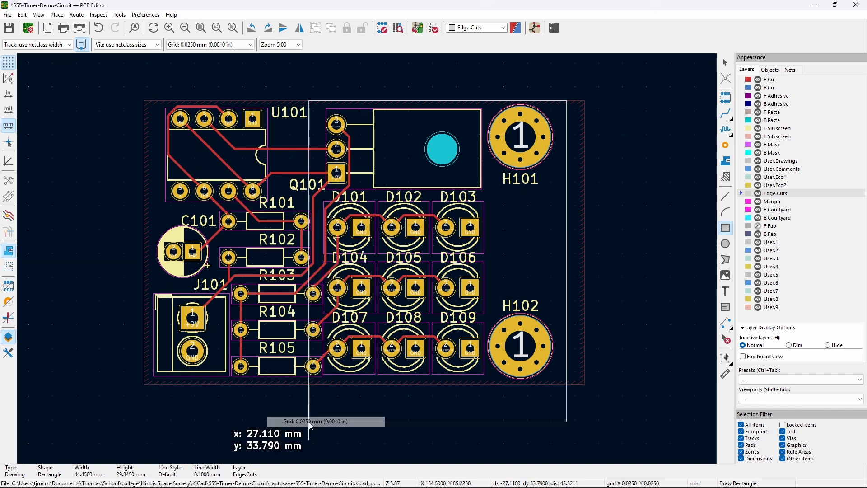
click(139, 386)
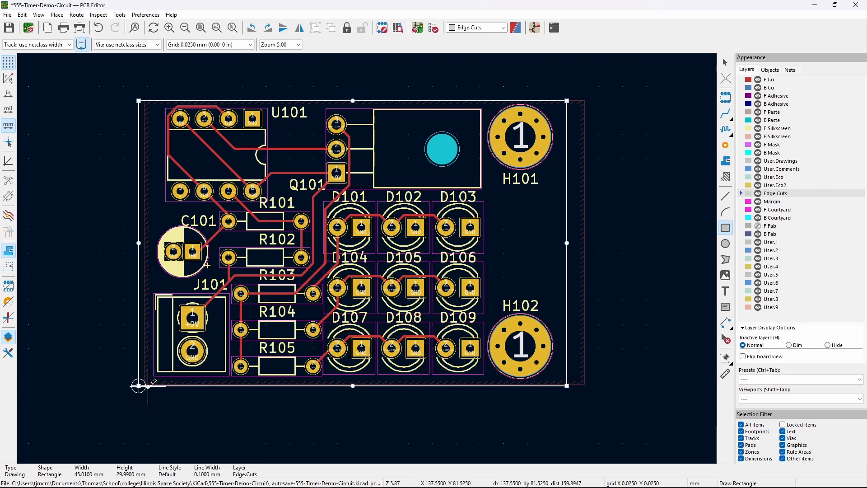
- Change the grid to the finer 0.0100 mm setting
right_click(144, 383)
mouse_move(199, 440)
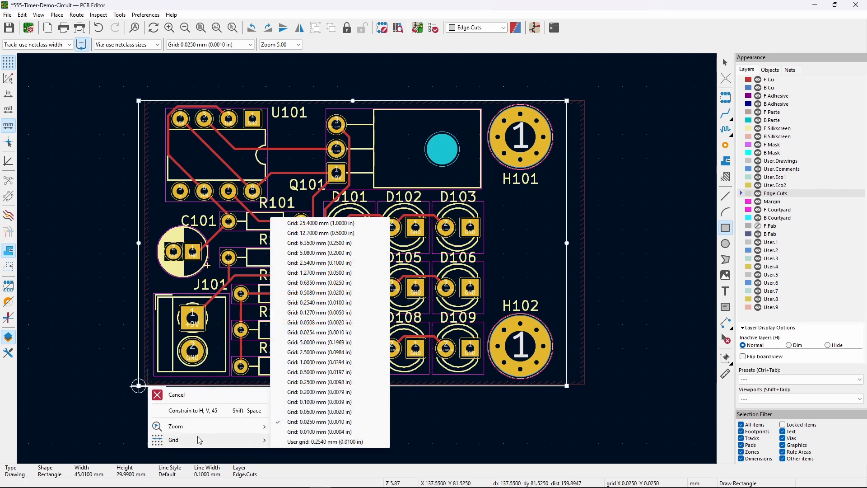
click(318, 432)
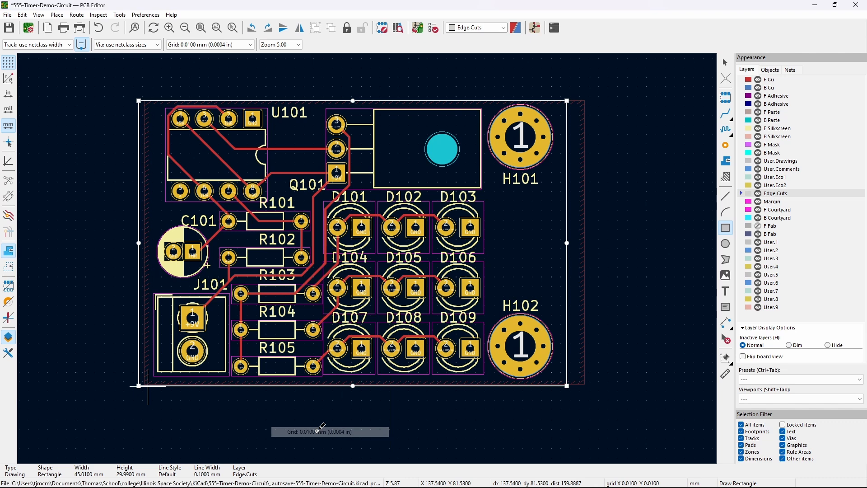
- Select the board outline and fine-tune its left edge, keeping the width at 45.01 mm
click(139, 243)
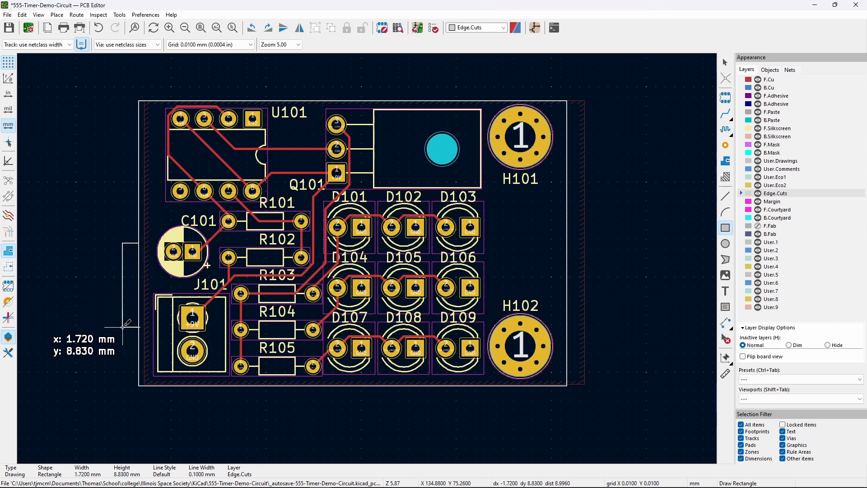
key(Escape)
click(724, 64)
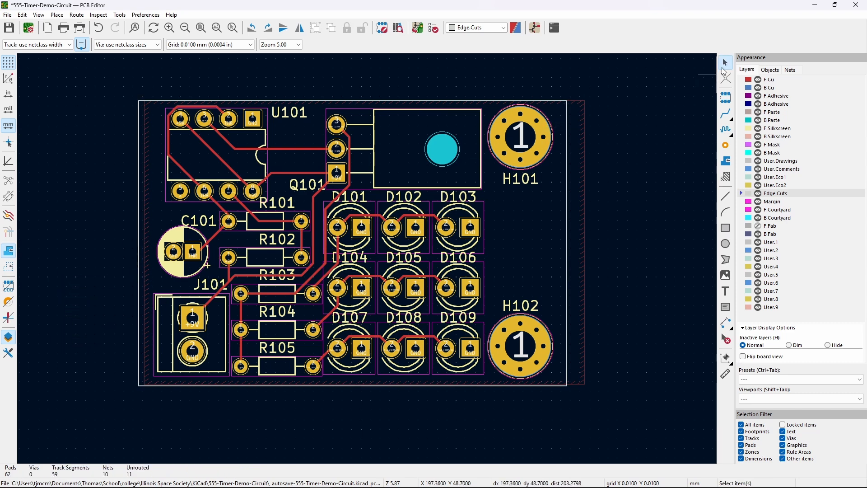
click(138, 288)
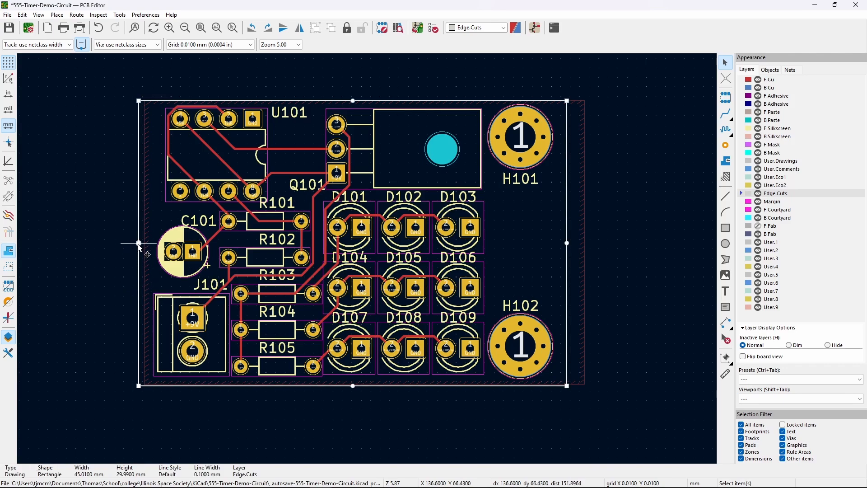
scroll(139, 245, up, 8)
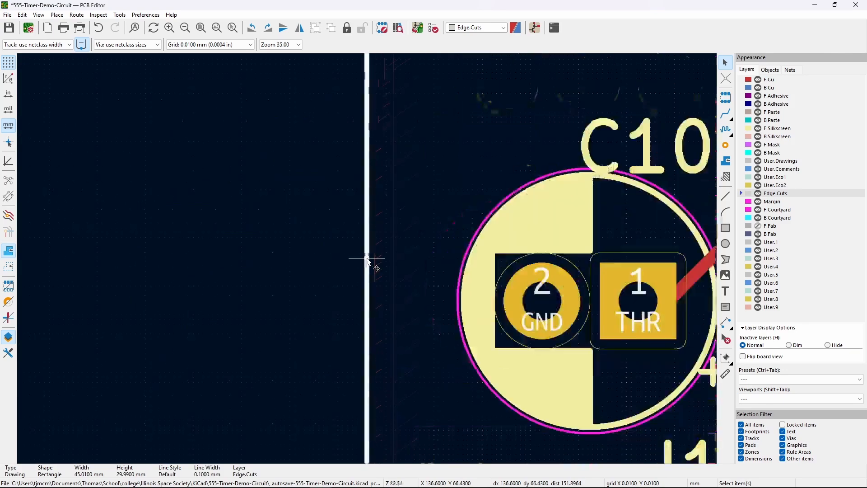
scroll(367, 258, down, 6)
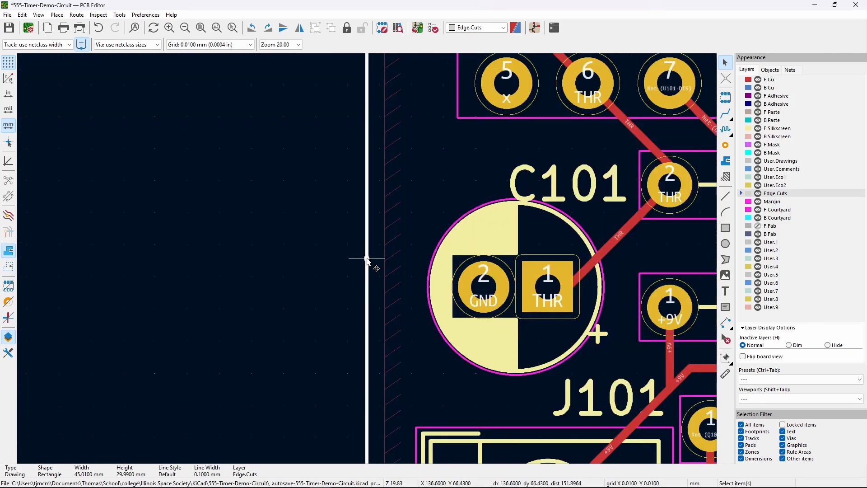
drag(367, 259, 370, 258)
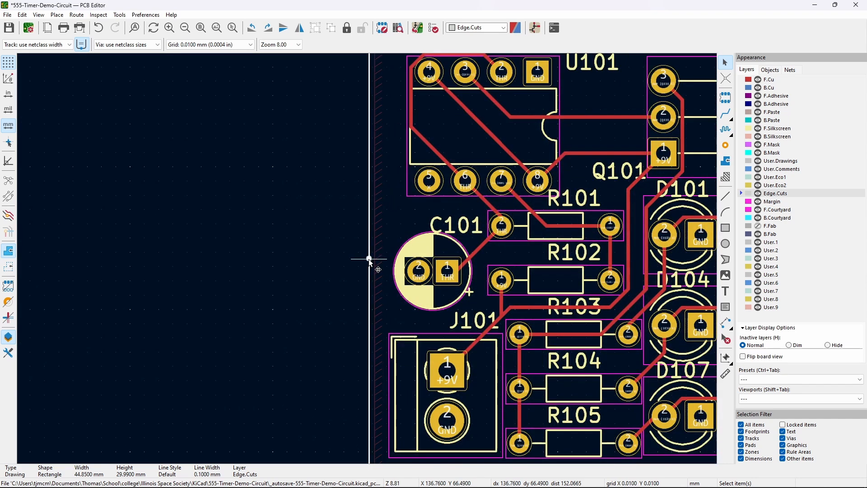
drag(369, 259, 366, 259)
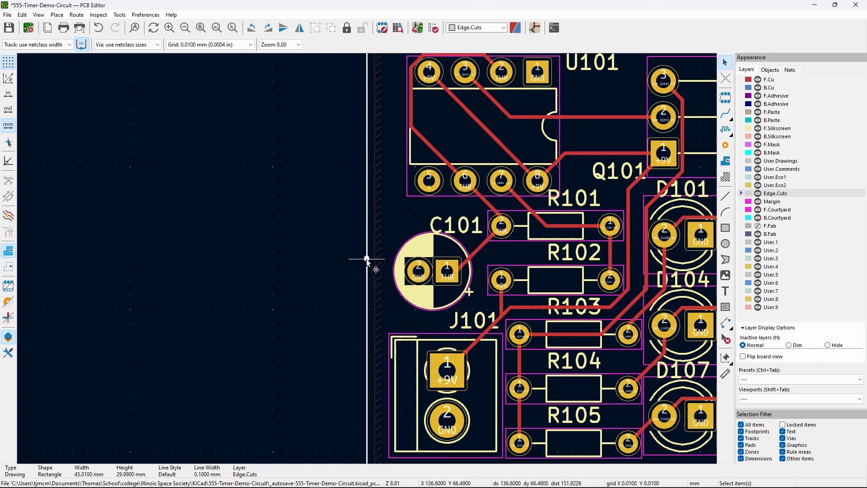
drag(367, 259, 366, 259)
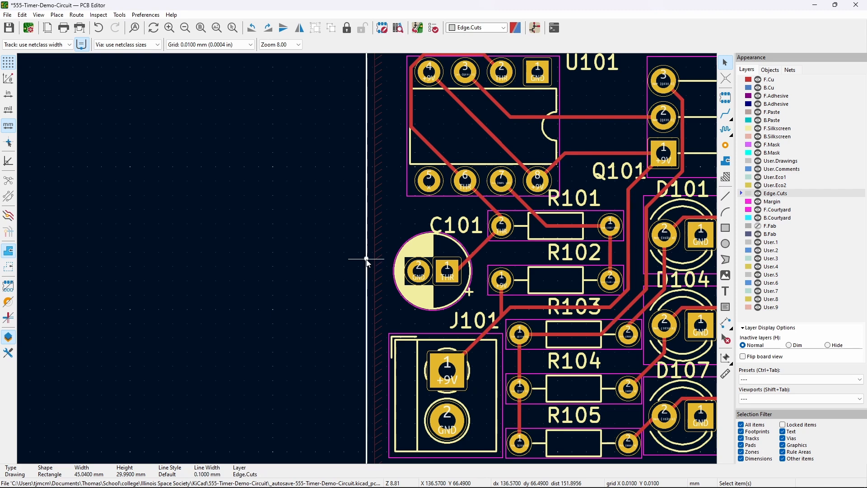
scroll(367, 260, up, 6)
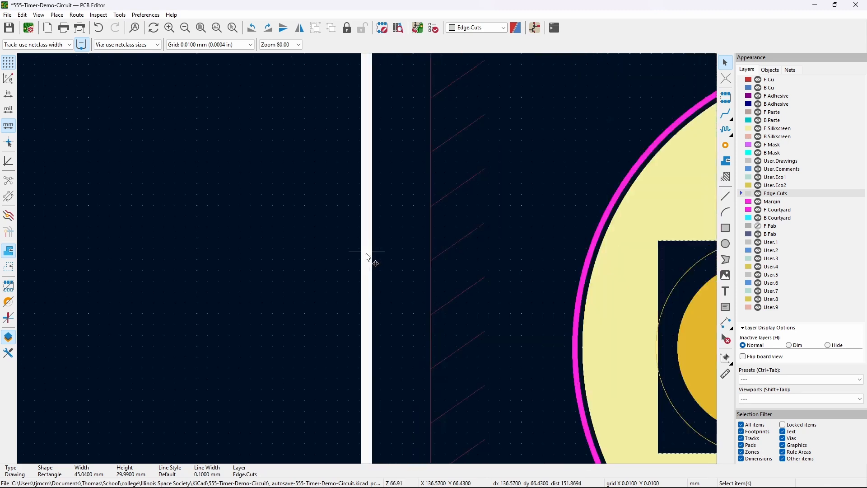
drag(367, 253, 371, 257)
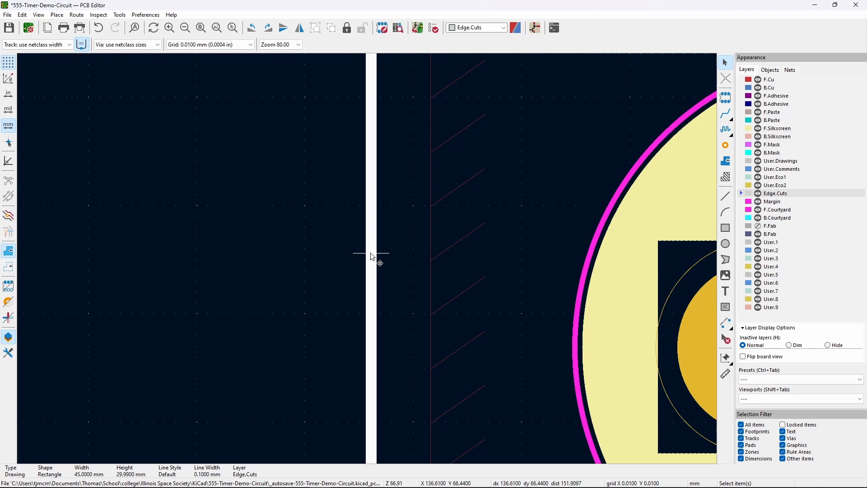
- Extend the outline height to 30.00 mm and reposition the whole outline
scroll(372, 257, down, 10)
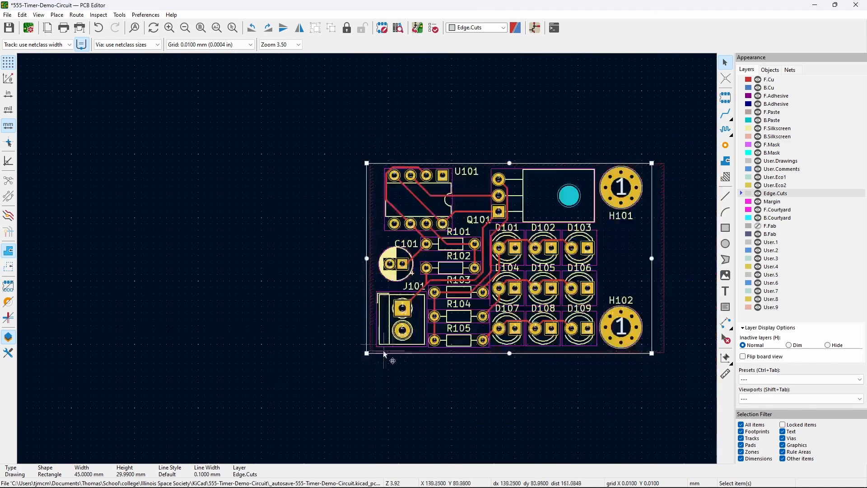
scroll(510, 354, up, 12)
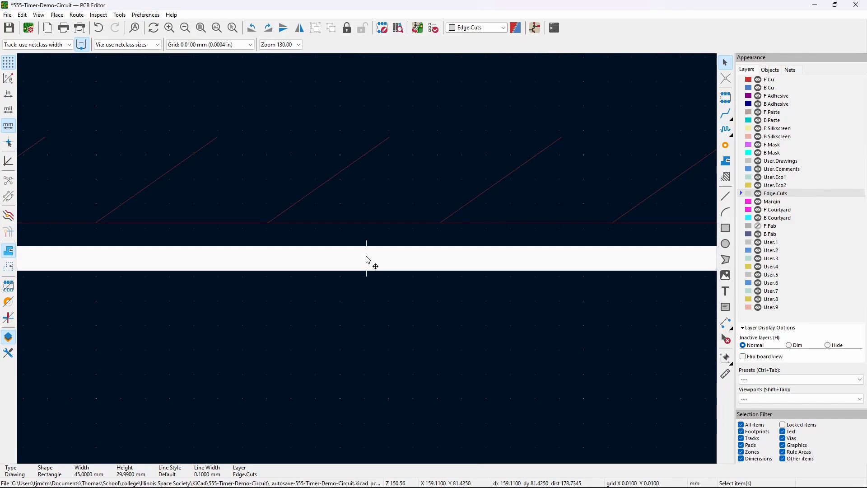
drag(369, 260, 366, 261)
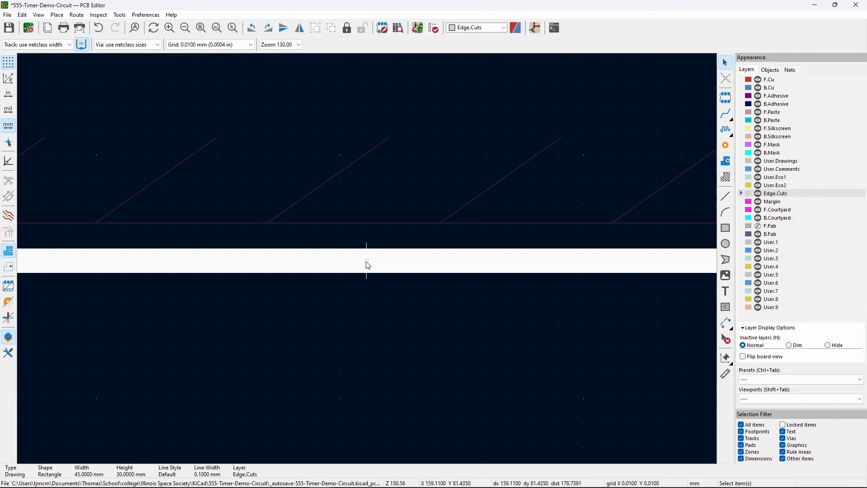
scroll(367, 258, down, 12)
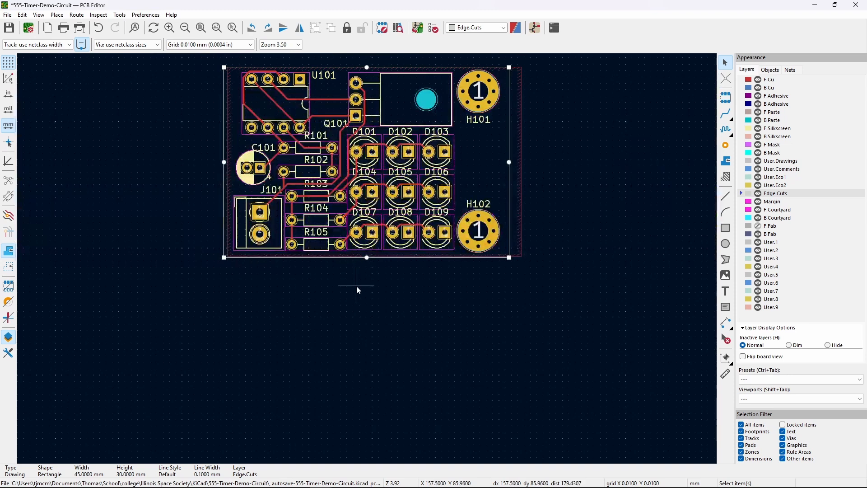
middle_drag(356, 285, 350, 329)
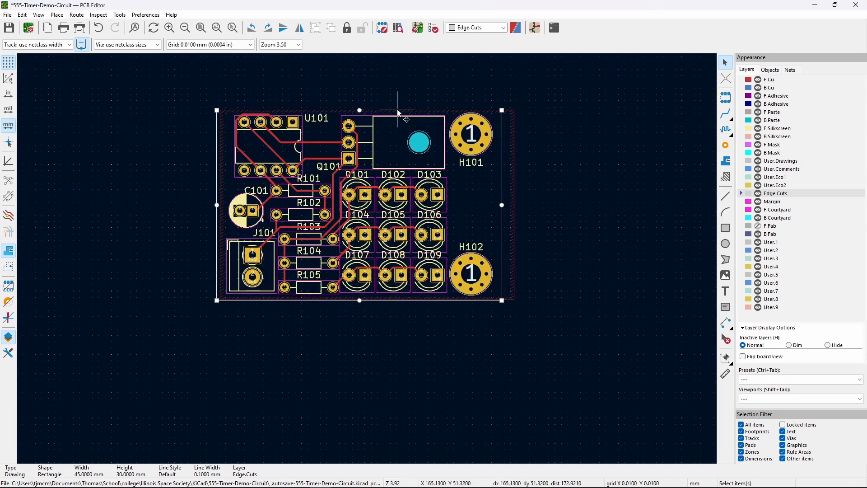
drag(397, 110, 363, 111)
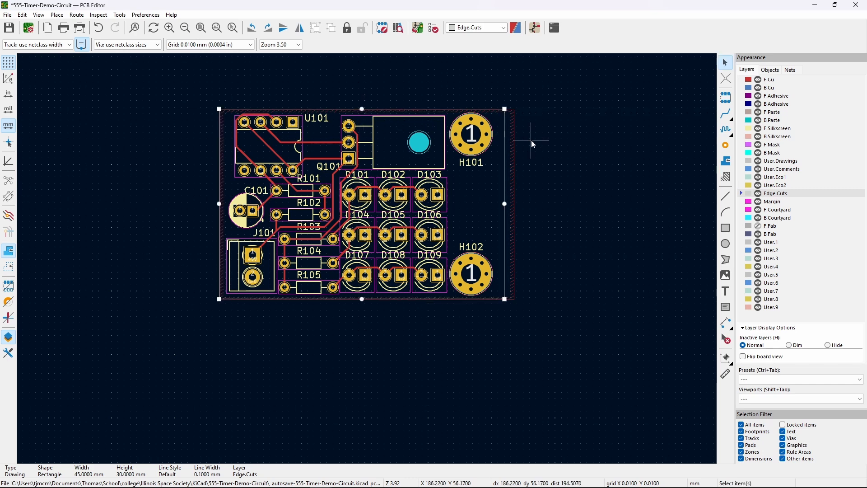
click(554, 173)
- Drag the GND zone's top-left corner exactly onto the board outline's corner
scroll(514, 153, up, 5)
click(363, 244)
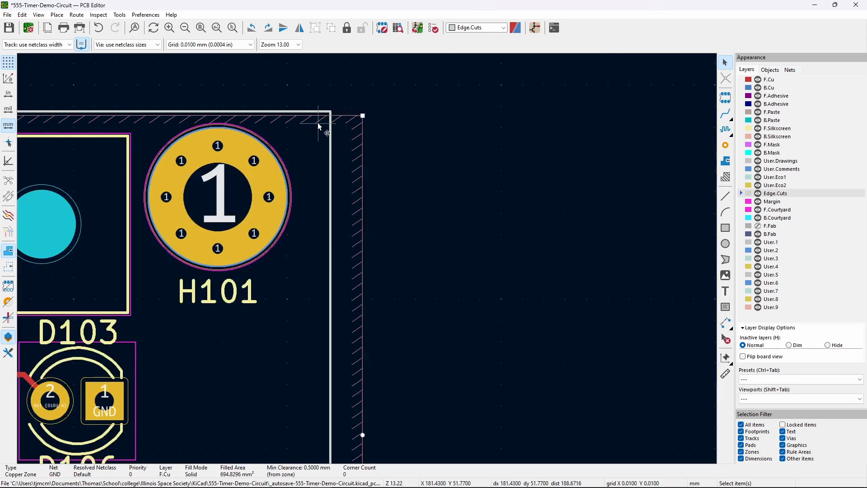
scroll(341, 112, up, 4)
drag(428, 273, 356, 266)
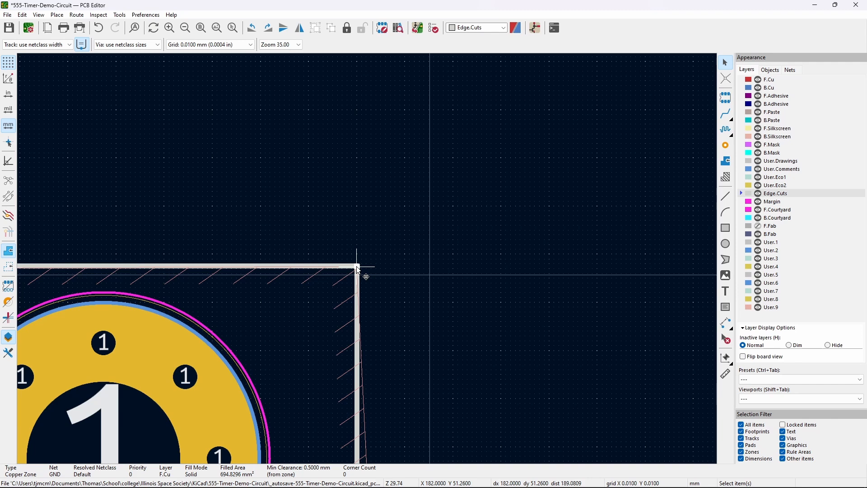
scroll(356, 266, up, 6)
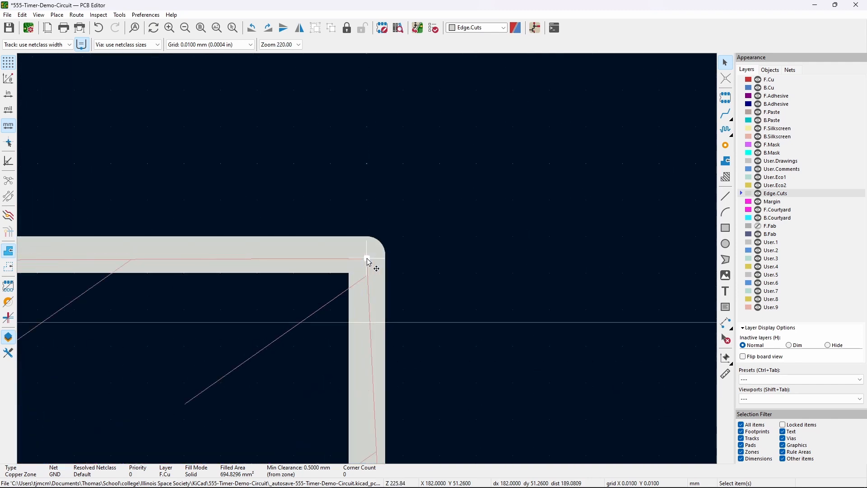
drag(369, 262, 367, 260)
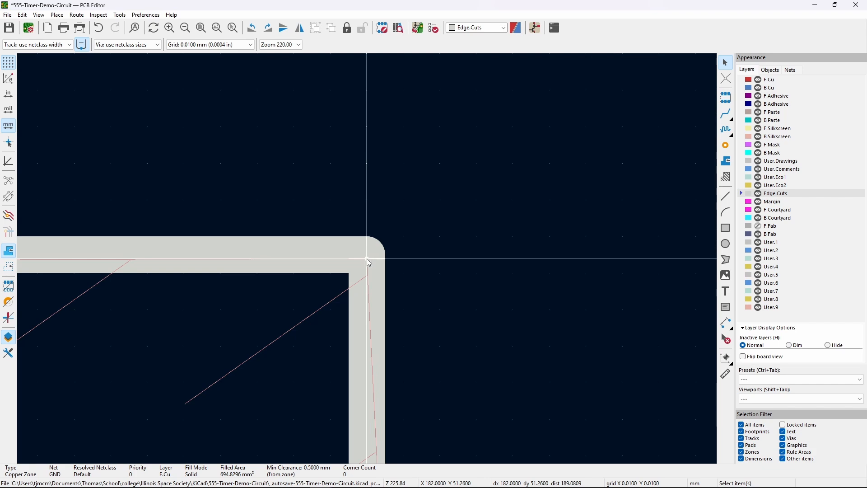
scroll(367, 258, down, 5)
shift+scroll(416, 343, down, 3)
scroll(502, 313, up, 3)
shift+scroll(497, 322, down, 3)
scroll(457, 329, up, 10)
scroll(368, 261, down, 3)
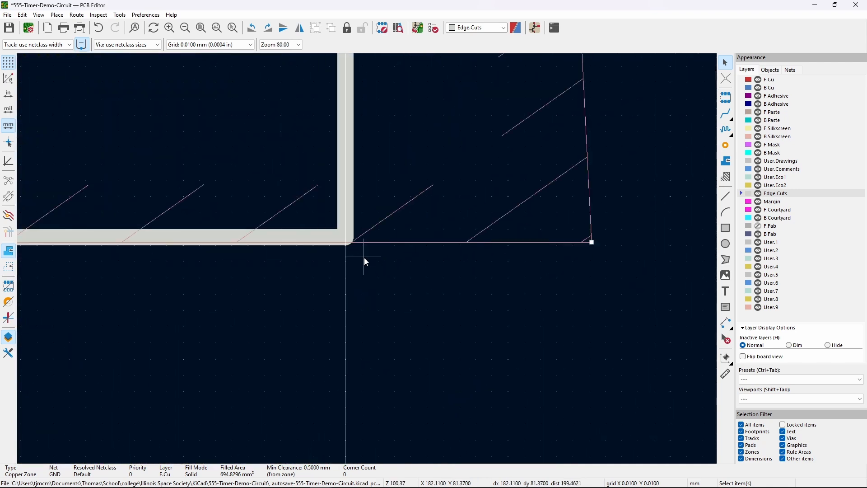
- Snap the GND zone's remaining corners onto the matching board outline corners
drag(592, 243, 343, 237)
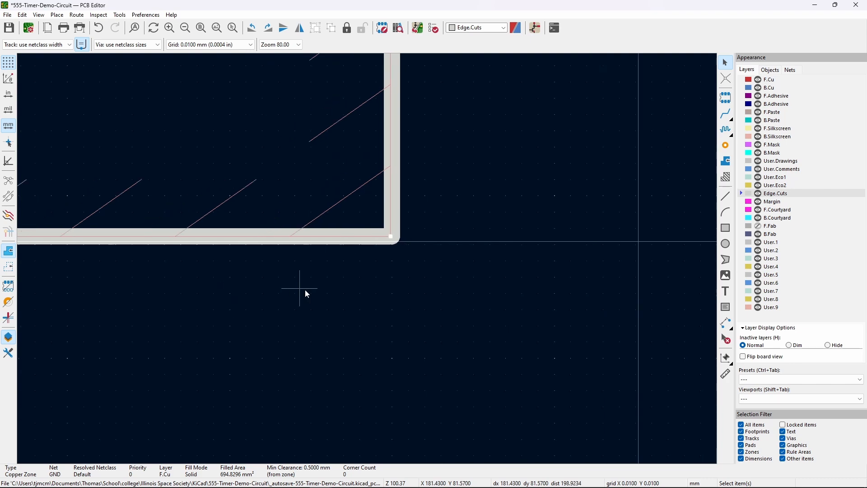
scroll(368, 259, down, 6)
scroll(196, 297, left, 10)
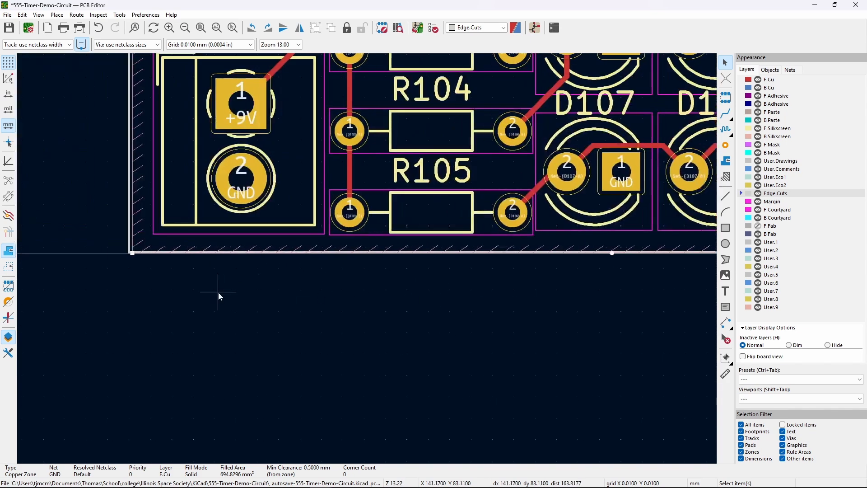
scroll(333, 271, up, 4)
scroll(389, 264, up, 2)
scroll(398, 254, up, 2)
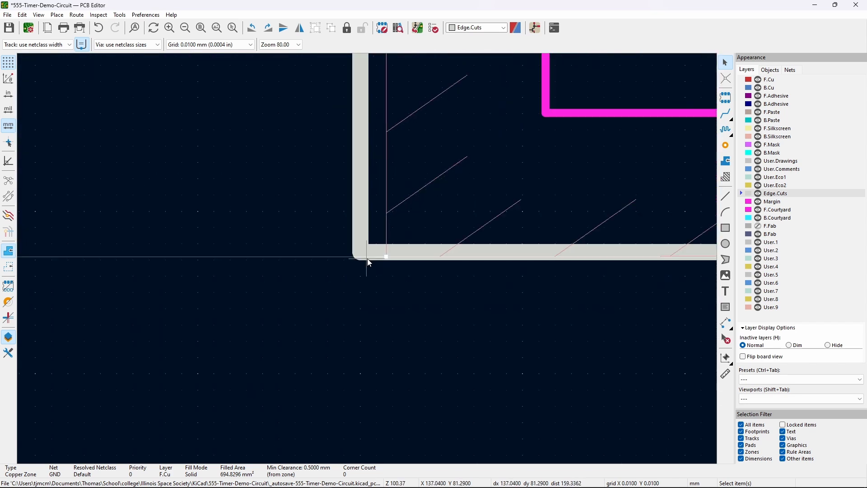
drag(389, 254, 362, 250)
scroll(361, 250, down, 10)
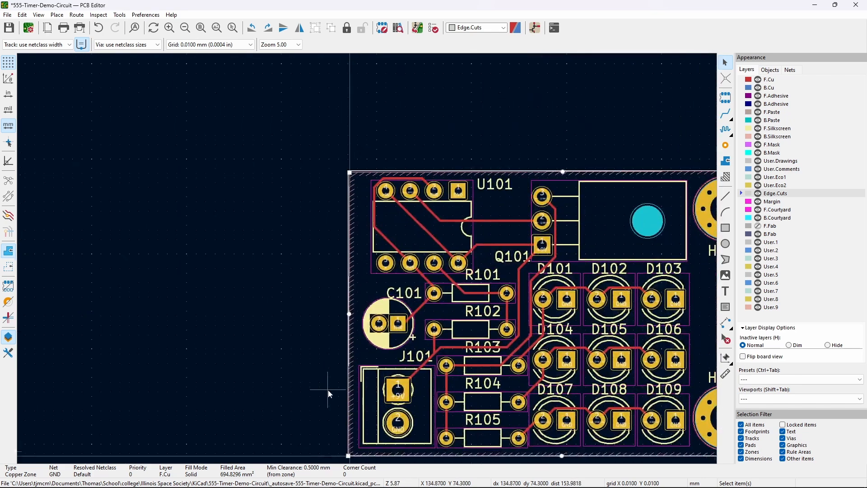
scroll(350, 168, up, 12)
drag(367, 259, 329, 218)
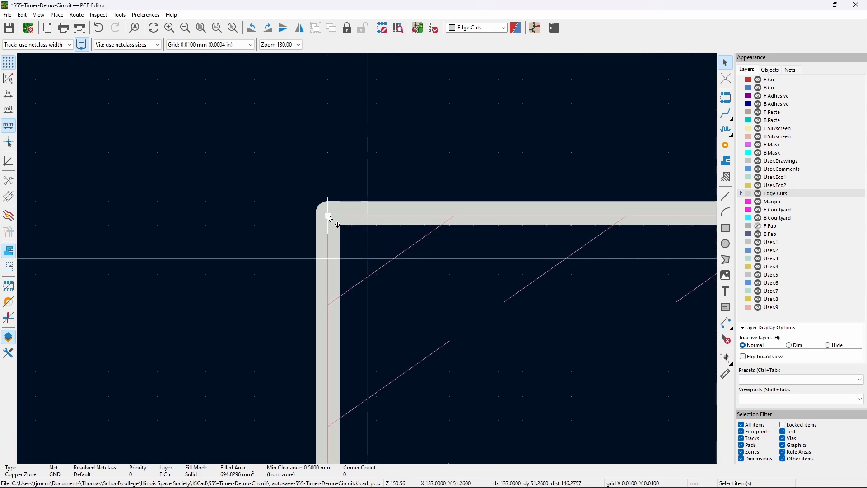
scroll(286, 236, down, 10)
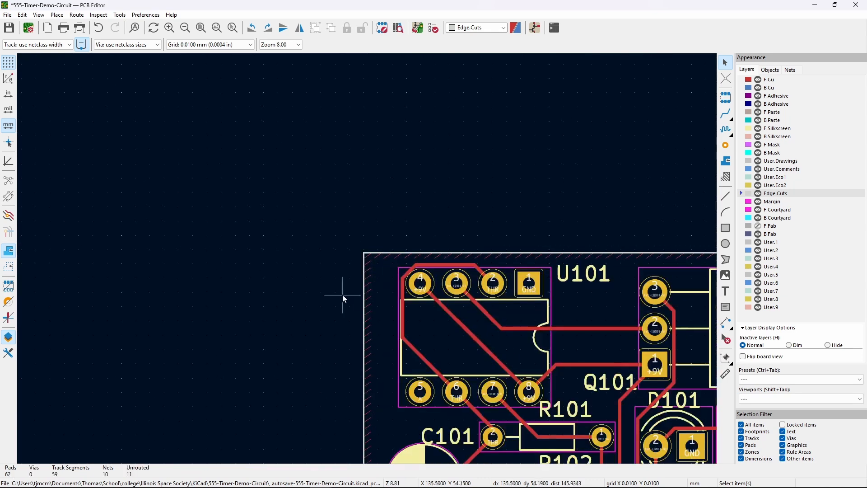
scroll(514, 292, down, 4)
scroll(539, 231, up, 2)
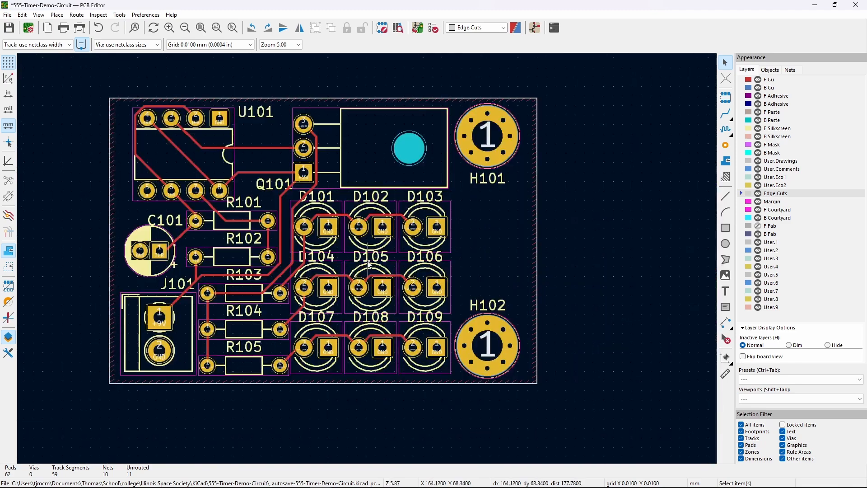
middle_drag(538, 227, 605, 229)
- Fill all zones with B, then inspect the board by selecting the outline and resistor R105
key(b)
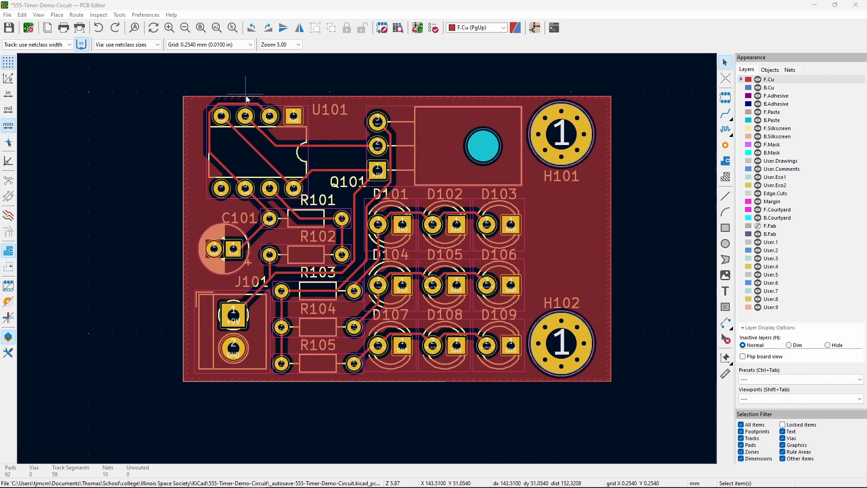
scroll(233, 98, up, 3)
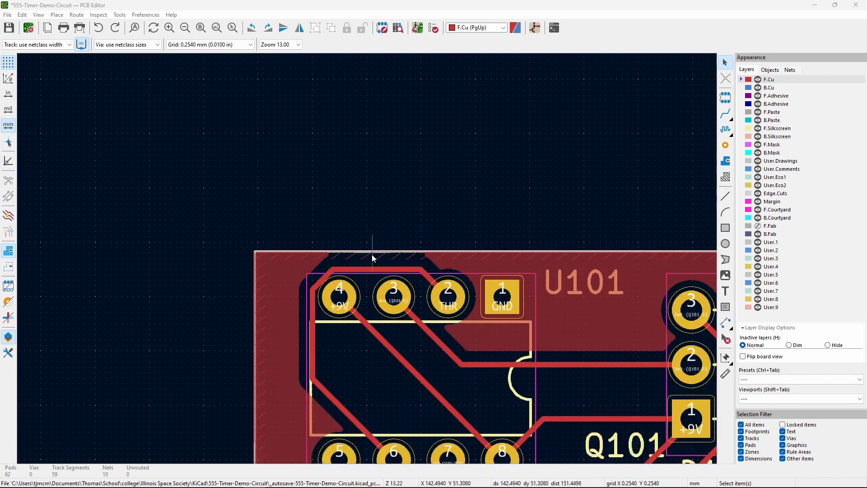
scroll(373, 253, down, 3)
middle_drag(418, 313, 391, 187)
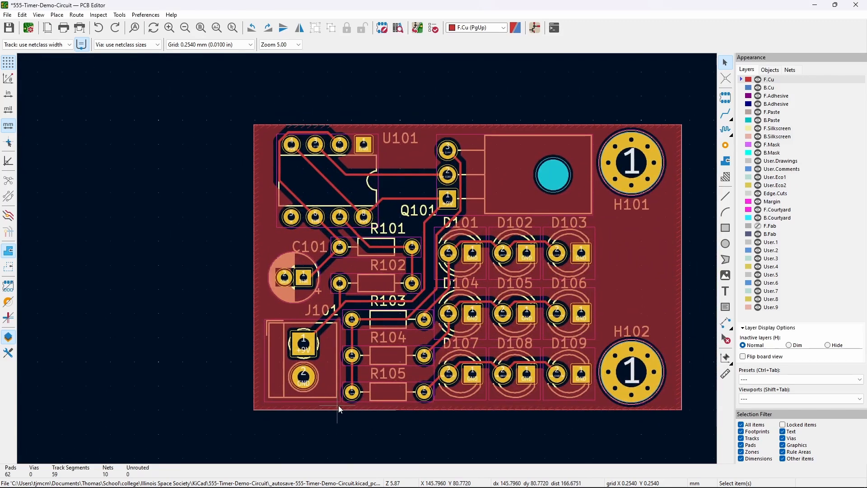
click(354, 409)
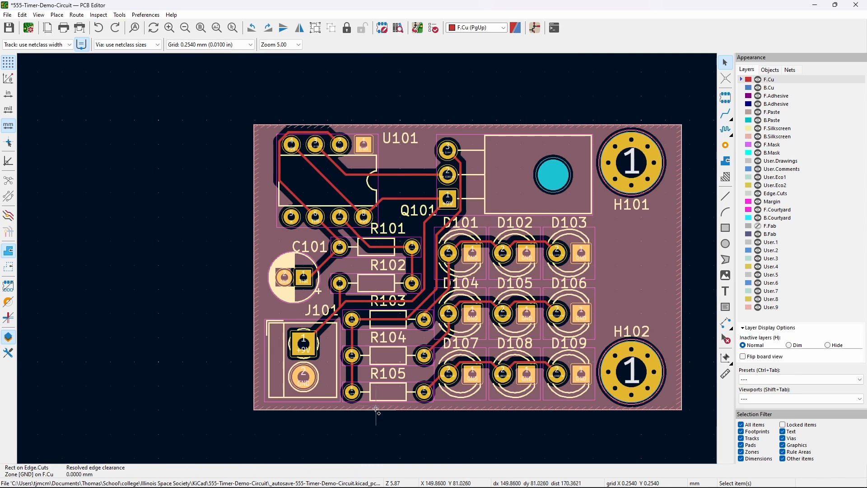
click(372, 421)
click(369, 397)
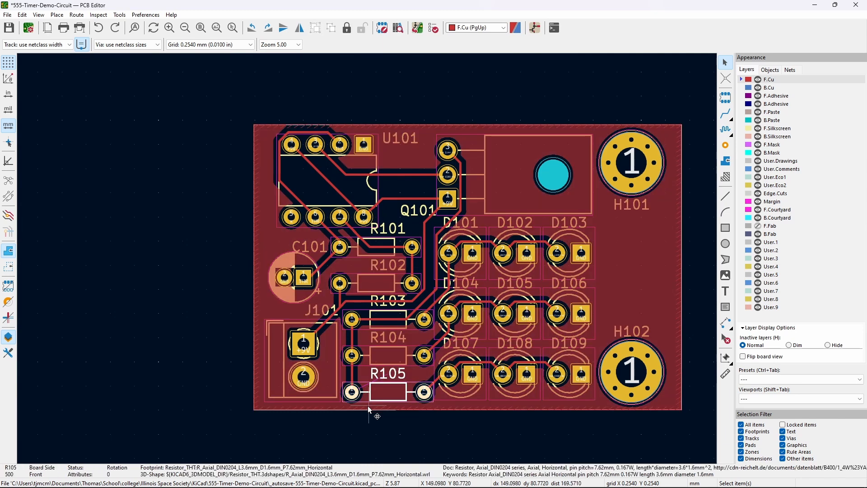
- Move the GND zone's top edge up onto the board's top edge
right_click(202, 375)
mouse_move(244, 367)
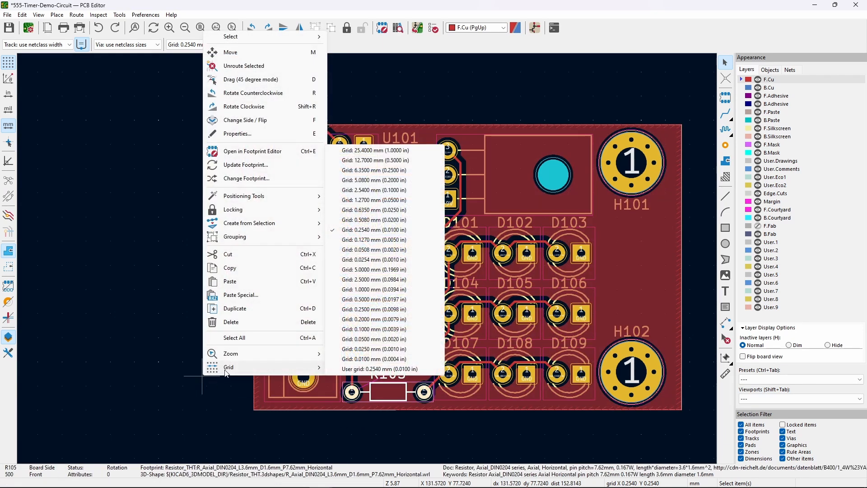
click(242, 415)
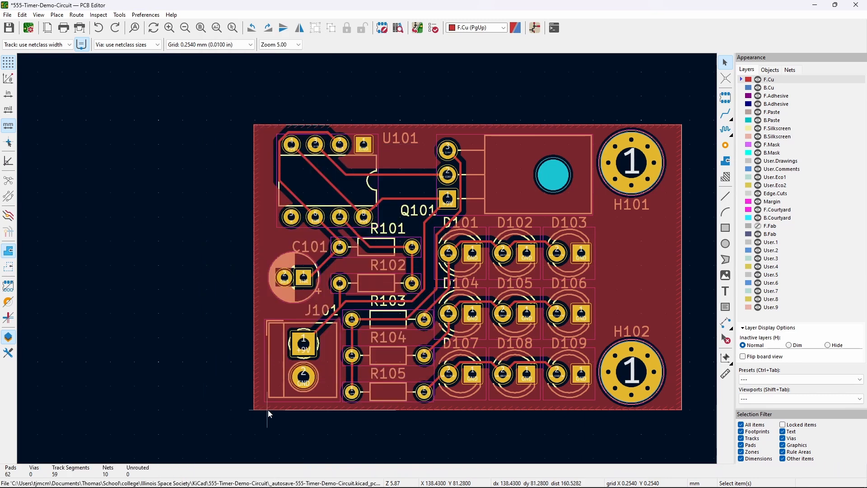
click(265, 305)
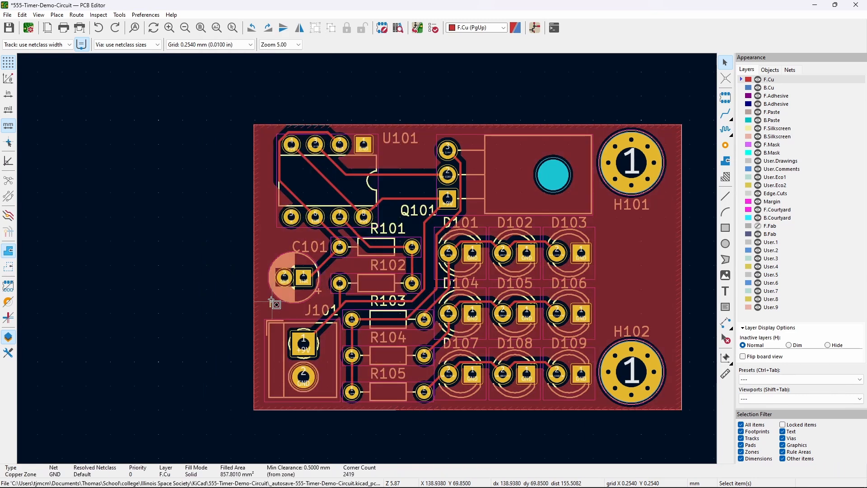
drag(271, 296, 267, 296)
click(267, 241)
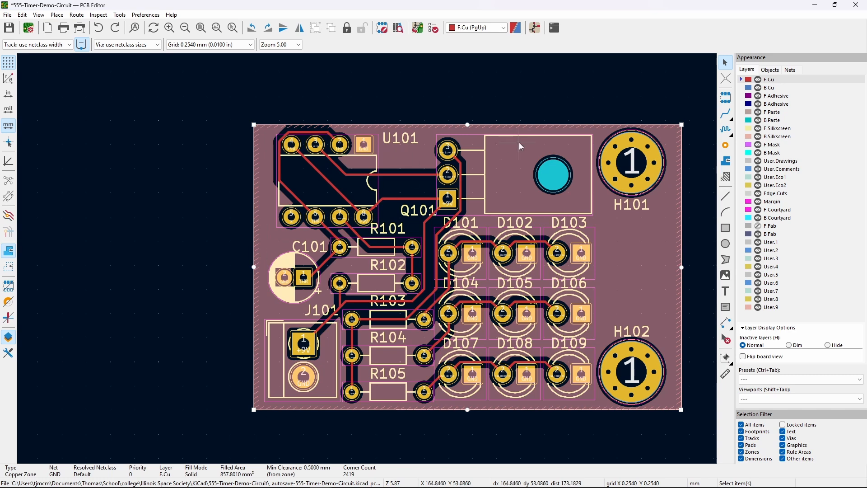
drag(468, 125, 468, 123)
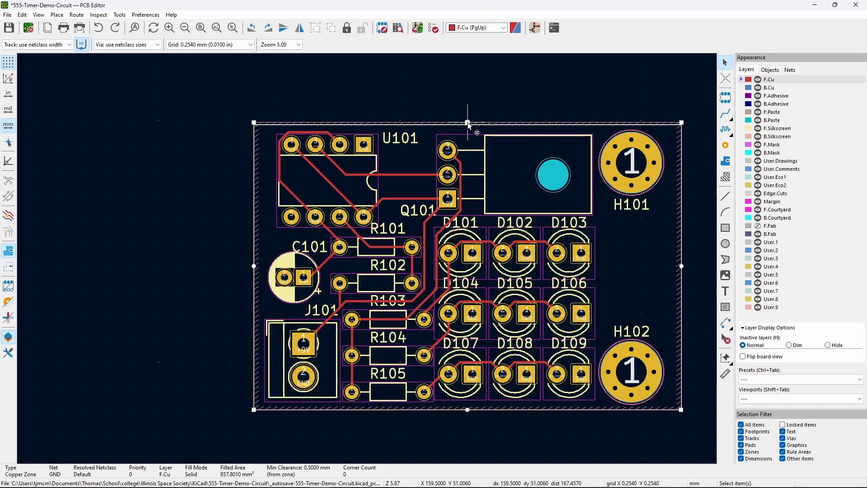
drag(468, 123, 468, 123)
click(438, 104)
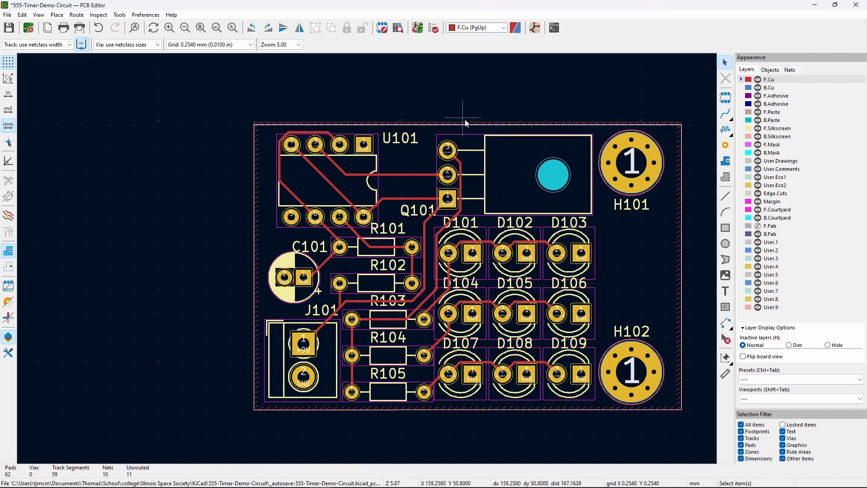
- Shorten the board outline to 30 mm tall and align the zone's bottom edge with it
click(468, 122)
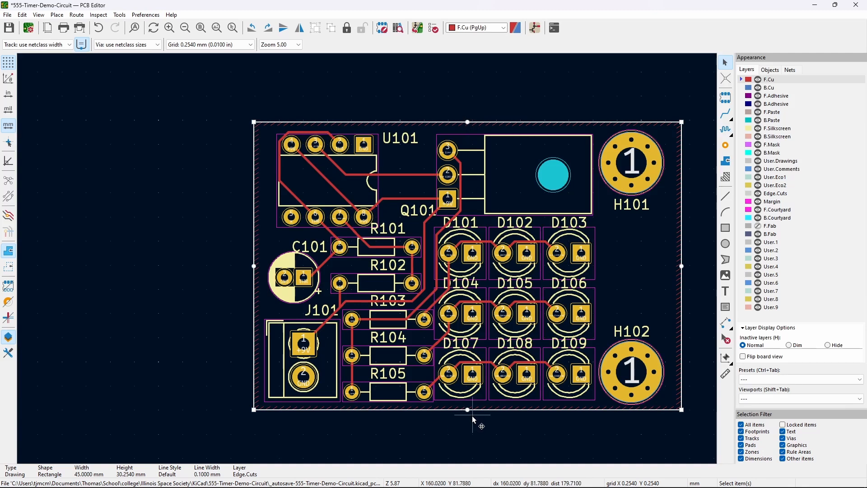
drag(468, 411, 468, 409)
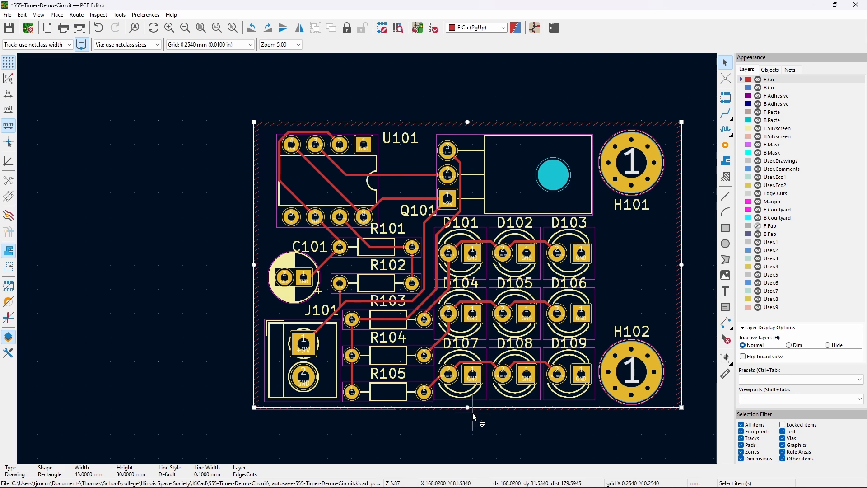
click(468, 409)
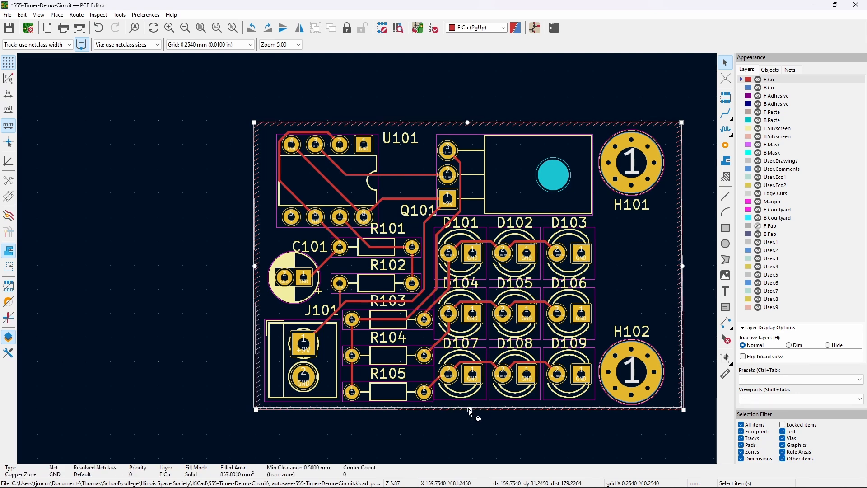
drag(470, 411, 468, 409)
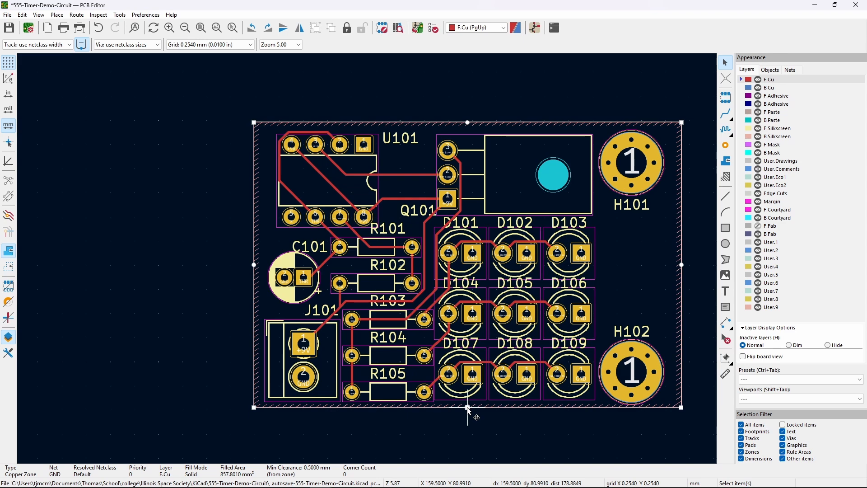
click(472, 425)
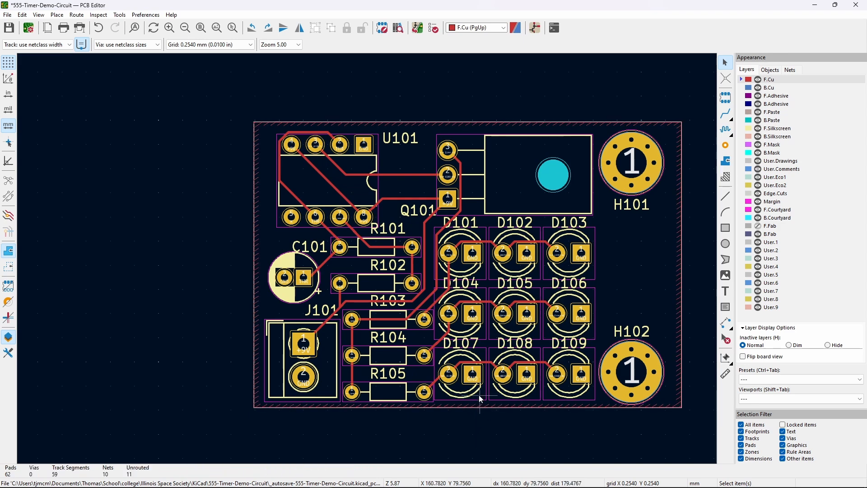
- Refill the GND zone with B and recentre the 45 × 30 mm board in view
key(b)
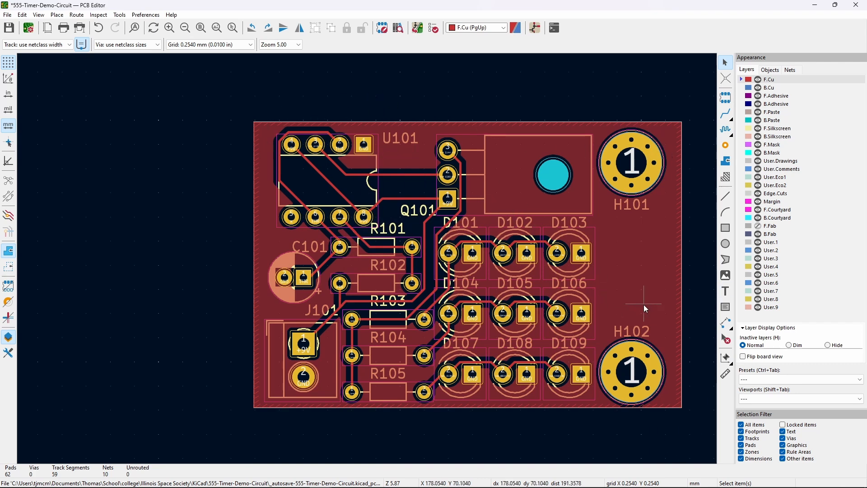
middle_drag(692, 289, 612, 283)
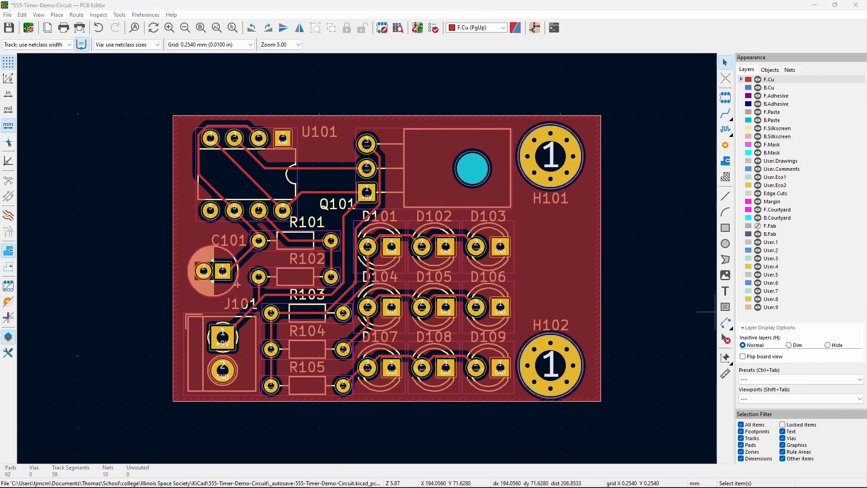
click(653, 286)
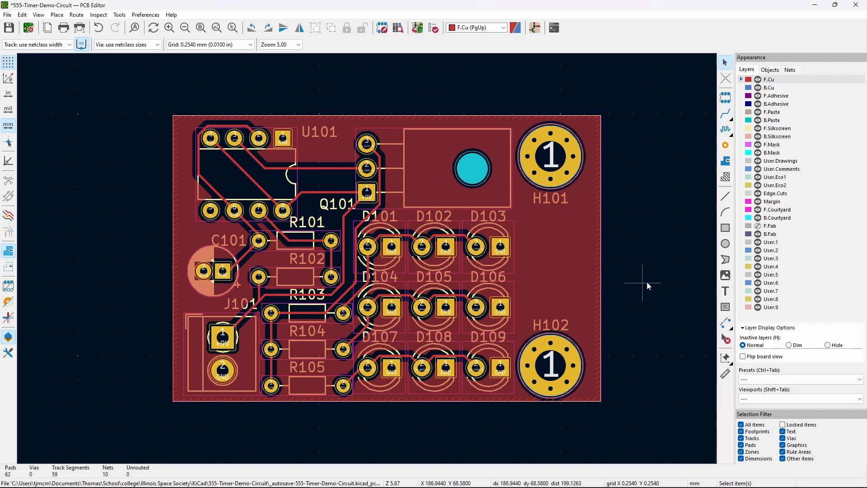
- Begin an aligned dimension on User.Drawings at the board's top-right corner, then cancel it
click(775, 163)
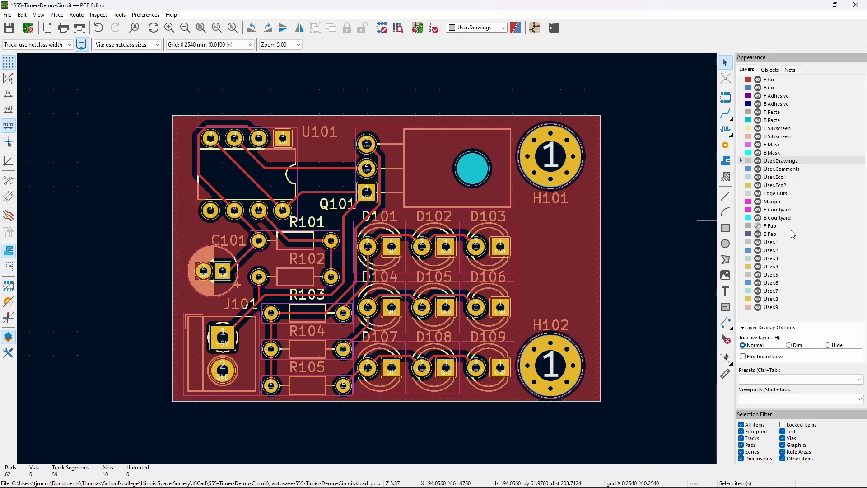
click(725, 323)
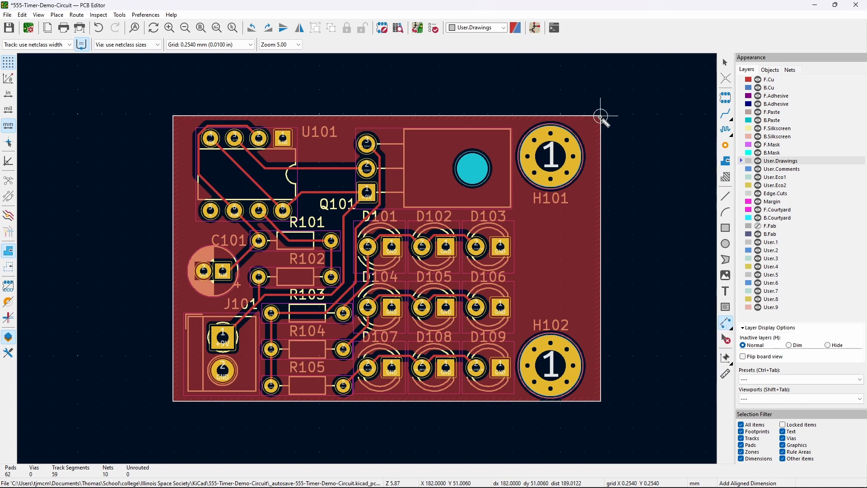
scroll(601, 116, up, 5)
scroll(367, 258, up, 3)
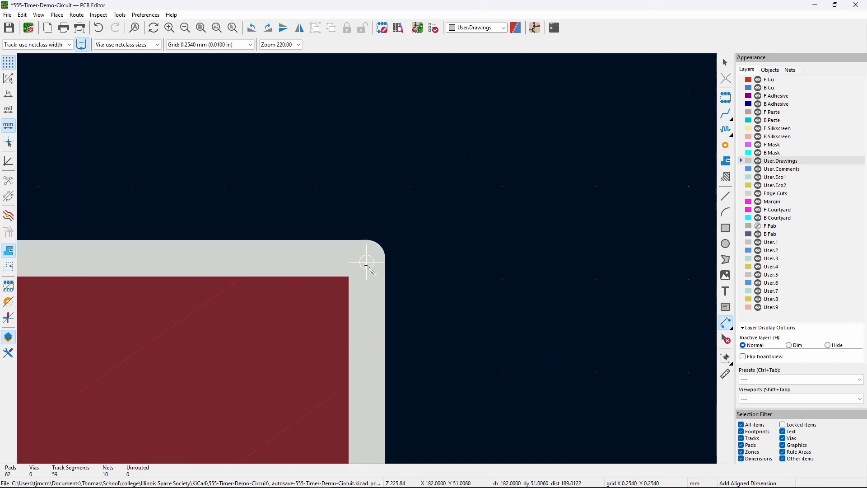
click(367, 262)
scroll(367, 263, down, 8)
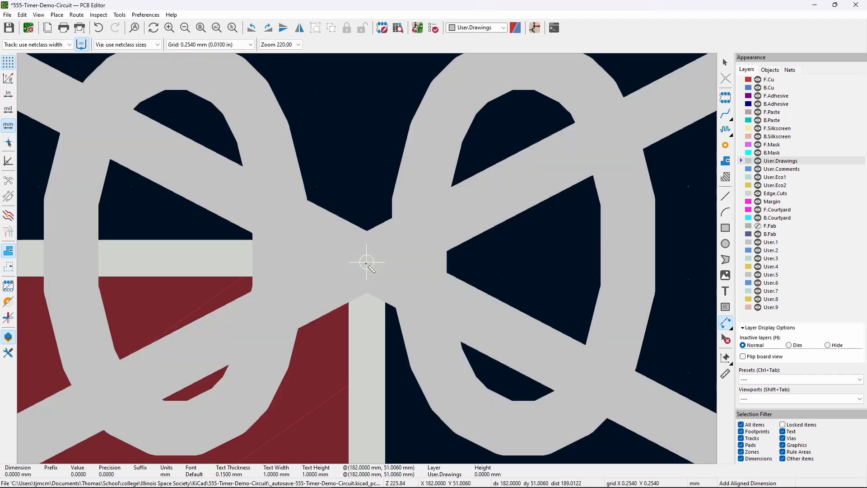
scroll(368, 289, down, 4)
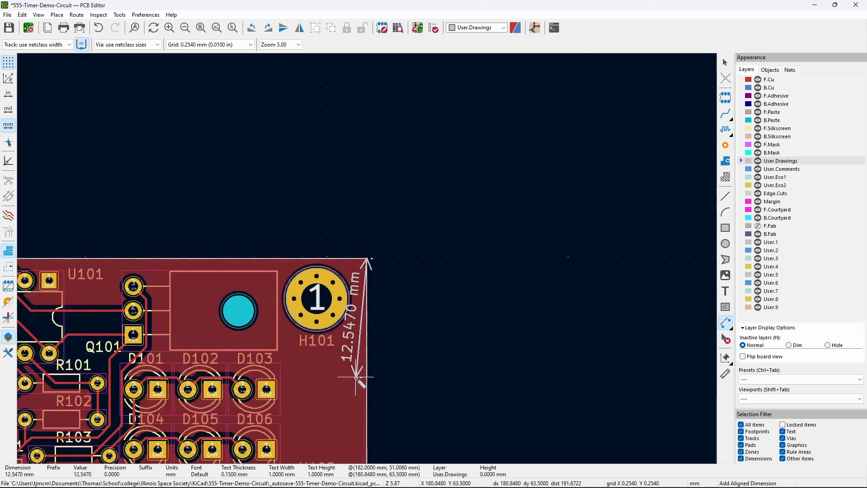
scroll(368, 264, up, 3)
scroll(367, 259, up, 9)
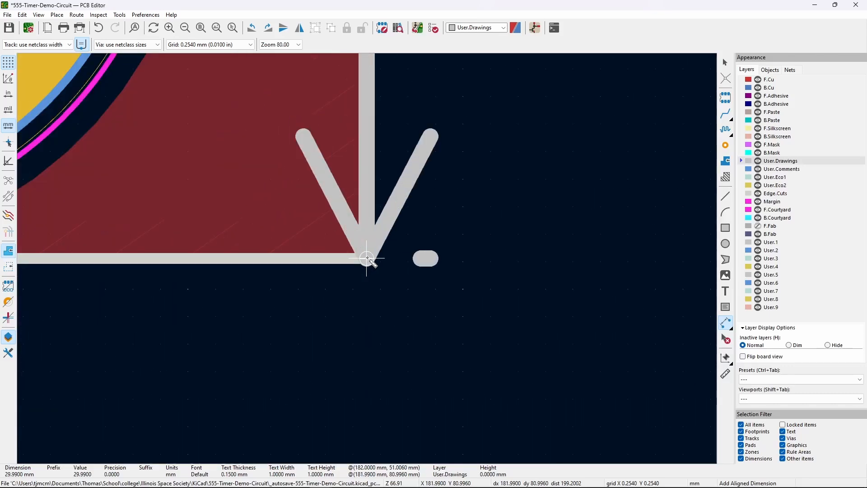
scroll(369, 260, down, 8)
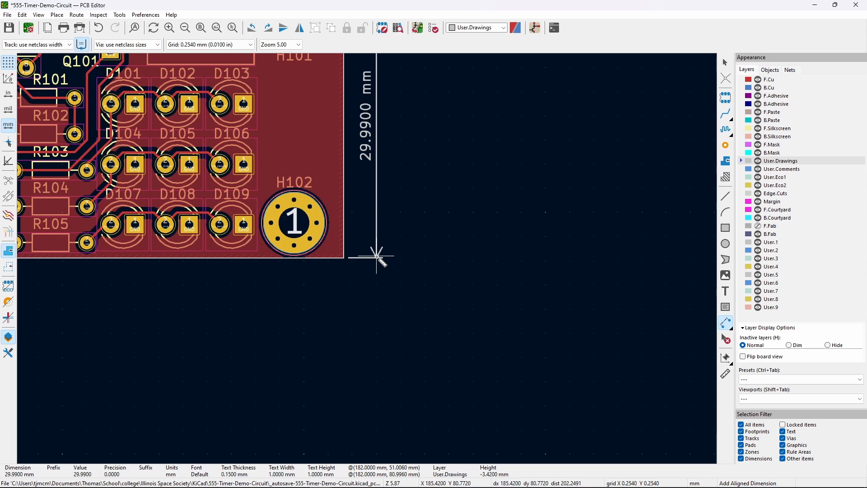
scroll(359, 304, up, 3)
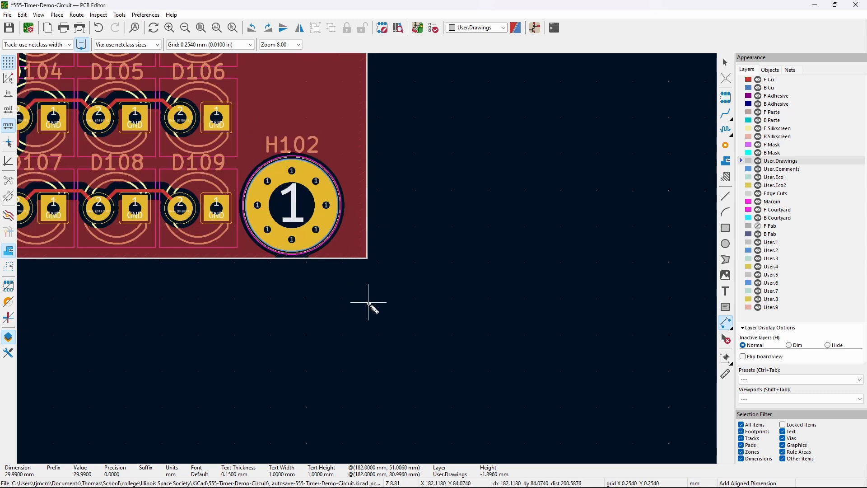
key(Escape)
key(Escape)
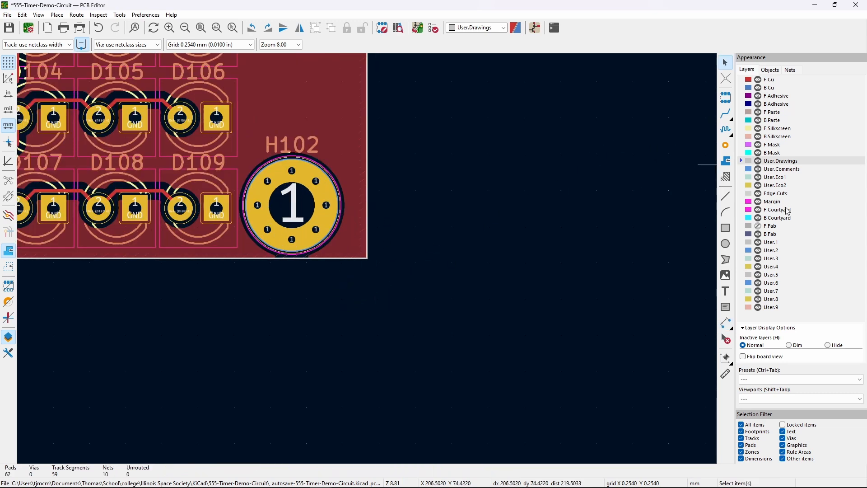
- Restart the aligned dimension on User.Drawings from the board's bottom-right corner
click(782, 194)
click(351, 259)
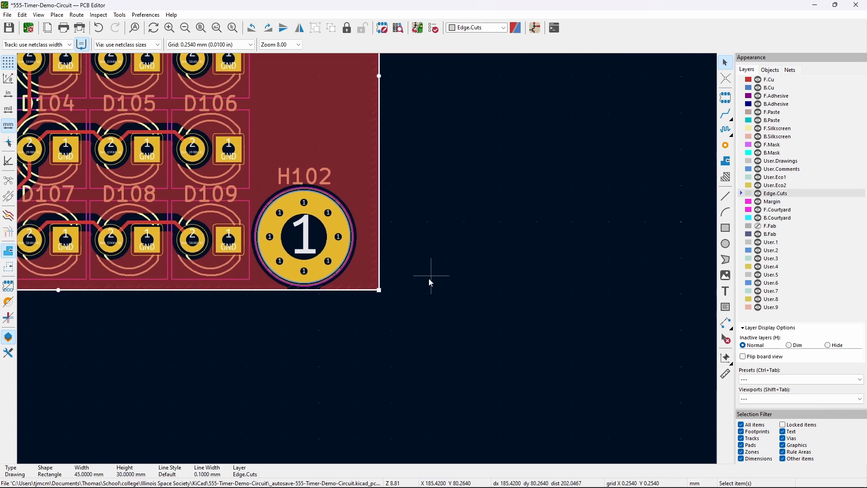
scroll(367, 258, up, 6)
scroll(366, 258, up, 5)
click(790, 161)
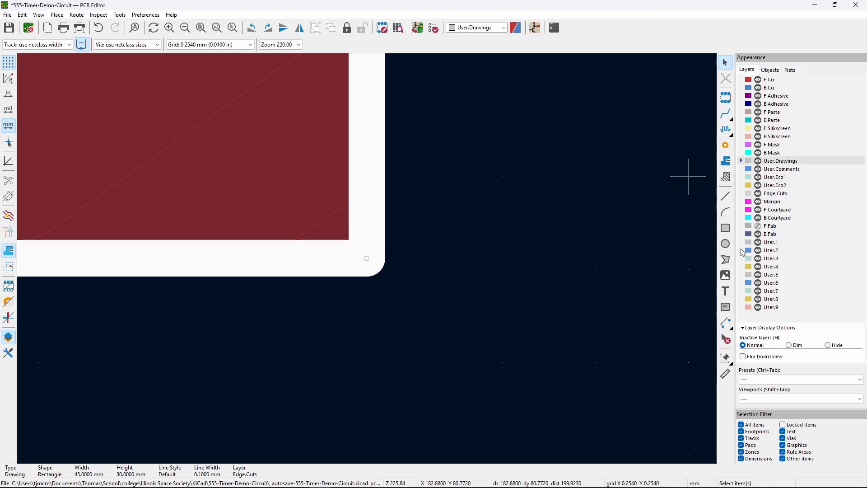
click(729, 327)
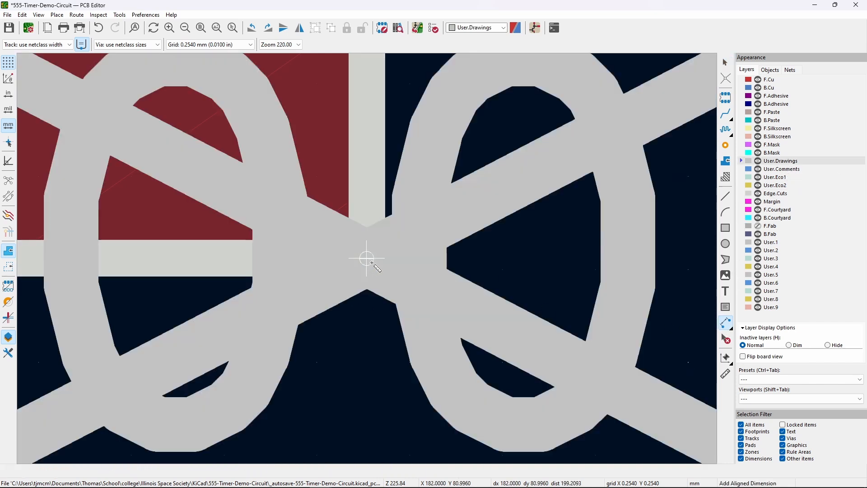
click(367, 259)
scroll(367, 258, down, 15)
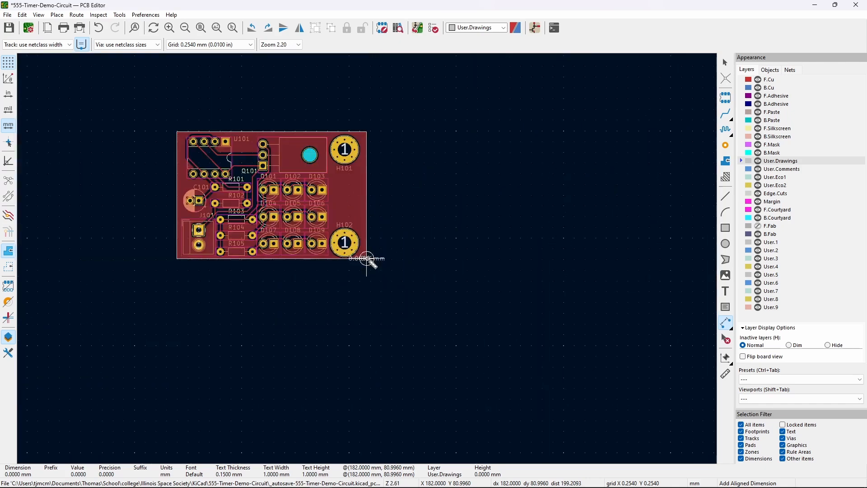
scroll(367, 131, up, 6)
scroll(367, 259, down, 5)
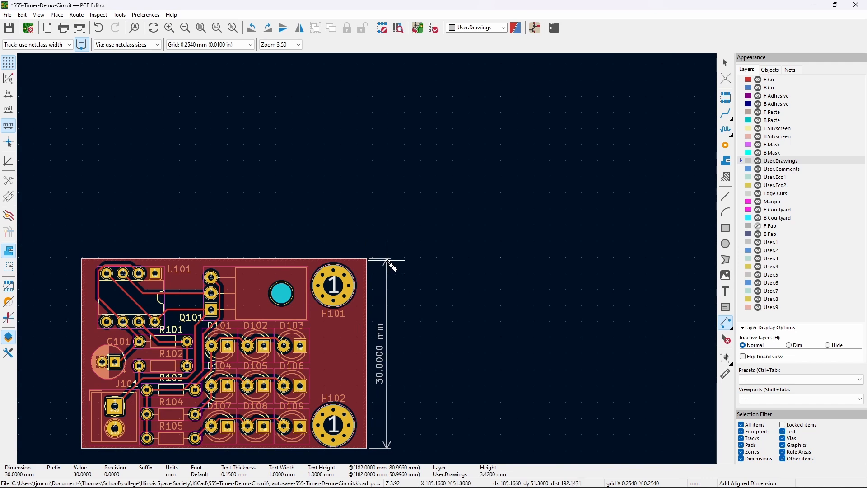
- Place the 30.0000 mm height dimension beside the right edge and discard a misaligned 44.9900 mm start
click(387, 261)
middle_drag(449, 348, 587, 205)
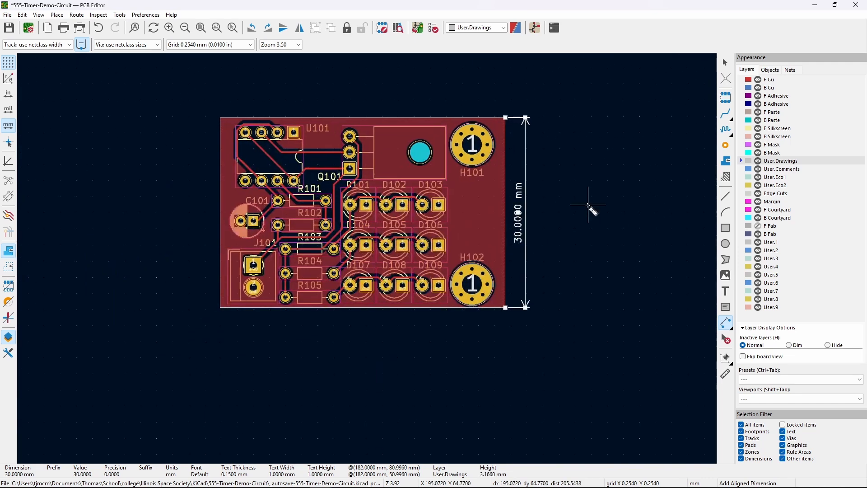
click(502, 342)
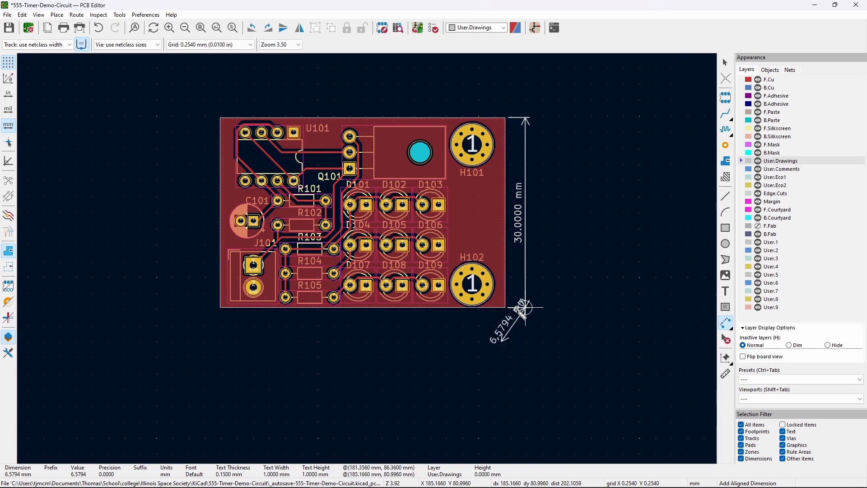
scroll(507, 309, up, 10)
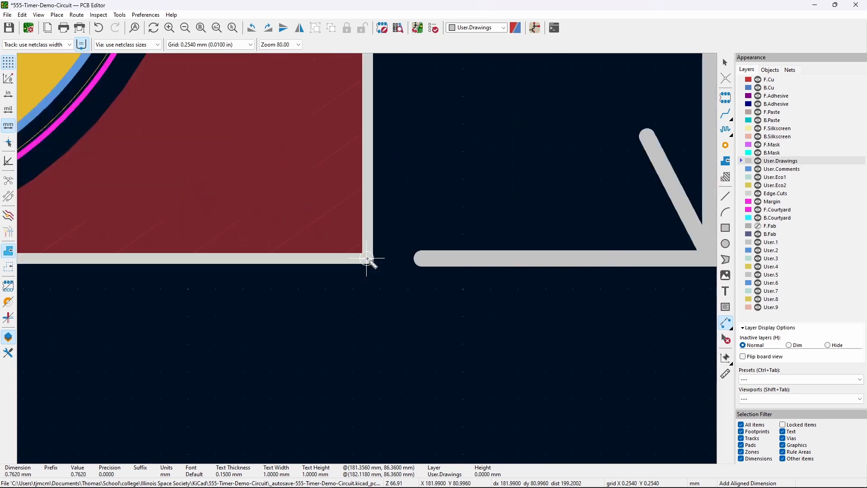
click(367, 259)
scroll(367, 259, down, 10)
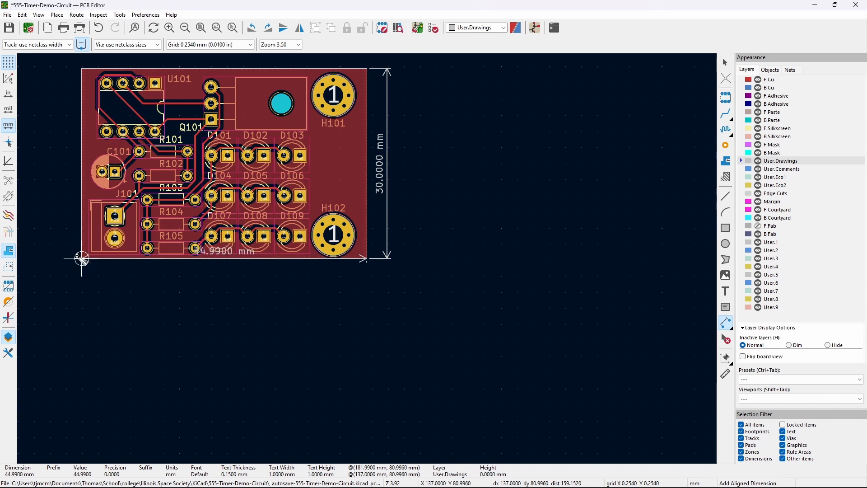
key(Escape)
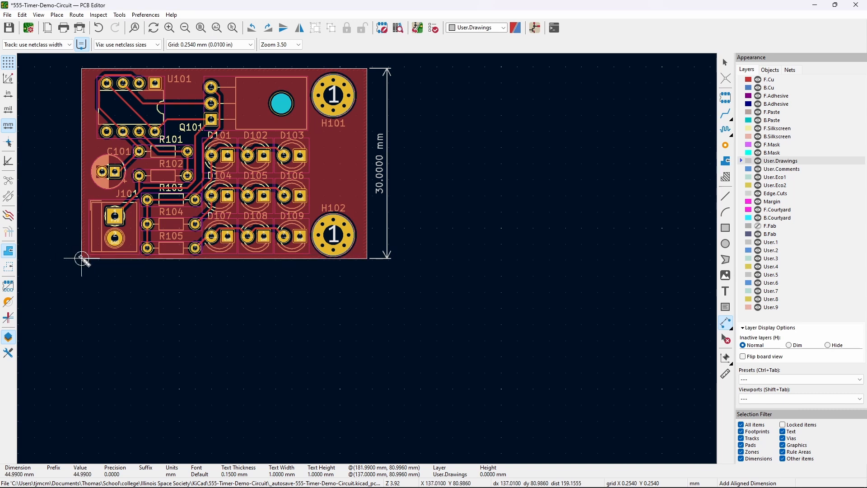
- Add the 45.0000 mm width dimension from bottom-left to bottom-right, placed below the board
click(81, 259)
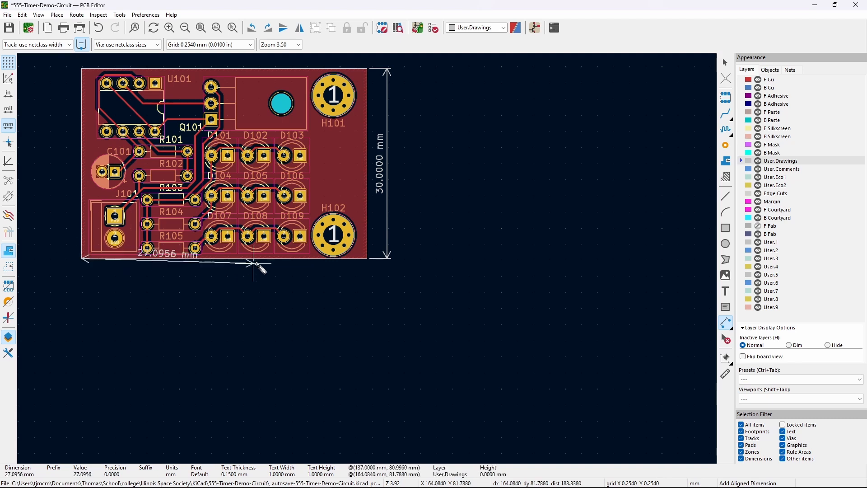
click(368, 260)
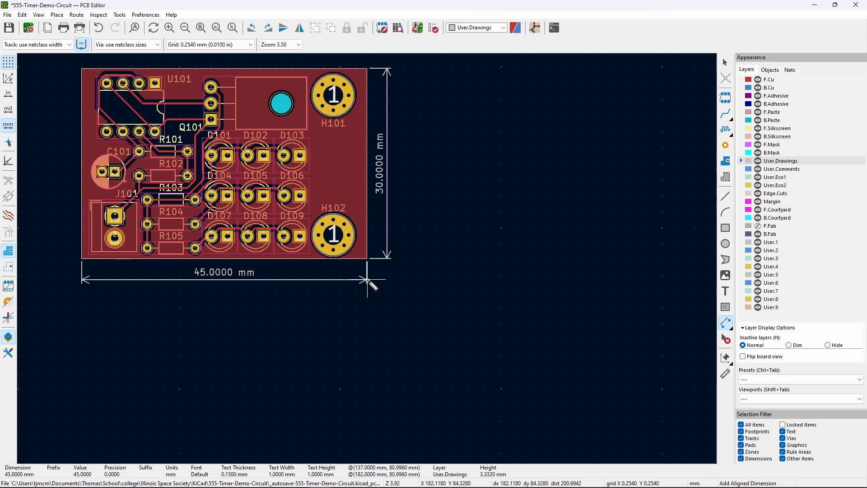
click(368, 280)
middle_drag(368, 304, 488, 332)
click(487, 331)
key(Escape)
- Make F.Silkscreen the active layer and zoom in on connector J101 with F1
click(726, 62)
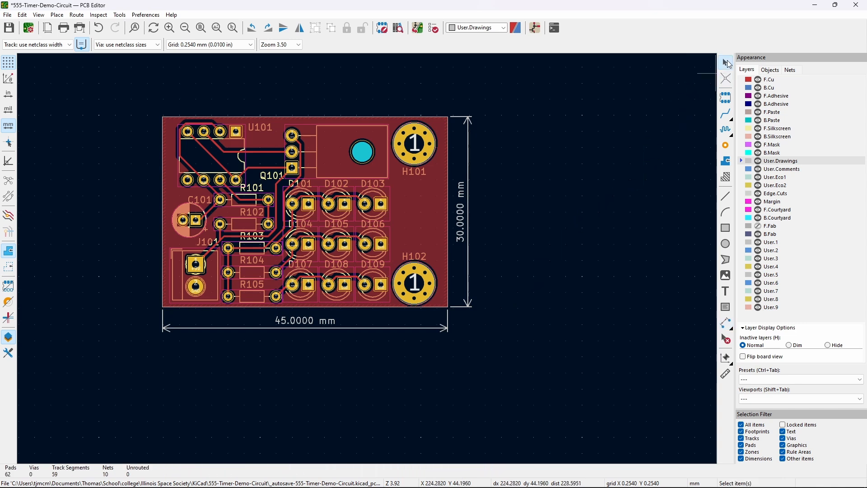
click(781, 78)
middle_drag(328, 366, 378, 372)
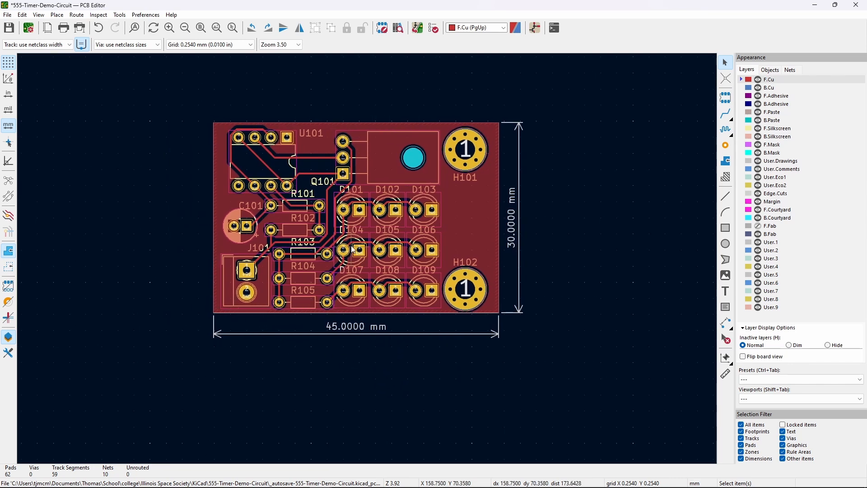
scroll(370, 259, up, 2)
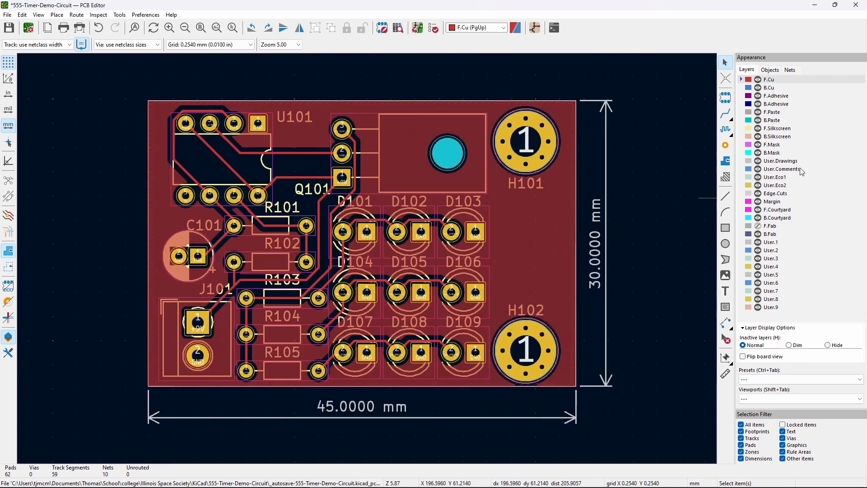
click(773, 129)
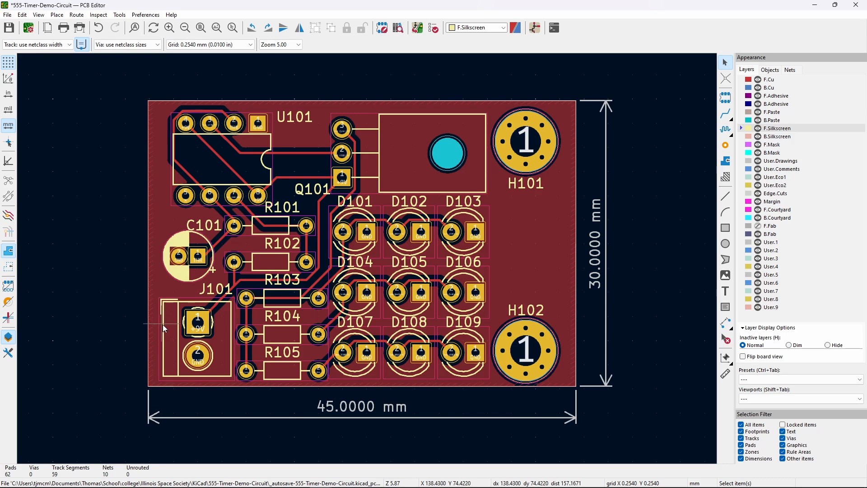
key(F1)
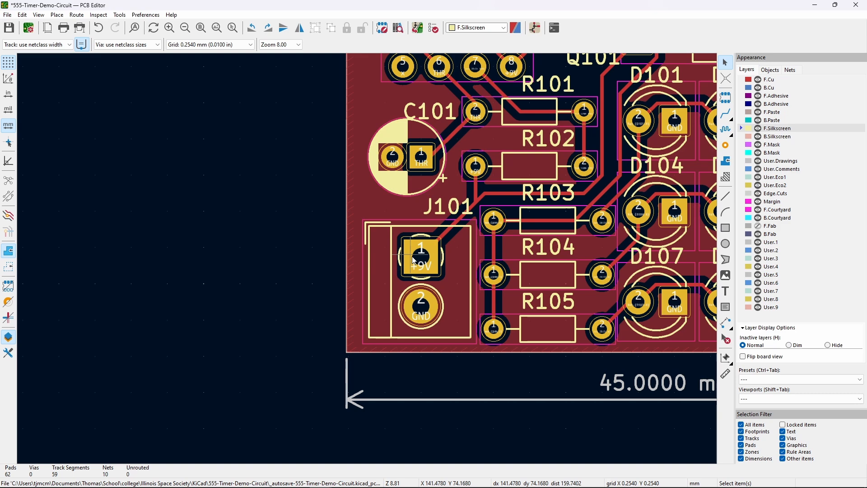
middle_drag(420, 261, 315, 297)
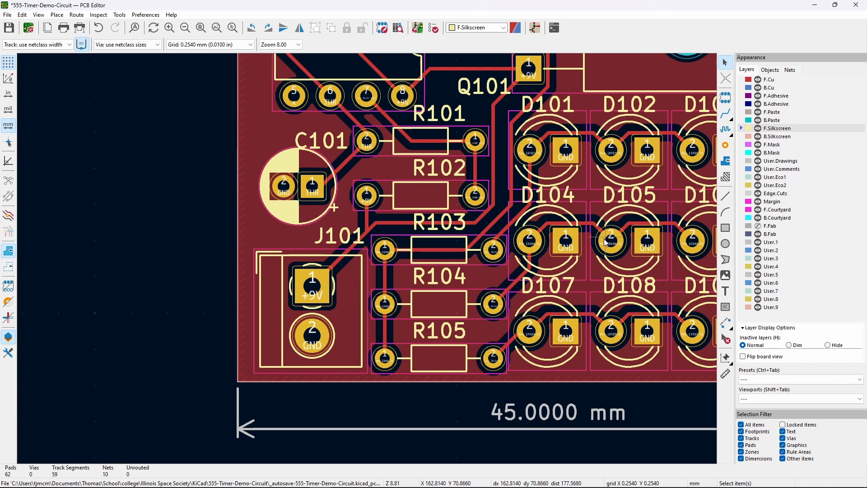
- Place a centred '+' silkscreen text beside J101's +9V pin
click(726, 293)
click(713, 290)
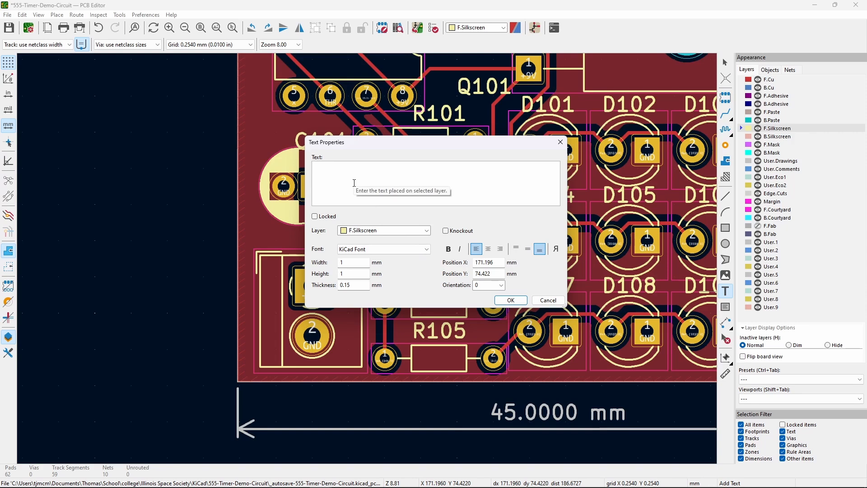
click(488, 248)
click(528, 249)
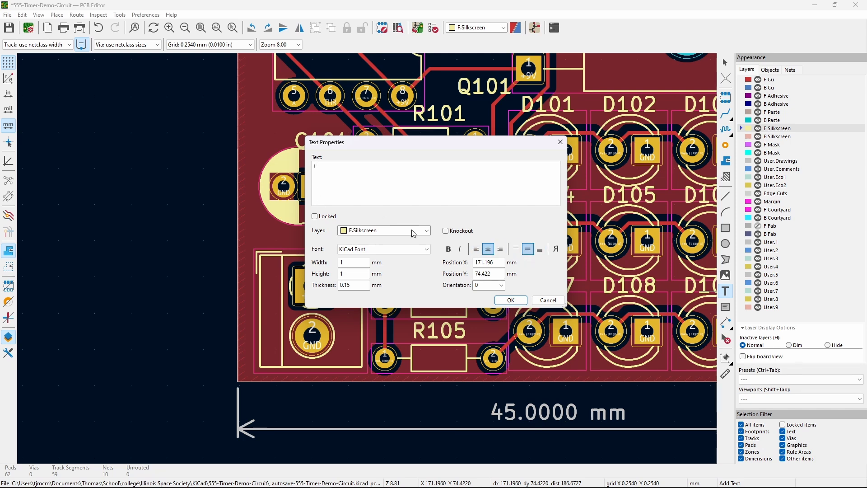
click(510, 300)
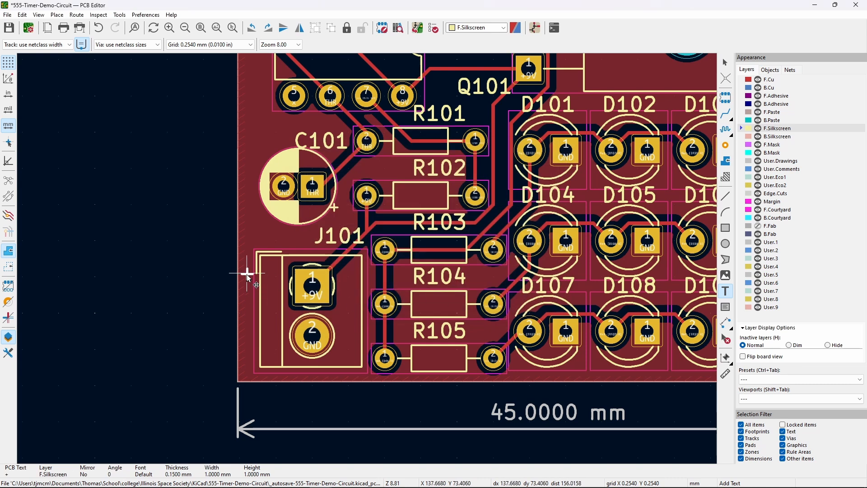
scroll(246, 275, up, 2)
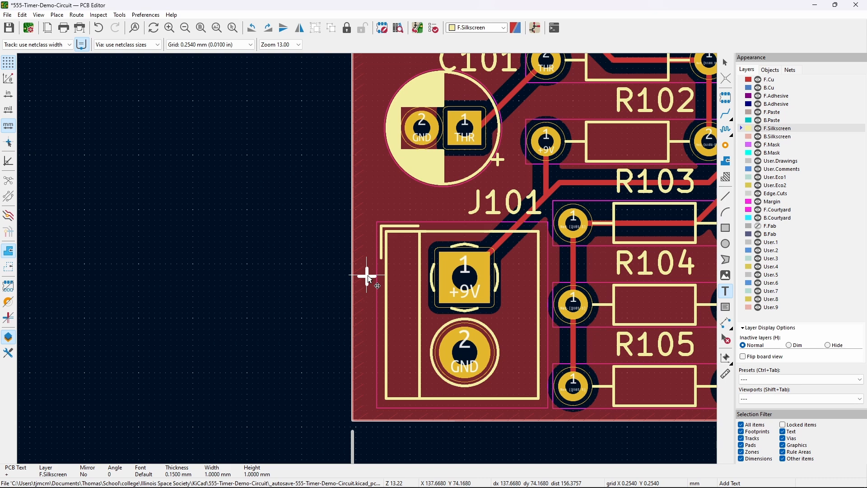
click(367, 276)
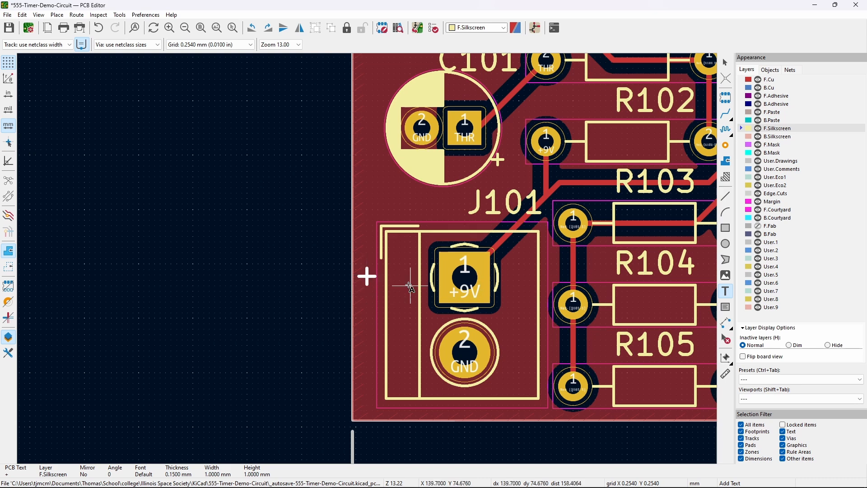
key(Escape)
- Place a centred '-' silkscreen text beside the GND pin, rotated 90°
click(725, 291)
click(675, 319)
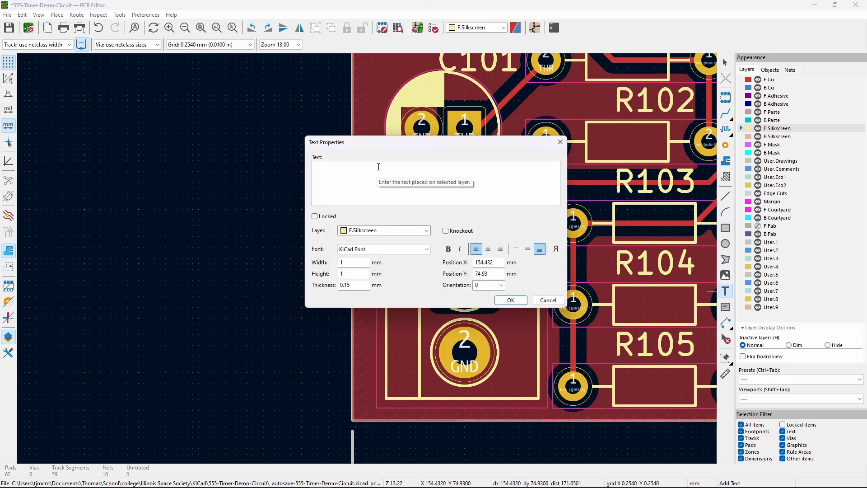
click(488, 248)
click(527, 249)
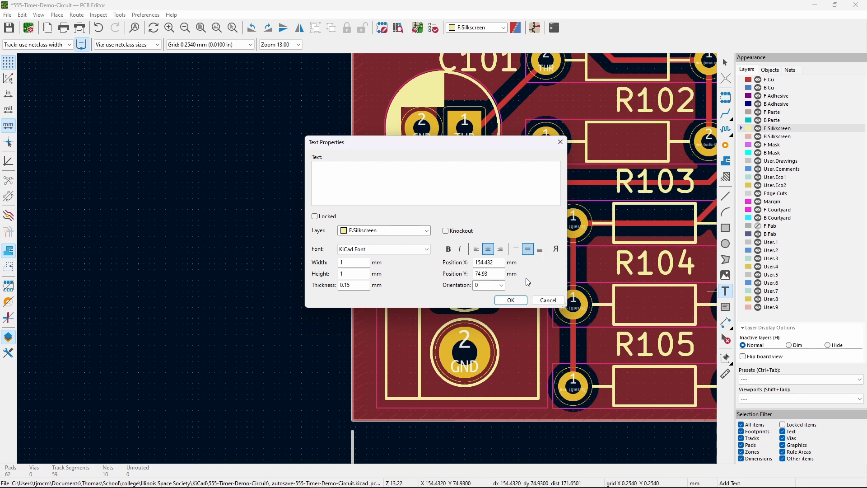
click(504, 300)
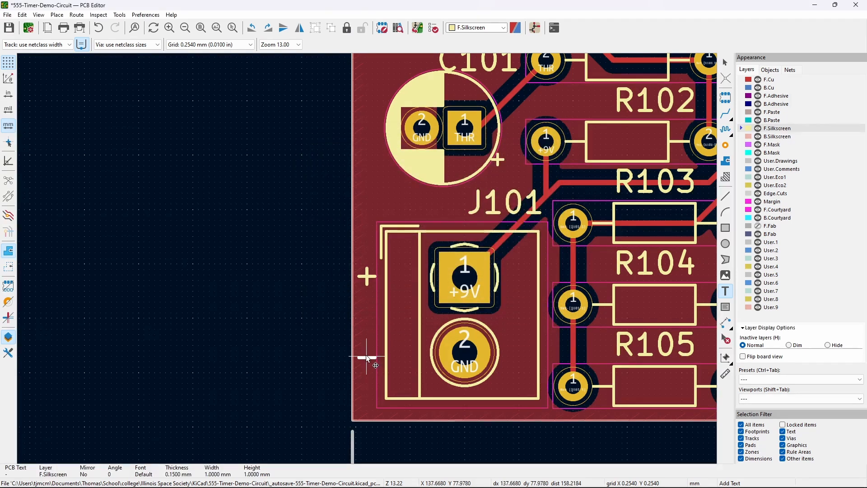
click(367, 351)
key(r)
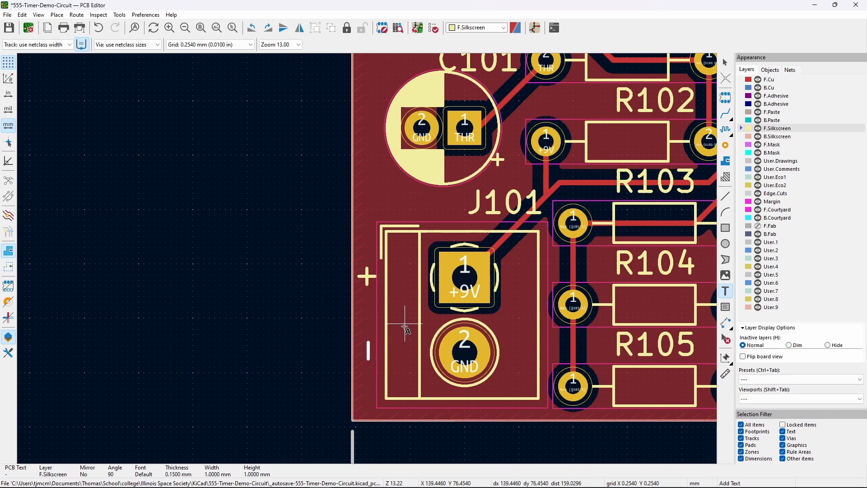
click(727, 66)
- Lock the J101 footprint so its pads can no longer be moved
click(368, 351)
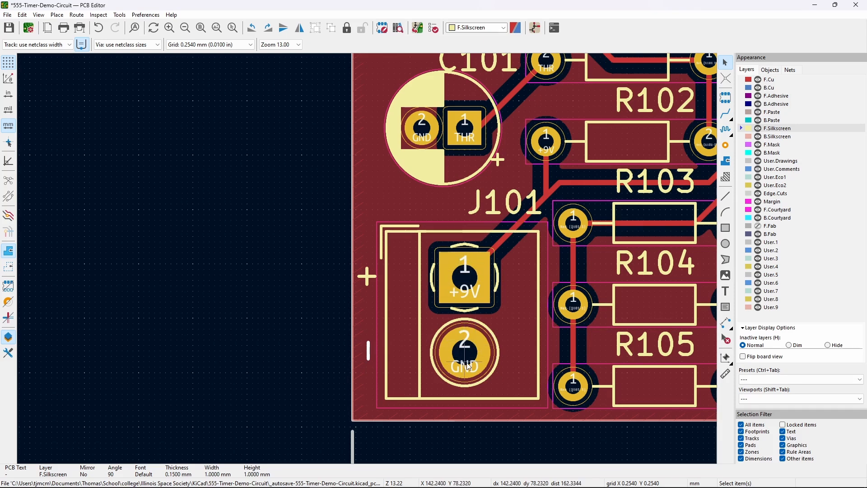
middle_drag(286, 251, 178, 259)
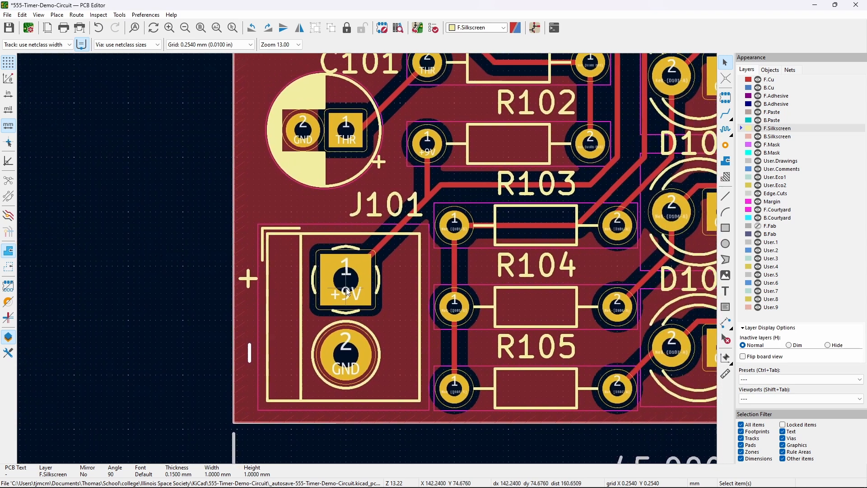
click(358, 357)
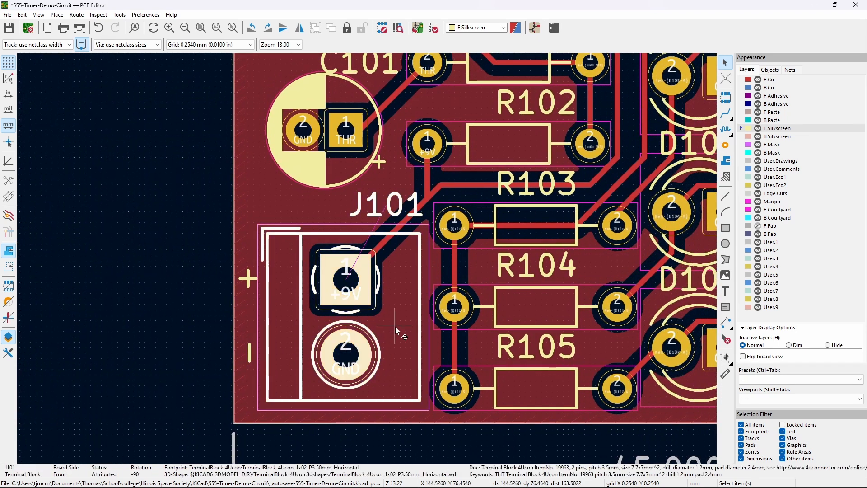
right_click(385, 319)
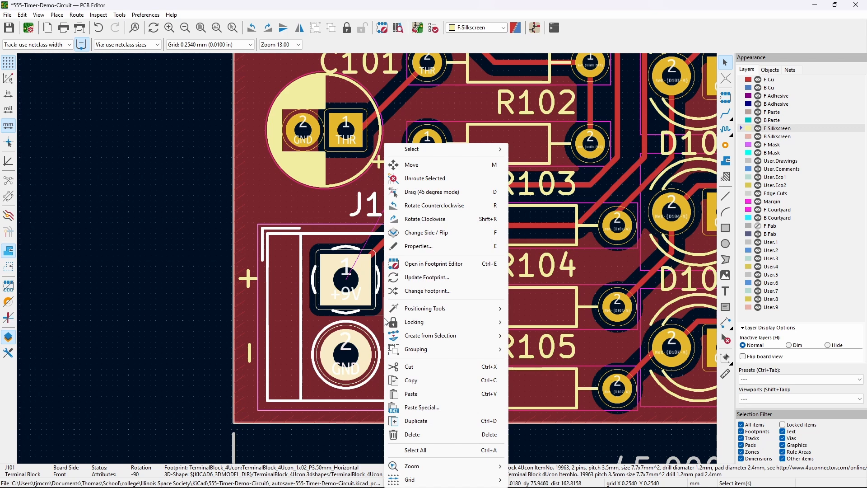
mouse_move(449, 323)
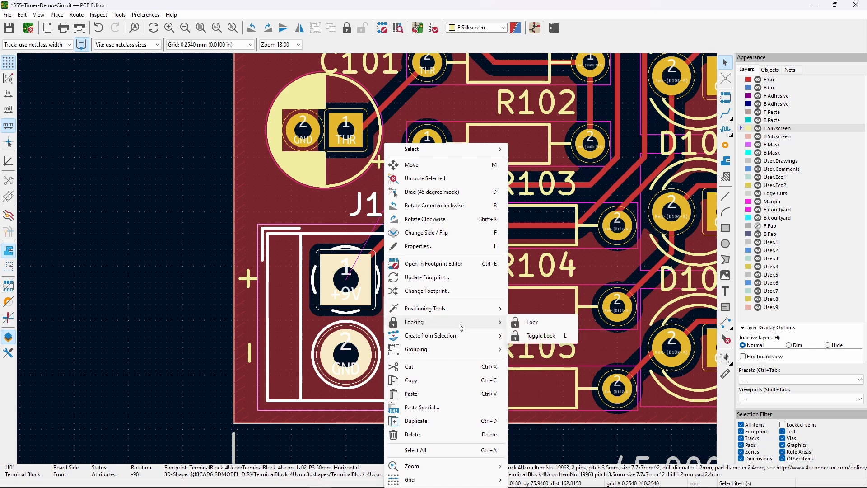
click(532, 323)
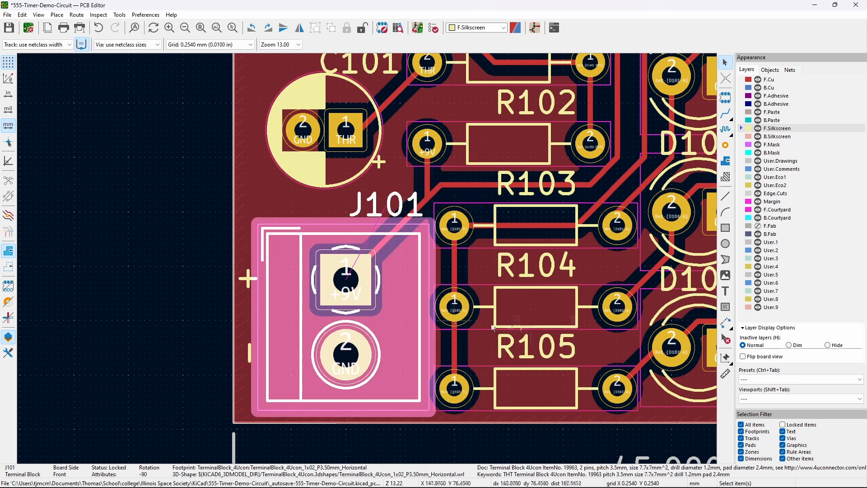
click(189, 280)
click(343, 279)
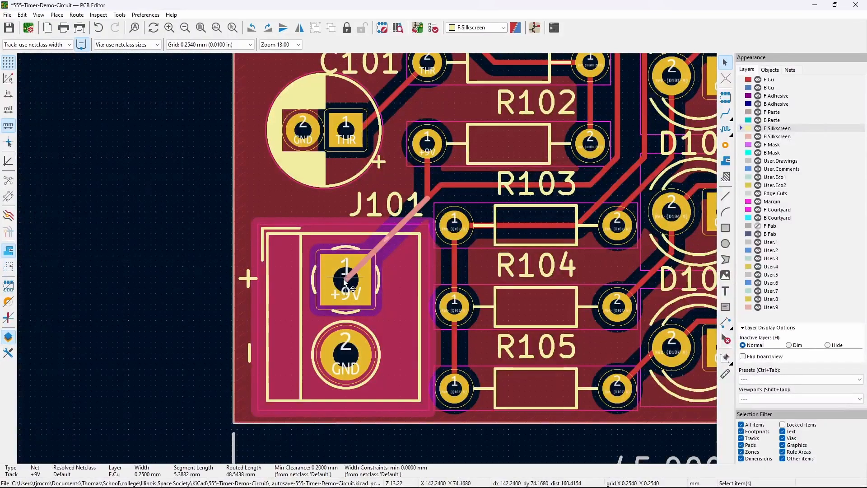
click(368, 290)
key(m)
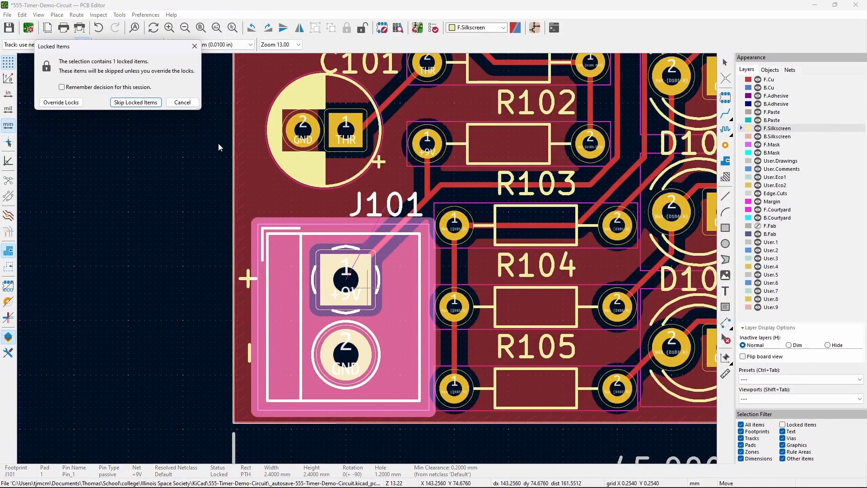
click(194, 46)
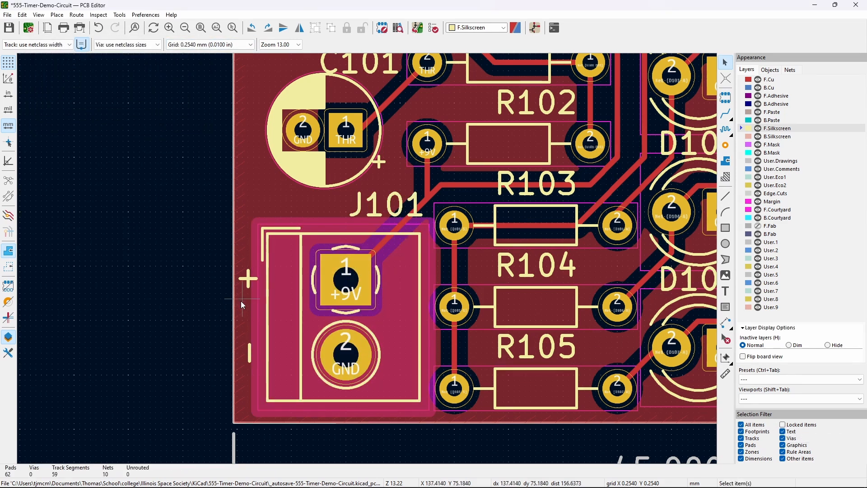
- Nudge the '-' mark slightly higher beside the GND pad
click(248, 349)
scroll(455, 307, down, 5)
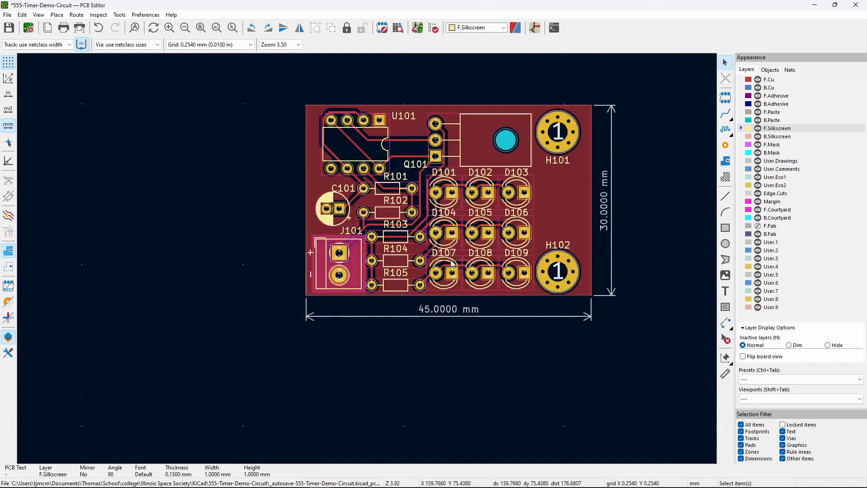
scroll(317, 284, up, 7)
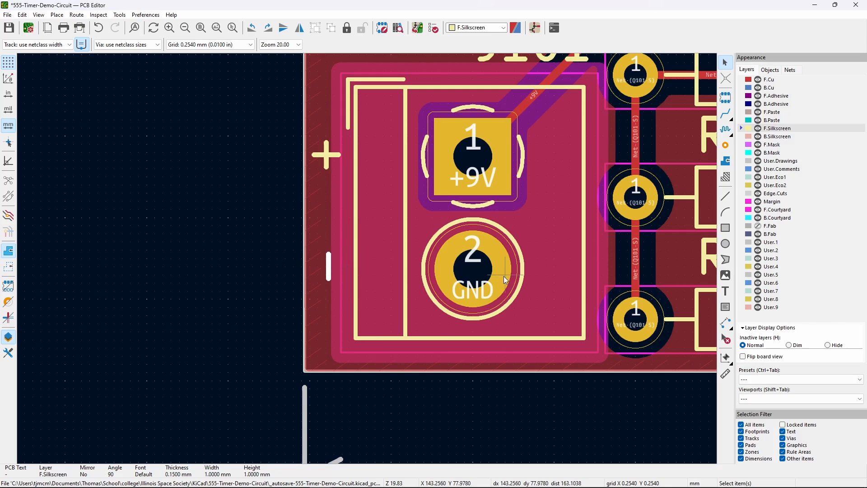
click(492, 259)
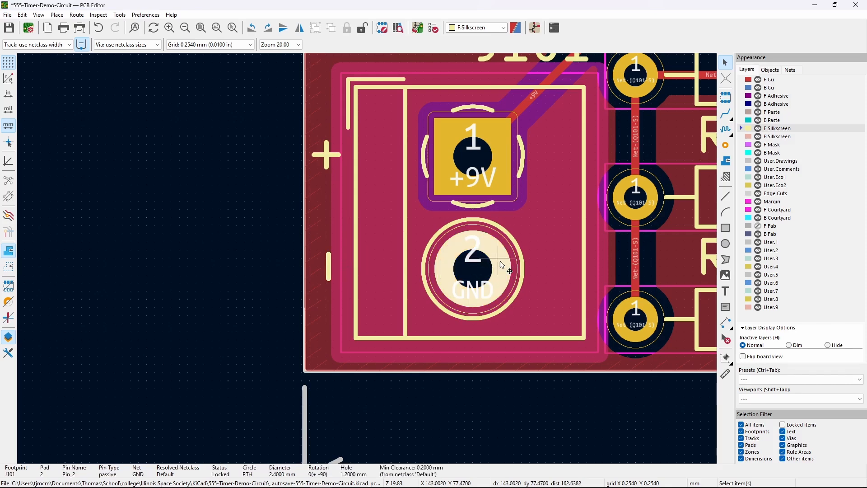
click(285, 242)
click(331, 262)
key(m)
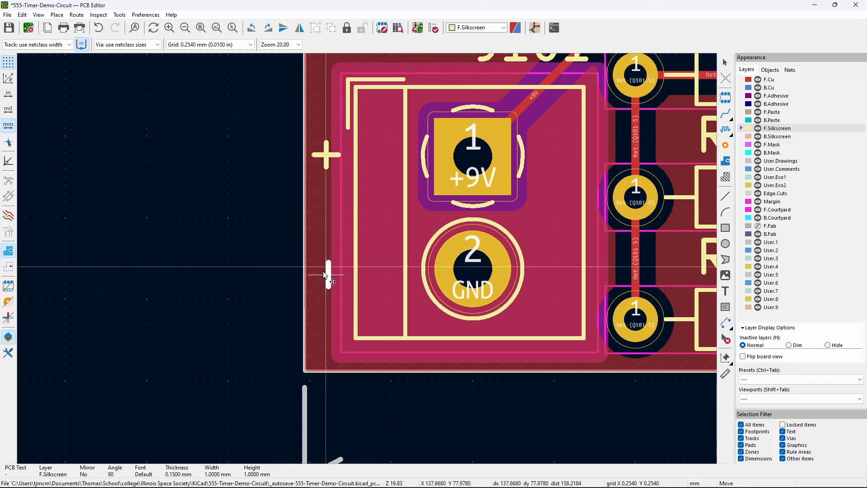
click(326, 269)
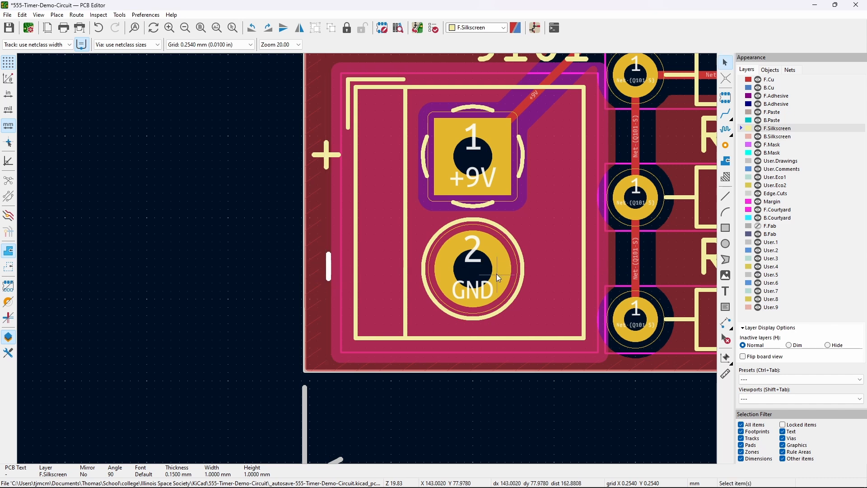
- Allow locked items in the Selection Filter and centre the '-' mark on the GND pad
click(783, 425)
click(501, 277)
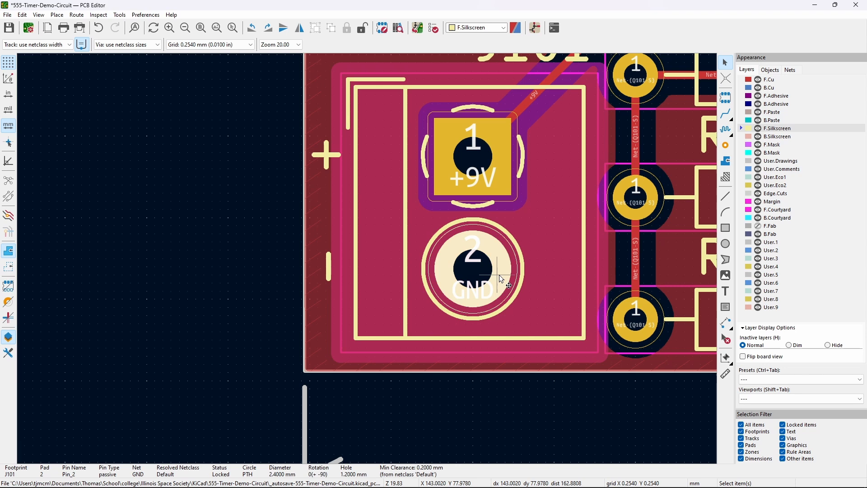
shift+click(329, 269)
right_click(329, 269)
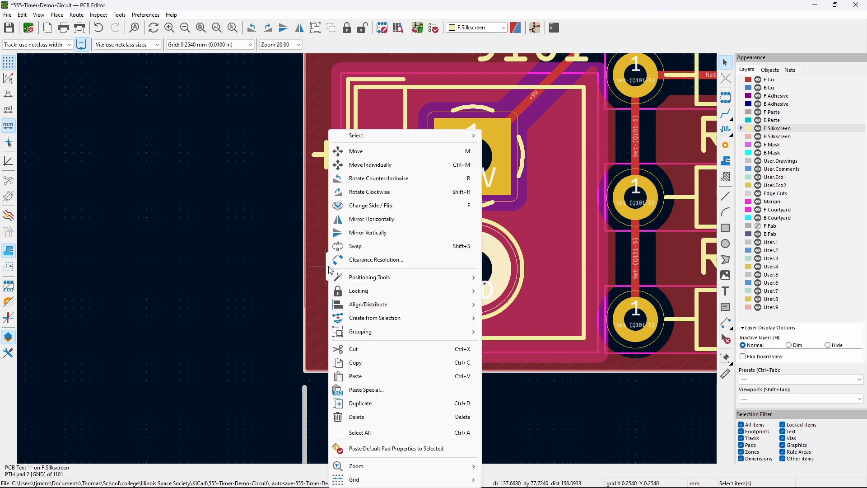
mouse_move(463, 309)
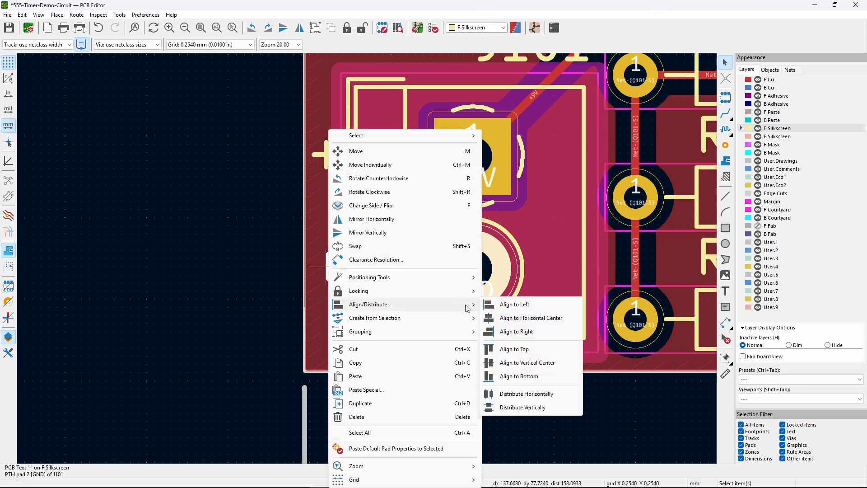
click(537, 363)
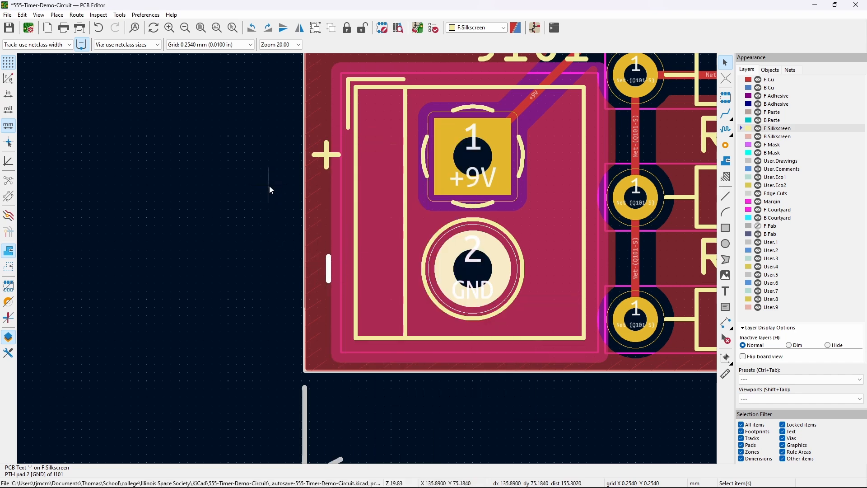
- Centre the '+' mark vertically on the +9V pad
middle_drag(269, 186, 241, 237)
click(469, 217)
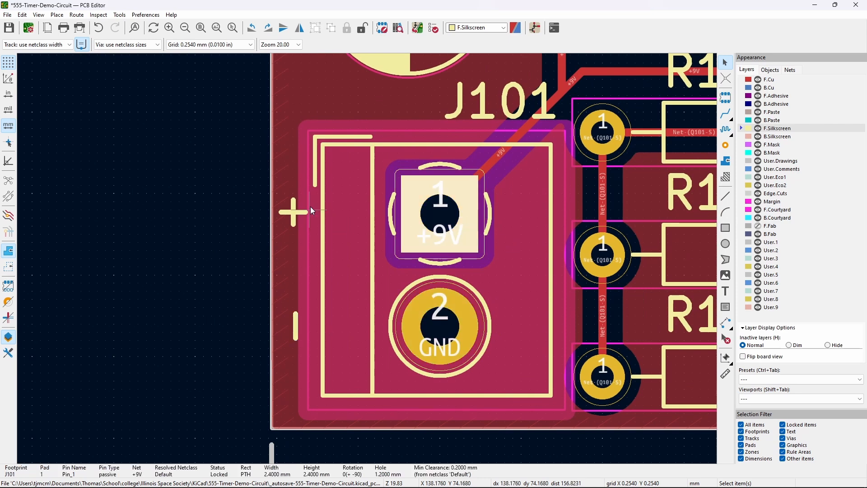
shift+click(295, 213)
right_click(297, 218)
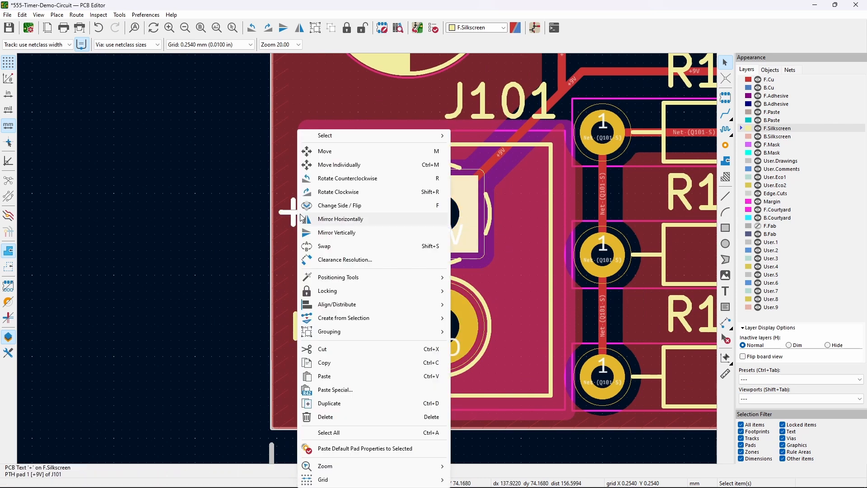
mouse_move(340, 304)
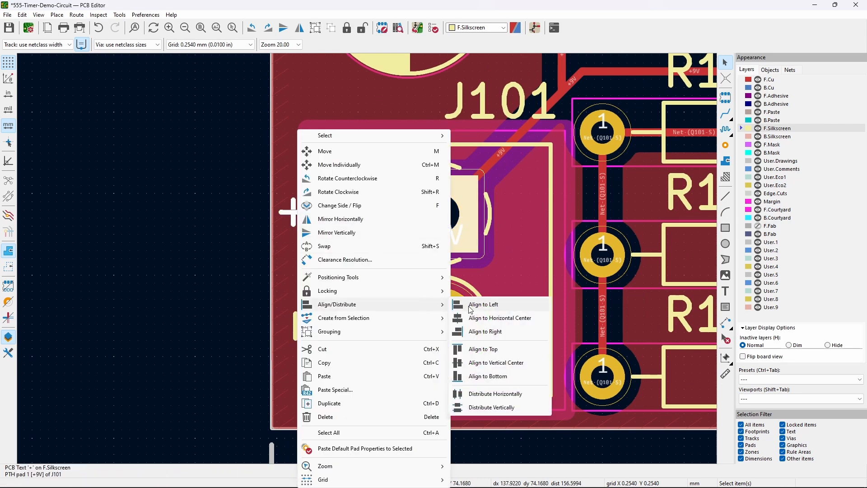
click(501, 363)
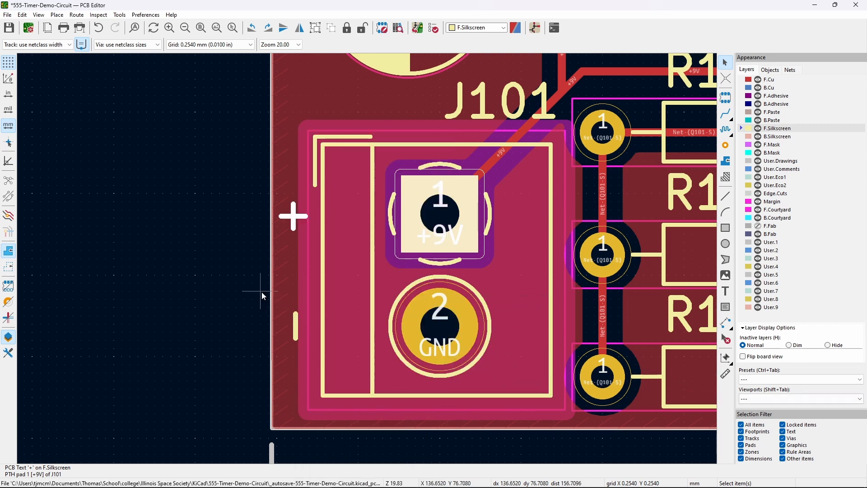
- Align the '+' and '-' marks with each other on one shared vertical line
click(267, 278)
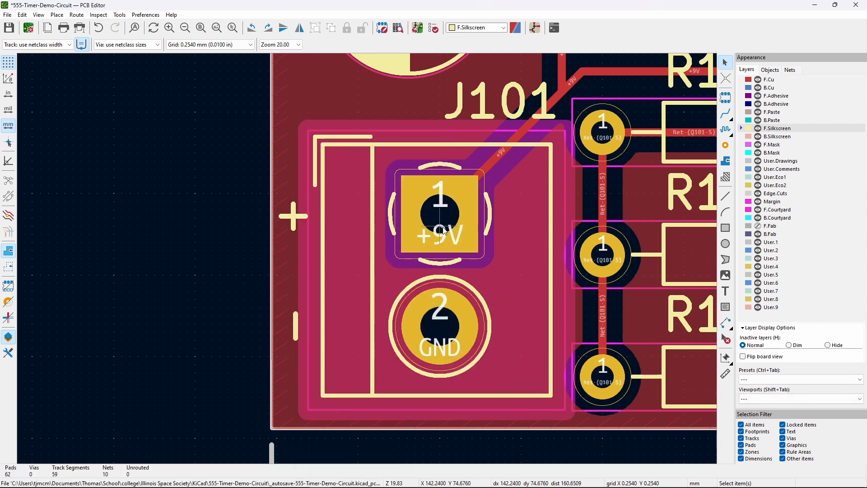
click(295, 216)
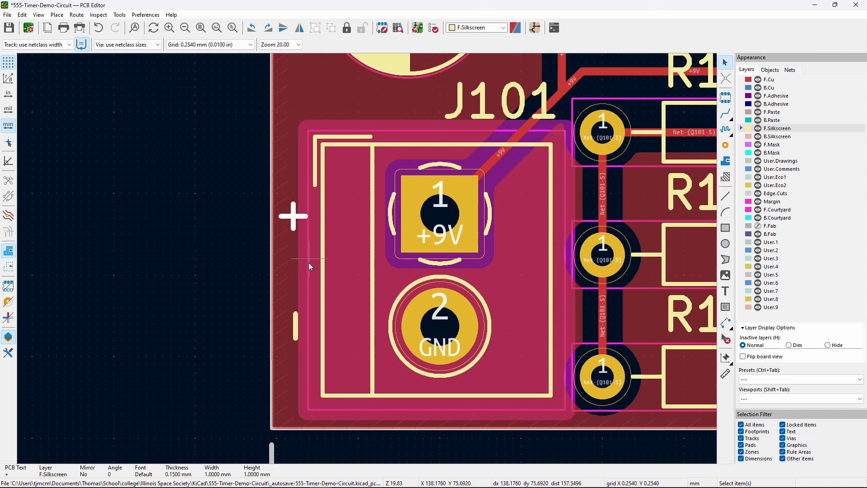
shift+click(296, 324)
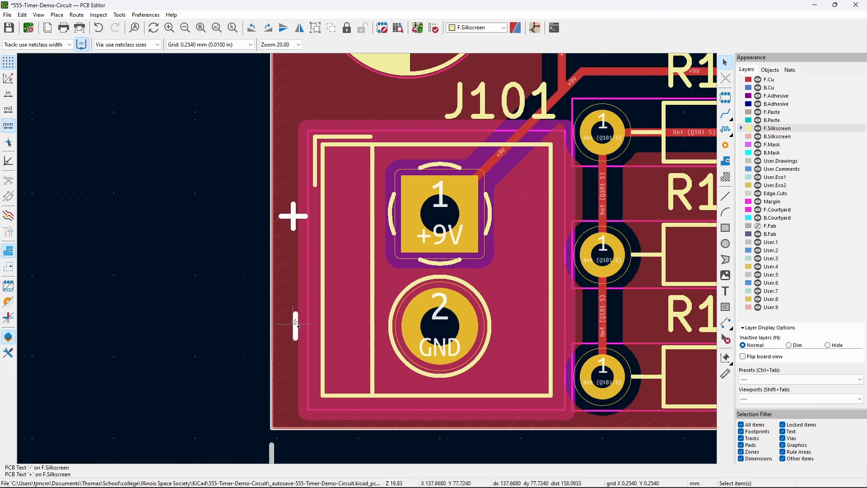
right_click(293, 218)
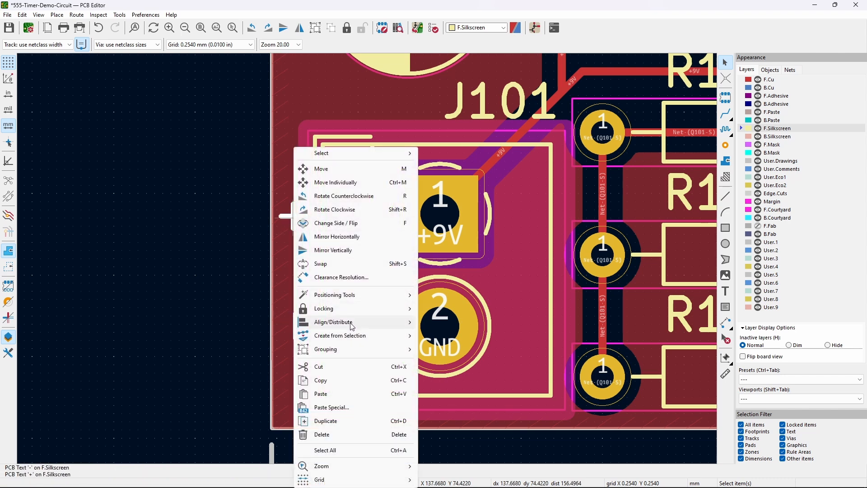
mouse_move(354, 326)
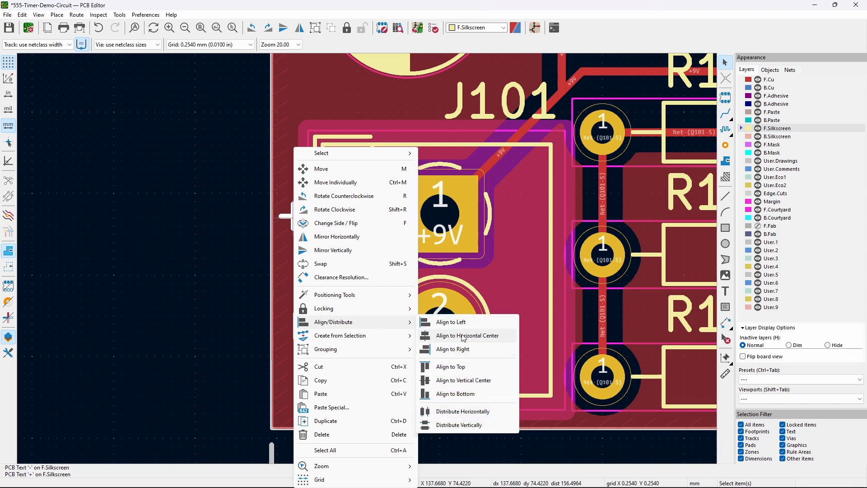
click(464, 337)
- Unlock the J101 footprint
click(229, 229)
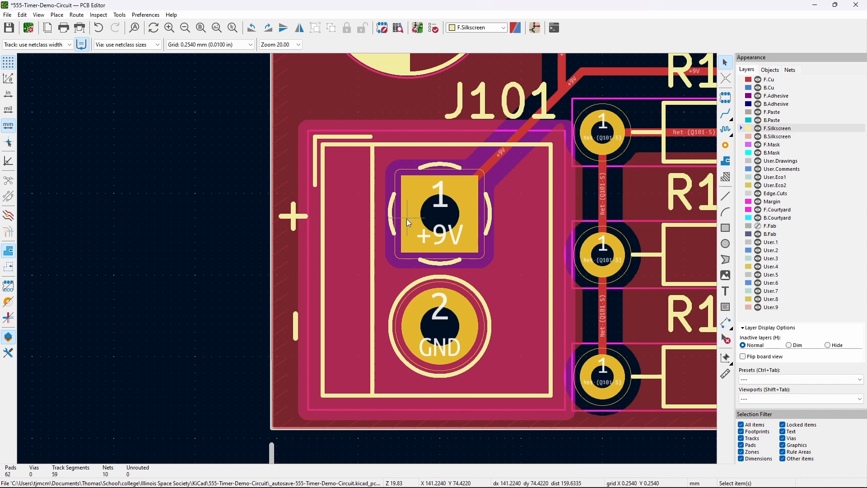
click(374, 239)
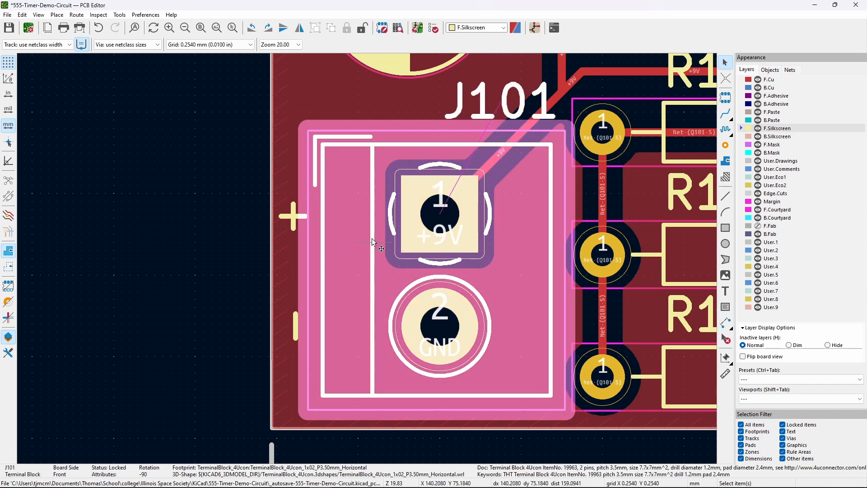
right_click(372, 238)
mouse_move(434, 322)
click(518, 322)
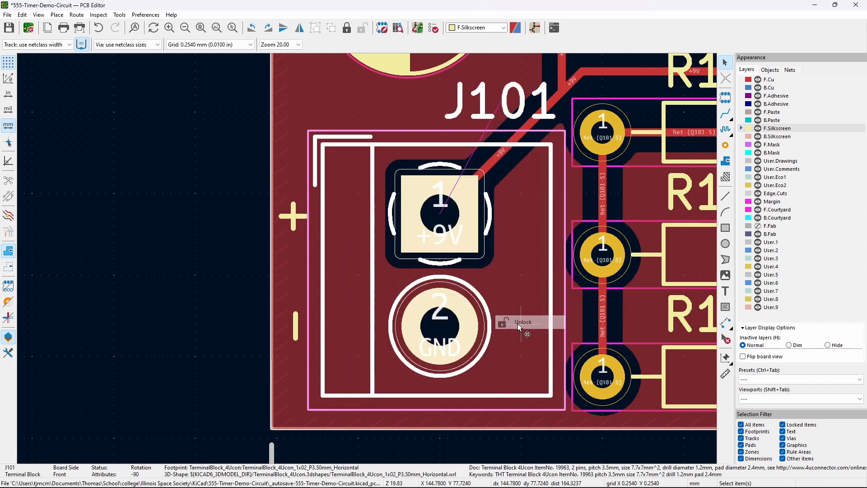
click(248, 156)
scroll(254, 144, down, 5)
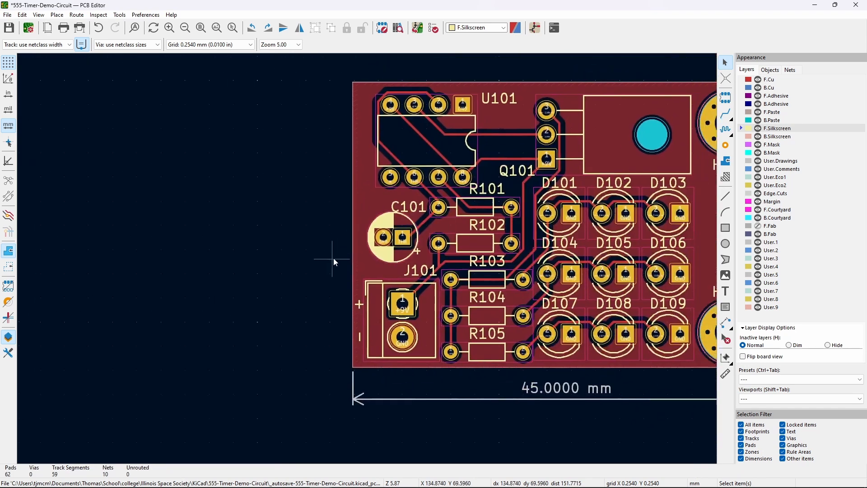
- Add the 9V warning note as centred silkscreen text, rotated 90°, left of the board
middle_drag(298, 269, 332, 318)
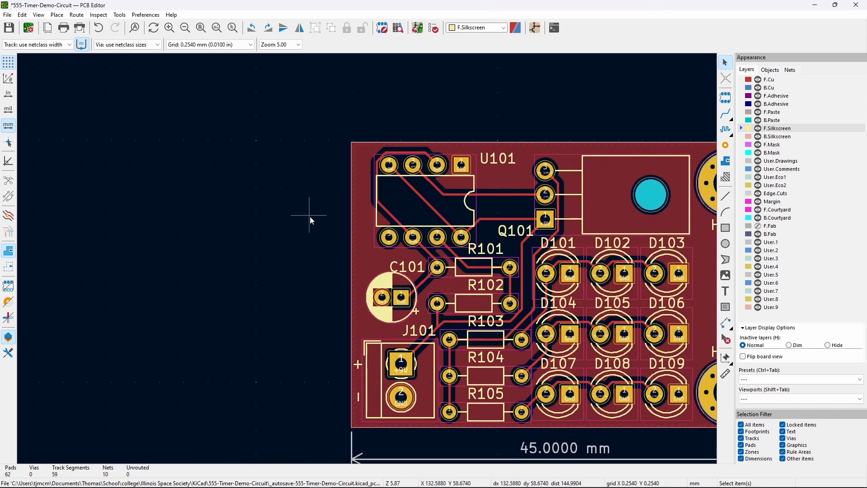
click(725, 293)
click(370, 209)
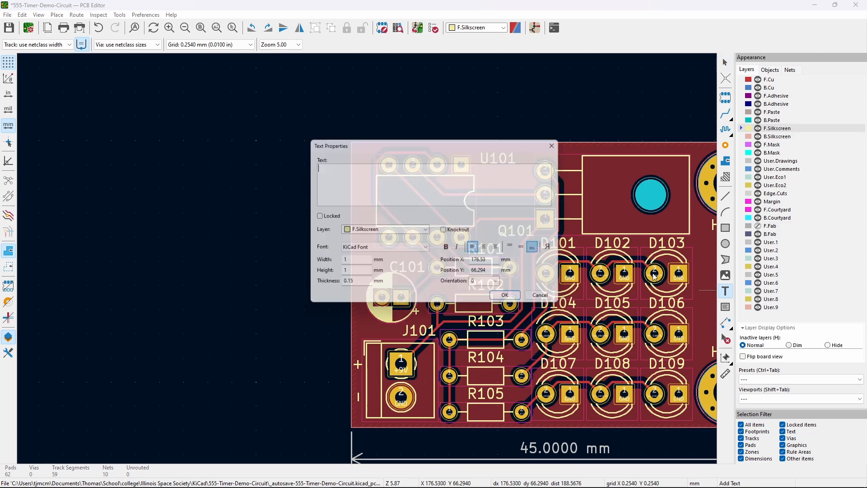
text(0)
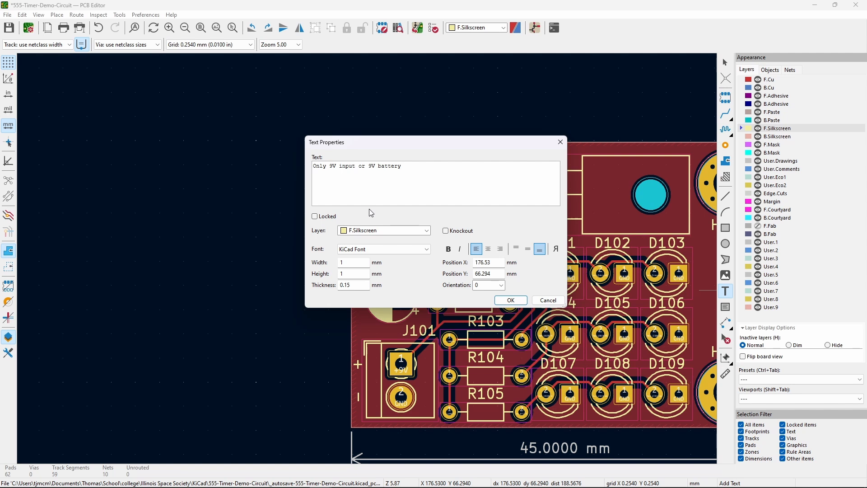
click(490, 250)
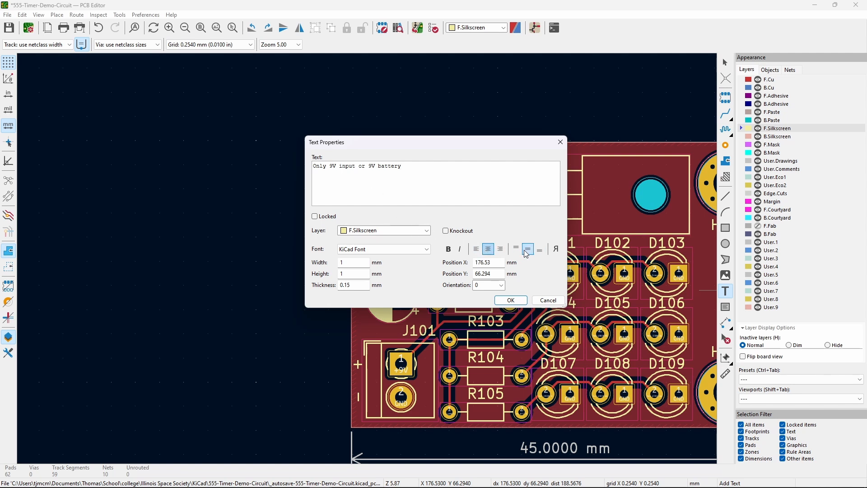
click(513, 300)
key(r)
key(r)
key(r)
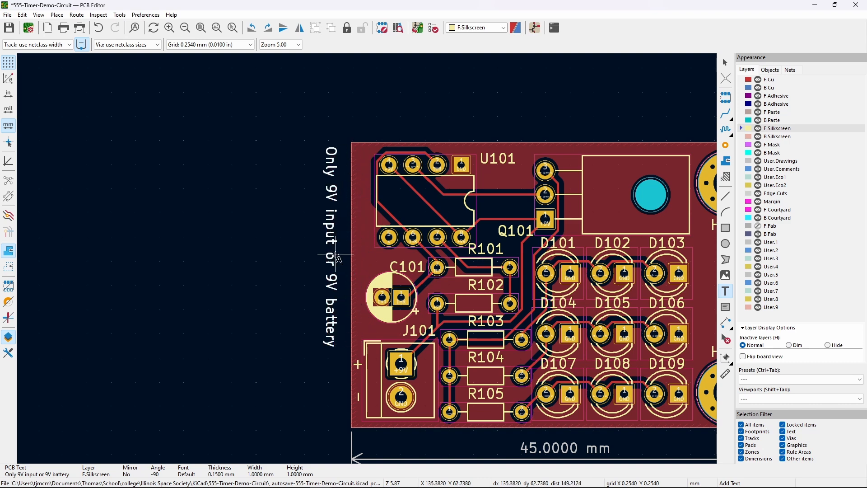
click(342, 255)
click(726, 64)
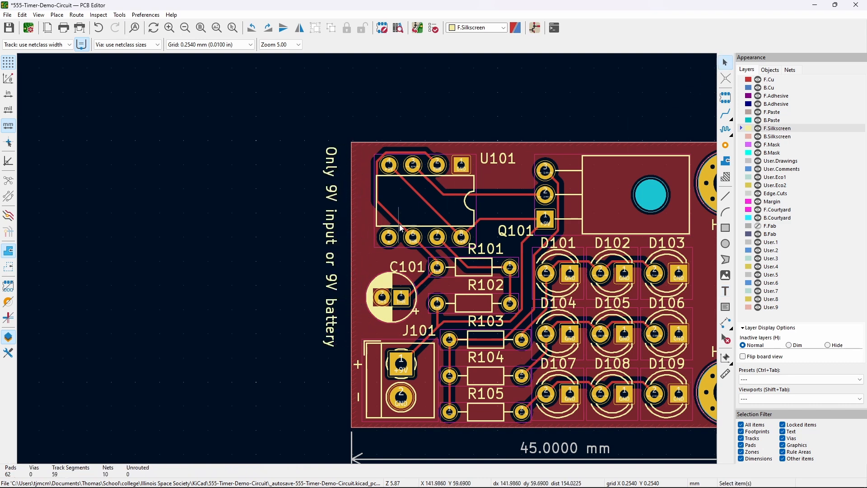
- Resize the note to 0.9 mm text and move it onto the board's left edge
double_click(332, 271)
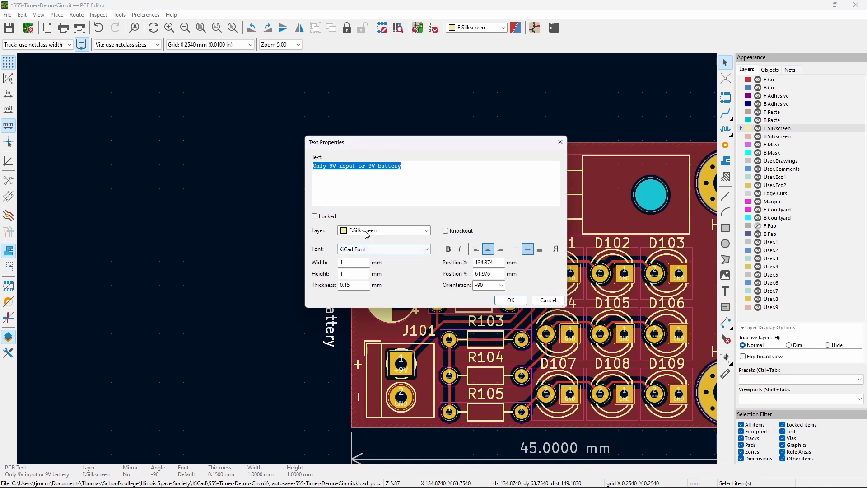
click(349, 273)
click(511, 300)
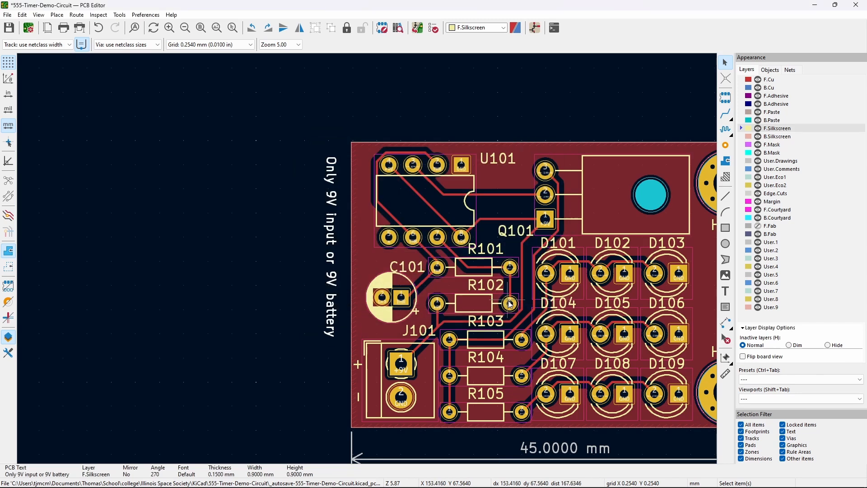
drag(333, 244, 361, 243)
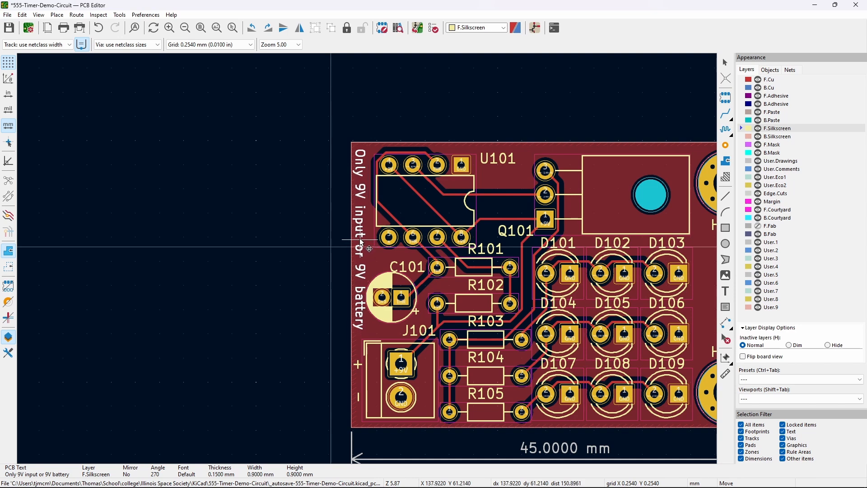
click(319, 242)
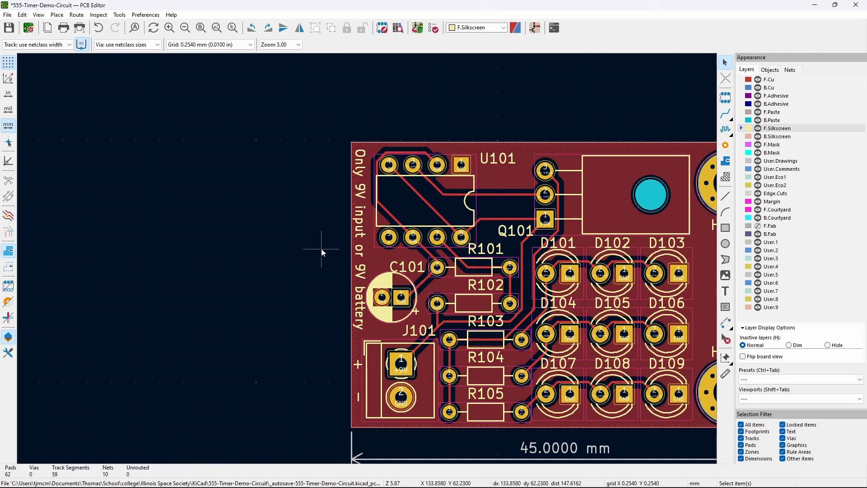
- Hide the H101 and H102 reference labels beside the mounting holes
middle_drag(319, 248, 191, 219)
middle_drag(666, 224, 589, 242)
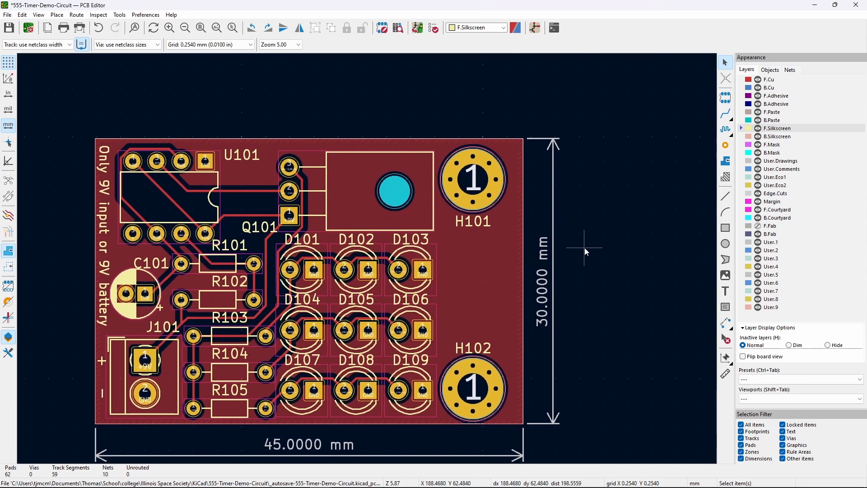
click(473, 224)
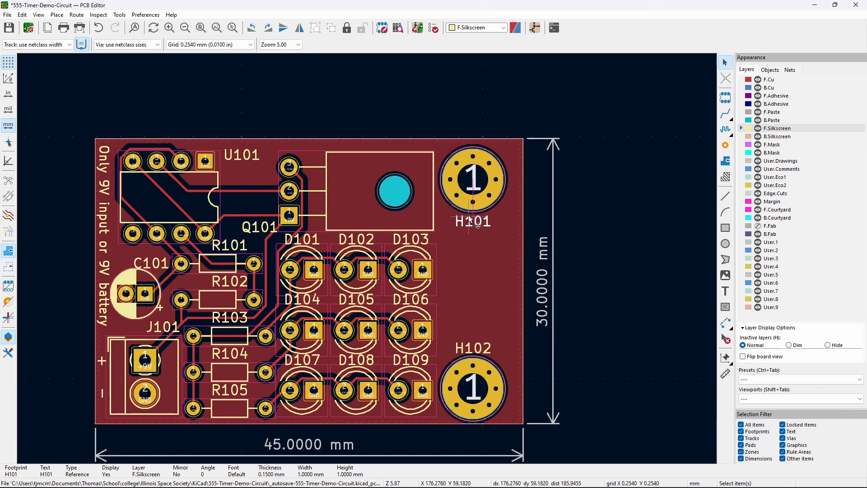
key(Delete)
click(478, 348)
key(Delete)
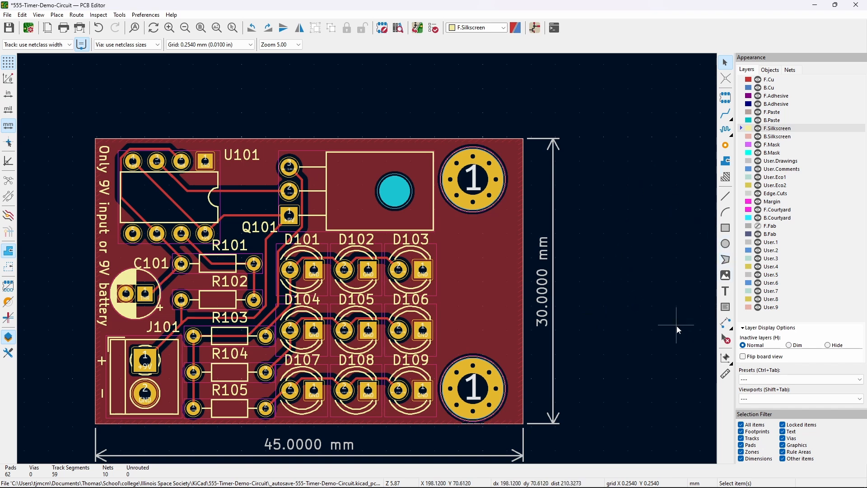
click(726, 292)
- Add '555 Timer Demo Circuit' text rotated vertical along the board's right edge
click(581, 259)
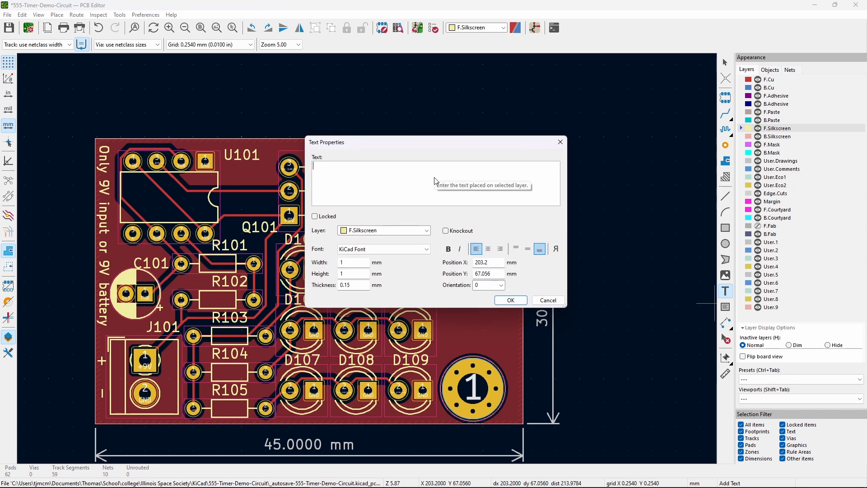
text(555 Timer Demo Circuit)
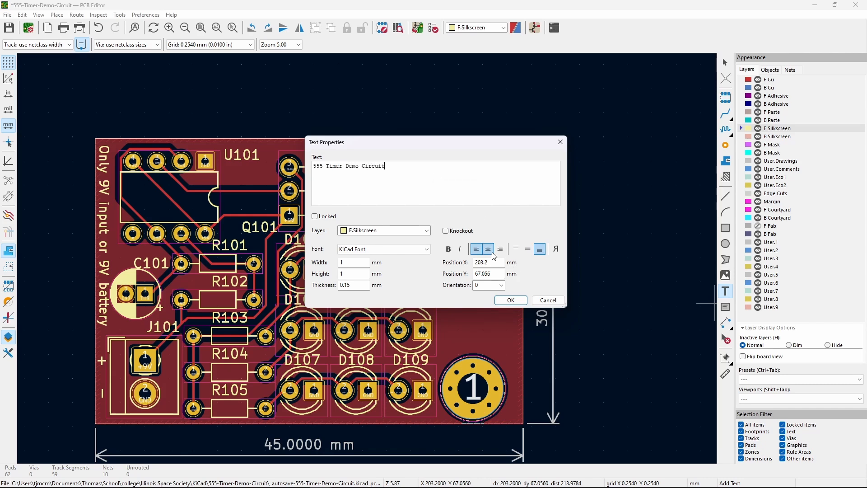
click(509, 299)
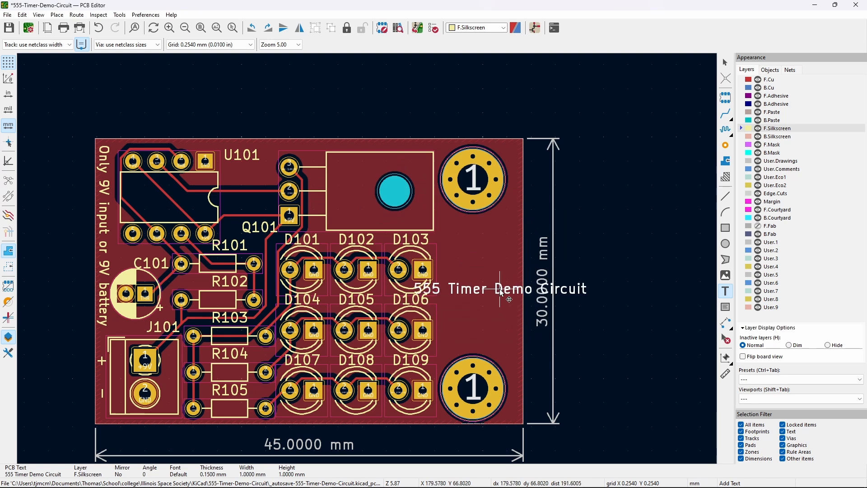
key(r)
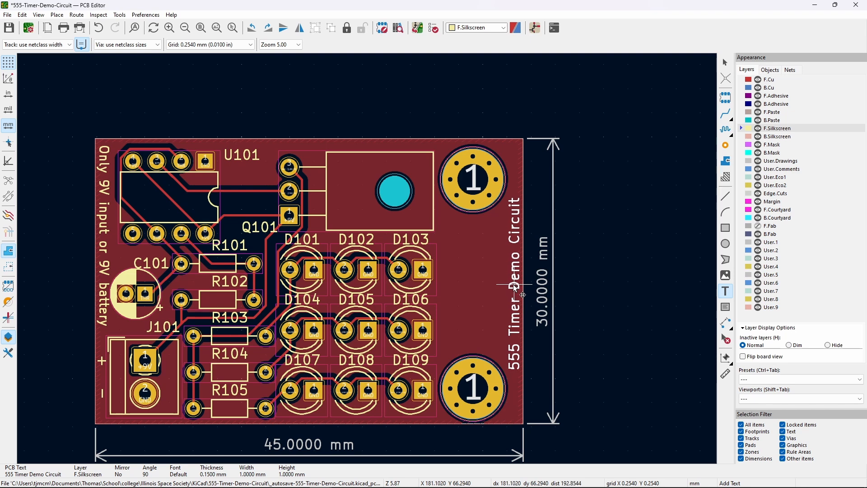
click(515, 285)
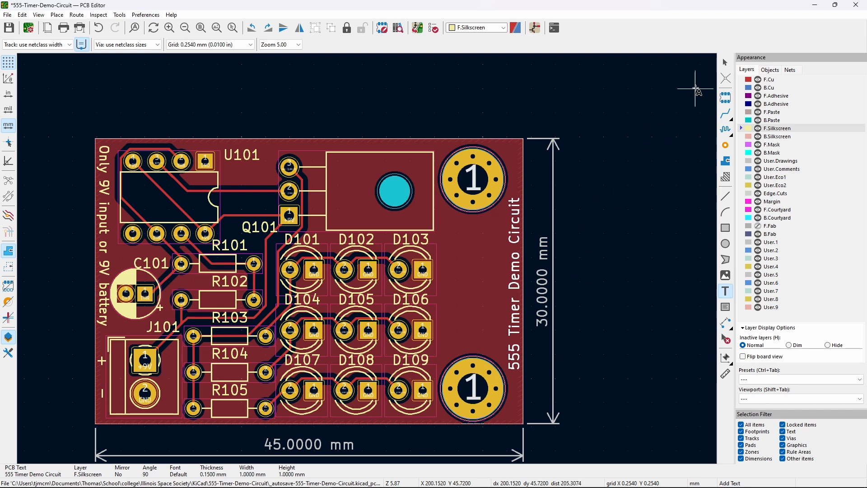
click(725, 62)
middle_drag(598, 280, 688, 253)
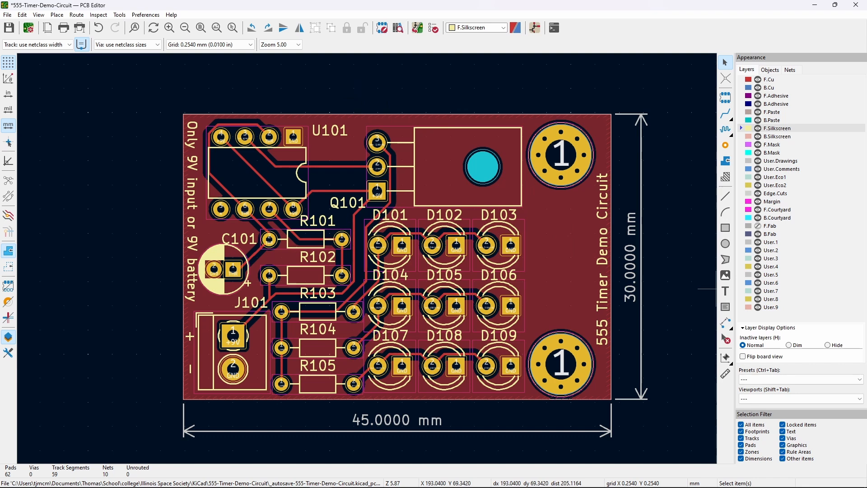
- Switch the active layer to B.Cu and start the Add Filled Zone tool
click(776, 89)
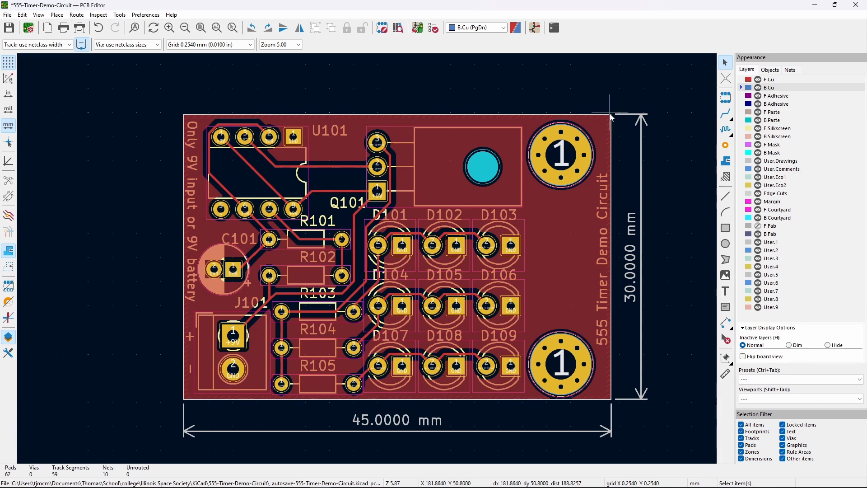
scroll(609, 113, up, 3)
scroll(368, 261, down, 6)
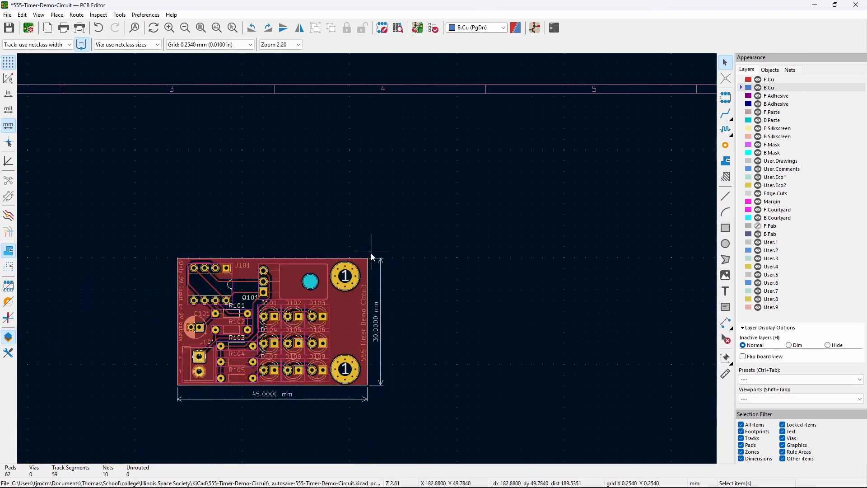
scroll(475, 214, up, 4)
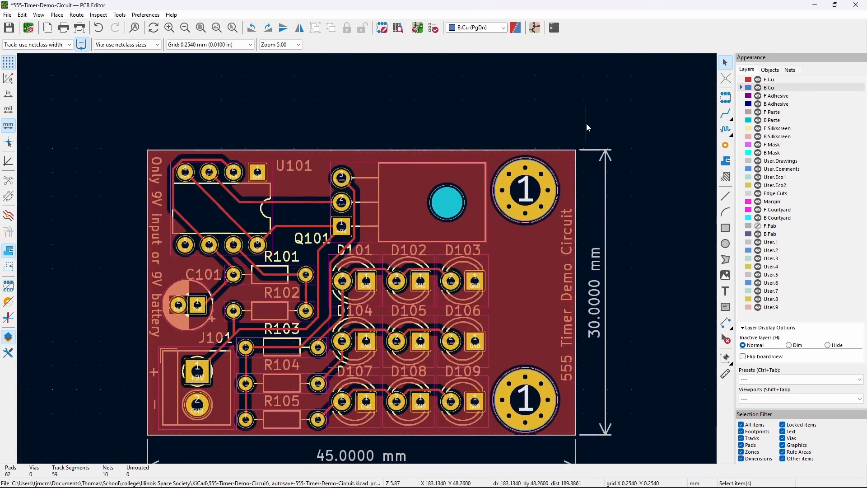
middle_drag(586, 126, 586, 116)
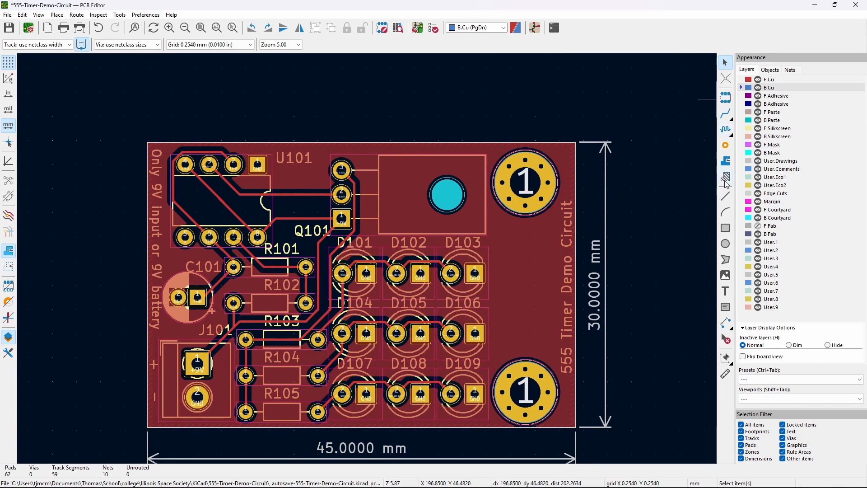
click(728, 167)
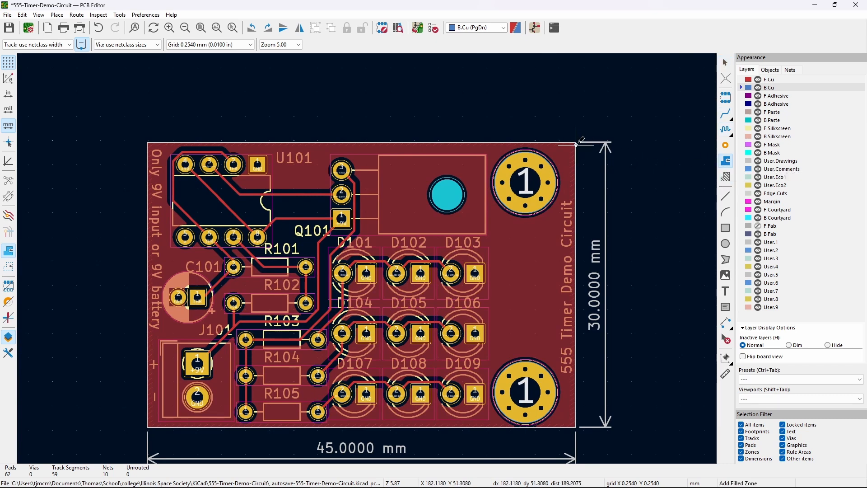
- Set the grid to 0.0100 mm, start the zone at the board corner, and assign it to GND
scroll(576, 140, up, 5)
scroll(366, 258, up, 1)
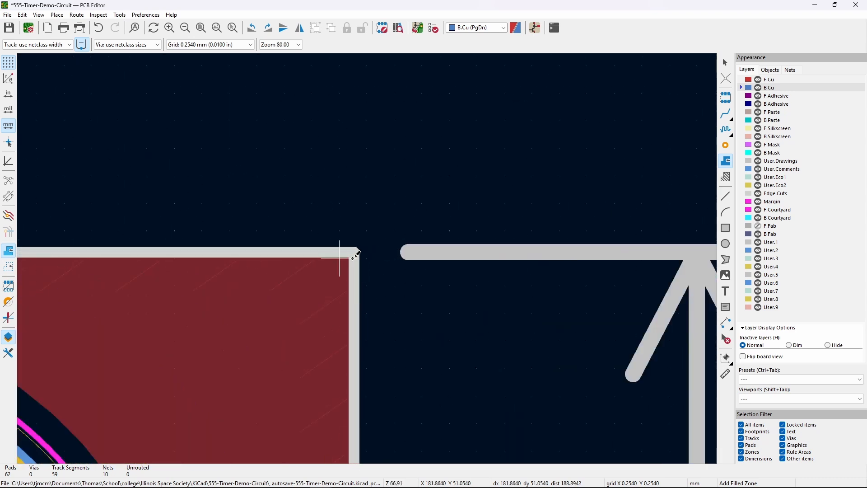
right_click(359, 208)
mouse_move(398, 303)
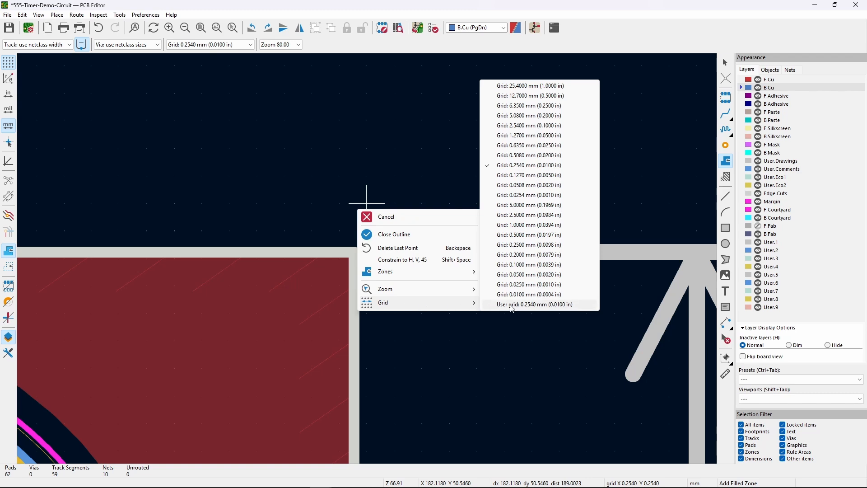
click(520, 295)
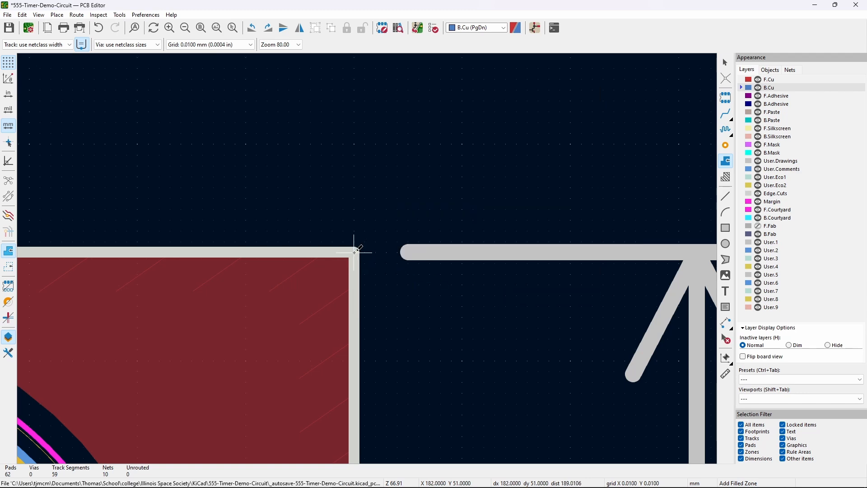
click(355, 251)
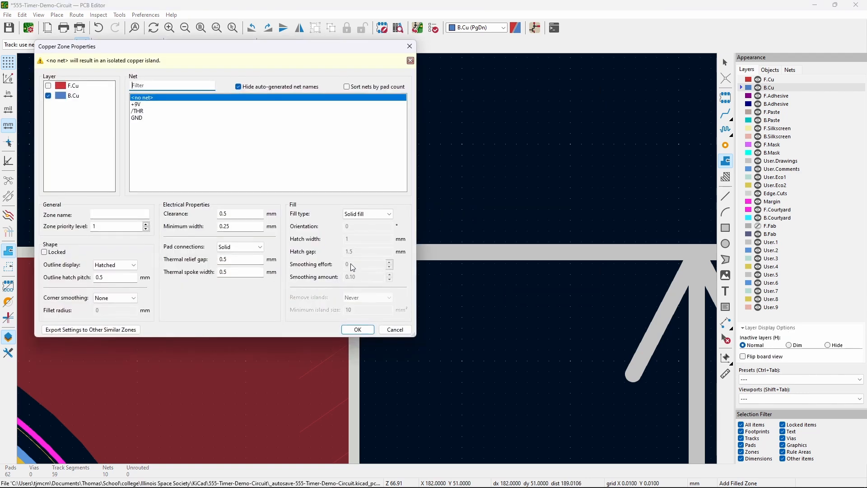
click(138, 118)
click(357, 330)
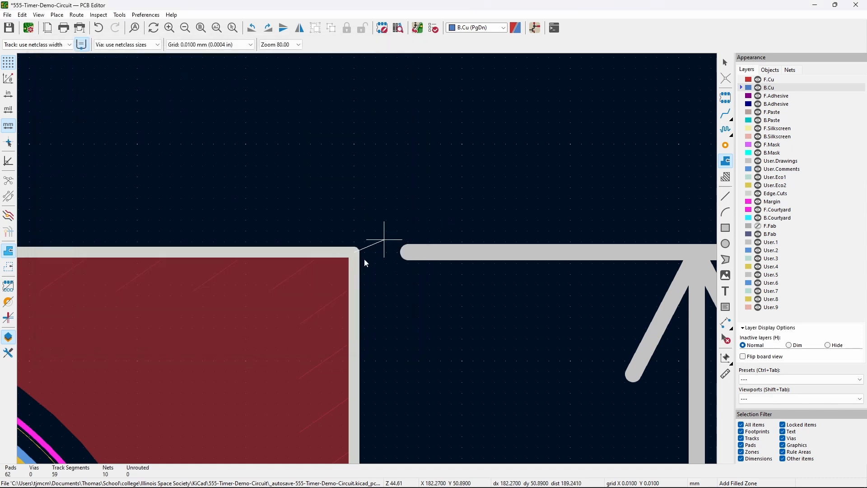
- Complete the zone outline around the board and fill all zones
scroll(418, 235, down, 5)
scroll(322, 257, up, 6)
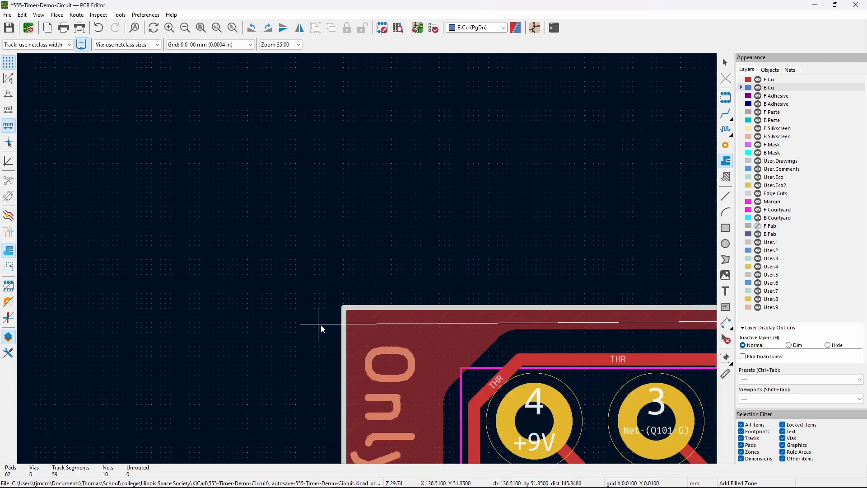
scroll(318, 324, up, 3)
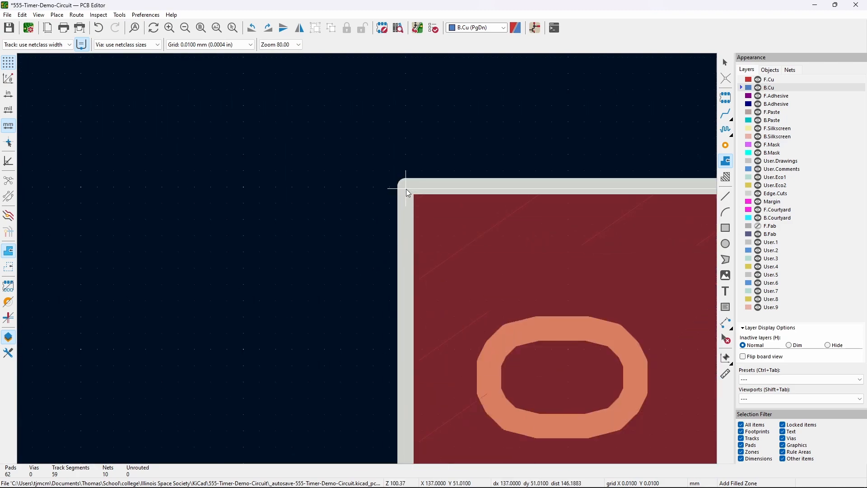
scroll(406, 189, down, 12)
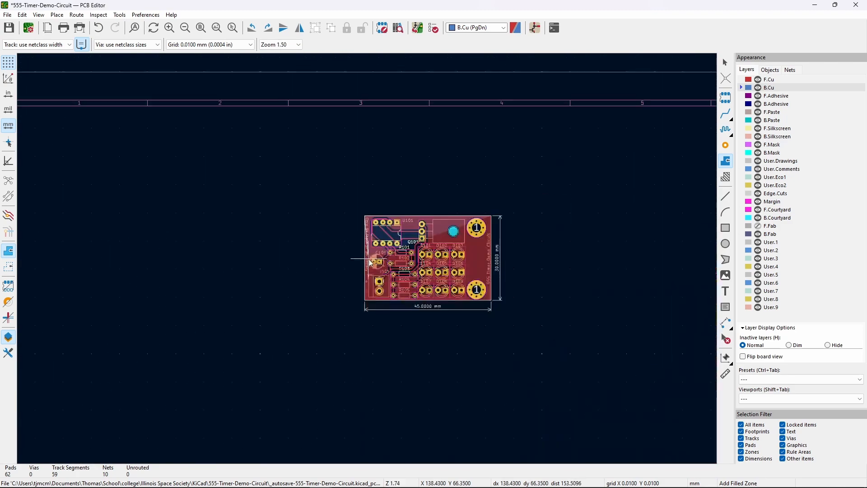
scroll(370, 260, up, 10)
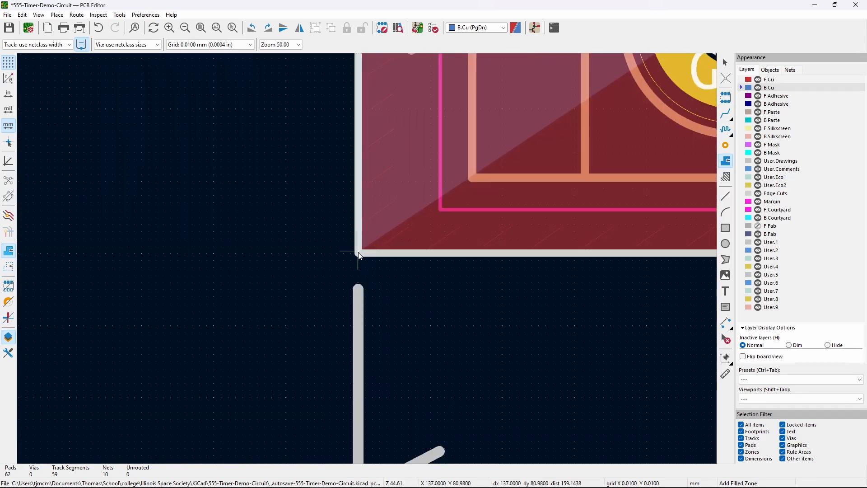
scroll(388, 261, down, 10)
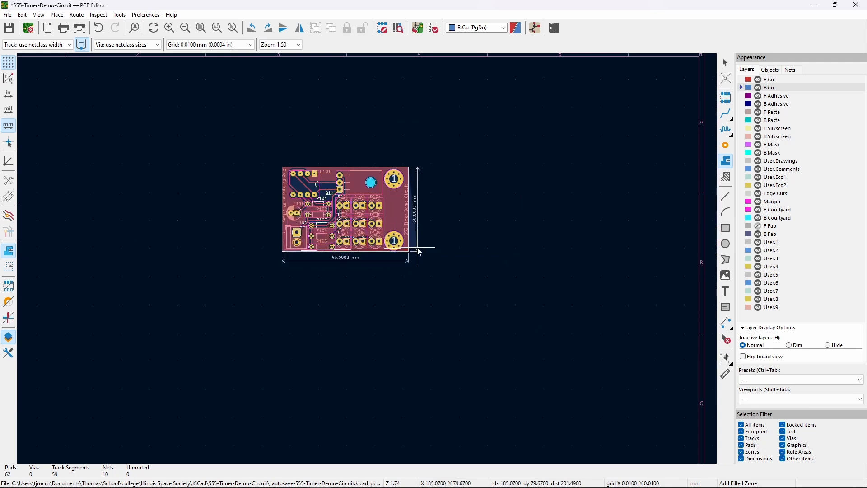
scroll(419, 252, up, 9)
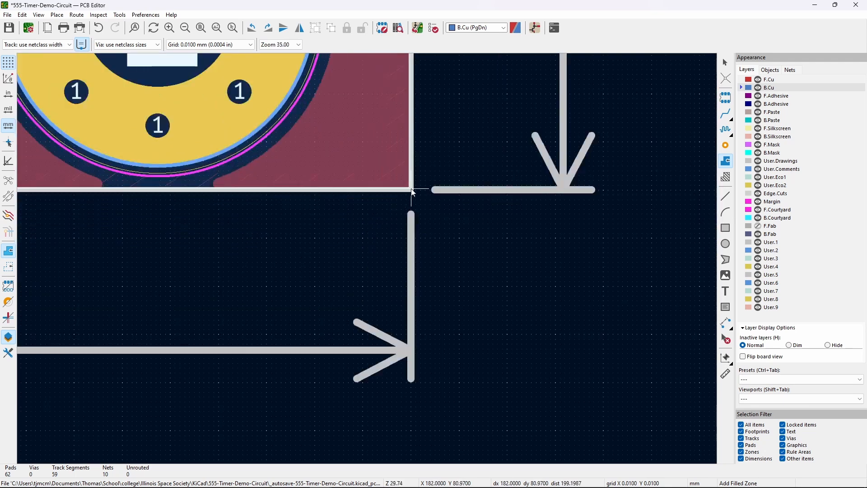
scroll(412, 192, down, 8)
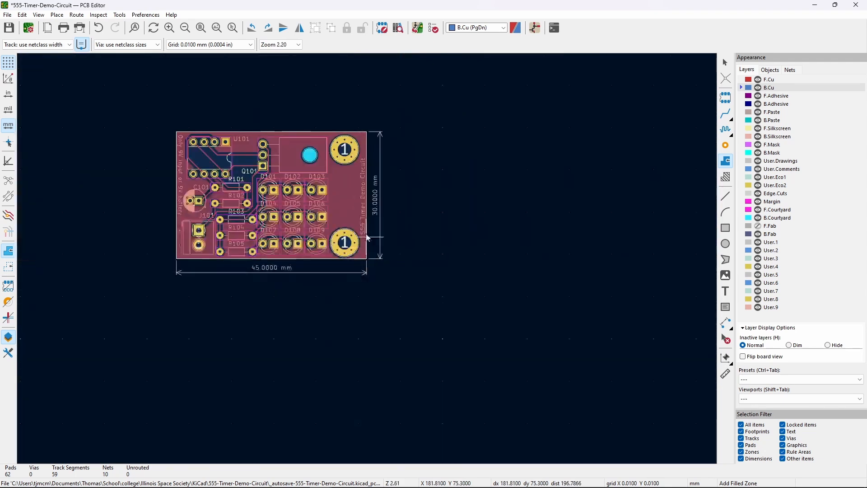
scroll(365, 136, up, 6)
scroll(369, 261, up, 4)
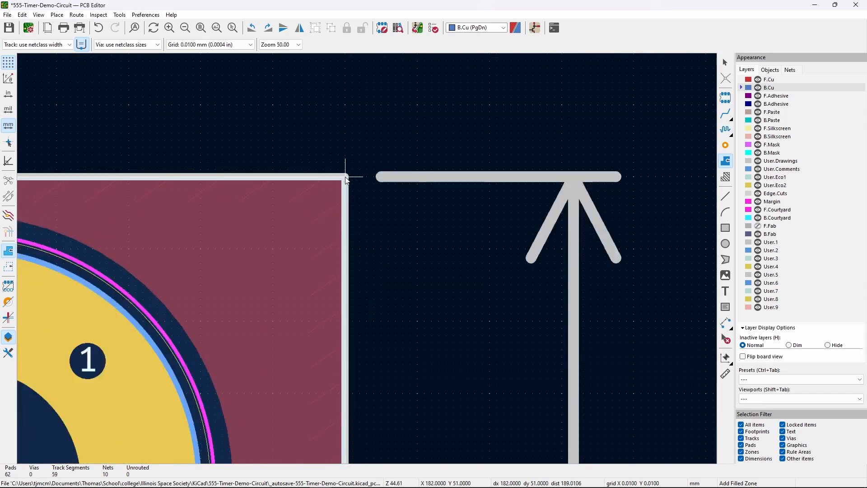
scroll(346, 181, up, 5)
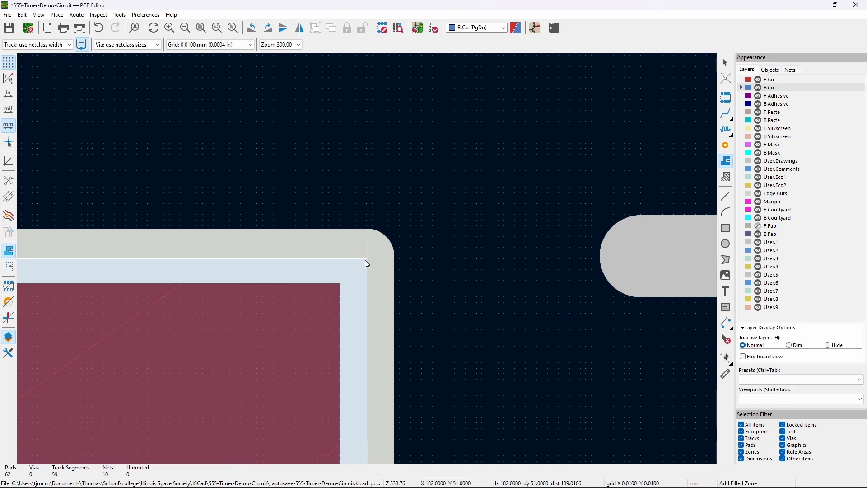
click(366, 259)
scroll(367, 299, down, 15)
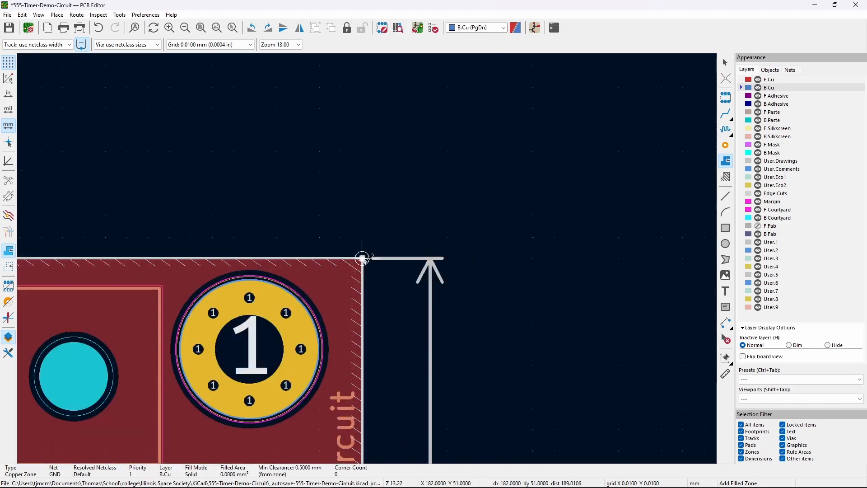
scroll(276, 284, up, 6)
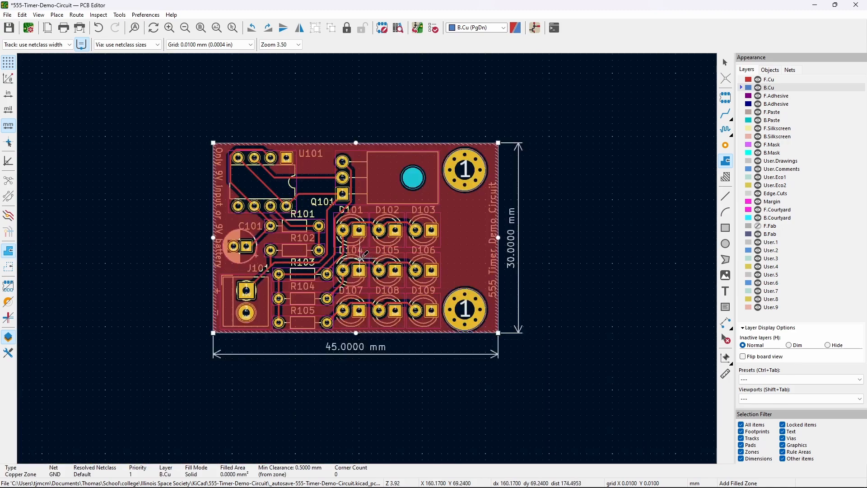
key(b)
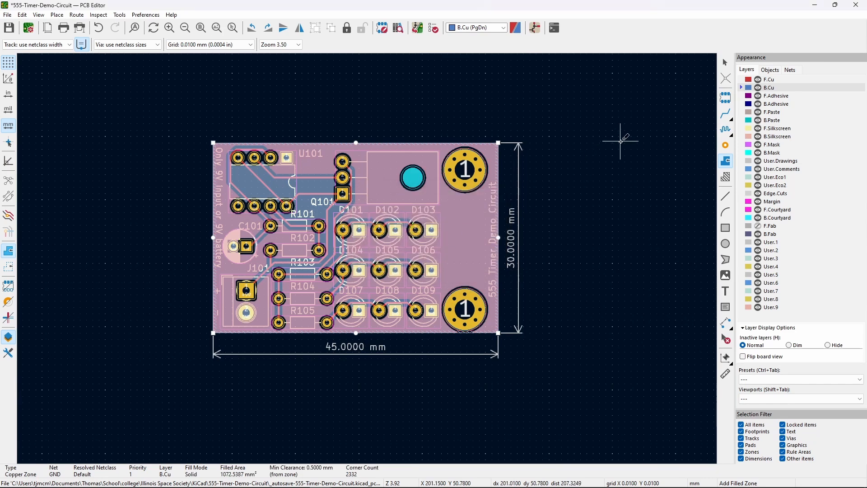
click(769, 79)
click(604, 272)
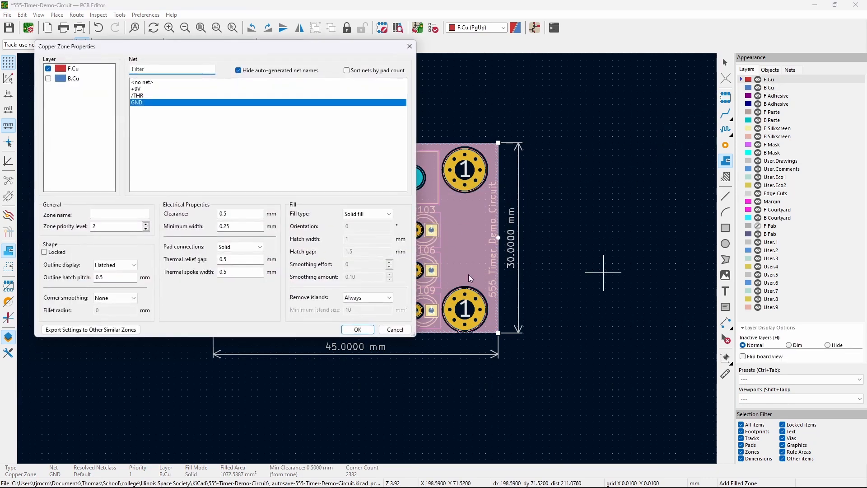
key(Escape)
key(Escape)
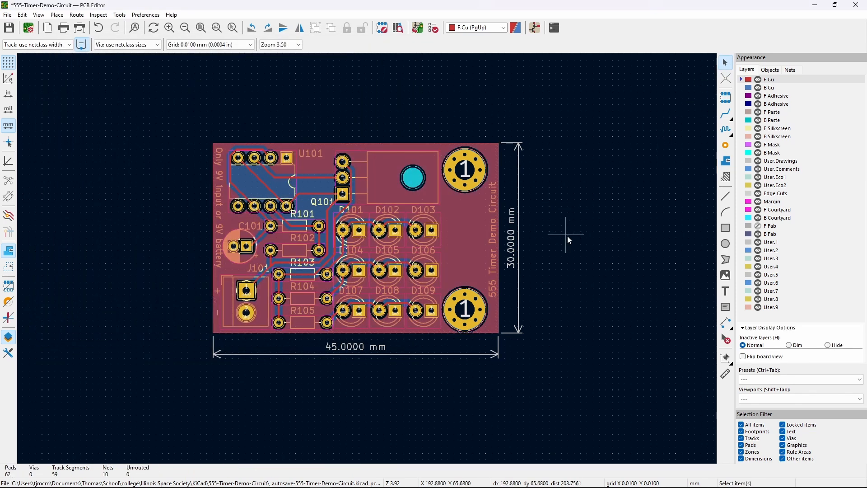
middle_drag(542, 261, 606, 256)
scroll(497, 362, down, 6)
middle_drag(419, 262, 429, 267)
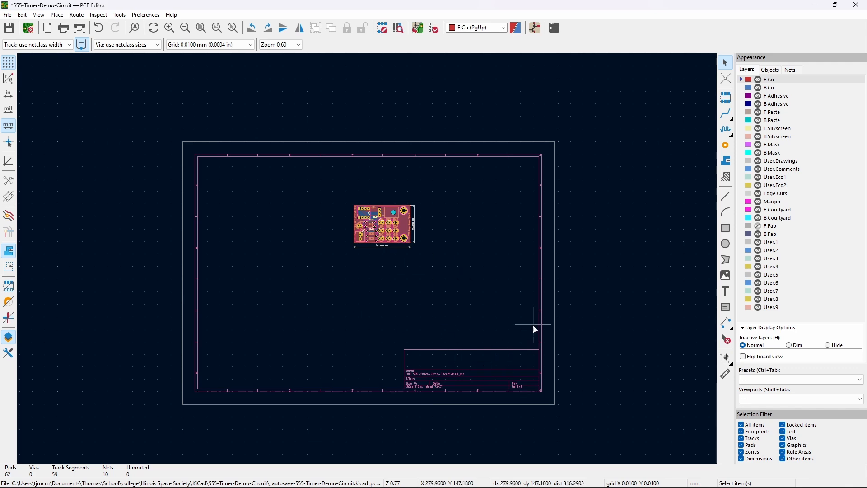
scroll(447, 384, up, 6)
scroll(379, 180, down, 5)
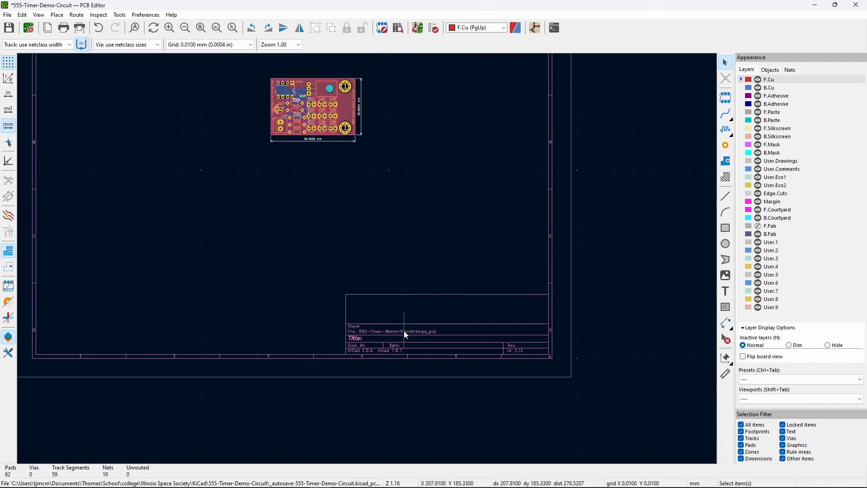
- Set the page to A5, today's date, title '555 Timer Demo Circuit', company 'Illinois Space Society'
double_click(405, 325)
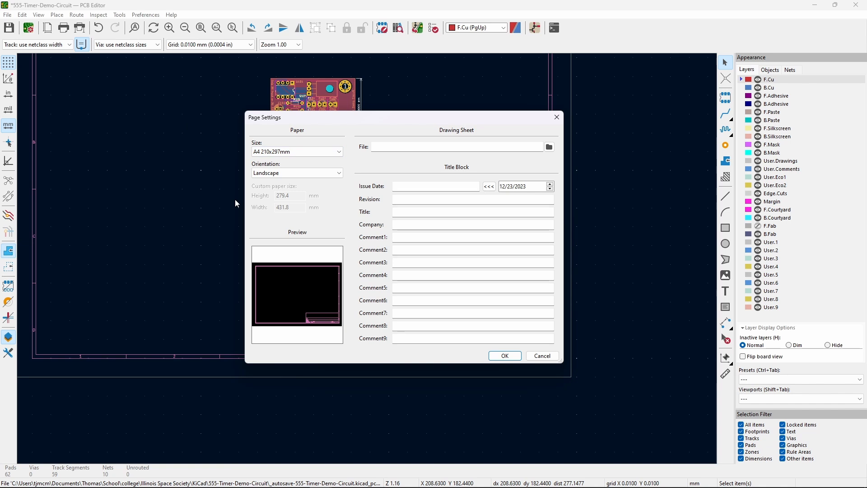
click(278, 154)
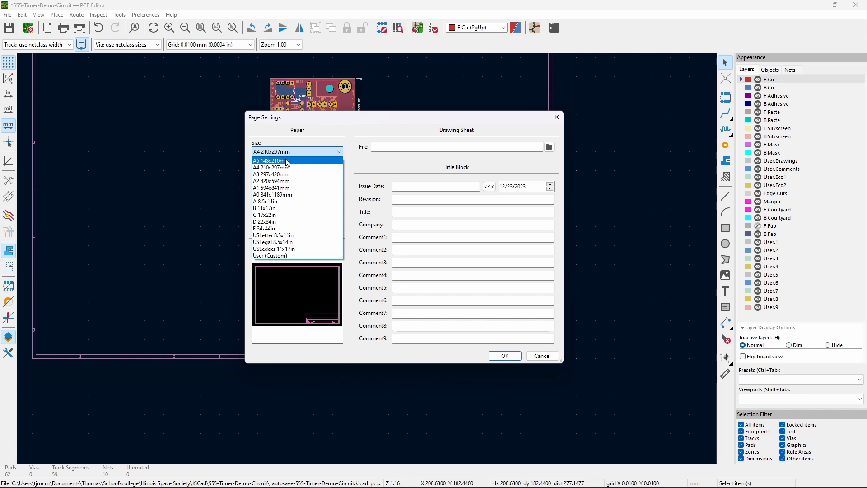
click(287, 161)
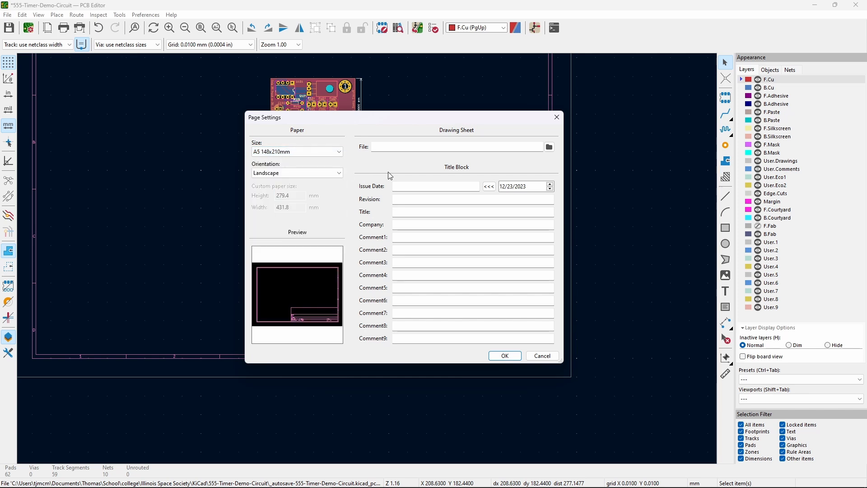
click(489, 186)
click(423, 212)
text(555 Timer Demo Circuit)
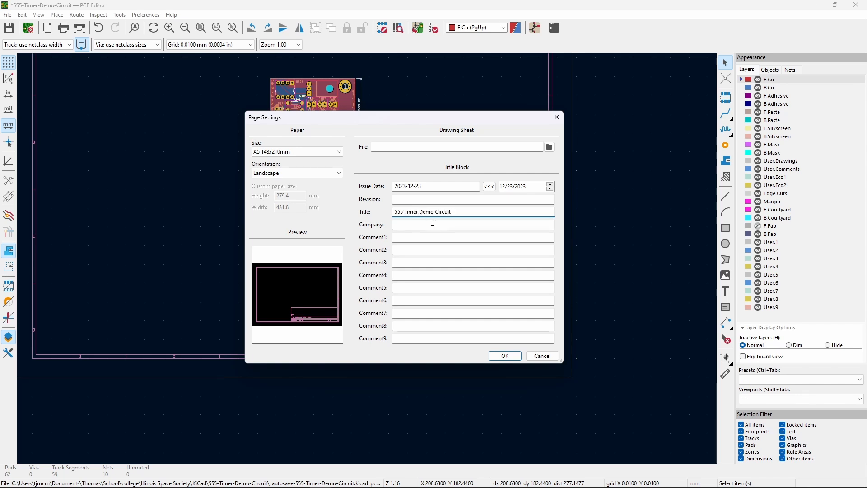
click(434, 224)
text(Illi)
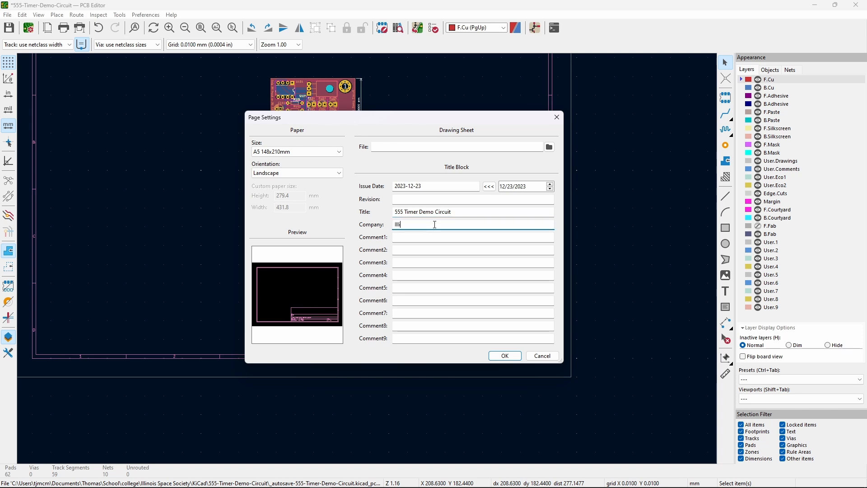
text(nois Space Society)
- Enter a Contributors line with a contributor's name in Comment4, set revision A, and apply
click(428, 275)
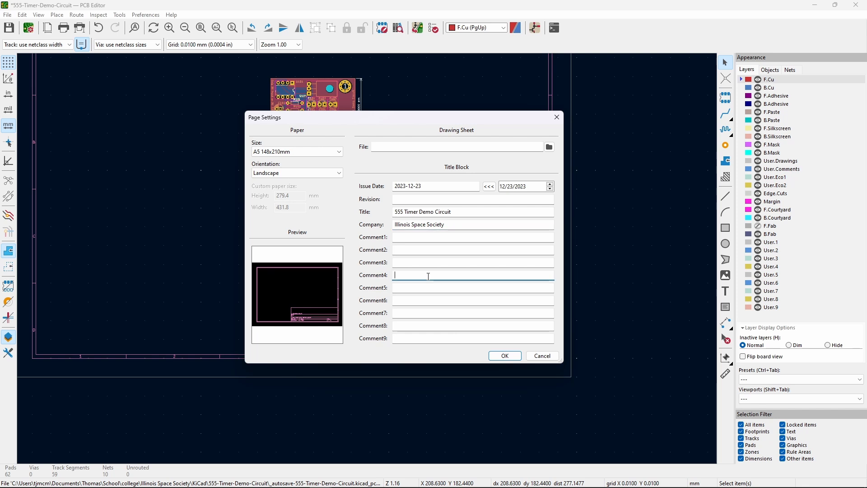
text(Contributor)
key(ctrl+a)
key(BackSpace)
key(ctrl+z)
click(413, 199)
text(A)
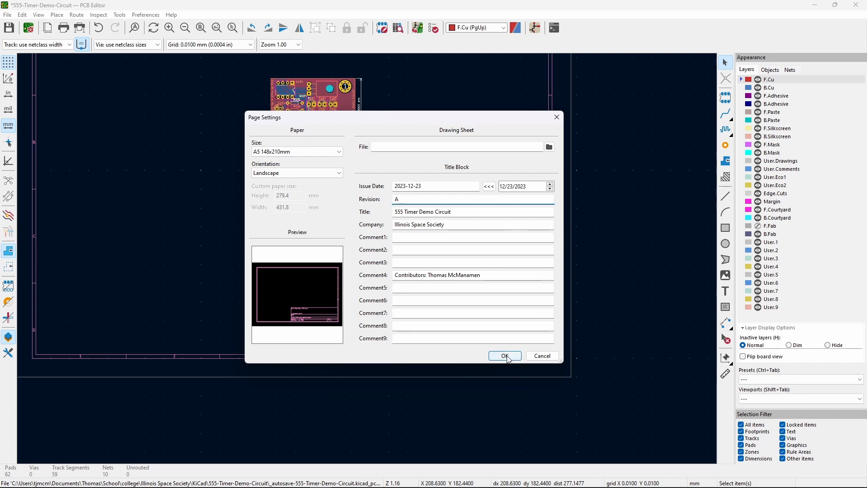
click(505, 356)
- Move the whole board toward the centre of the A5 sheet, above the title block
scroll(503, 205, left, 5)
scroll(503, 205, up, 3)
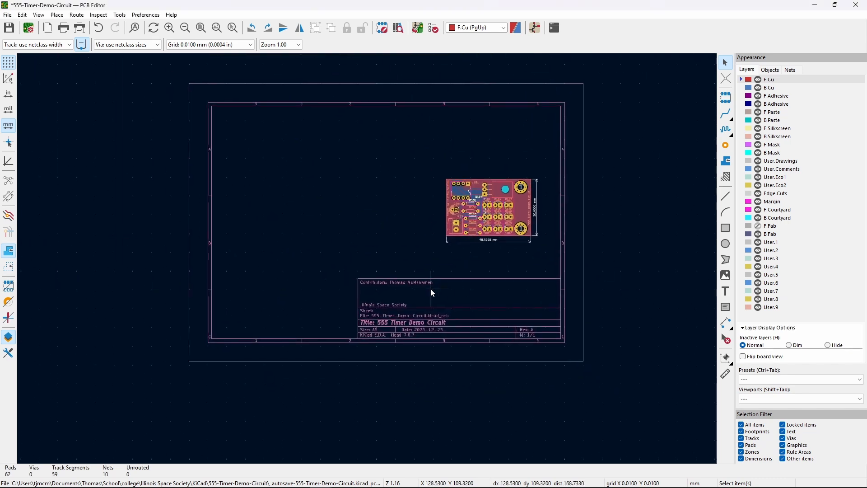
scroll(430, 289, up, 2)
scroll(368, 255, down, 2)
scroll(378, 268, up, 3)
scroll(378, 268, left, 2)
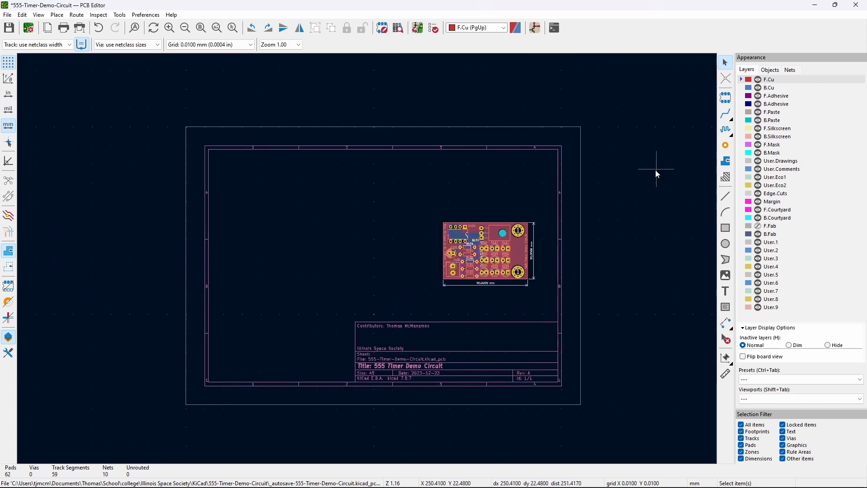
mouse_move(409, 196)
mouse_down()
mouse_move(504, 245)
mouse_move(578, 321)
mouse_up()
key(m)
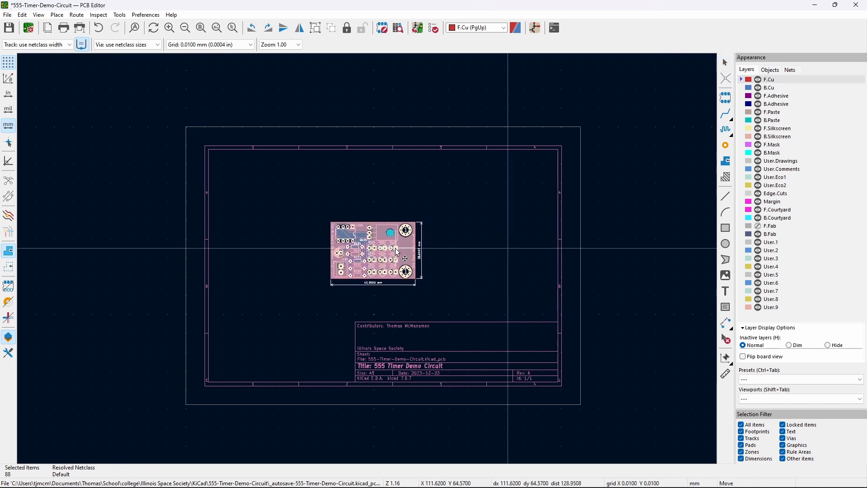
click(399, 253)
click(481, 263)
- Save the board as 555-Timer-Demo-Circuit.kicad_pcb
scroll(397, 303, up, 3)
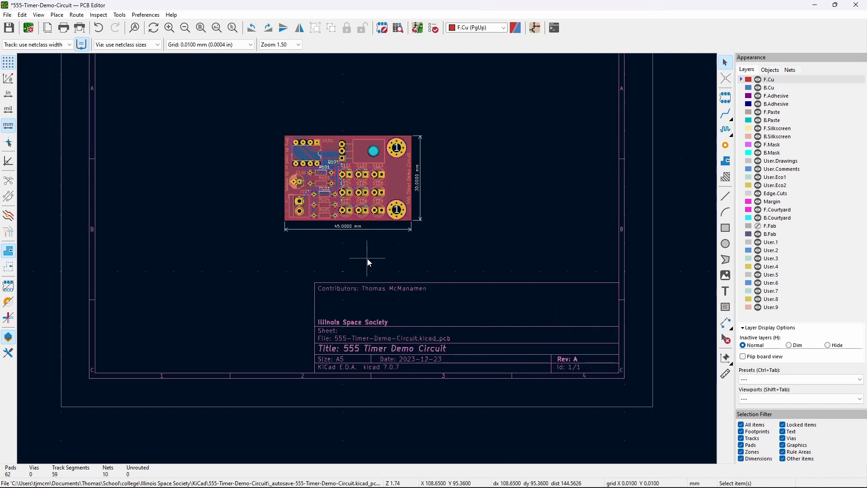
scroll(465, 272, down, 1)
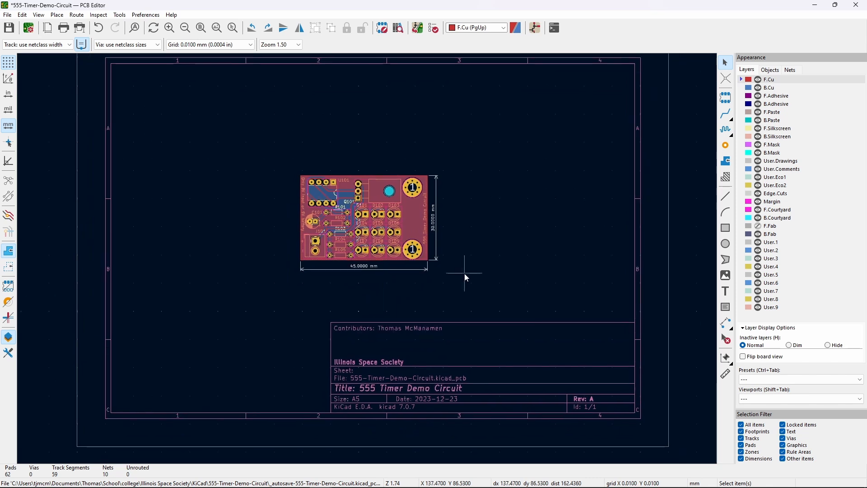
middle_drag(478, 281, 479, 288)
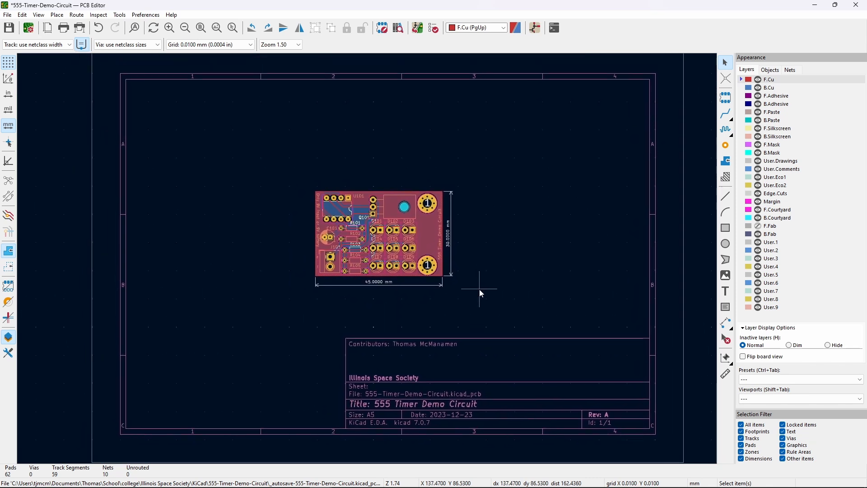
key(ctrl+s)
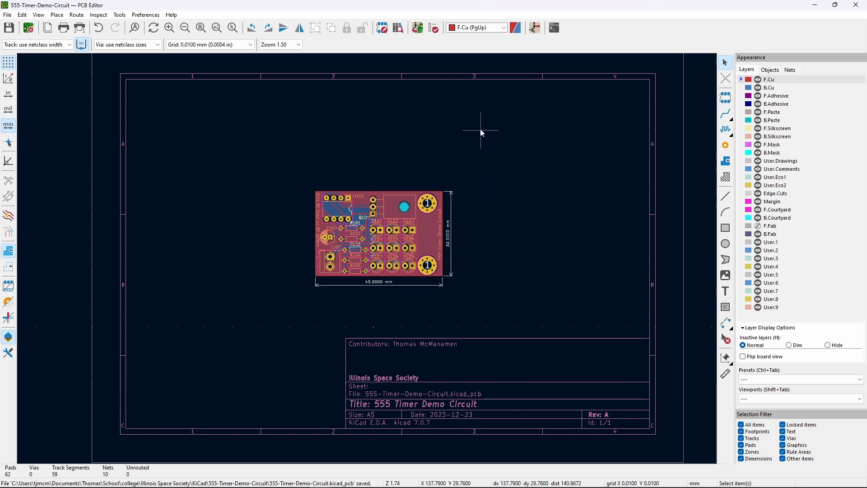
- Run the design rules check, confirm 0 errors and 0 warnings, and close the results
click(434, 29)
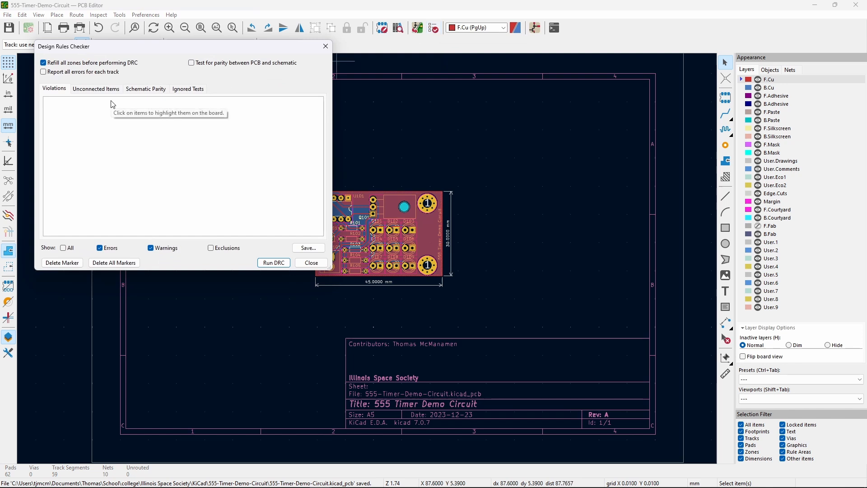
click(271, 263)
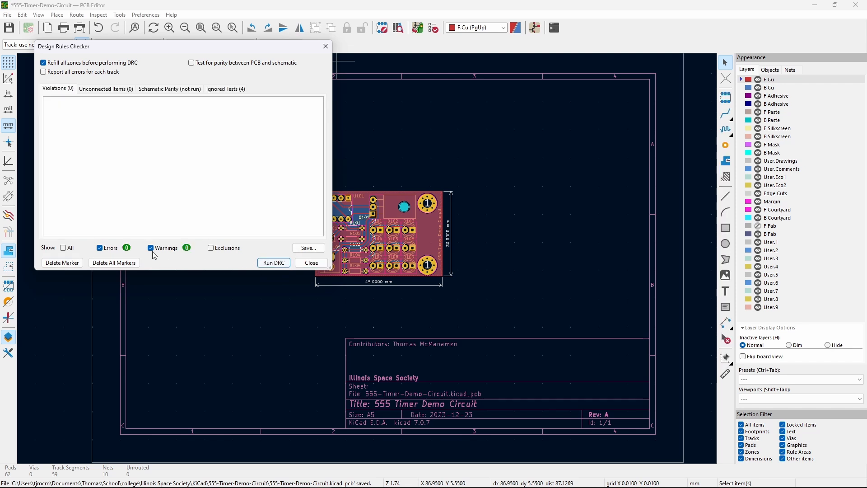
click(310, 264)
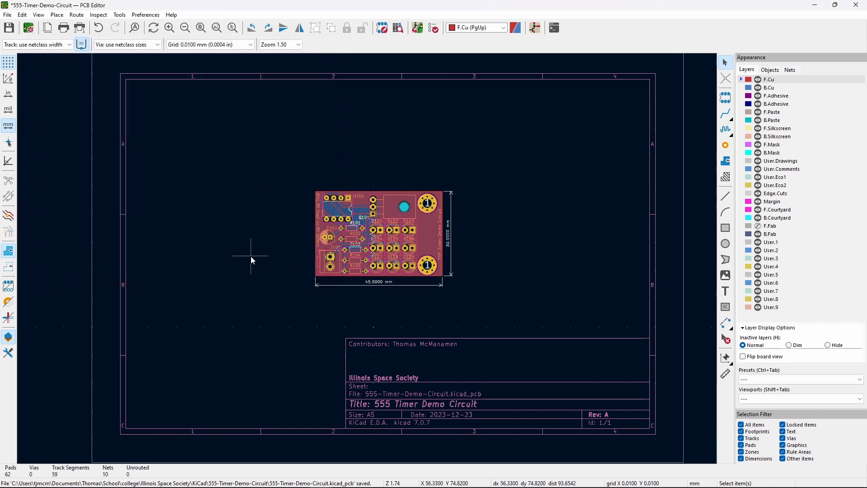